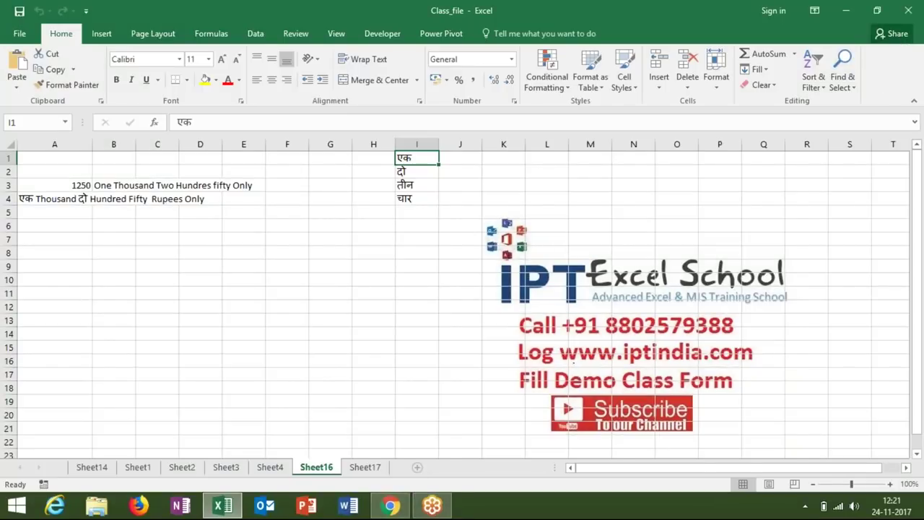
Step: Insert a new blank worksheet, Sheet5, into the Class_file workbook
{"action": "left_click", "coordinate": [416, 467]}
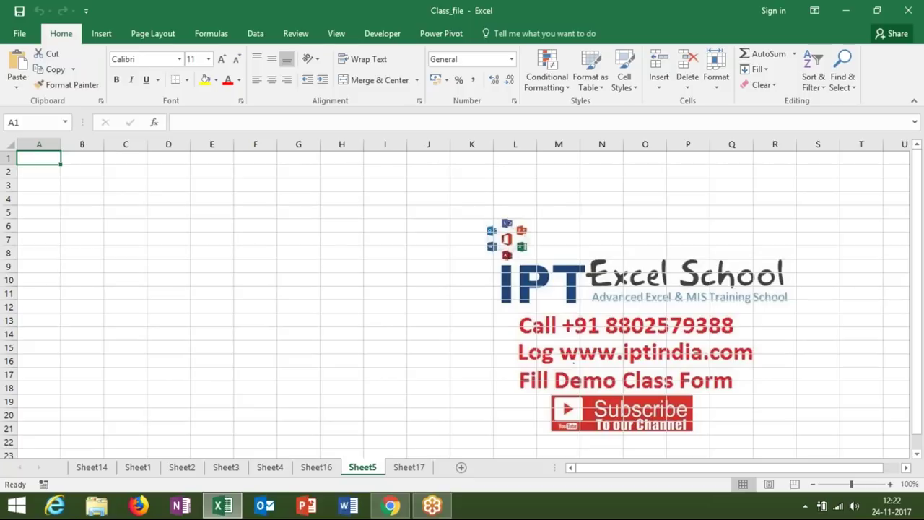
Step: Define the range A1:C7 as the workbook name DT, since the name Data was already taken
{"action": "left_click", "coordinate": [56, 169]}
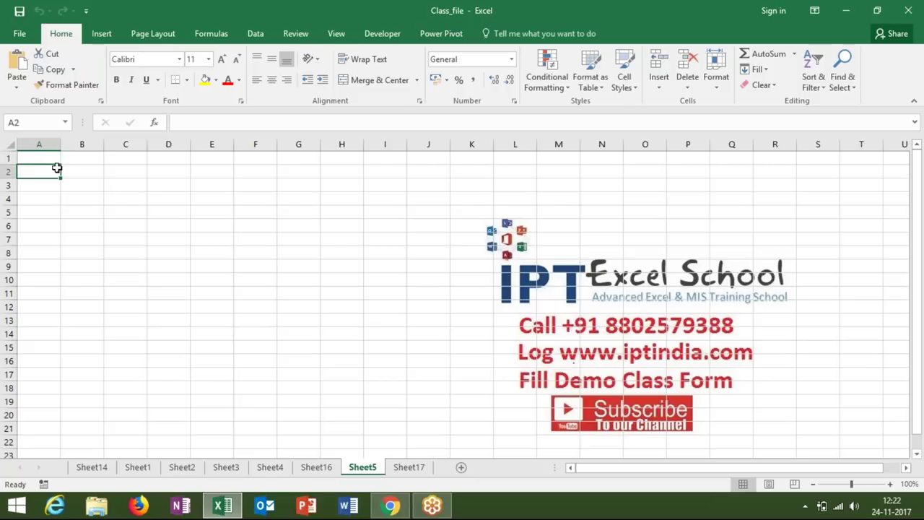
{"action": "left_click", "coordinate": [45, 160]}
{"action": "left_click_drag", "start_coordinate": [45, 159], "coordinate": [48, 161]}
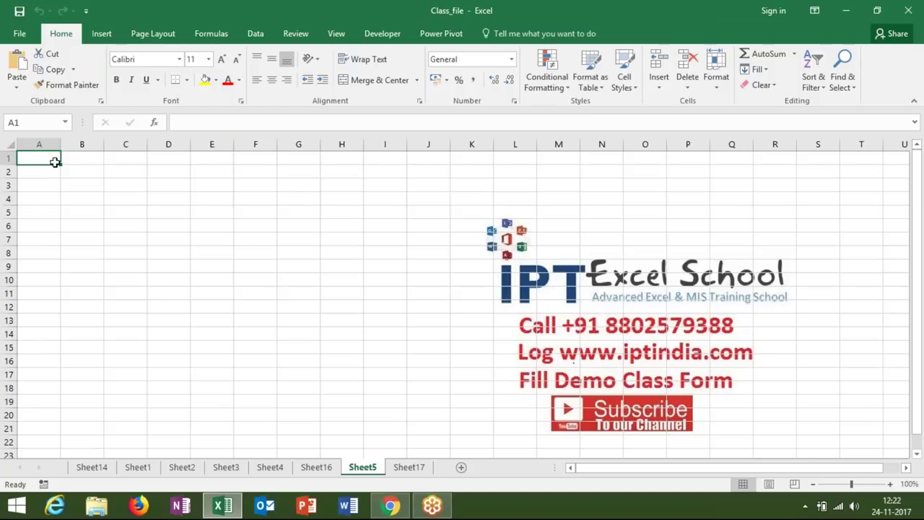
{"action": "left_click_drag", "start_coordinate": [53, 161], "coordinate": [141, 238]}
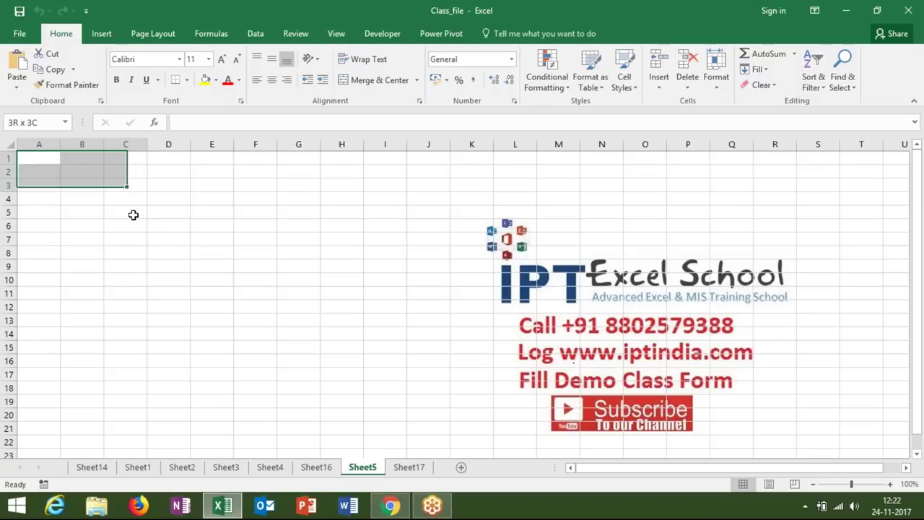
{"action": "left_click", "coordinate": [256, 33]}
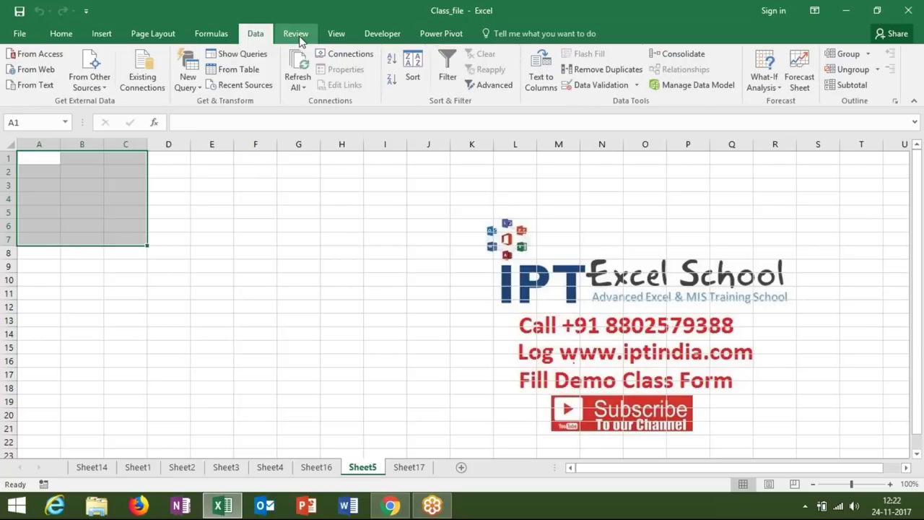
{"action": "left_click", "coordinate": [212, 33]}
{"action": "left_click", "coordinate": [430, 54]}
{"action": "type", "text": "Data"}
{"action": "key", "text": "Return"}
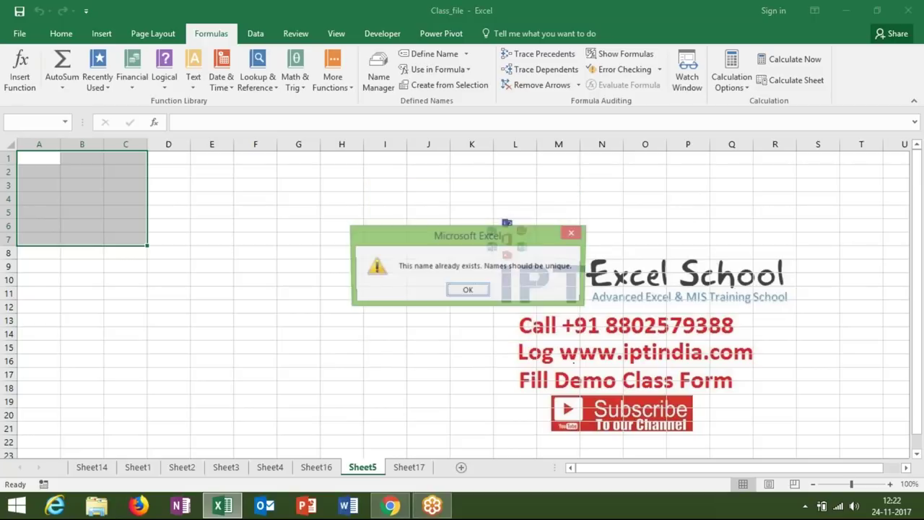
{"action": "left_click", "coordinate": [467, 291]}
{"action": "type", "text": "D"}
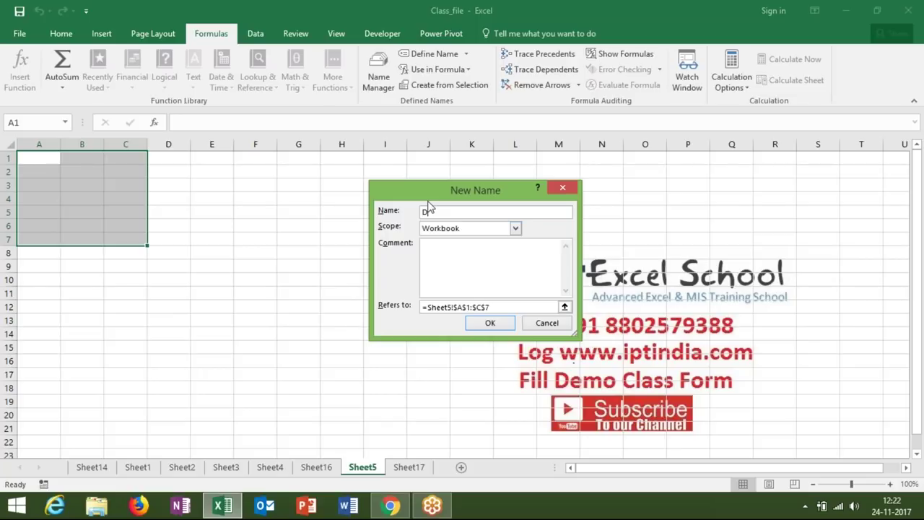
{"action": "type", "text": "T"}
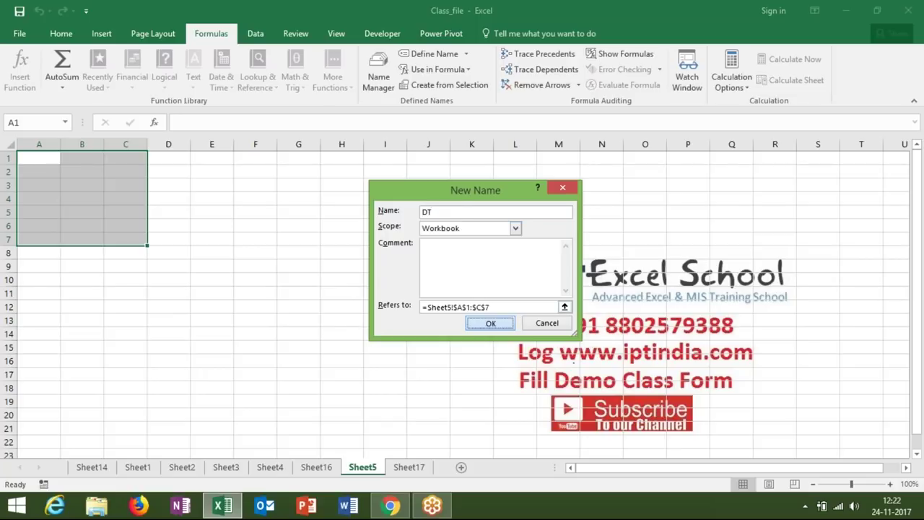
{"action": "left_click", "coordinate": [490, 323]}
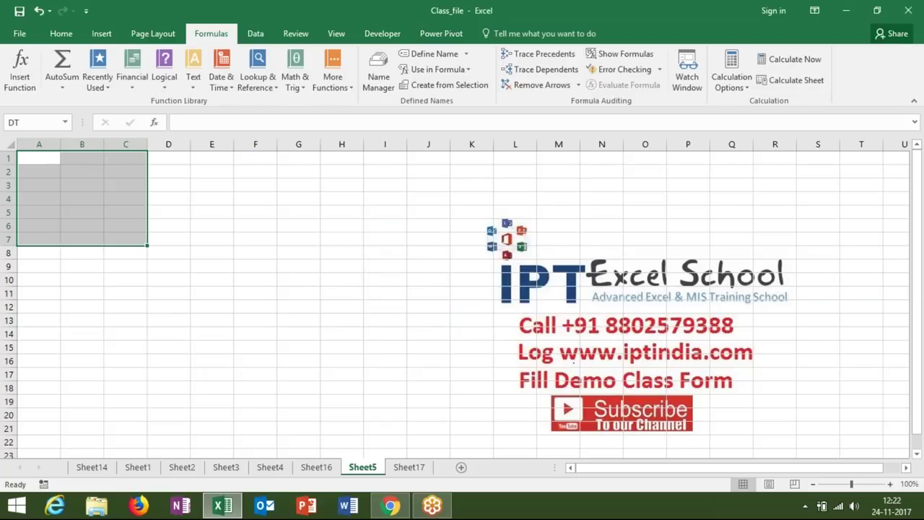
Step: Test =SUM(DT) in H10, then clear the test formula
{"action": "left_click", "coordinate": [342, 279]}
{"action": "type", "text": "=sum"}
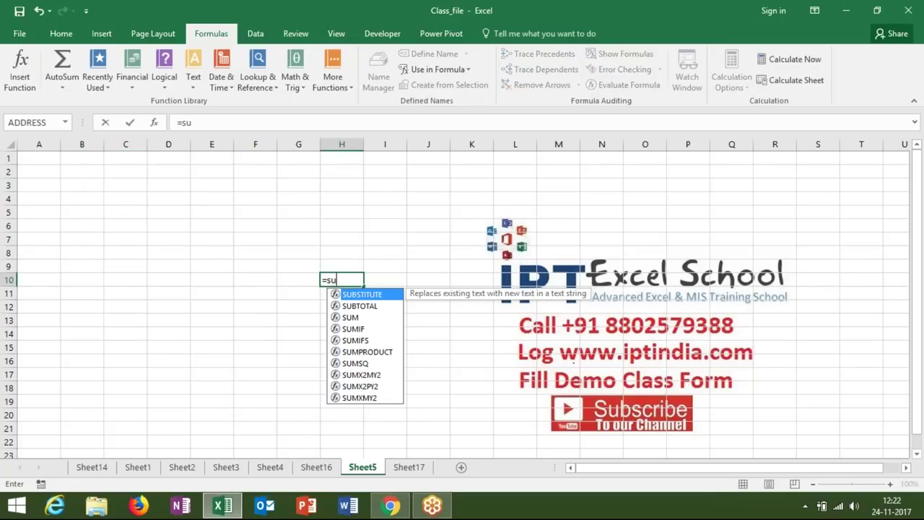
{"action": "key", "text": "Tab"}
{"action": "type", "text": "D"}
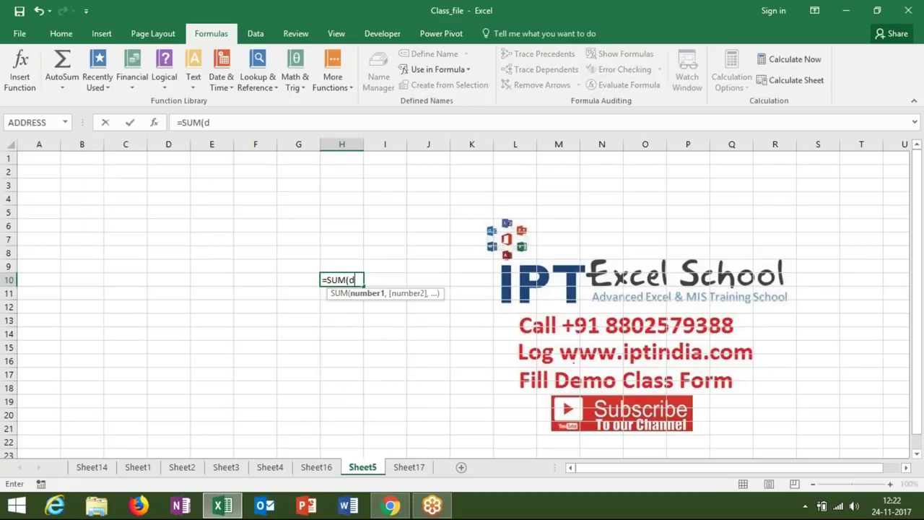
{"action": "type", "text": "T)"}
{"action": "key", "text": "ctrl+Return"}
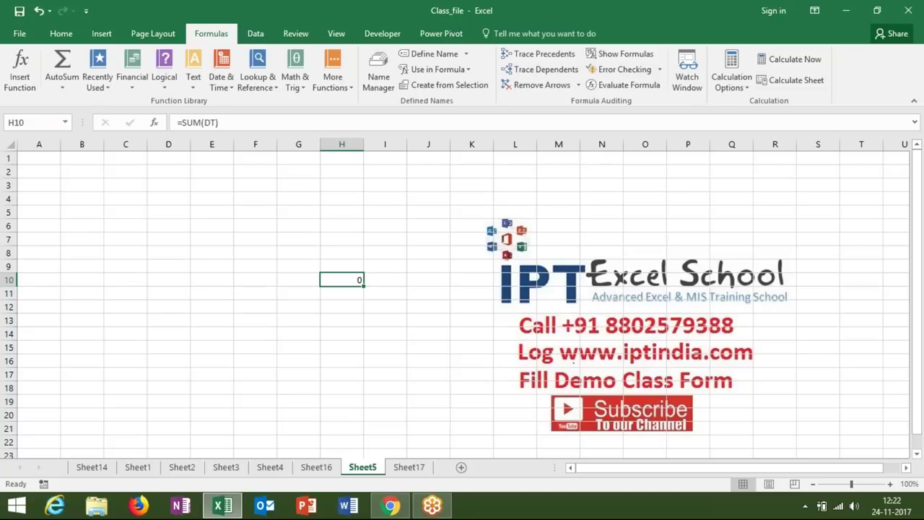
{"action": "key", "text": "Delete"}
{"action": "left_click", "coordinate": [86, 190]}
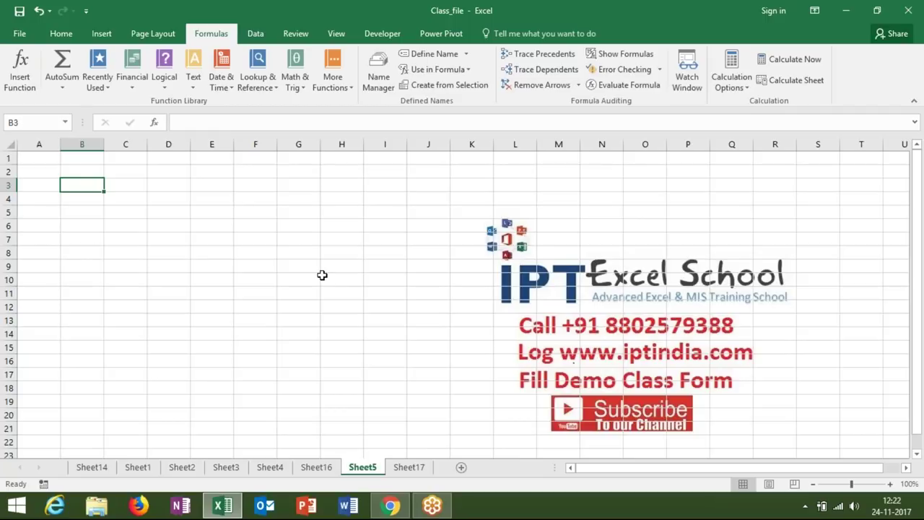
Step: Delete the unwanted worksheet and insert a new blank Sheet6
{"action": "right_click", "coordinate": [368, 466]}
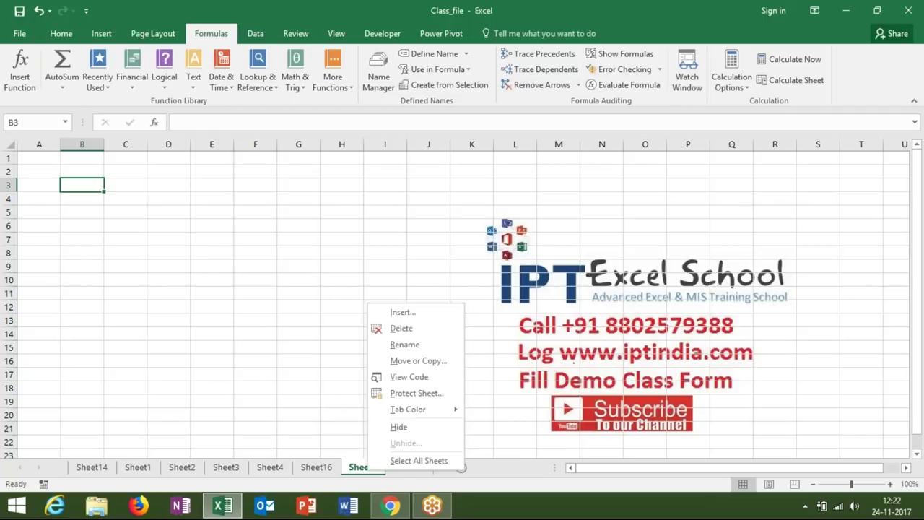
{"action": "left_click", "coordinate": [402, 328]}
{"action": "left_click", "coordinate": [438, 289]}
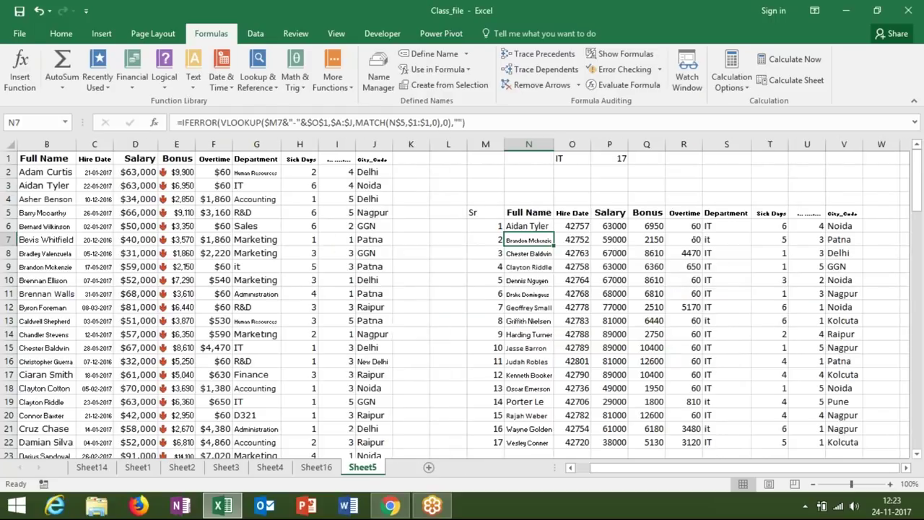
{"action": "left_click", "coordinate": [431, 467]}
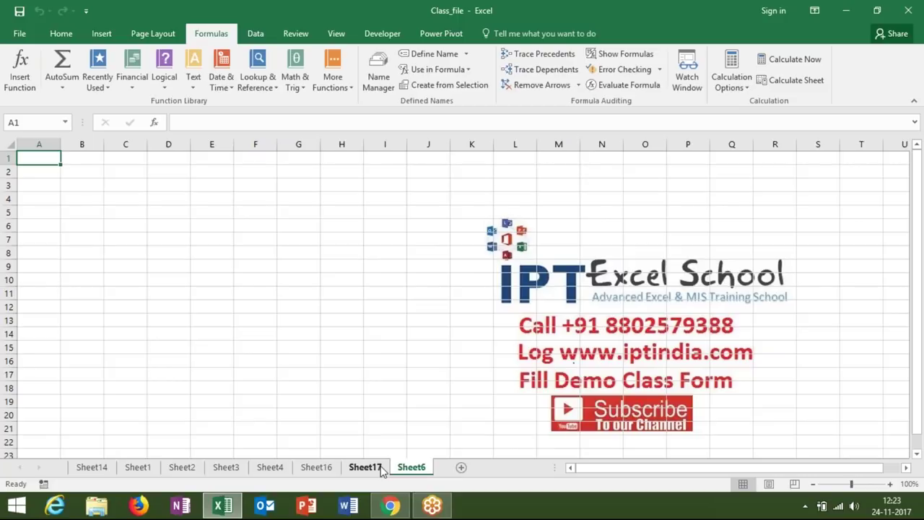
Step: Enter a Sales heading in A1 and fill A2:A36 with =RANDBETWEEN(10,90)
{"action": "type", "text": "SAles"}
{"action": "key", "text": "Return"}
{"action": "type", "text": "=ra"}
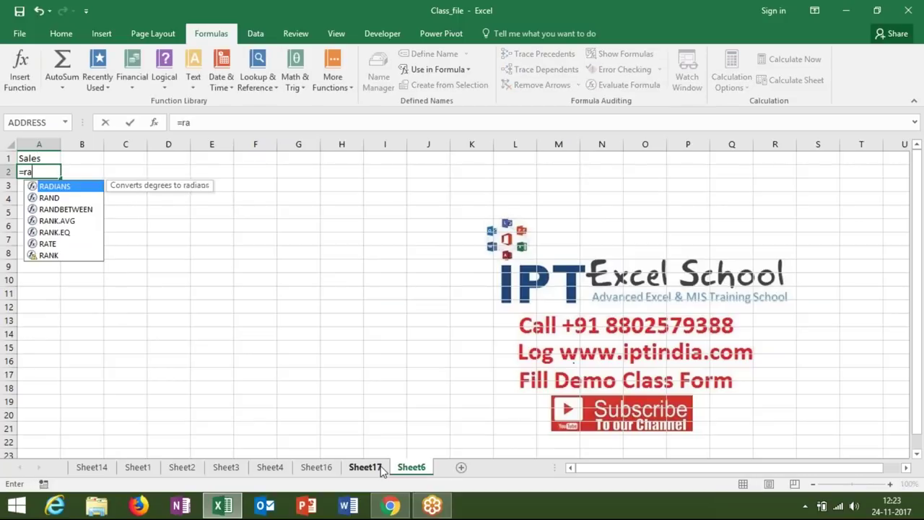
{"action": "key", "text": "Down"}
{"action": "key", "text": "Tab"}
{"action": "type", "text": "10,"}
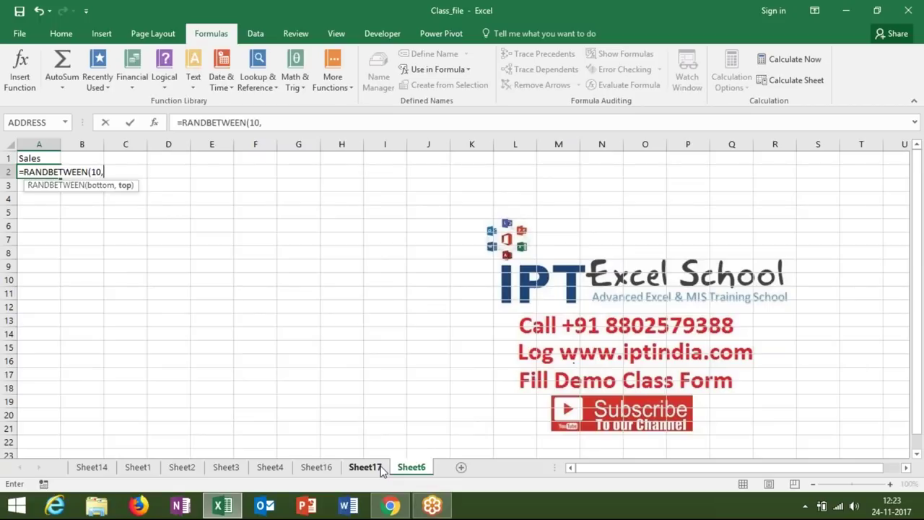
{"action": "type", "text": "90"}
{"action": "key", "text": "Return"}
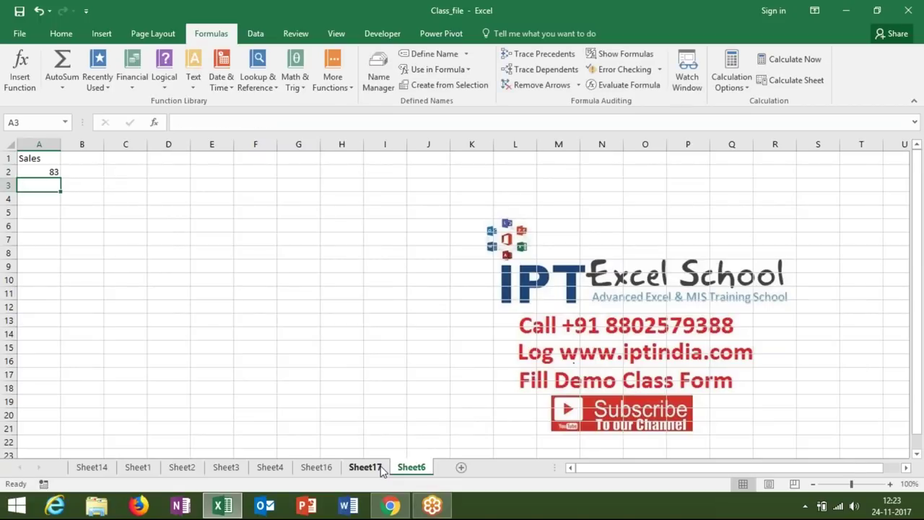
{"action": "key", "text": "Up"}
{"action": "key", "text": "shift+Down"}
{"action": "key", "text": "shift+Down"}
{"action": "key", "text": "shift+Down"}
{"action": "key", "text": "shift+Down"}
{"action": "key", "text": "shift+Down"}
{"action": "key", "text": "shift+Down"}
{"action": "key", "text": "shift+Down"}
{"action": "key", "text": "shift+Down"}
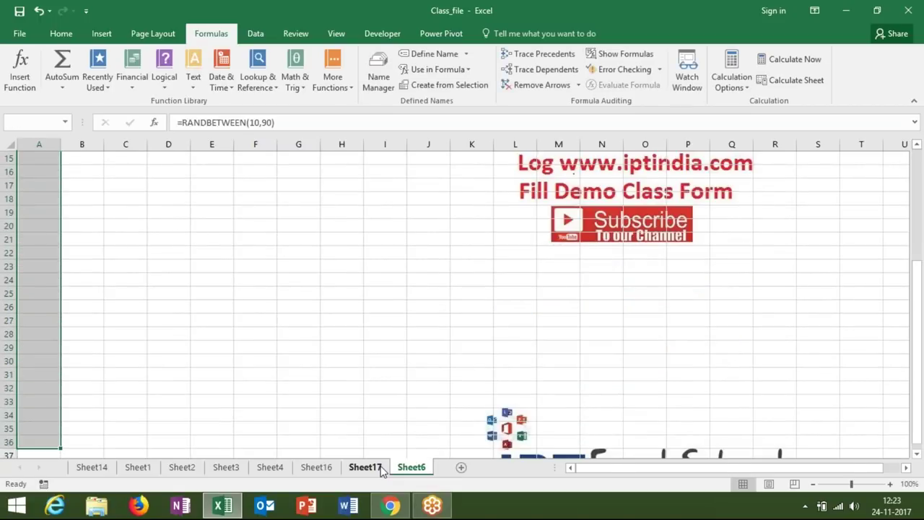
{"action": "key", "text": "ctrl+d"}
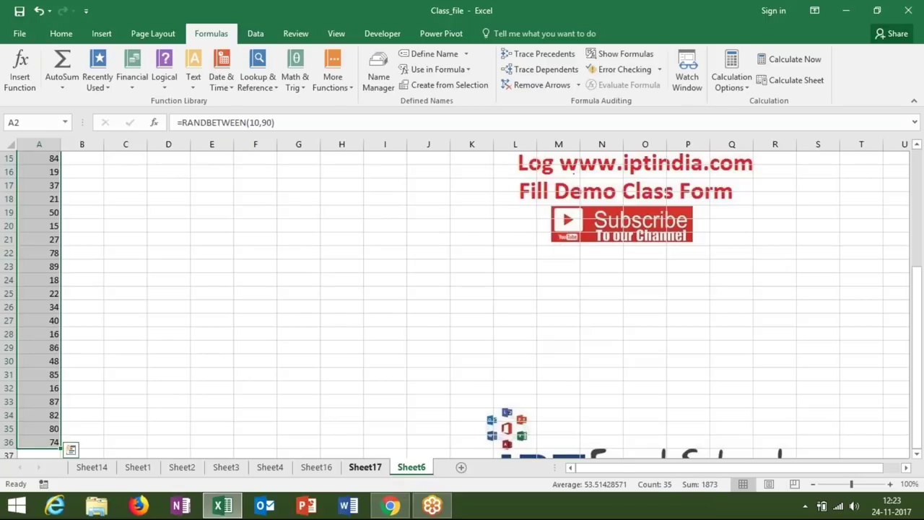
Step: Replace the A2:A36 random formulas with fixed numbers using Paste Special > Values
{"action": "key", "text": "ctrl+c"}
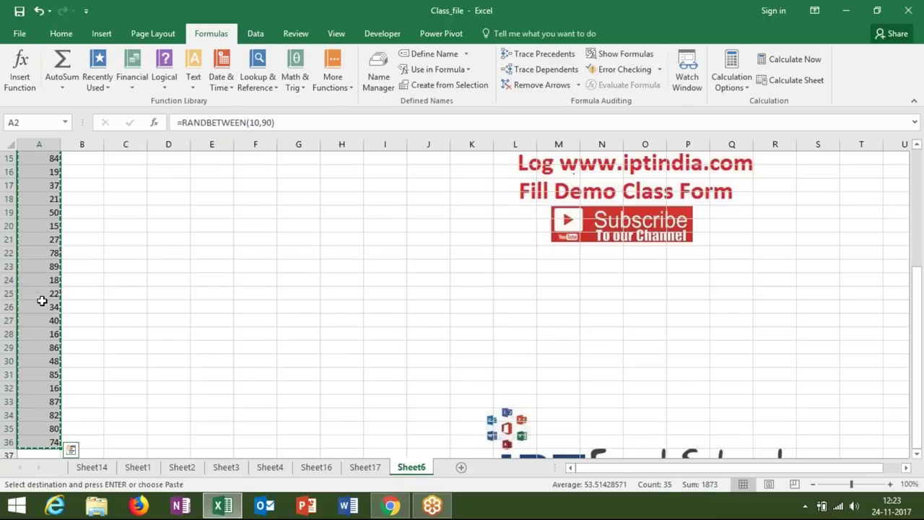
{"action": "right_click", "coordinate": [42, 301]}
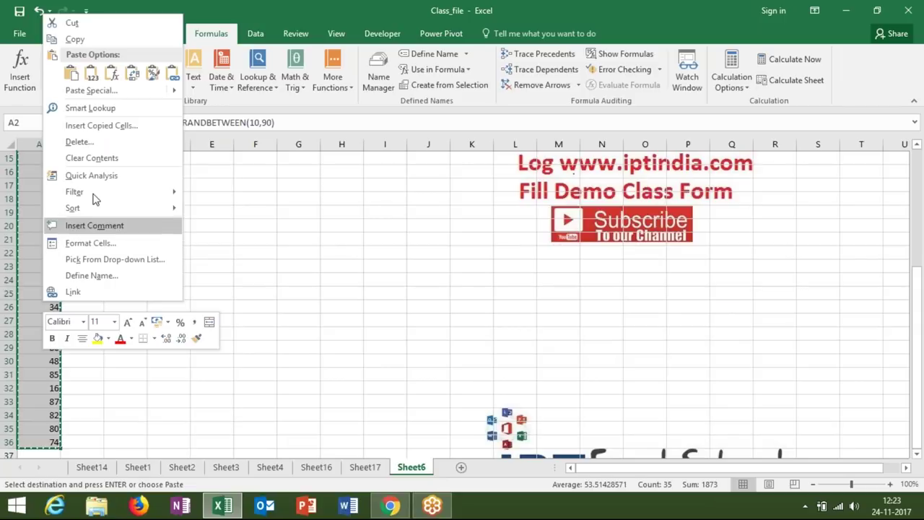
{"action": "scroll", "coordinate": [105, 99], "scroll_direction": "up", "scroll_amount": 2}
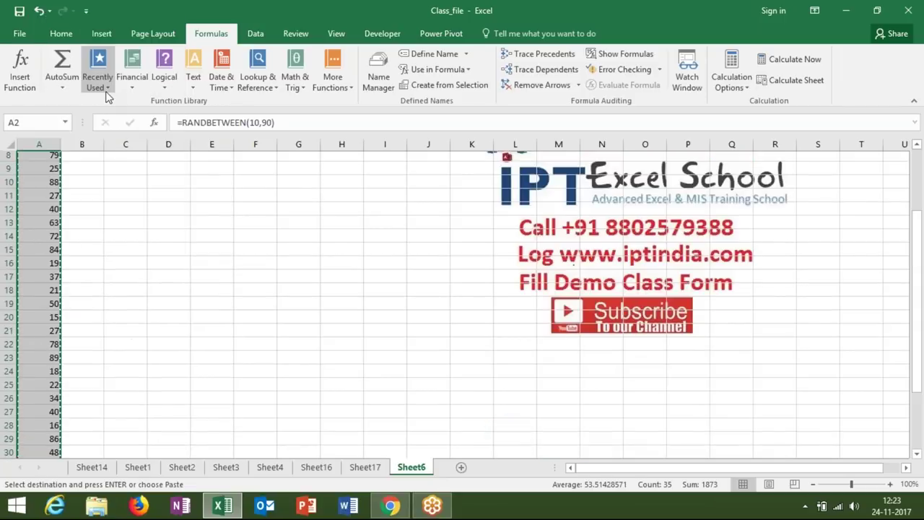
{"action": "scroll", "coordinate": [120, 148], "scroll_direction": "up", "scroll_amount": 3}
{"action": "key", "text": "ctrl+alt+v"}
{"action": "left_click", "coordinate": [41, 84]}
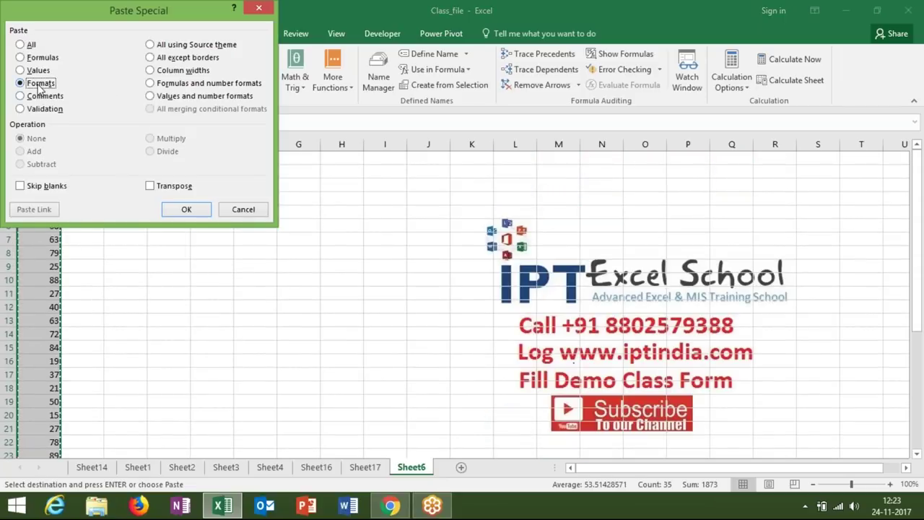
{"action": "left_click", "coordinate": [37, 70]}
{"action": "left_click", "coordinate": [186, 210]}
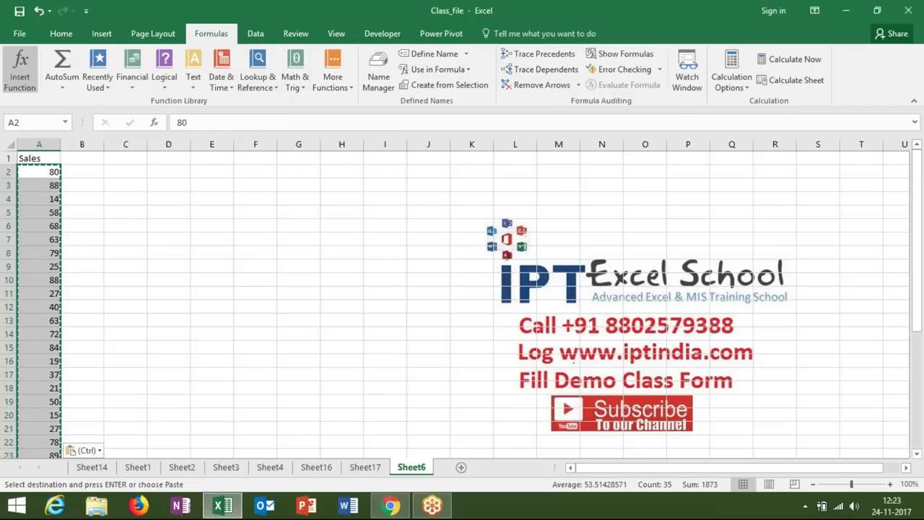
{"action": "key", "text": "Escape"}
Step: Enter =A2*F1 in B2 to multiply the first Sales value by the rate
{"action": "left_click", "coordinate": [81, 171]}
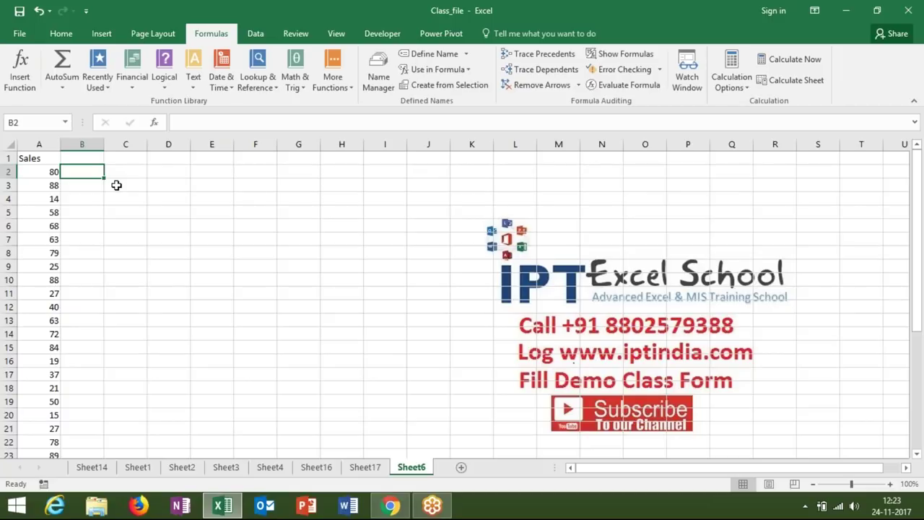
{"action": "left_click", "coordinate": [261, 157]}
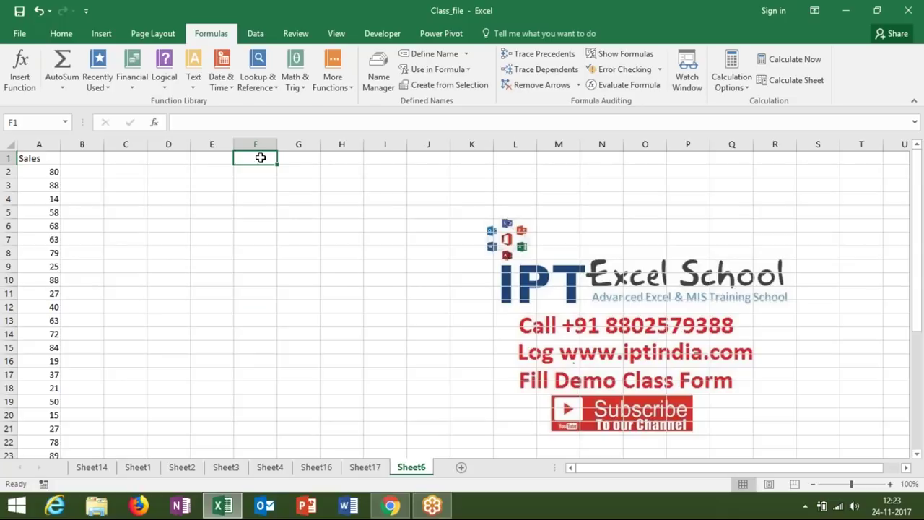
{"action": "left_click", "coordinate": [100, 173]}
{"action": "type", "text": "="}
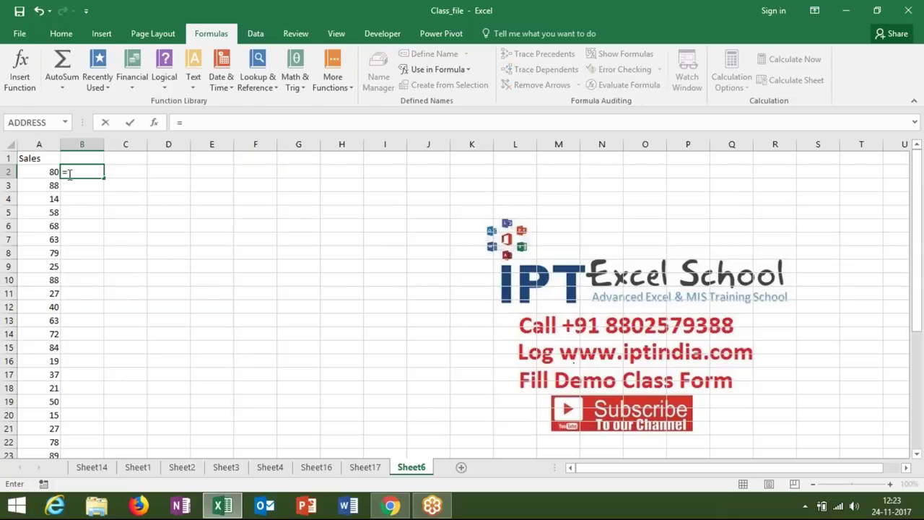
{"action": "left_click", "coordinate": [43, 169]}
{"action": "type", "text": "*"}
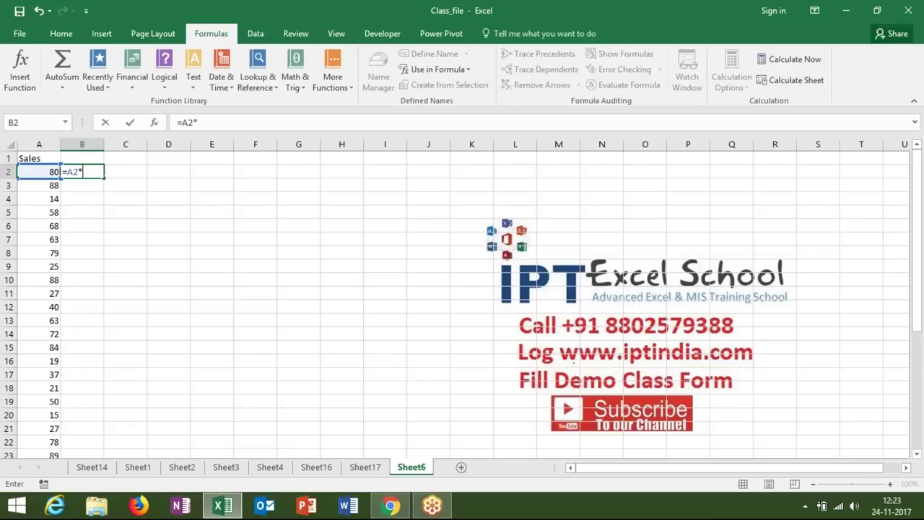
{"action": "left_click", "coordinate": [239, 159]}
{"action": "key", "text": "Return"}
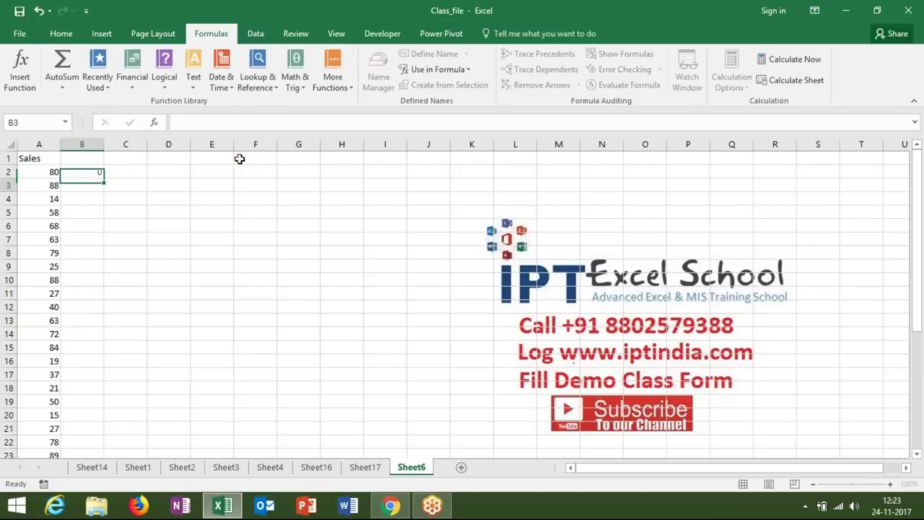
Step: Put the 20% rate in F1, so B2 shows 16
{"action": "left_click", "coordinate": [264, 159]}
{"action": "type", "text": "20"}
{"action": "key", "text": "ctrl+Return"}
{"action": "type", "text": "20"}
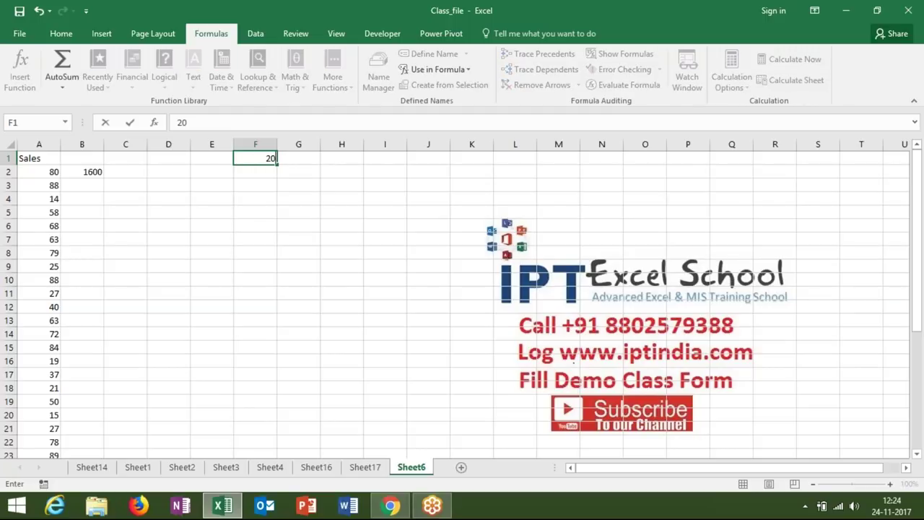
{"action": "type", "text": "%"}
{"action": "key", "text": "Return"}
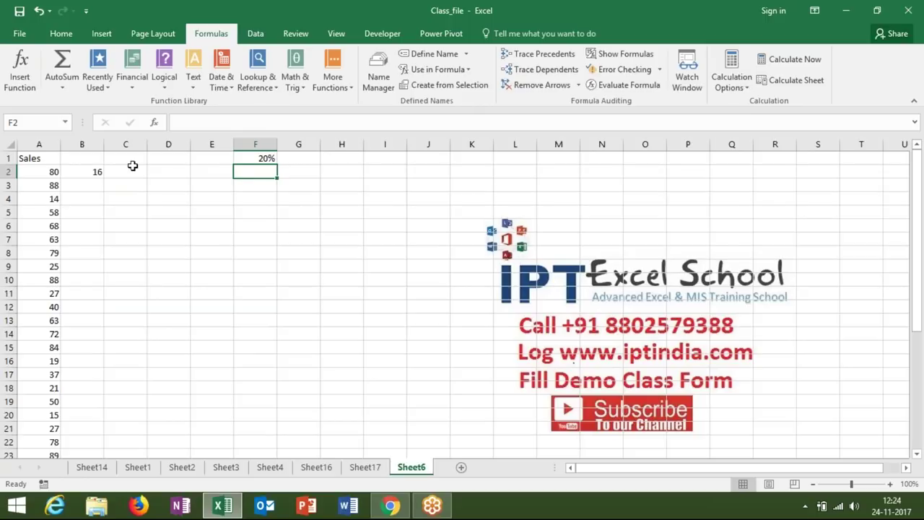
Step: Change B2 to =A2*$F$1, fill it down the Sales rows, then delete column B's results
{"action": "left_click", "coordinate": [98, 174]}
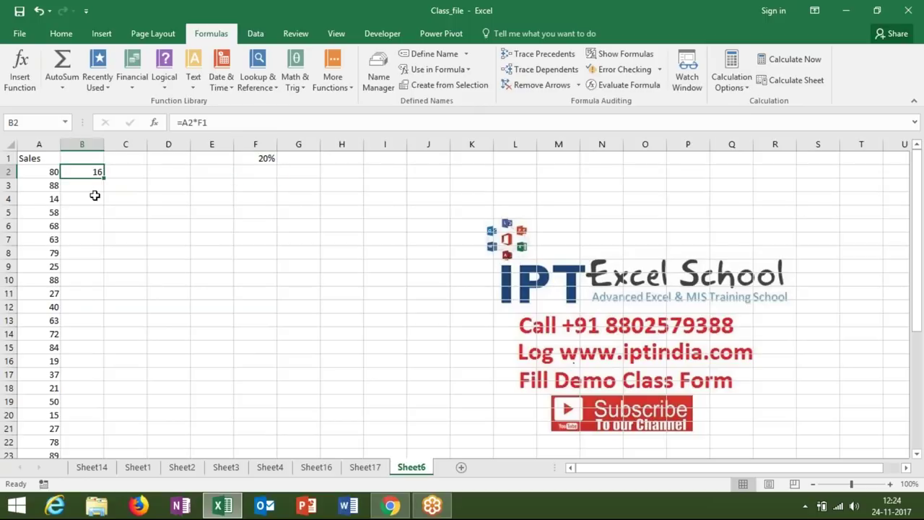
{"action": "left_click", "coordinate": [205, 122]}
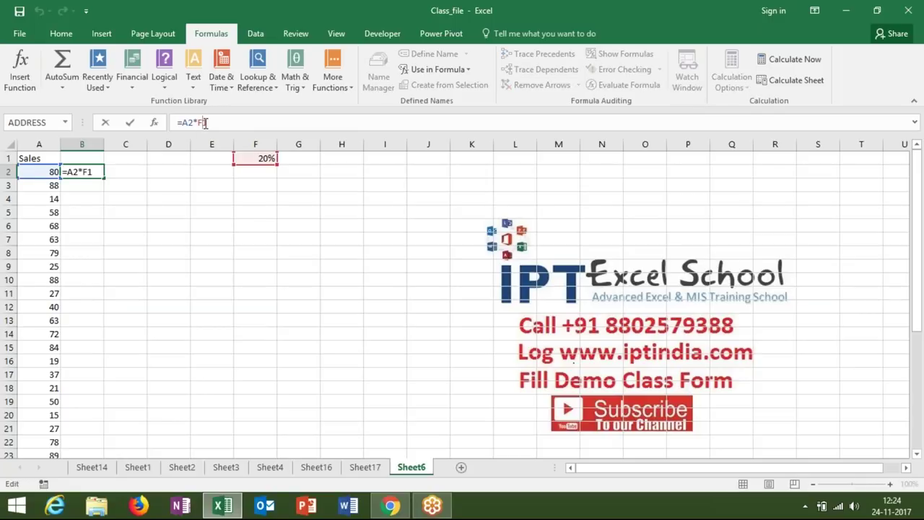
{"action": "key", "text": "F4"}
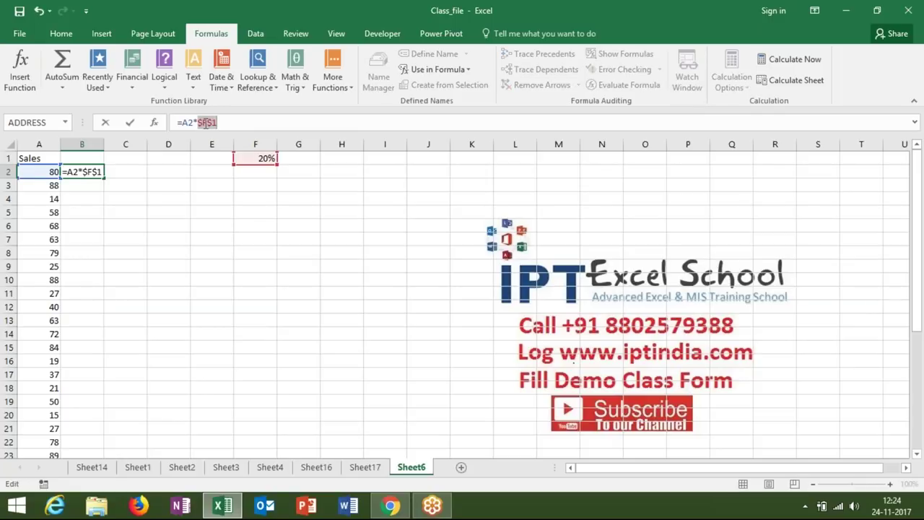
{"action": "key", "text": "Return"}
{"action": "key", "text": "Up"}
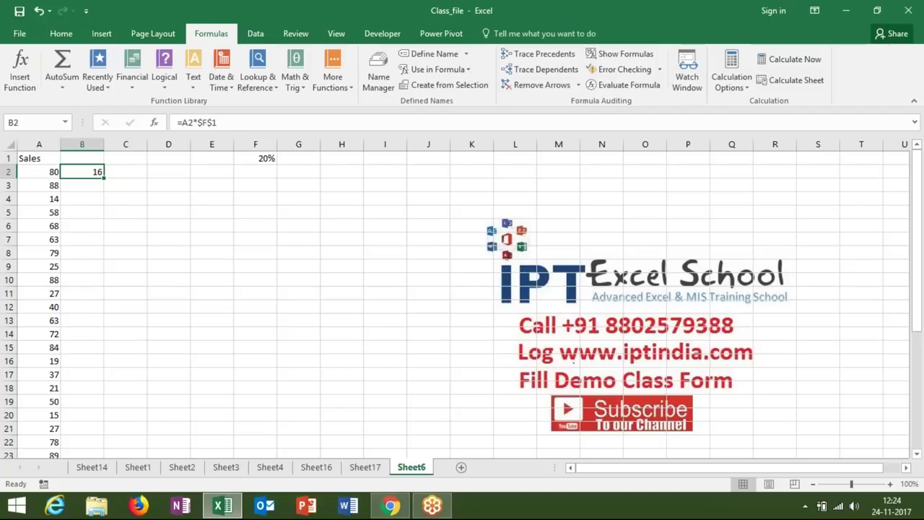
{"action": "double_click", "coordinate": [104, 177]}
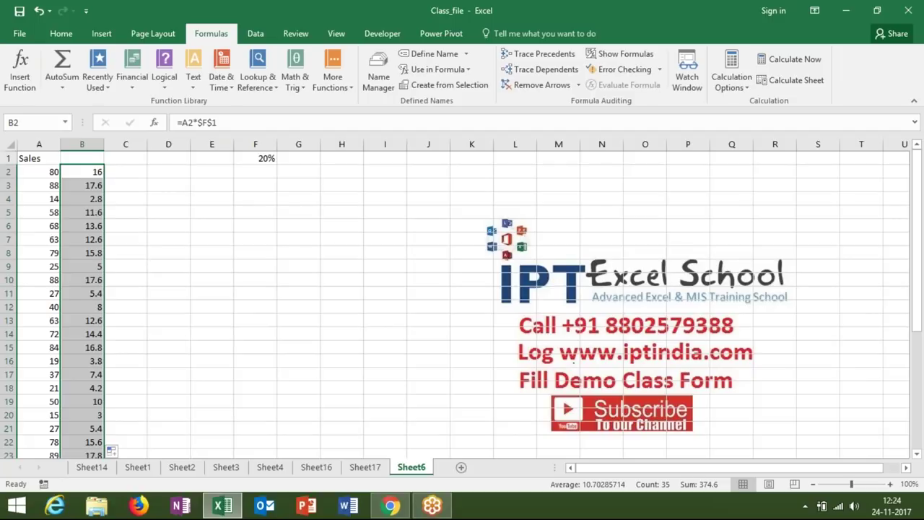
{"action": "key", "text": "Delete"}
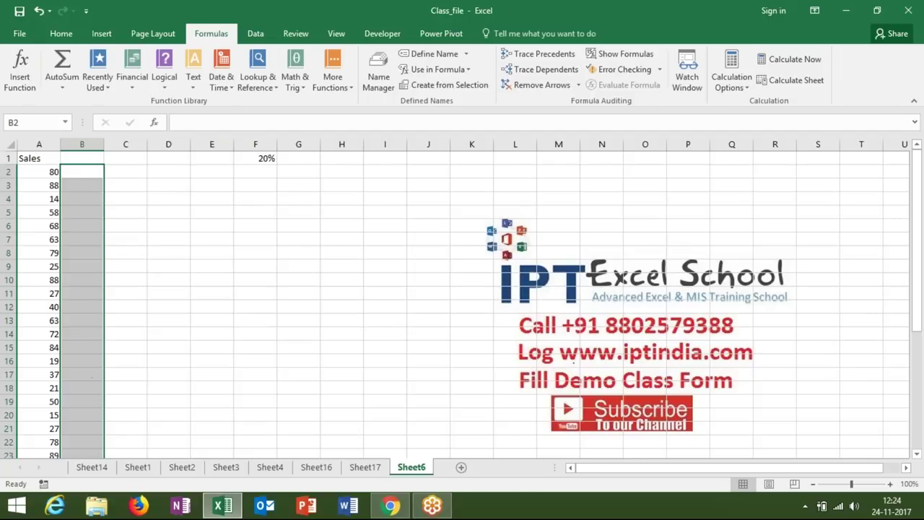
{"action": "left_click", "coordinate": [256, 158]}
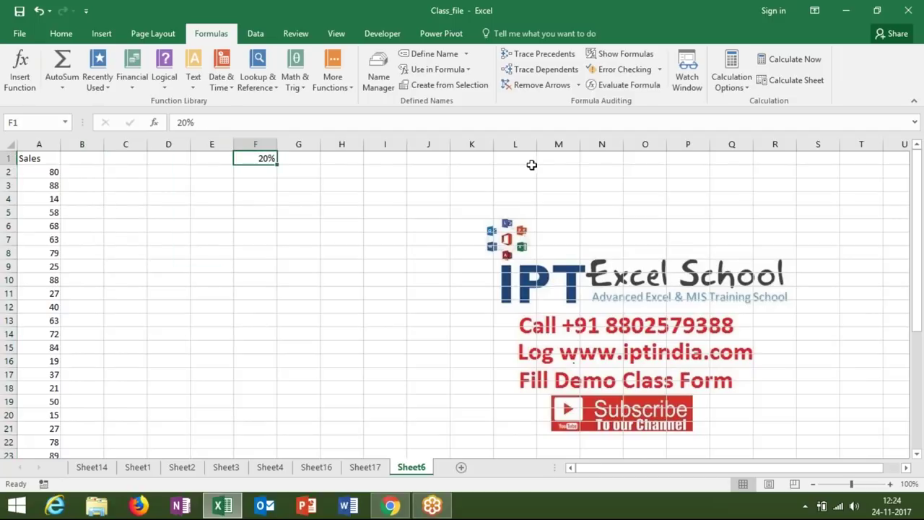
Step: Define the name PER for the 20% rate cell F1
{"action": "left_click", "coordinate": [431, 55]}
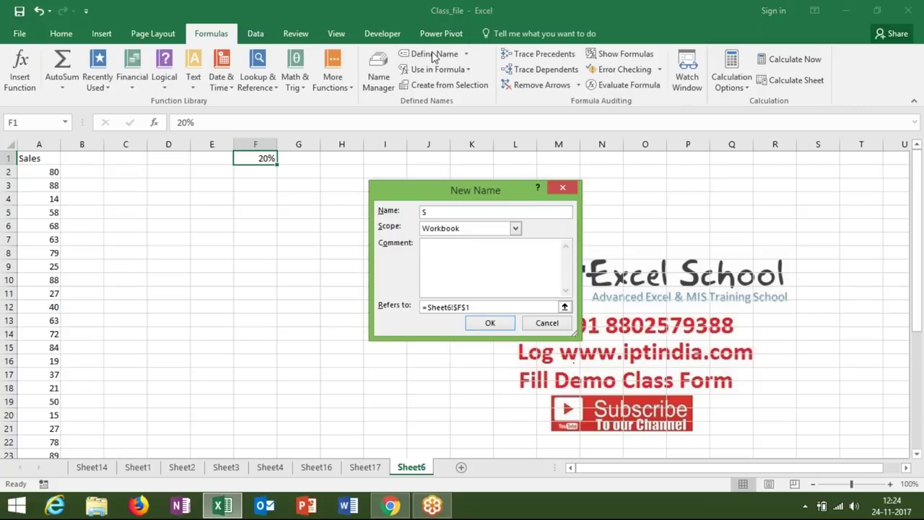
{"action": "type", "text": "PER"}
{"action": "left_click", "coordinate": [489, 323]}
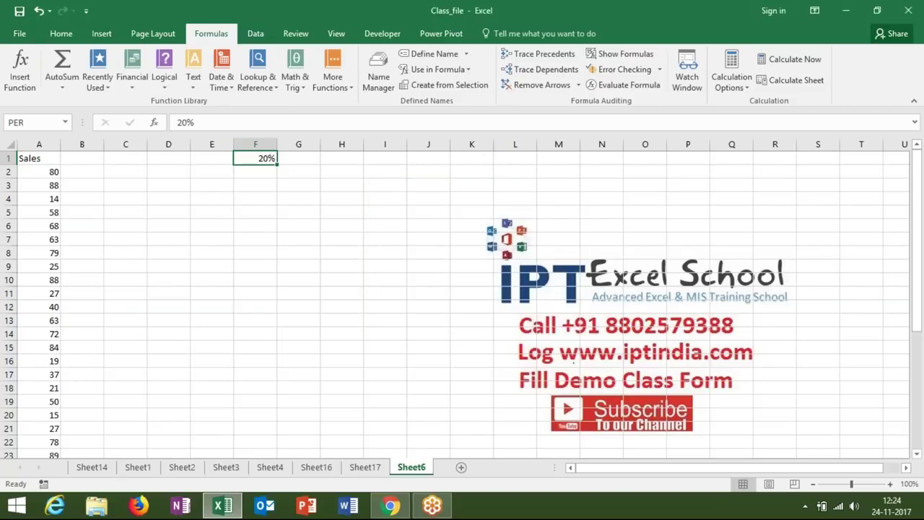
Step: Fill column B with =A2*PER, giving 16, 17.6, 2.8 at the top
{"action": "left_click", "coordinate": [78, 171]}
{"action": "type", "text": "="}
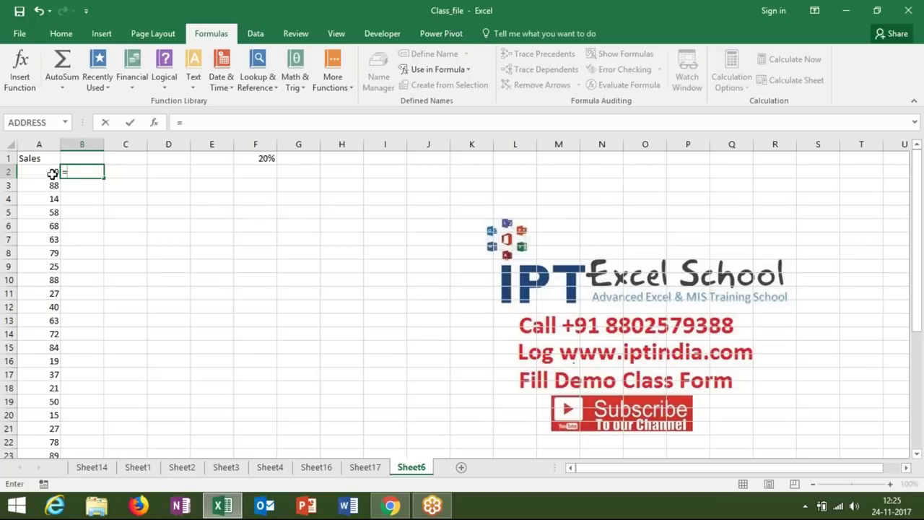
{"action": "left_click", "coordinate": [52, 173]}
{"action": "type", "text": "*per"}
{"action": "key", "text": "Return"}
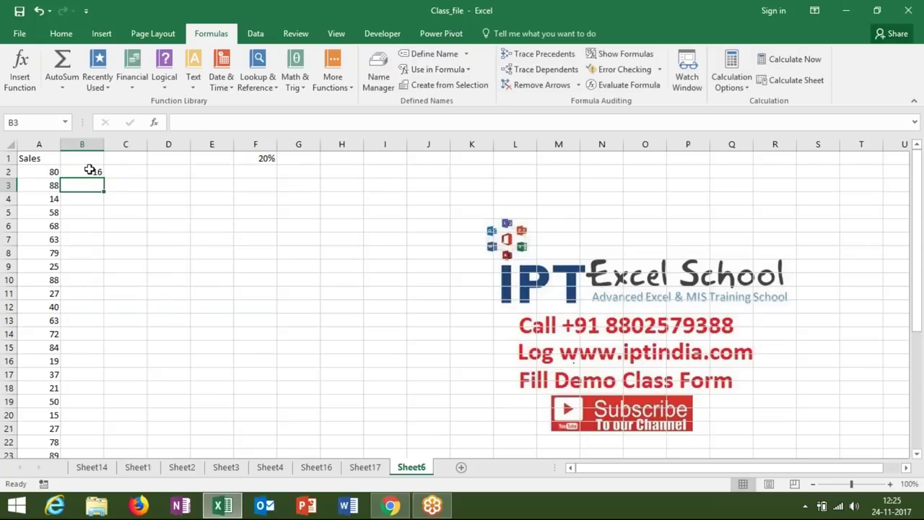
{"action": "left_click", "coordinate": [89, 171]}
{"action": "double_click", "coordinate": [104, 178]}
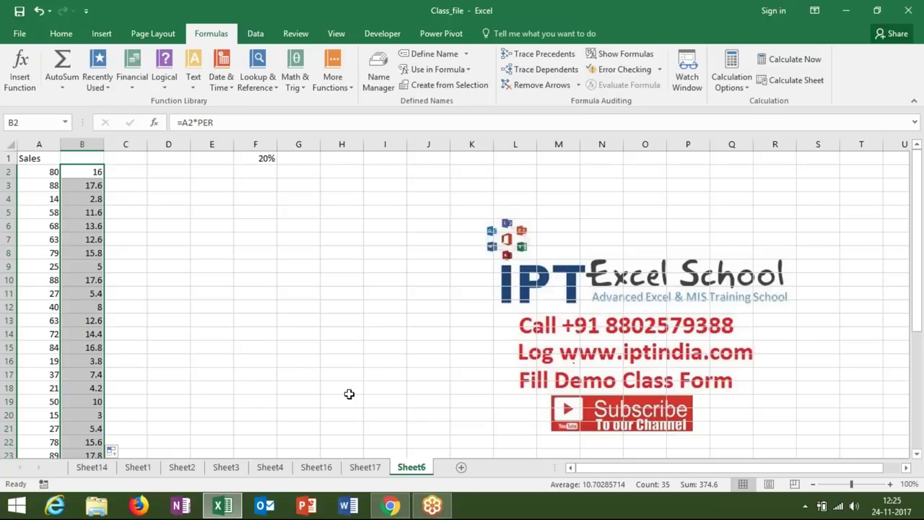
{"action": "left_click", "coordinate": [250, 157]}
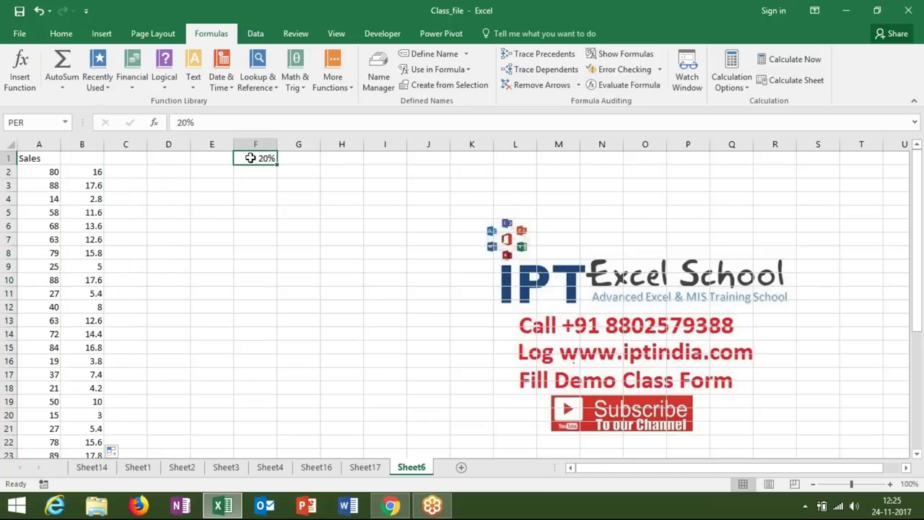
{"action": "left_click", "coordinate": [85, 186]}
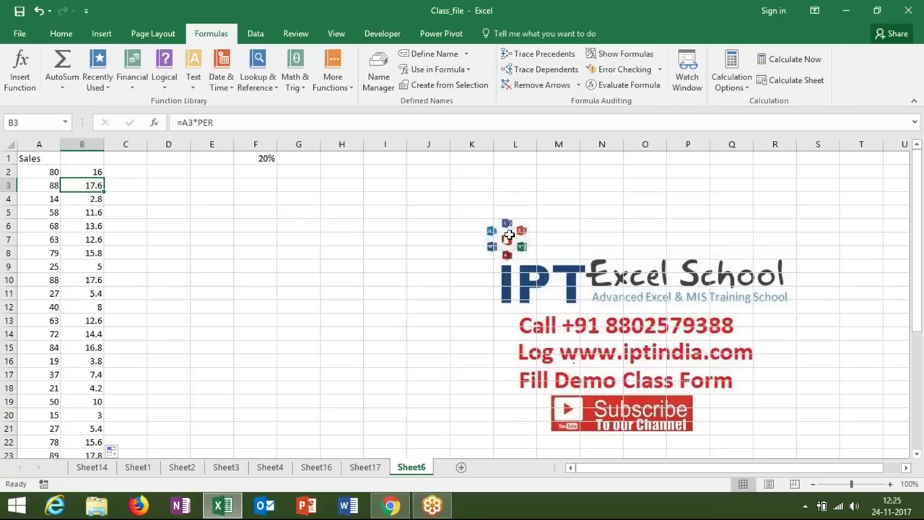
{"action": "left_click", "coordinate": [758, 158]}
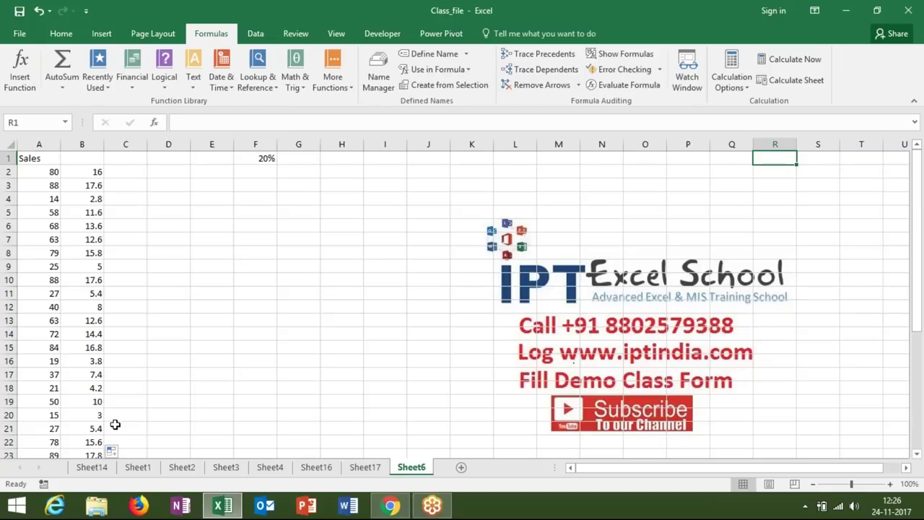
{"action": "left_click", "coordinate": [208, 344]}
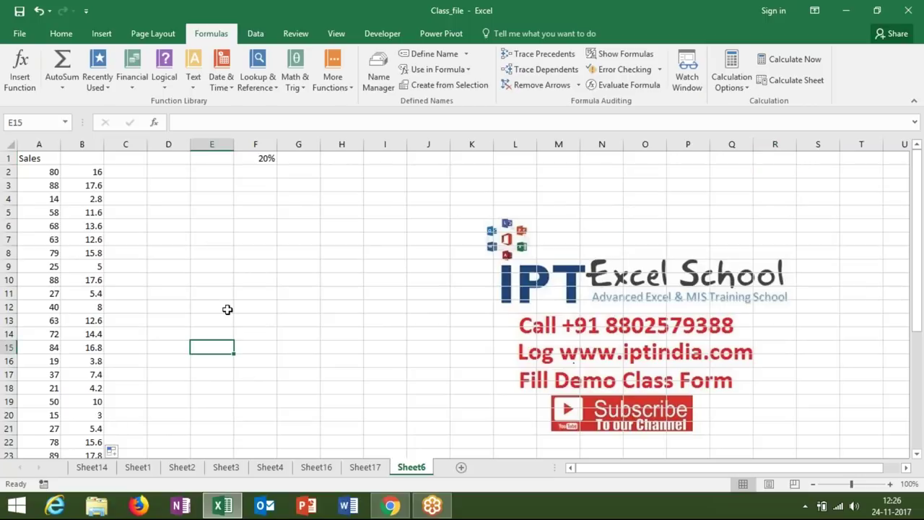
Step: Insert a new Sheet7 with Q1 and Q2 headings in A1:B1
{"action": "left_click", "coordinate": [460, 467]}
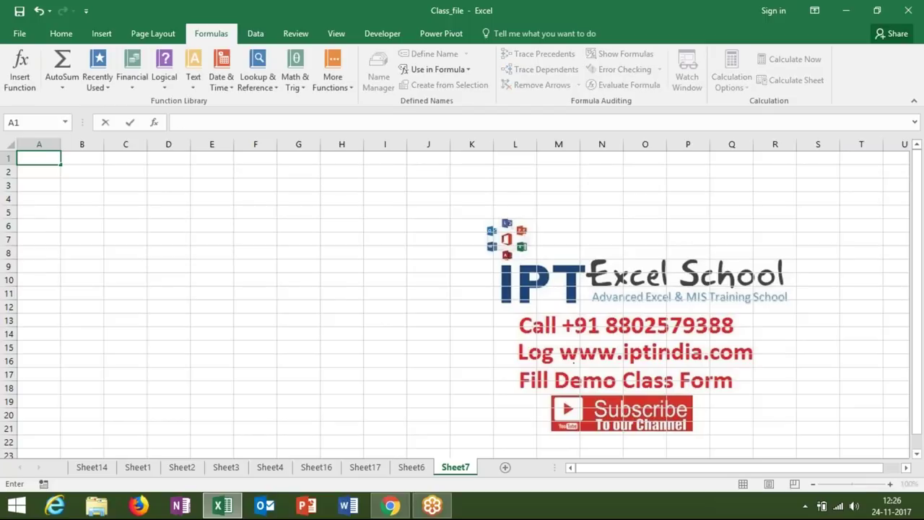
{"action": "type", "text": "Q"}
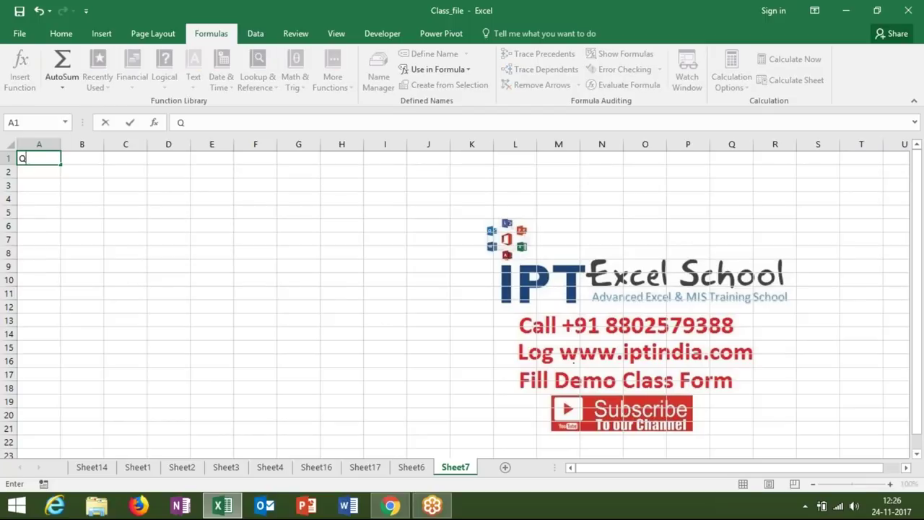
{"action": "type", "text": "1"}
{"action": "key", "text": "Tab"}
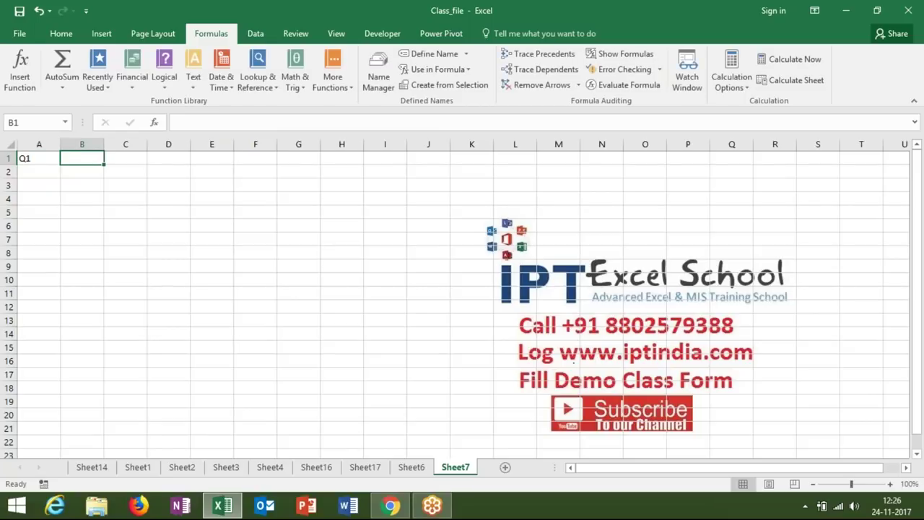
{"action": "type", "text": "Q2"}
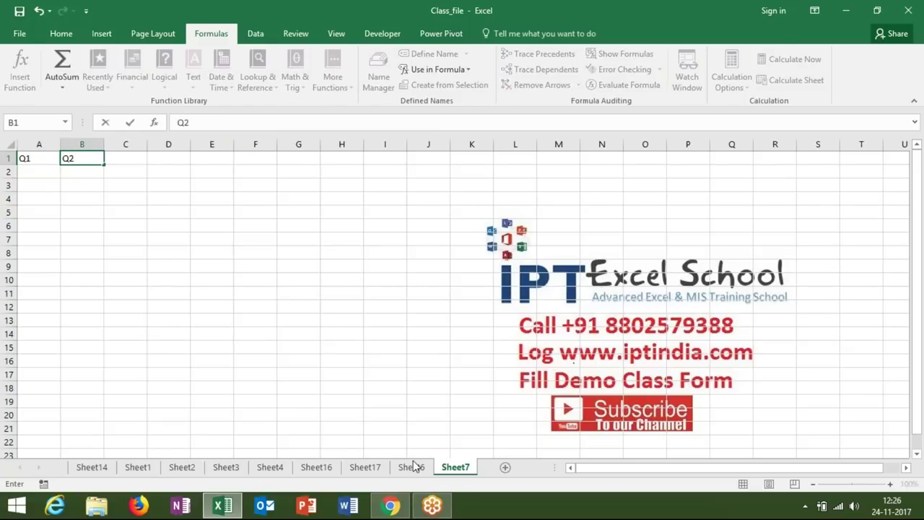
{"action": "left_click", "coordinate": [41, 176]}
Step: Enter Q1/Q2 rows 25/63 and 45/65, plus a Gr heading in C1
{"action": "type", "text": "25"}
{"action": "key", "text": "Tab"}
{"action": "type", "text": "63"}
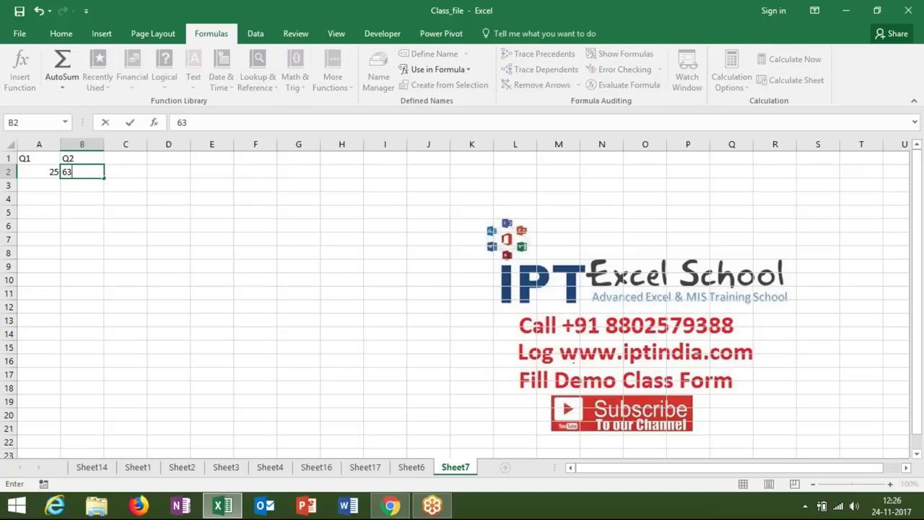
{"action": "key", "text": "Return"}
{"action": "type", "text": "45"}
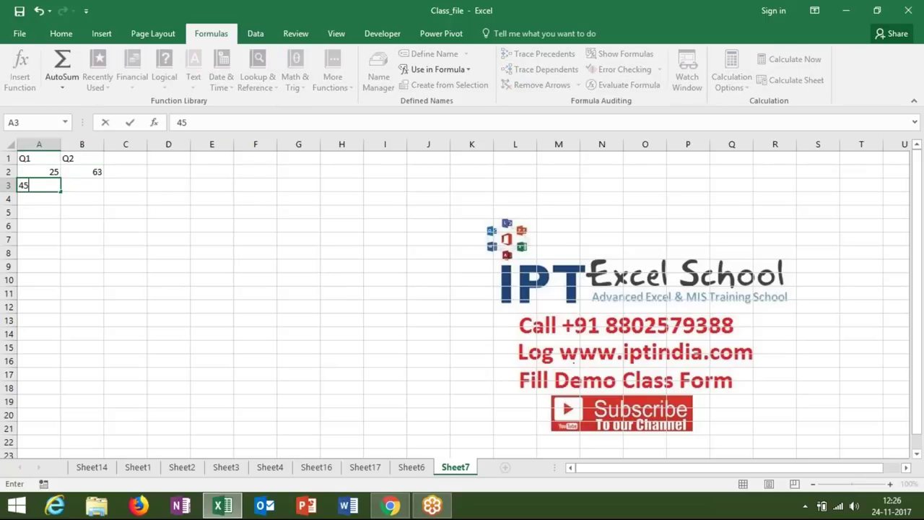
{"action": "key", "text": "Tab"}
{"action": "type", "text": "65"}
{"action": "left_click", "coordinate": [126, 158]}
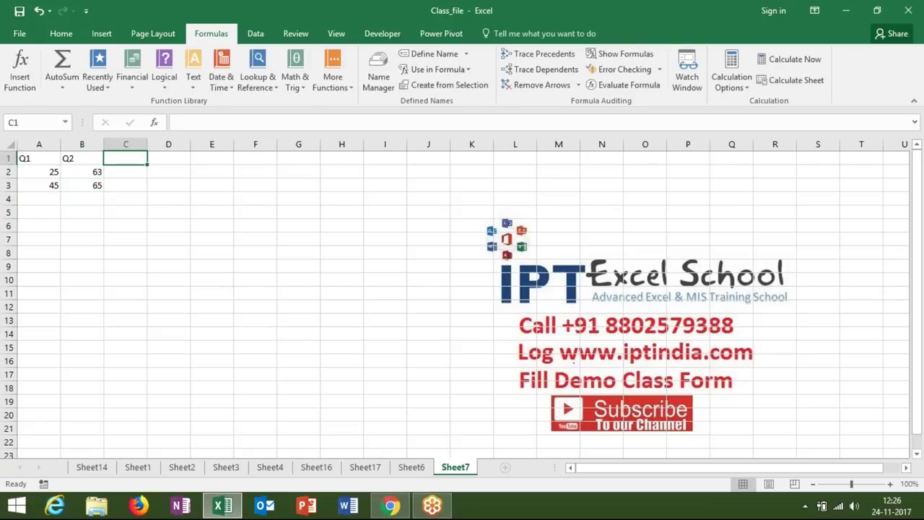
{"action": "type", "text": "Gr"}
{"action": "key", "text": "Return"}
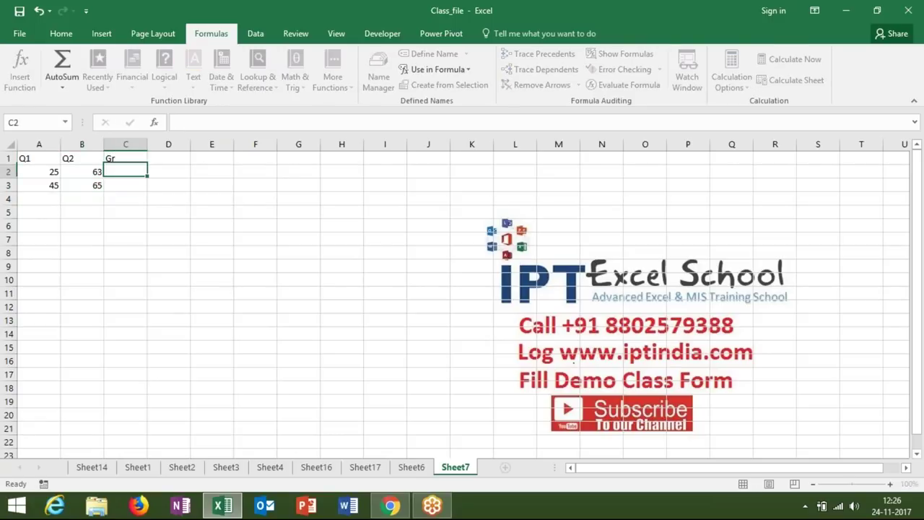
Step: Enter 62 in A4 and 65 in B4
{"action": "key", "text": "Down"}
{"action": "key", "text": "Down"}
{"action": "key", "text": "Left"}
{"action": "key", "text": "Left"}
{"action": "type", "text": "62"}
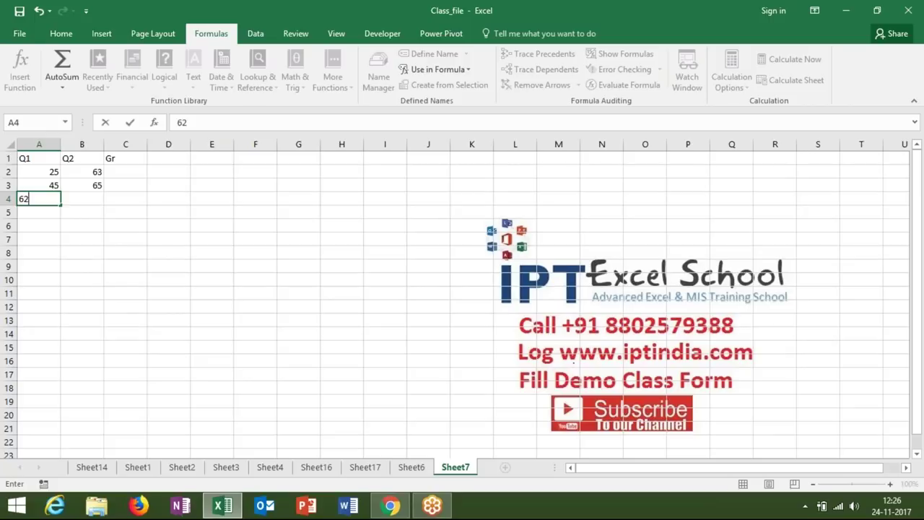
{"action": "key", "text": "Tab"}
{"action": "type", "text": "65"}
{"action": "left_click", "coordinate": [114, 174]}
{"action": "type", "text": "="}
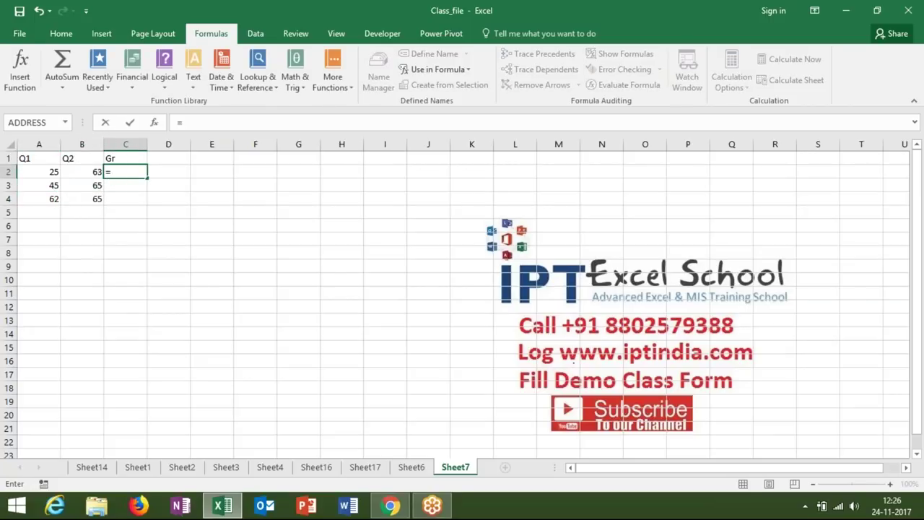
{"action": "left_click", "coordinate": [94, 172]}
{"action": "type", "text": "-"}
{"action": "left_click", "coordinate": [54, 172]}
{"action": "type", "text": "/"}
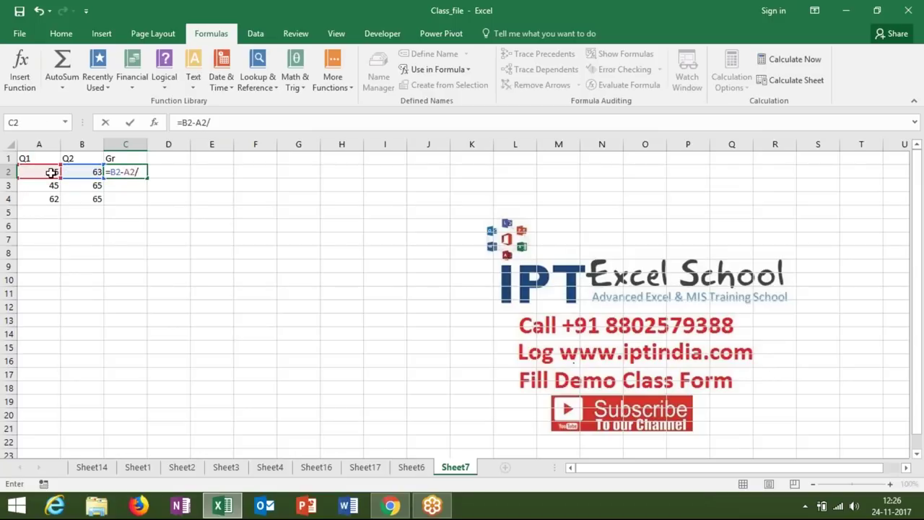
{"action": "left_click", "coordinate": [49, 172]}
{"action": "key", "text": "Return"}
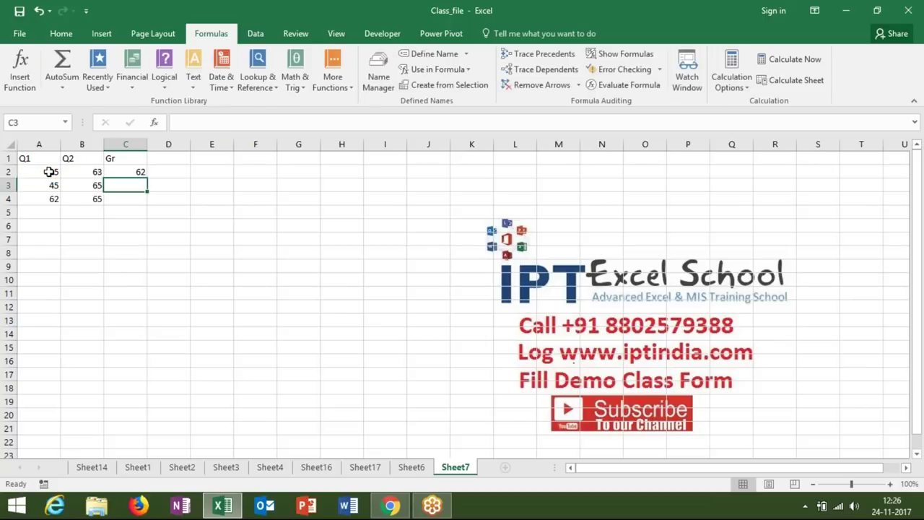
{"action": "key", "text": "Up"}
{"action": "left_click", "coordinate": [181, 123]}
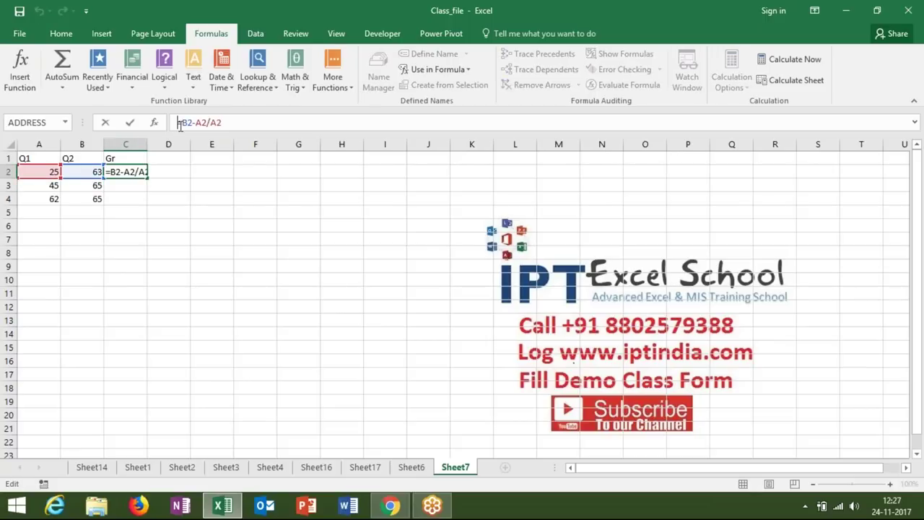
{"action": "type", "text": "("}
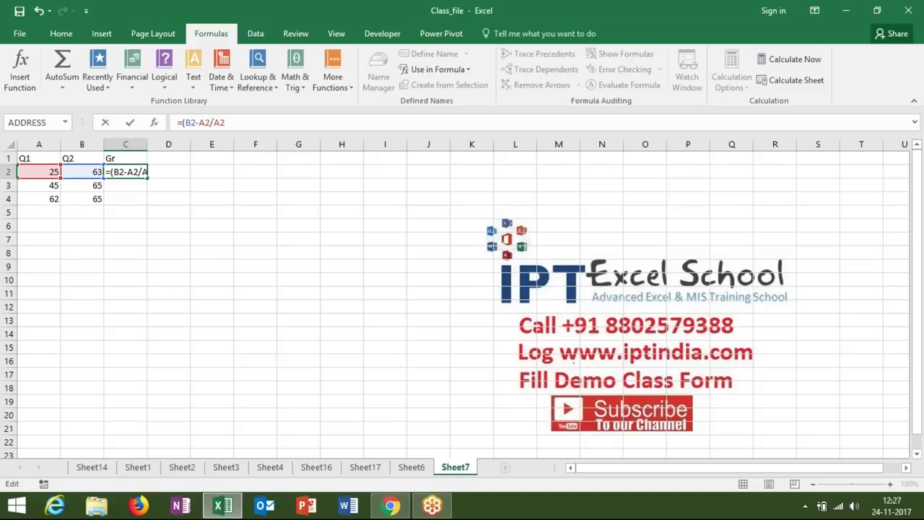
{"action": "type", "text": ")"}
{"action": "key", "text": "ctrl+Return"}
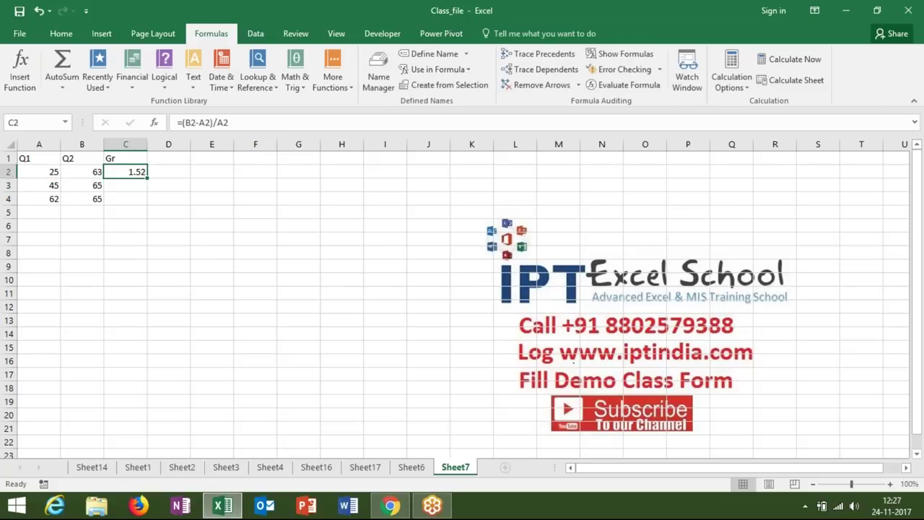
{"action": "left_click_drag", "start_coordinate": [147, 178], "coordinate": [146, 202]}
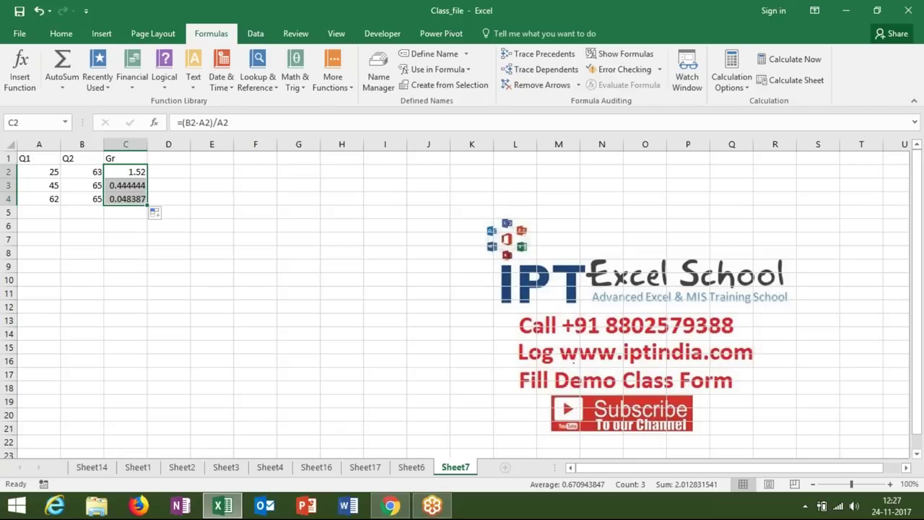
{"action": "key", "text": "Delete"}
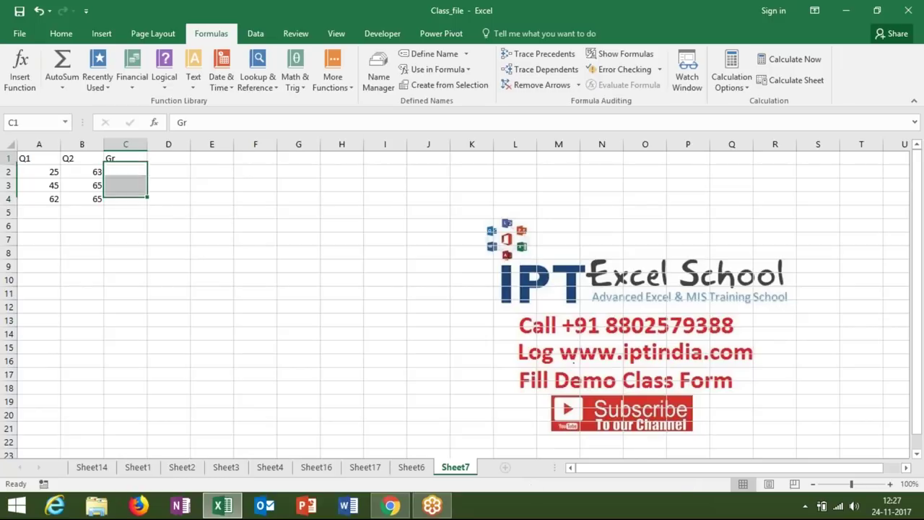
Step: With C2 selected, define the name Gr referring to =(b2-a2)/a2
{"action": "left_click", "coordinate": [126, 171]}
{"action": "left_click", "coordinate": [421, 54]}
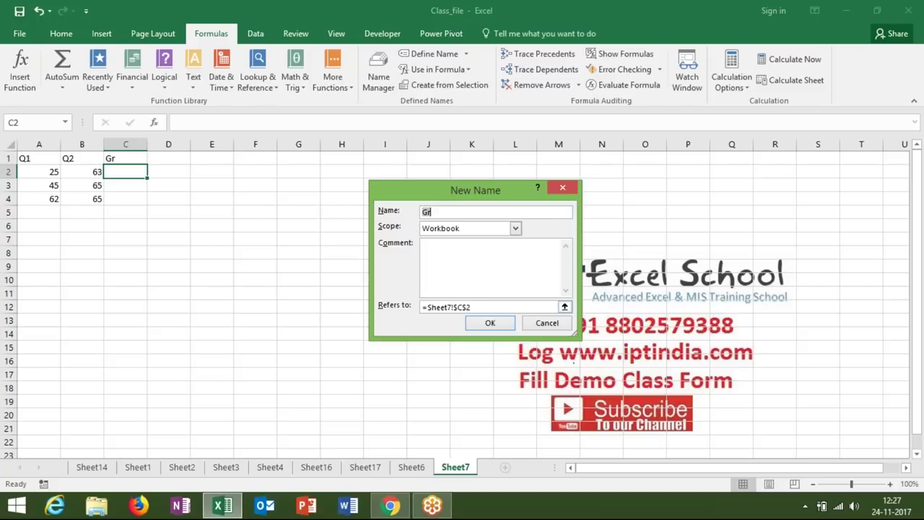
{"action": "left_click", "coordinate": [473, 307]}
{"action": "key", "text": "BackSpace"}
{"action": "key", "text": "BackSpace"}
{"action": "key", "text": "BackSpace"}
{"action": "key", "text": "BackSpace"}
{"action": "key", "text": "BackSpace"}
{"action": "key", "text": "BackSpace"}
{"action": "key", "text": "BackSpace"}
{"action": "key", "text": "BackSpace"}
{"action": "key", "text": "BackSpace"}
{"action": "key", "text": "BackSpace"}
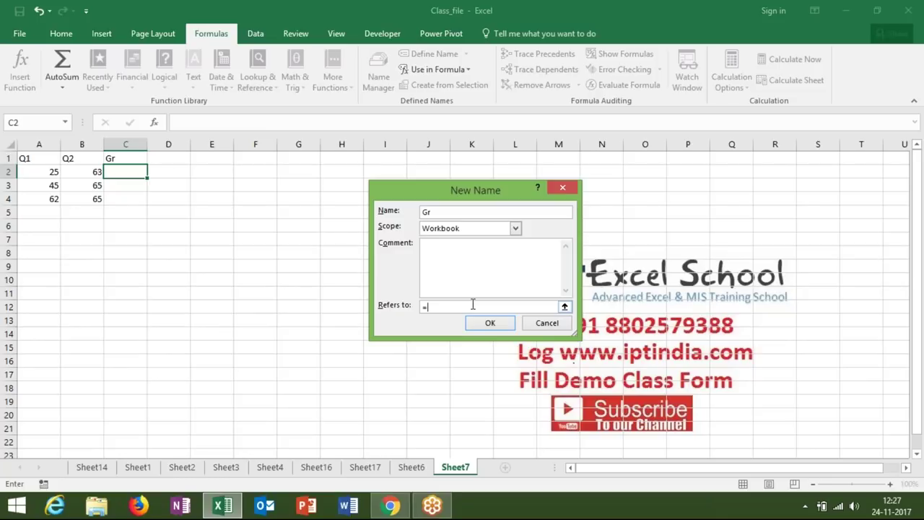
{"action": "type", "text": "b2-"}
{"action": "type", "text": "a2/a2"}
{"action": "left_click", "coordinate": [426, 307]}
{"action": "type", "text": "("}
{"action": "left_click", "coordinate": [450, 307]}
{"action": "type", "text": ")"}
{"action": "left_click", "coordinate": [488, 323]}
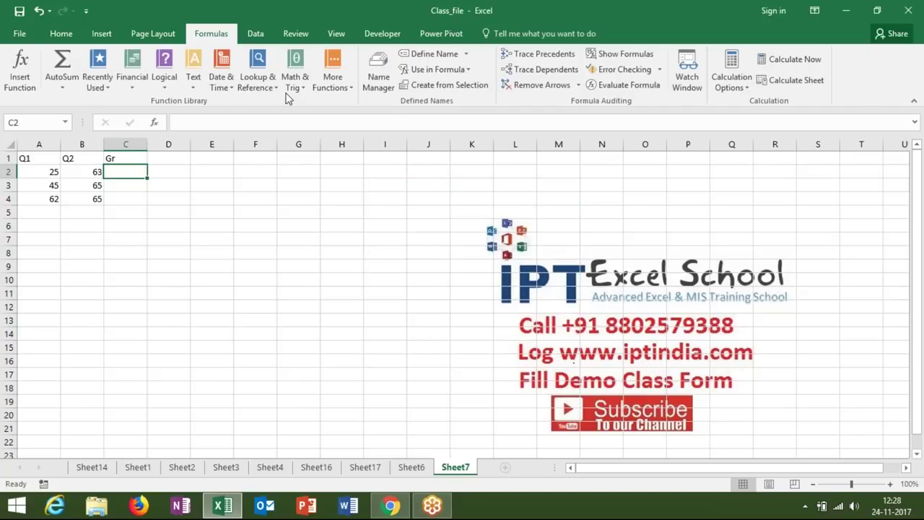
Step: Enter =Gr in C2, fill it to C4, and apply Percent Style (152%, 44%, 5%)
{"action": "type", "text": "=pr"}
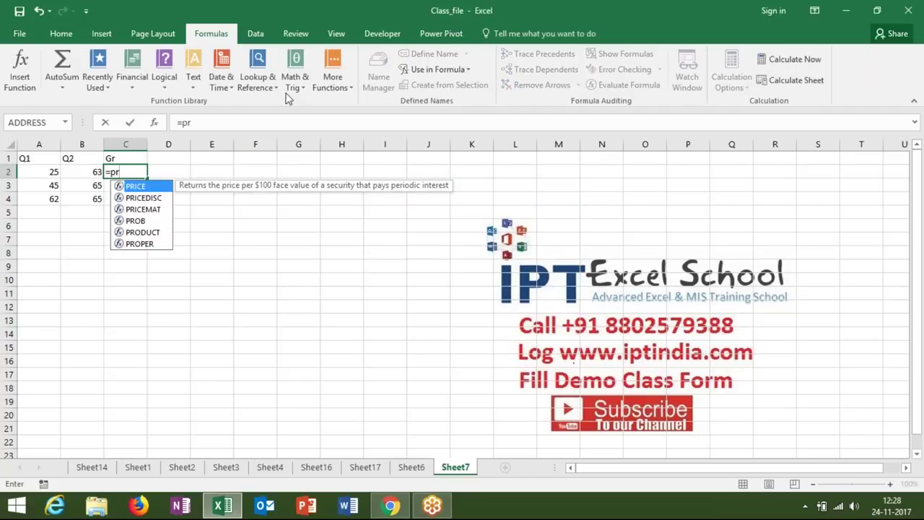
{"action": "key", "text": "BackSpace"}
{"action": "key", "text": "BackSpace"}
{"action": "type", "text": "Gr"}
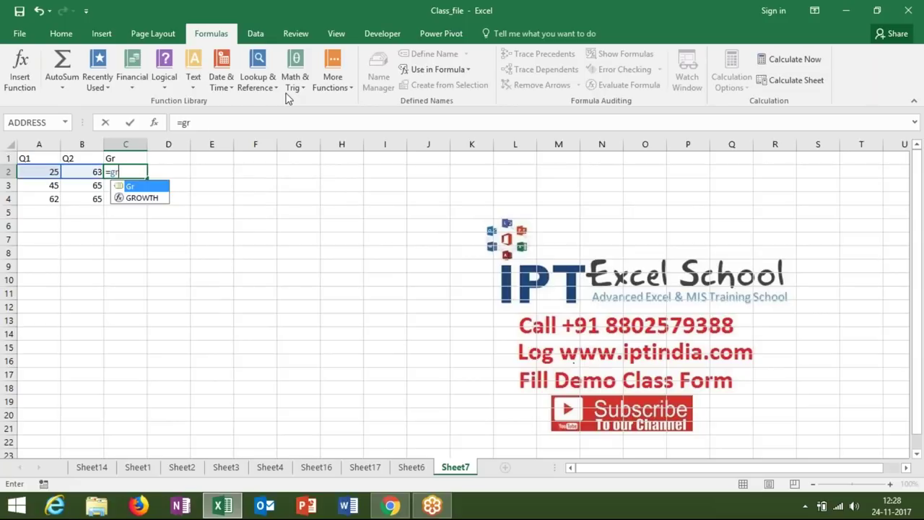
{"action": "key", "text": "Return"}
{"action": "key", "text": "Up"}
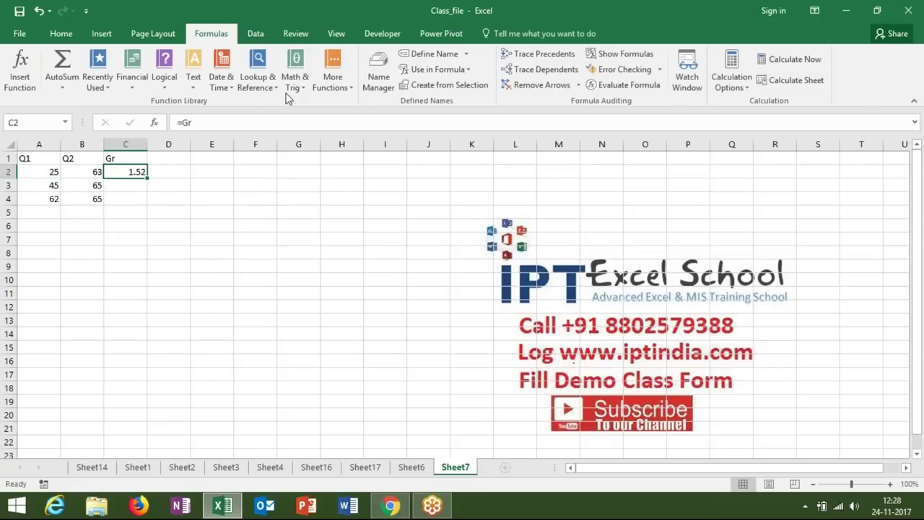
{"action": "left_click_drag", "start_coordinate": [147, 180], "coordinate": [147, 206]}
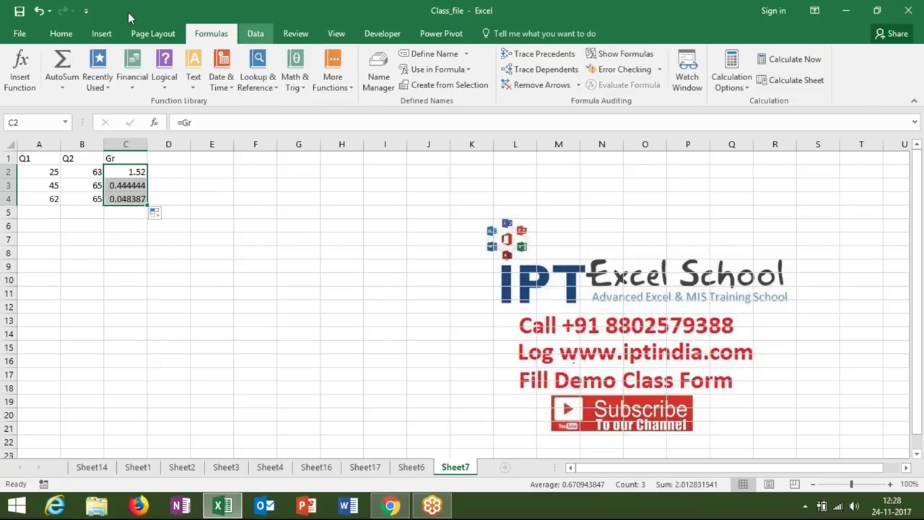
{"action": "left_click", "coordinate": [58, 29]}
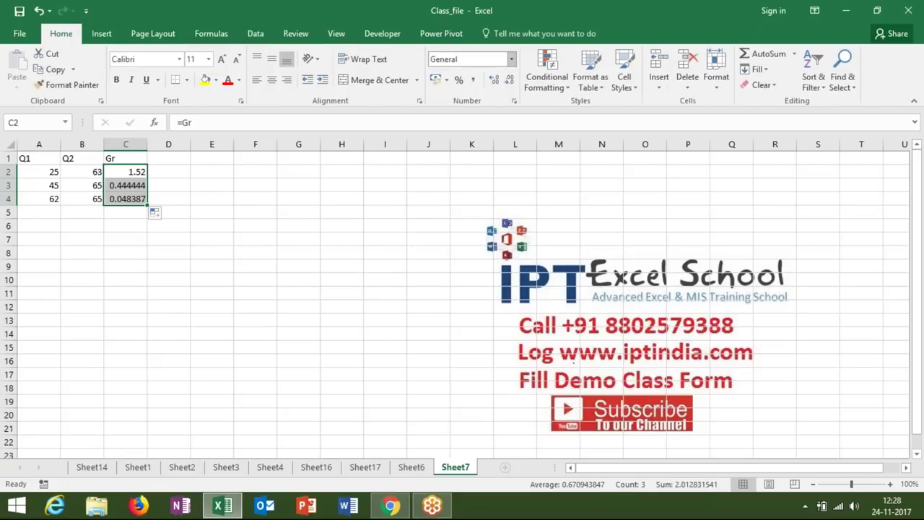
{"action": "left_click", "coordinate": [458, 80]}
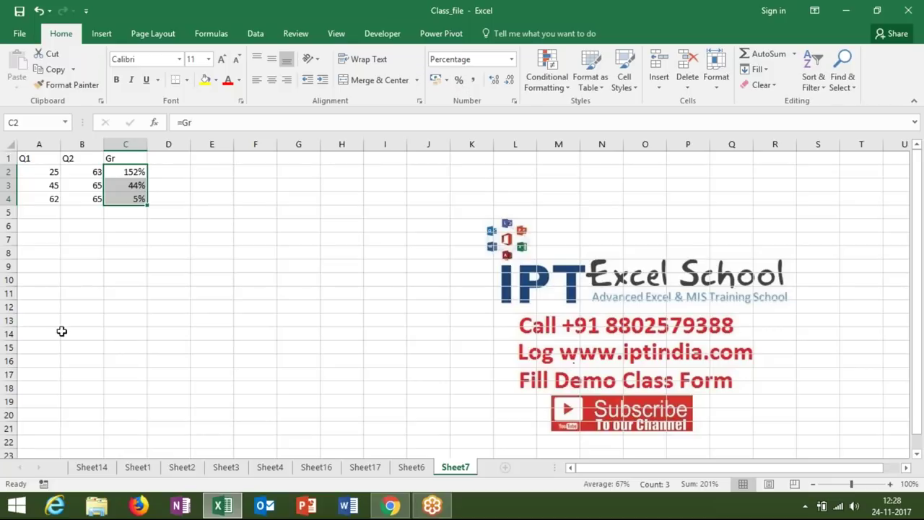
Step: Enter Cost 50 in A10:B10 and an MRP label in A11
{"action": "left_click", "coordinate": [50, 280]}
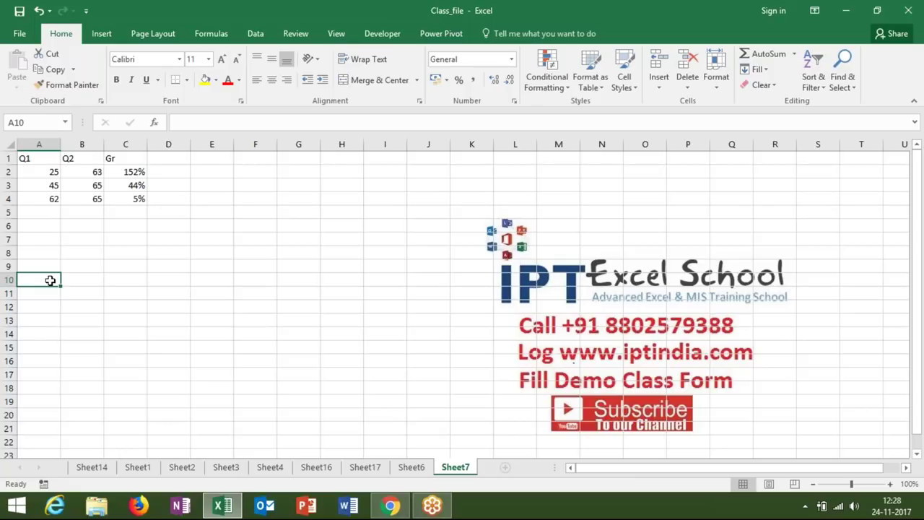
{"action": "type", "text": "Ind"}
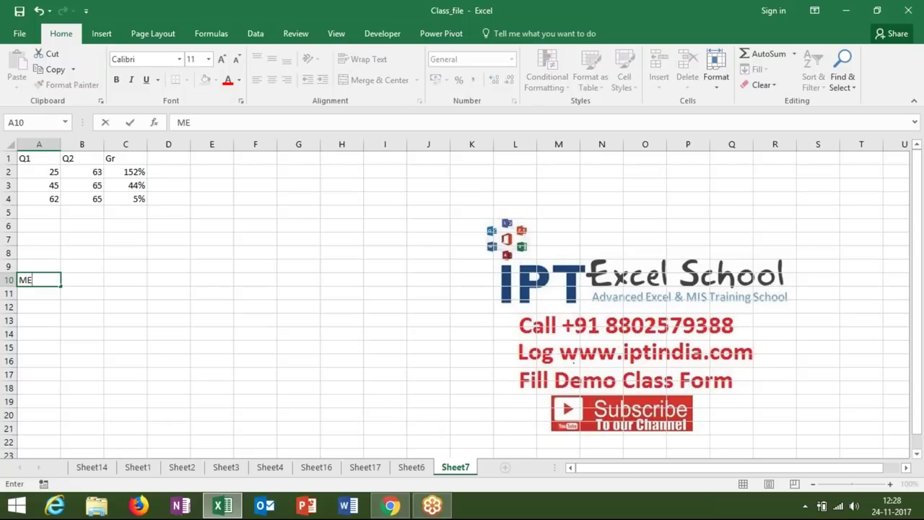
{"action": "key", "text": "BackSpace"}
{"action": "key", "text": "BackSpace"}
{"action": "key", "text": "BackSpace"}
{"action": "type", "text": "Cost"}
{"action": "key", "text": "Right"}
{"action": "type", "text": "50"}
{"action": "key", "text": "Return"}
{"action": "left_click", "coordinate": [39, 293]}
{"action": "type", "text": "MRP"}
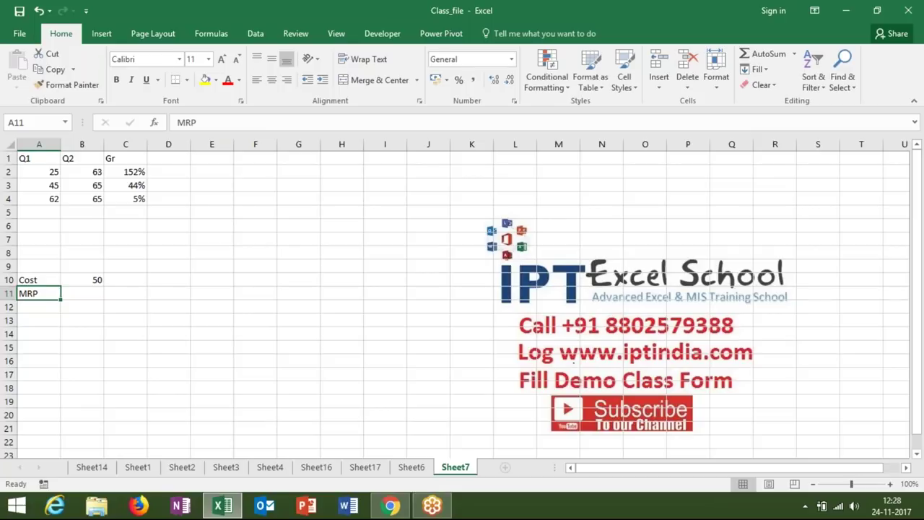
{"action": "key", "text": "Right"}
Step: Enter markup rates 5%, 10%, 15% and 20% across C12:F12
{"action": "left_click", "coordinate": [113, 307]}
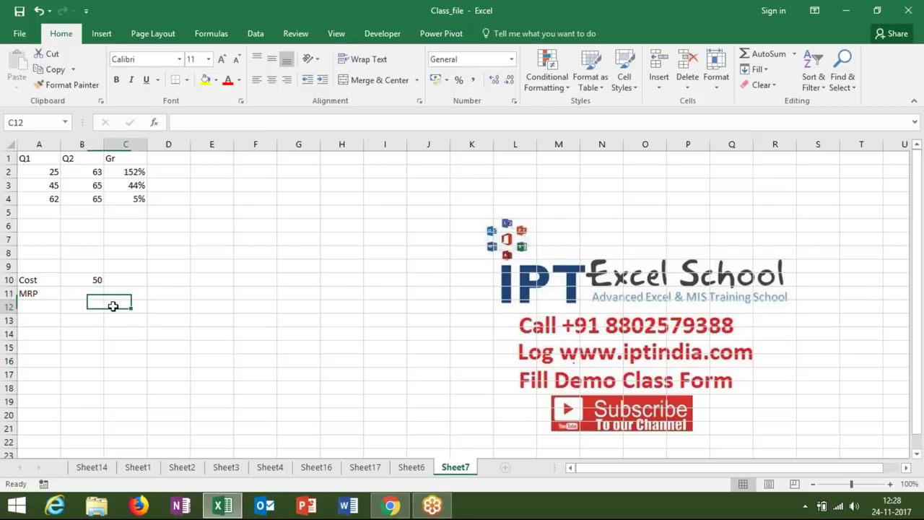
{"action": "type", "text": "5%"}
{"action": "key", "text": "Right"}
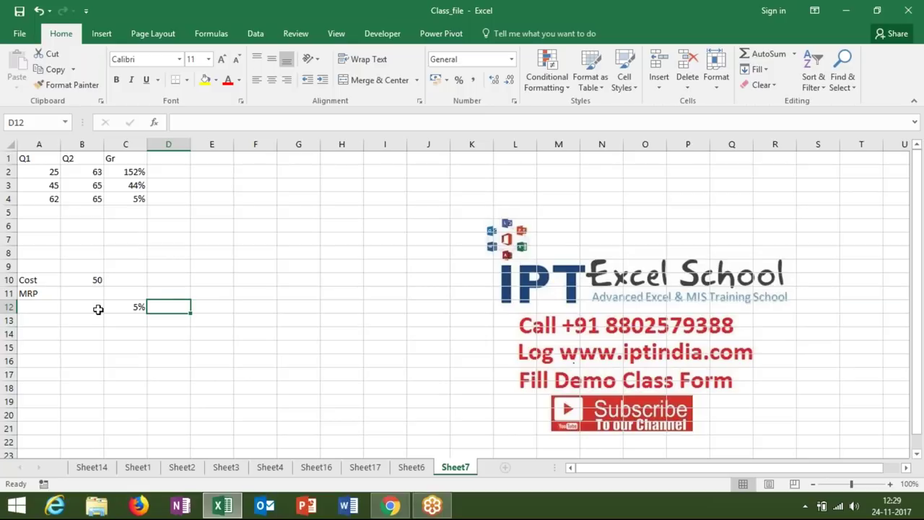
{"action": "type", "text": "10"}
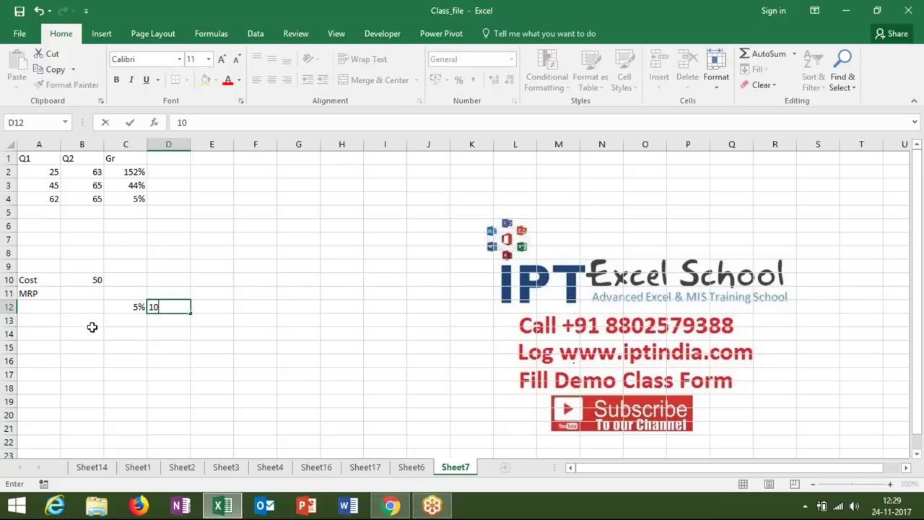
{"action": "type", "text": "%"}
{"action": "key", "text": "Tab"}
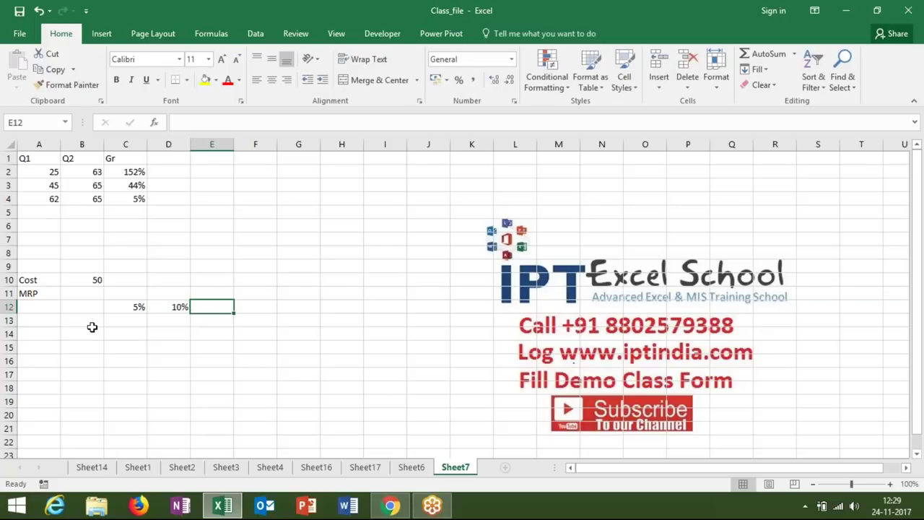
{"action": "type", "text": "15%"}
{"action": "key", "text": "Tab"}
{"action": "type", "text": "20"}
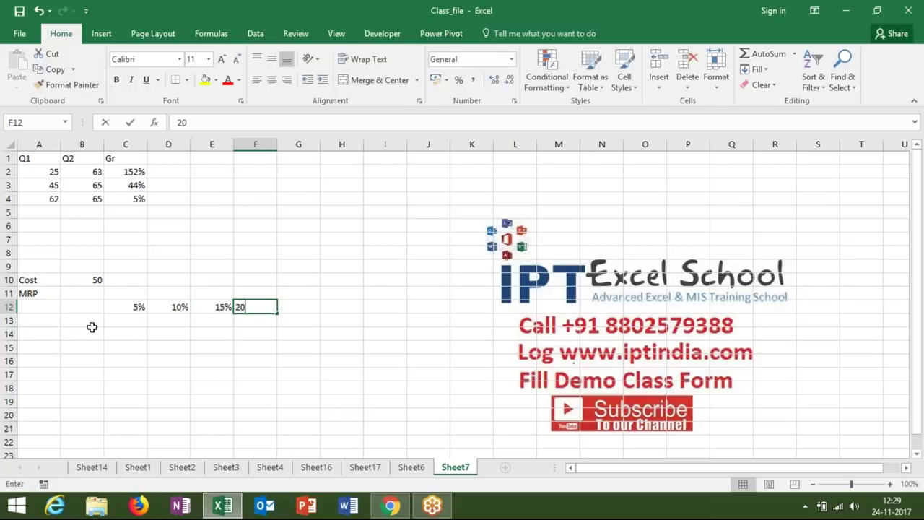
{"action": "type", "text": "%"}
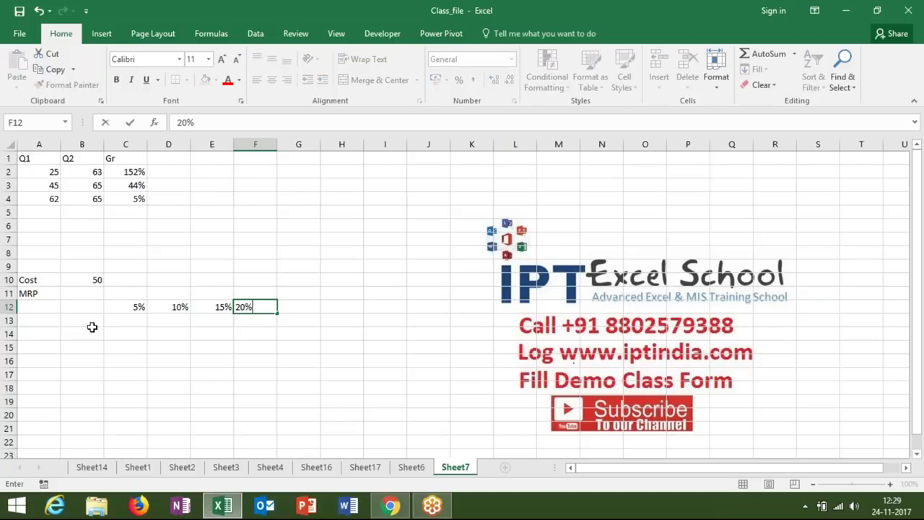
{"action": "key", "text": "Return"}
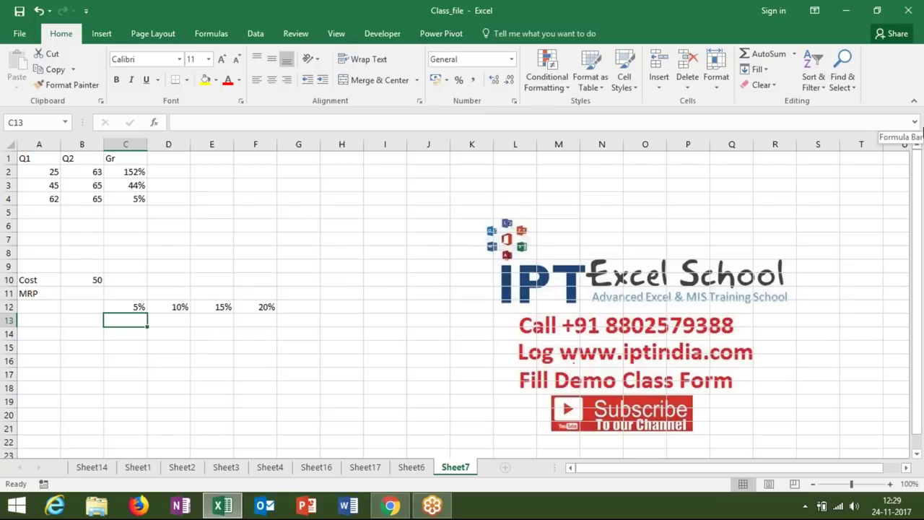
{"action": "left_click", "coordinate": [910, 18]}
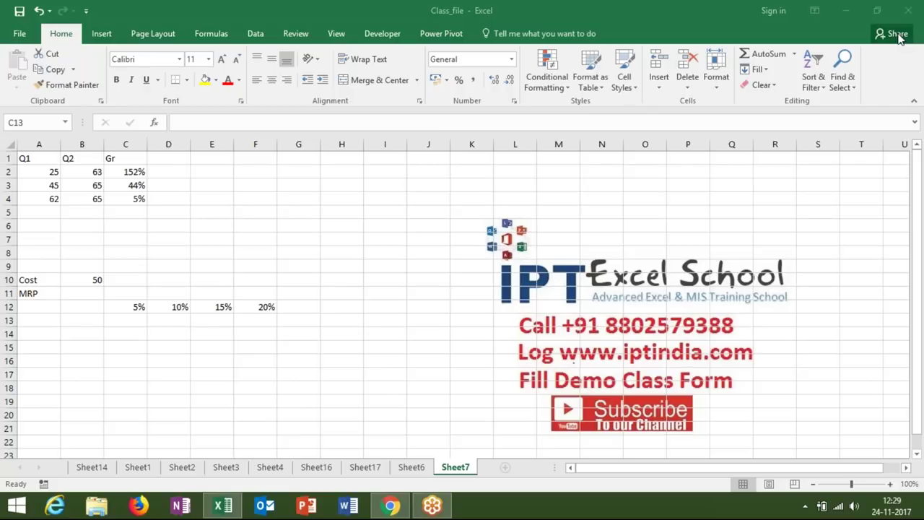
Step: Define the named formula MC as =(B10*5%)+B10, a 5% markup on Cost
{"action": "left_click", "coordinate": [95, 296]}
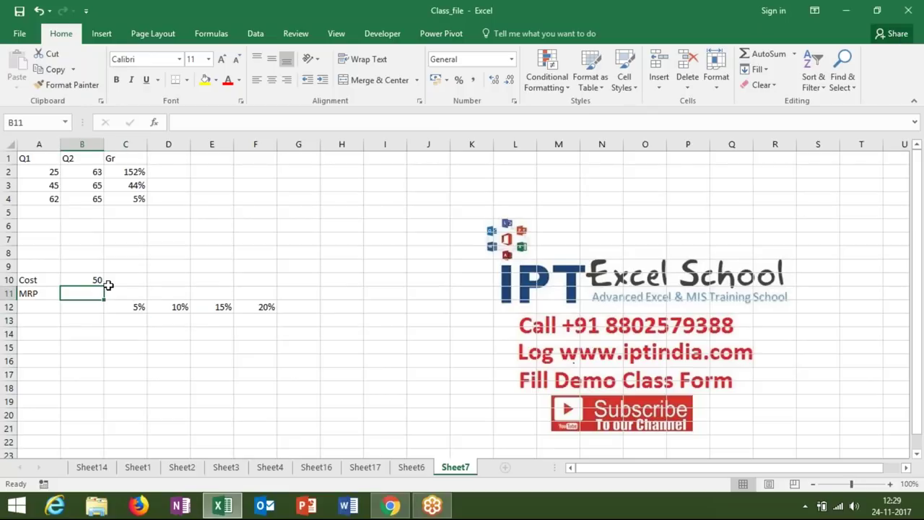
{"action": "left_click", "coordinate": [209, 34]}
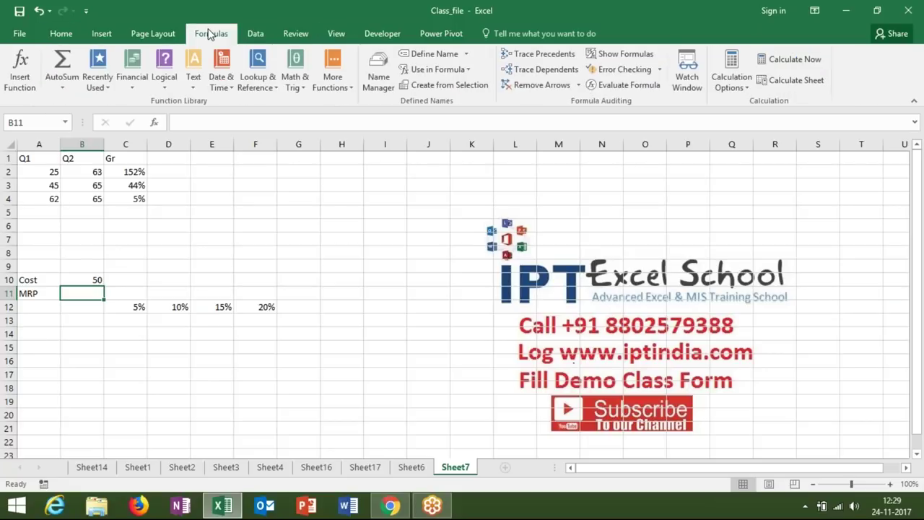
{"action": "left_click", "coordinate": [432, 54]}
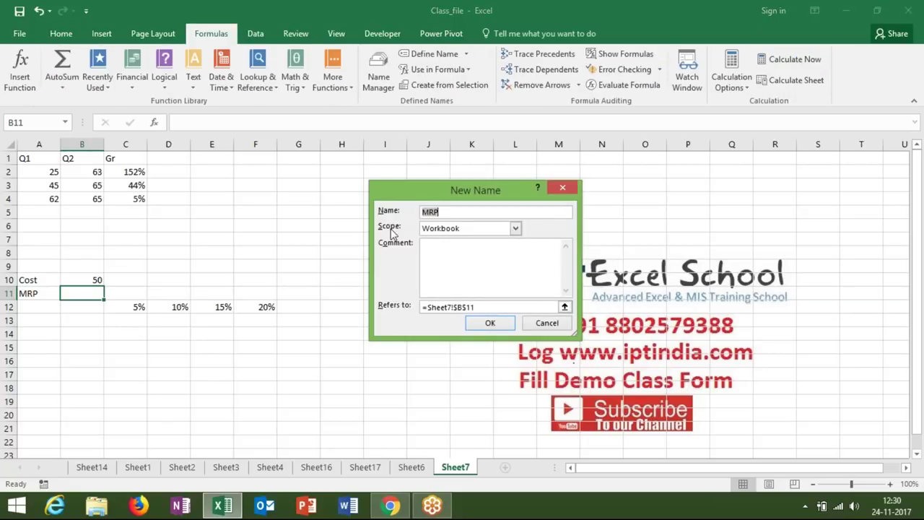
{"action": "left_click", "coordinate": [480, 307]}
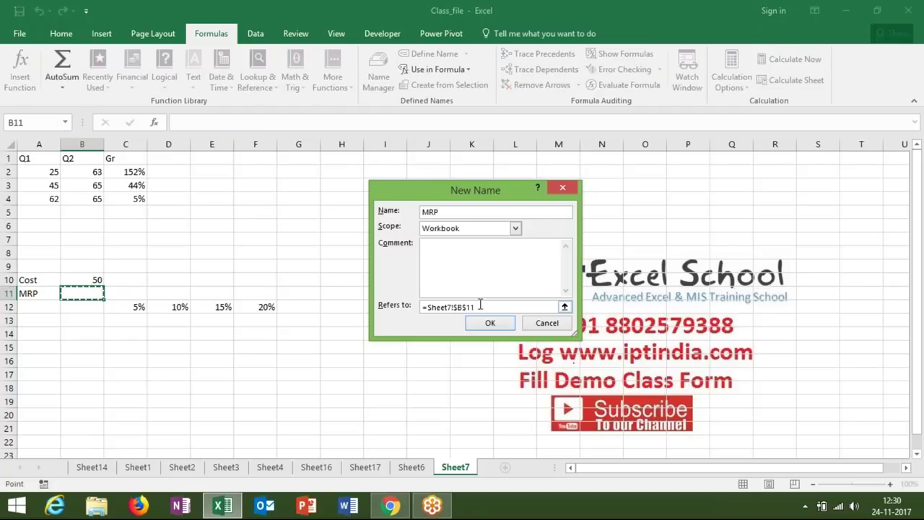
{"action": "double_click", "coordinate": [448, 212]}
{"action": "key", "text": "BackSpace"}
{"action": "type", "text": "MC"}
{"action": "left_click", "coordinate": [477, 308]}
{"action": "key", "text": "BackSpace"}
{"action": "key", "text": "BackSpace"}
{"action": "key", "text": "BackSpace"}
{"action": "key", "text": "BackSpace"}
{"action": "key", "text": "BackSpace"}
{"action": "key", "text": "BackSpace"}
{"action": "key", "text": "BackSpace"}
{"action": "key", "text": "BackSpace"}
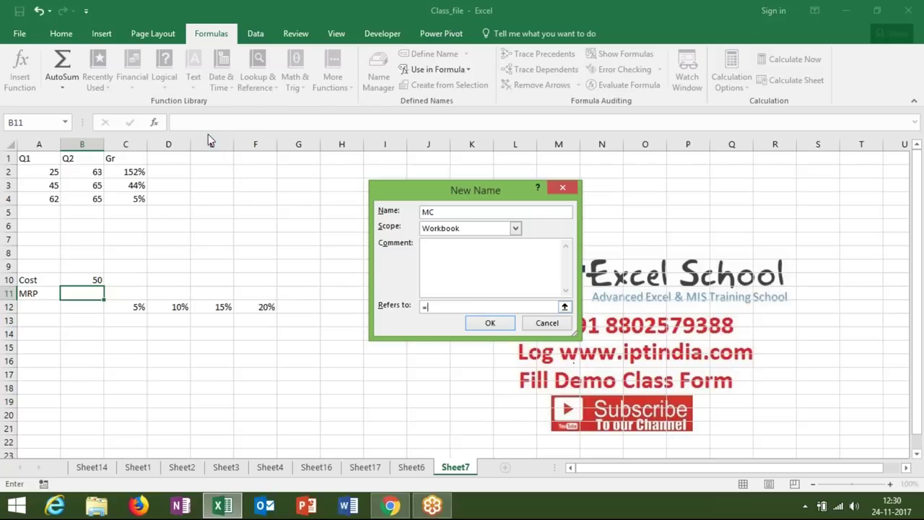
{"action": "type", "text": "b10*"}
{"action": "type", "text": "5"}
{"action": "type", "text": "%"}
{"action": "left_click", "coordinate": [428, 308]}
{"action": "type", "text": "("}
{"action": "left_click", "coordinate": [462, 307]}
{"action": "type", "text": ")"}
{"action": "type", "text": "+"}
{"action": "type", "text": "b10"}
{"action": "left_click", "coordinate": [489, 323]}
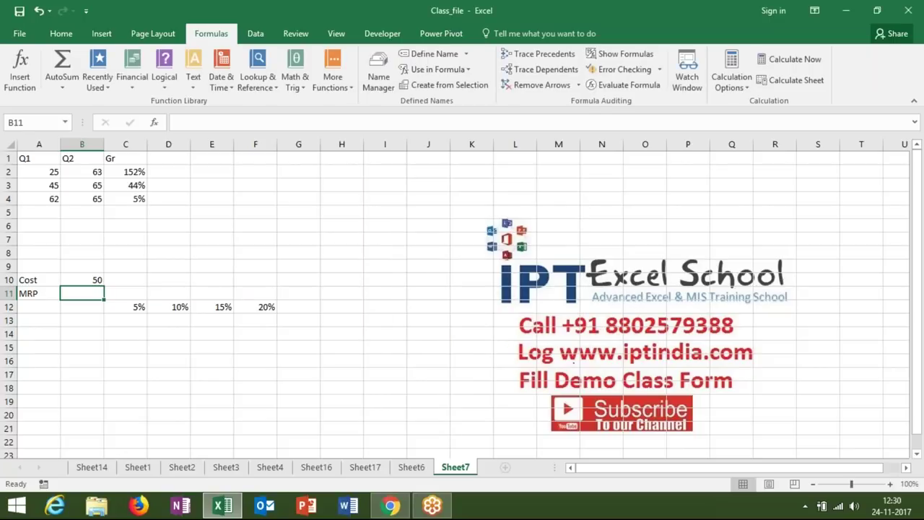
Step: Define the named formula DC as =(MC*10%)+MC
{"action": "left_click", "coordinate": [426, 55]}
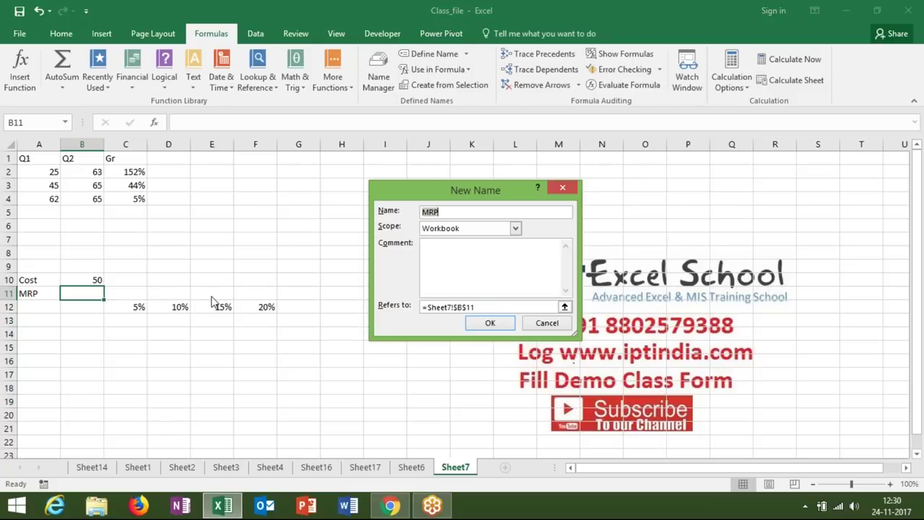
{"action": "type", "text": "DC"}
{"action": "left_click", "coordinate": [475, 307]}
{"action": "key", "text": "BackSpace"}
{"action": "key", "text": "BackSpace"}
{"action": "key", "text": "BackSpace"}
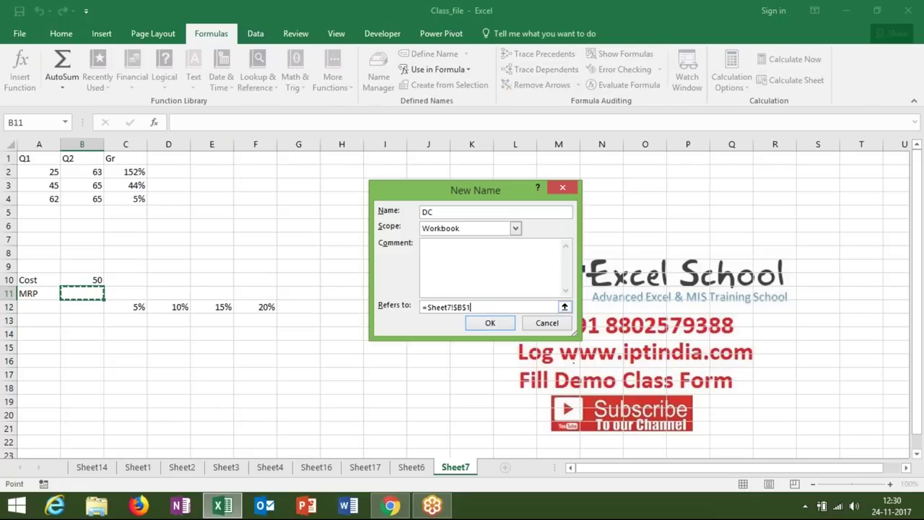
{"action": "key", "text": "BackSpace"}
{"action": "key", "text": "BackSpace"}
{"action": "key", "text": "BackSpace"}
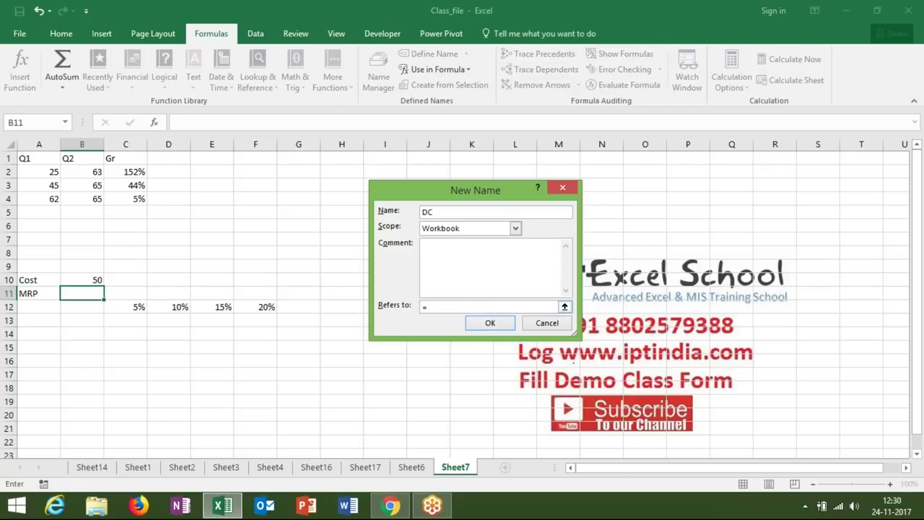
{"action": "type", "text": "mc*10%"}
{"action": "left_click", "coordinate": [426, 307]}
{"action": "type", "text": "("}
{"action": "type", "text": ")+"}
{"action": "type", "text": "mc"}
{"action": "left_click", "coordinate": [474, 327]}
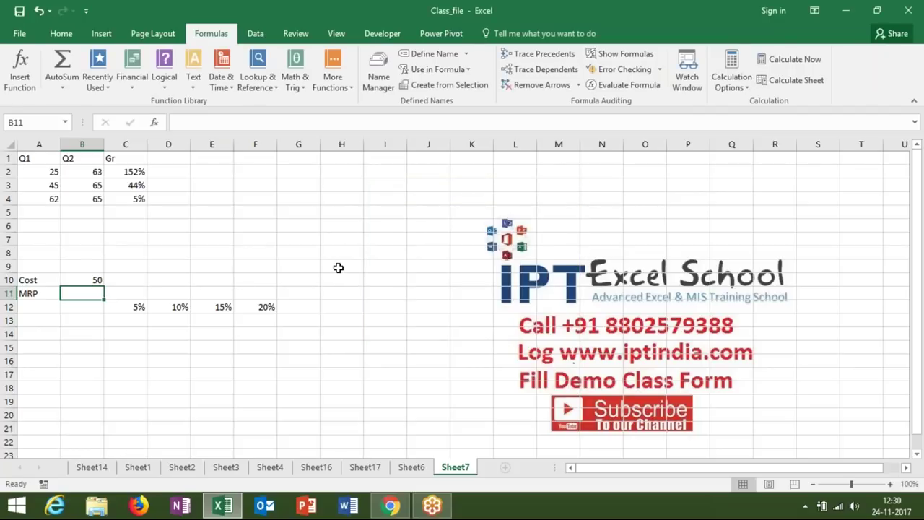
Step: Add the name HC as =(DC*15%)+DC through the Name Manager
{"action": "left_click", "coordinate": [378, 72]}
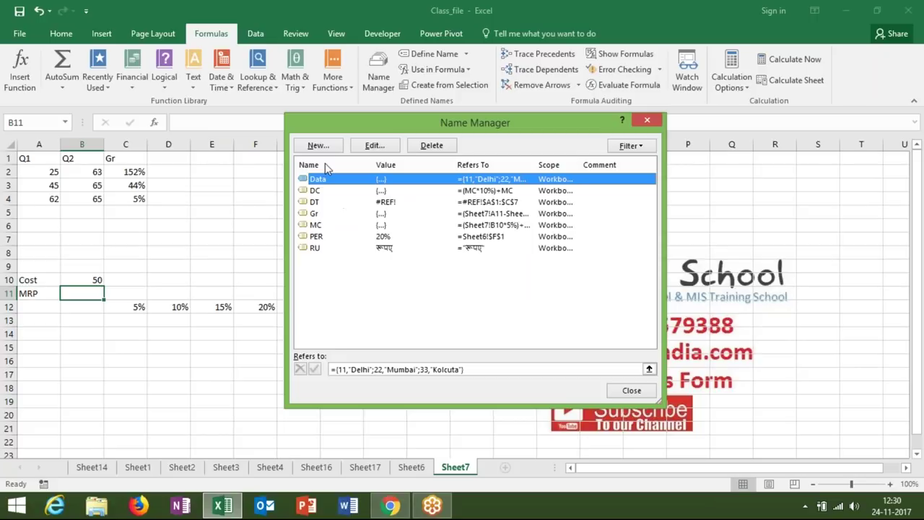
{"action": "left_click", "coordinate": [318, 146]}
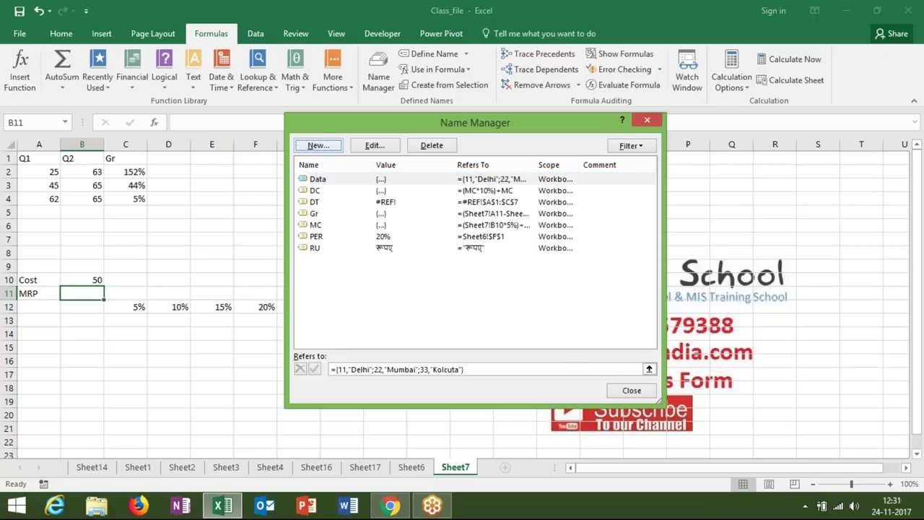
{"action": "type", "text": "HC"}
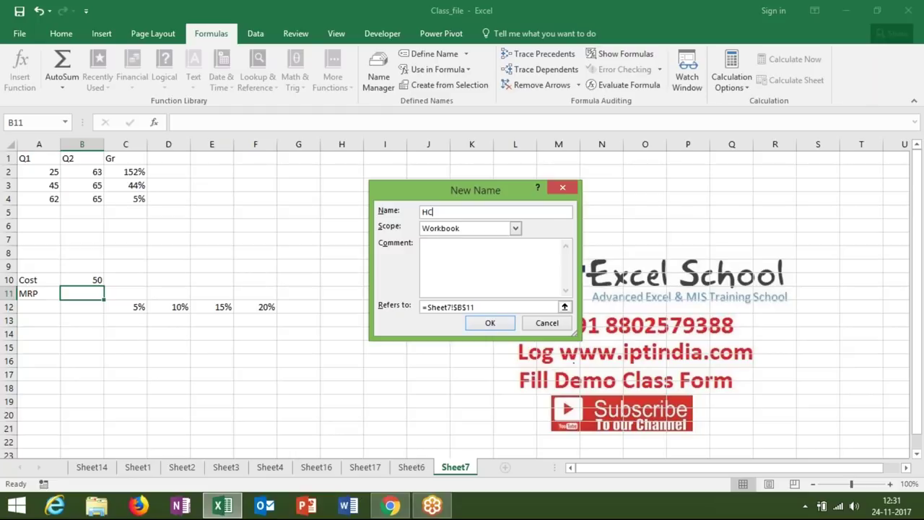
{"action": "left_click", "coordinate": [474, 307]}
{"action": "key", "text": "BackSpace"}
{"action": "key", "text": "BackSpace"}
{"action": "key", "text": "BackSpace"}
{"action": "key", "text": "BackSpace"}
{"action": "key", "text": "BackSpace"}
{"action": "key", "text": "BackSpace"}
{"action": "key", "text": "BackSpace"}
{"action": "key", "text": "BackSpace"}
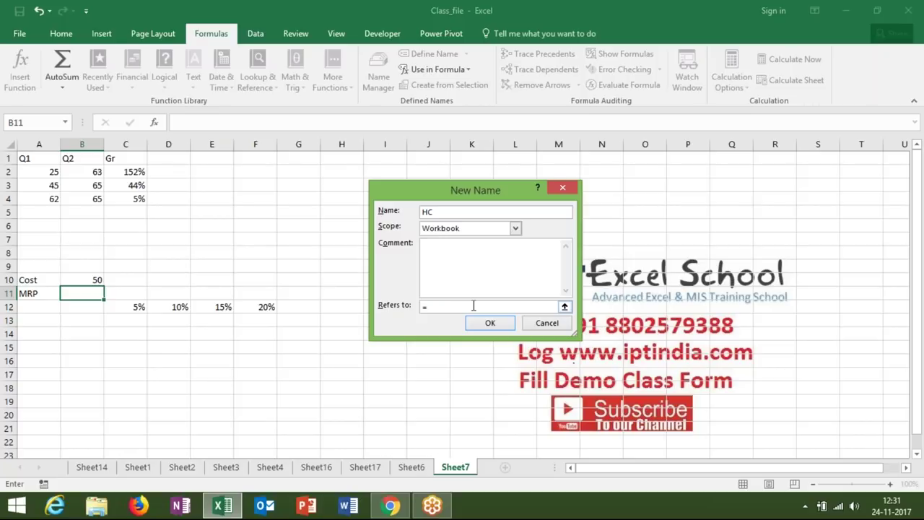
{"action": "type", "text": "DC*15%+DC"}
{"action": "left_click", "coordinate": [428, 307]}
{"action": "type", "text": "("}
{"action": "left_click", "coordinate": [459, 307]}
{"action": "type", "text": ")"}
{"action": "left_click", "coordinate": [478, 324]}
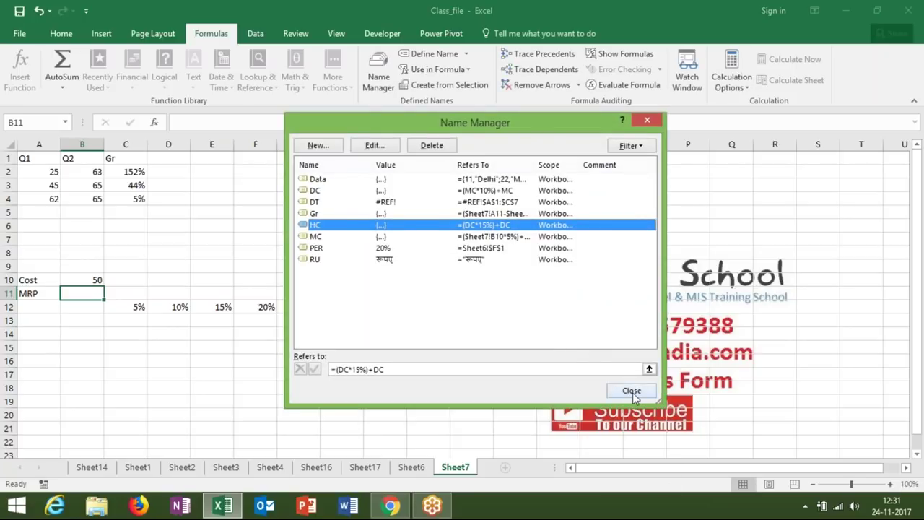
{"action": "left_click", "coordinate": [631, 391]}
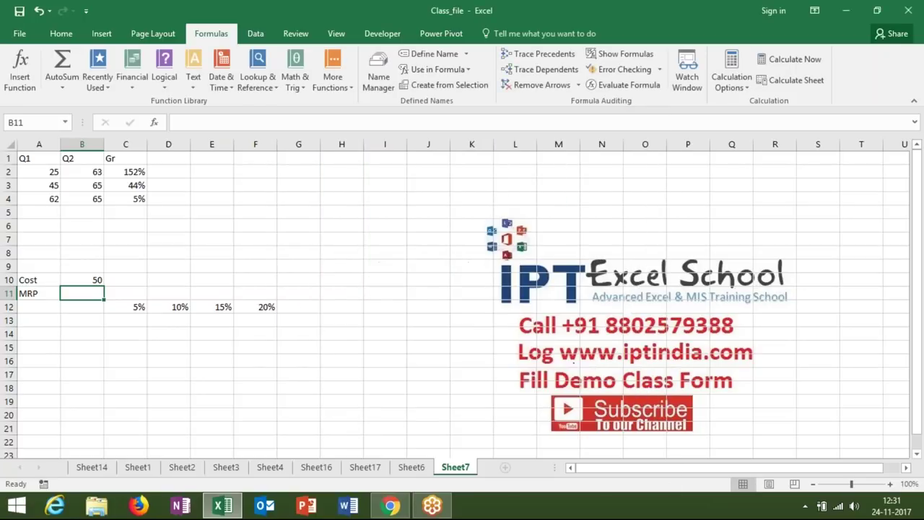
Step: Define the name MRP as =(HC*20%)+HC
{"action": "left_click", "coordinate": [434, 55]}
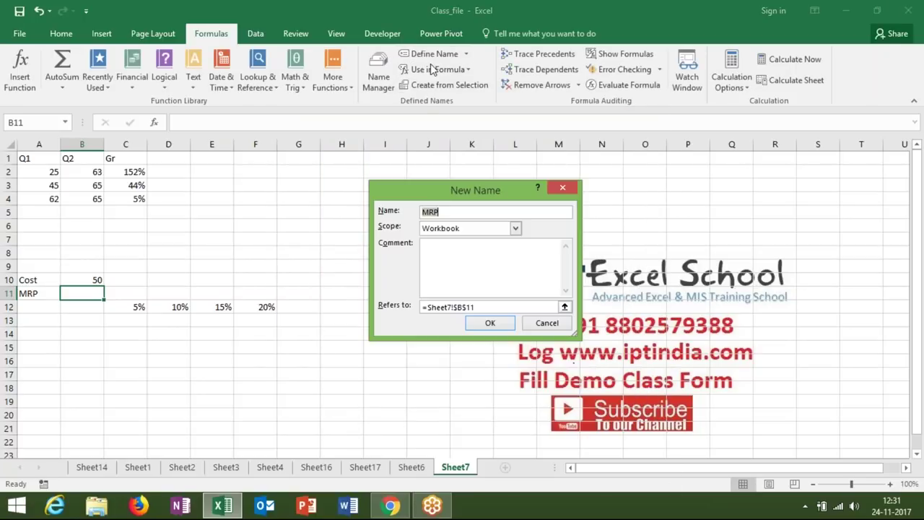
{"action": "left_click", "coordinate": [475, 306]}
{"action": "key", "text": "BackSpace"}
{"action": "key", "text": "BackSpace"}
{"action": "key", "text": "BackSpace"}
{"action": "key", "text": "BackSpace"}
{"action": "key", "text": "BackSpace"}
{"action": "key", "text": "BackSpace"}
{"action": "key", "text": "BackSpace"}
{"action": "key", "text": "BackSpace"}
{"action": "type", "text": "HC*"}
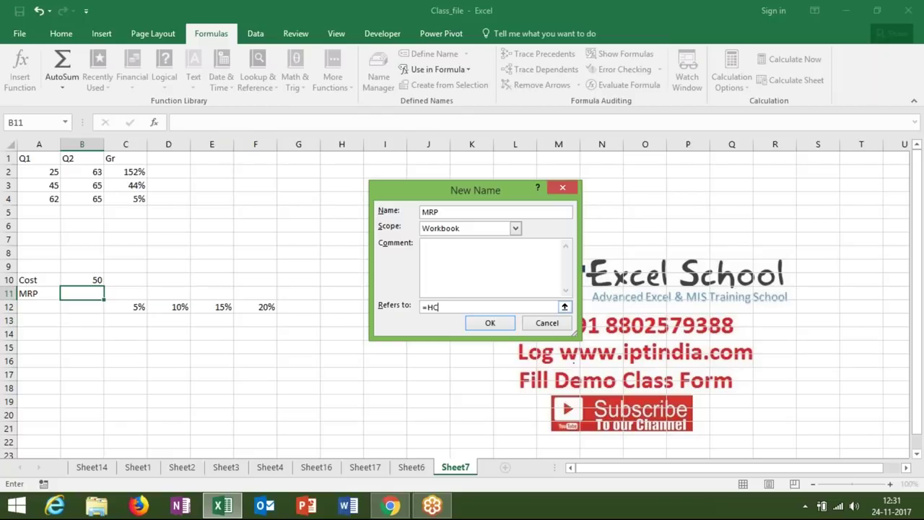
{"action": "type", "text": "20%"}
{"action": "type", "text": "+HC"}
{"action": "left_click", "coordinate": [427, 307]}
{"action": "type", "text": "("}
{"action": "left_click", "coordinate": [454, 306]}
{"action": "type", "text": ")"}
{"action": "left_click", "coordinate": [488, 324]}
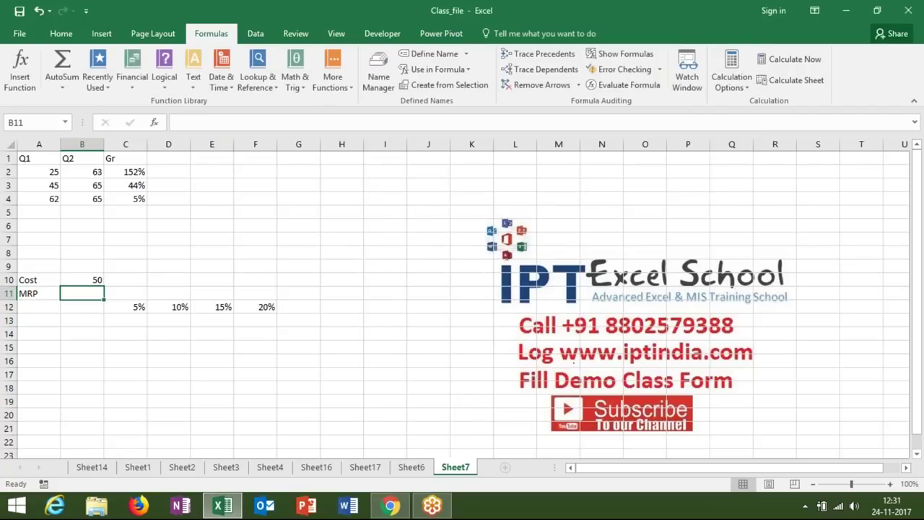
Step: Enter =MRP in B11 from the autocomplete list so it shows 79.695
{"action": "type", "text": "="}
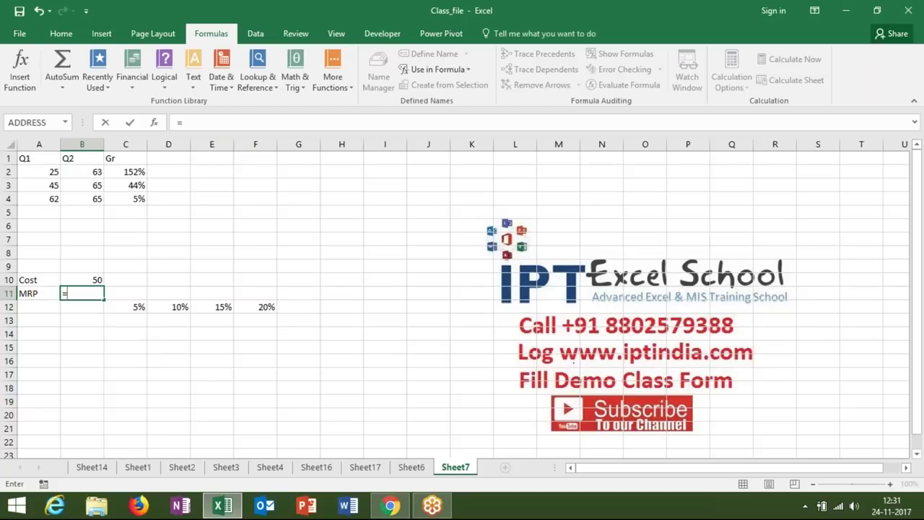
{"action": "type", "text": "mr"}
{"action": "key", "text": "Down"}
{"action": "key", "text": "Tab"}
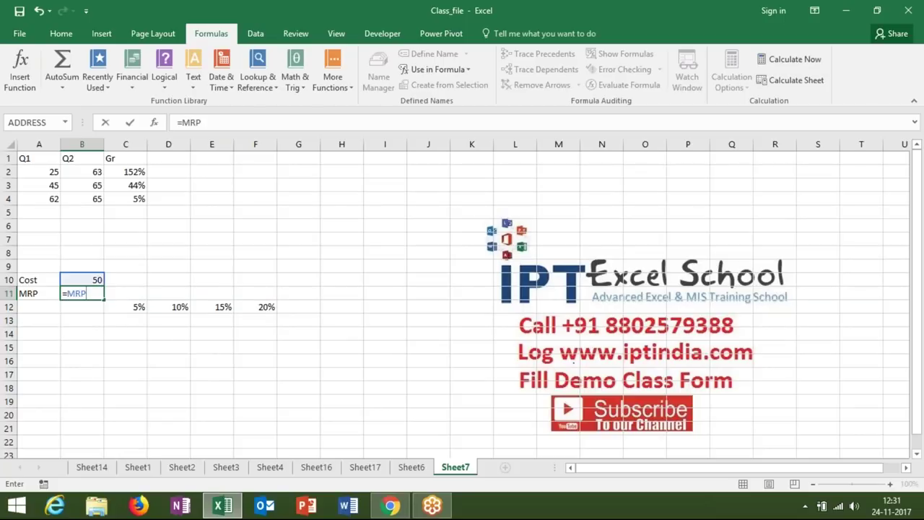
{"action": "key", "text": "Return"}
{"action": "left_click", "coordinate": [82, 293]}
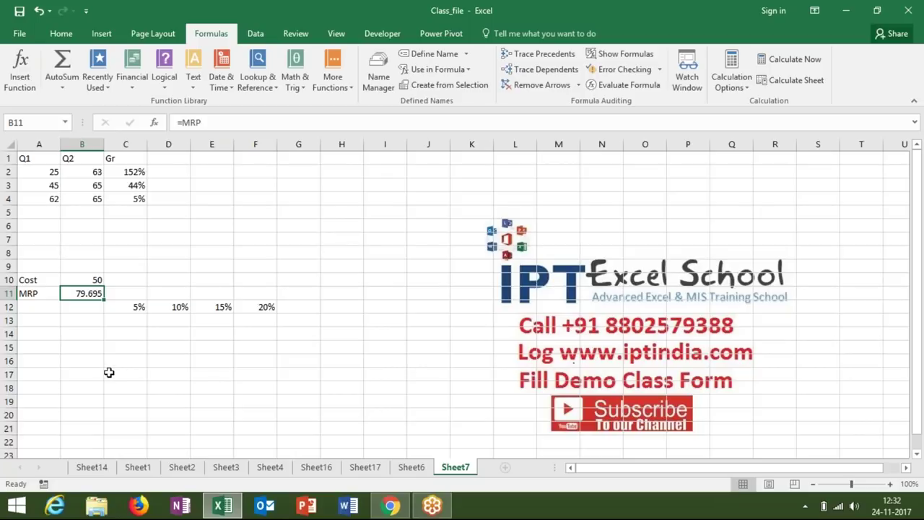
Step: Enter =B10*5% in C13 for the 5% step
{"action": "left_click", "coordinate": [134, 316]}
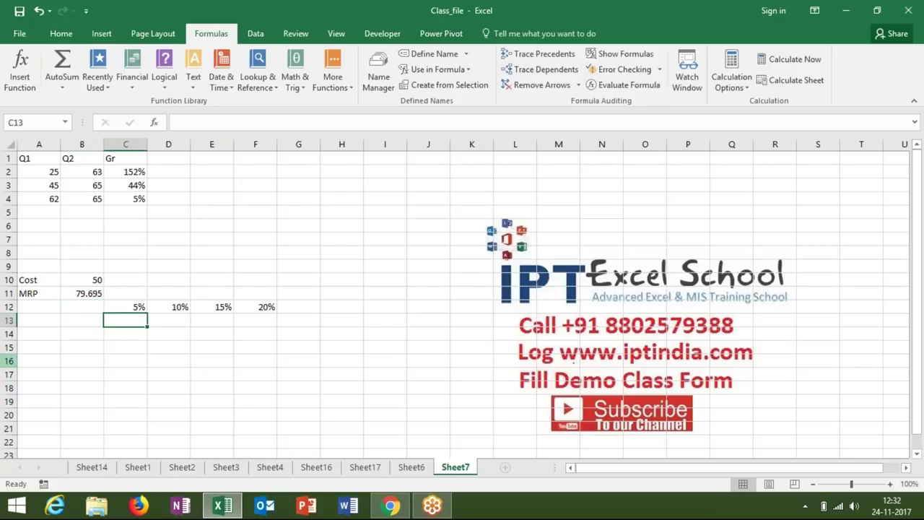
{"action": "type", "text": "="}
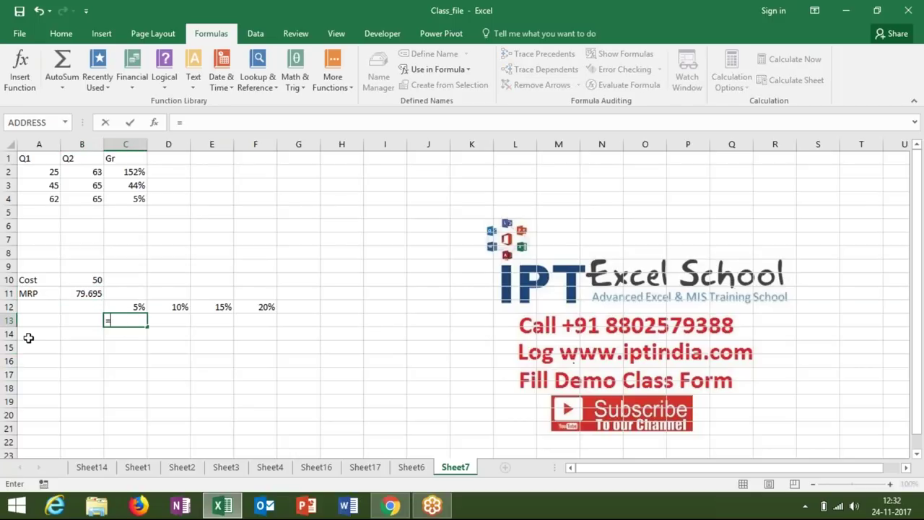
{"action": "left_click", "coordinate": [123, 308]}
{"action": "type", "text": "*"}
{"action": "left_click", "coordinate": [98, 281]}
{"action": "key", "text": "Escape"}
{"action": "type", "text": "="}
{"action": "left_click", "coordinate": [92, 281]}
{"action": "type", "text": "*"}
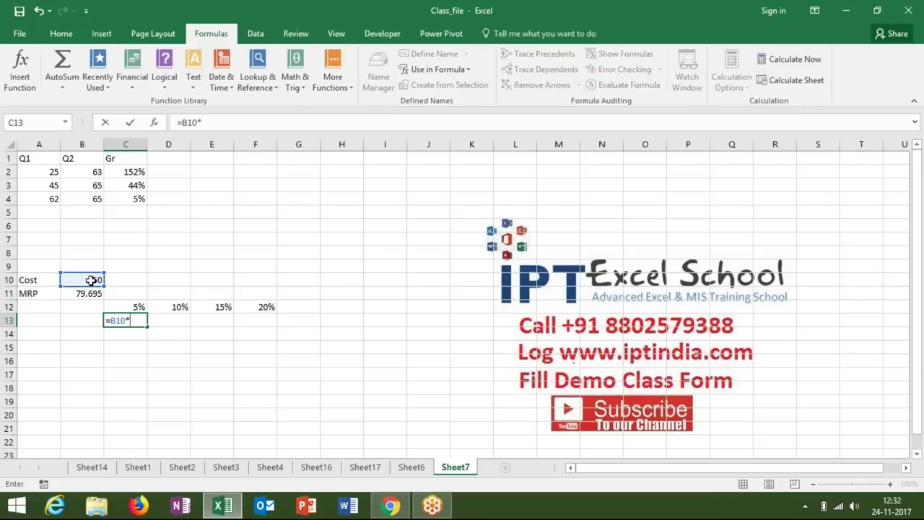
{"action": "type", "text": "5%"}
{"action": "key", "text": "Return"}
Step: Enter =B10+C13 in C14 for the 52.5 total
{"action": "type", "text": "="}
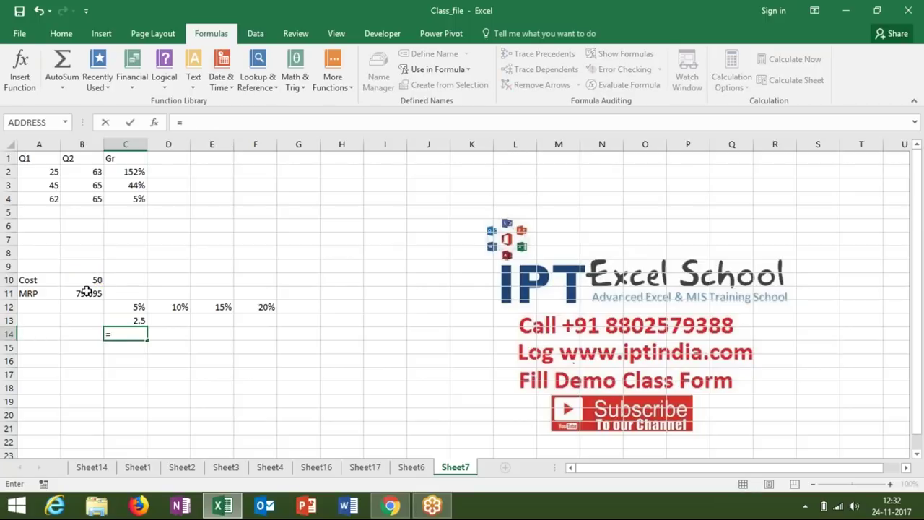
{"action": "left_click", "coordinate": [86, 292]}
{"action": "left_click", "coordinate": [98, 279]}
{"action": "type", "text": "+"}
{"action": "left_click", "coordinate": [120, 320]}
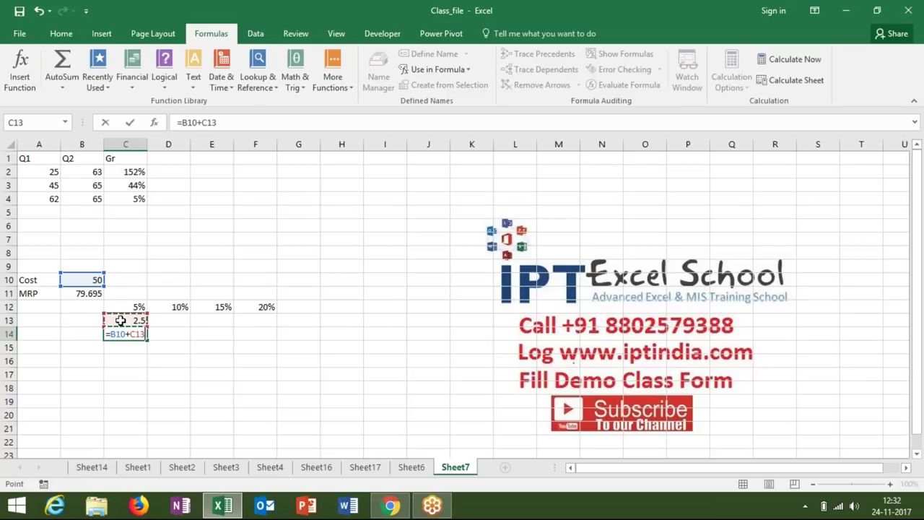
{"action": "key", "text": "Return"}
Step: Enter =C14*D12 in D13 and =C14+D13 in D14
{"action": "left_click", "coordinate": [168, 322]}
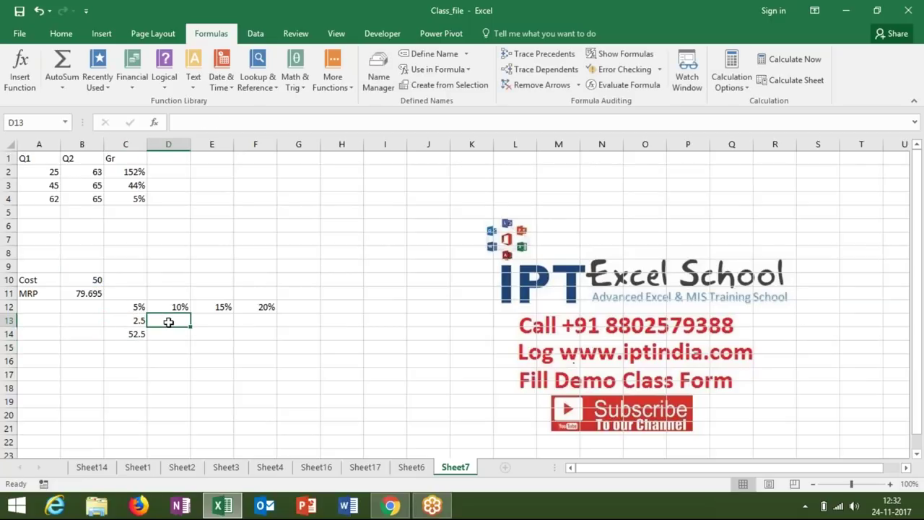
{"action": "type", "text": "="}
{"action": "left_click", "coordinate": [142, 335]}
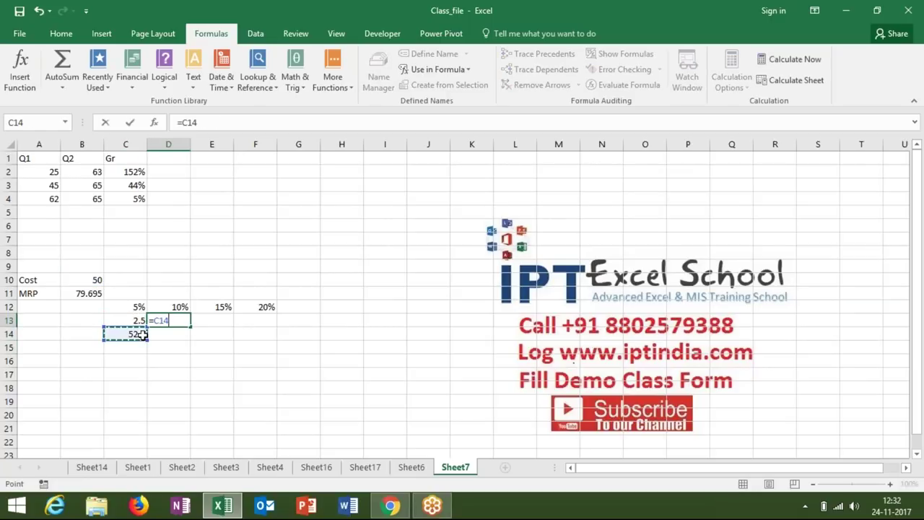
{"action": "type", "text": "*"}
{"action": "key", "text": "Up"}
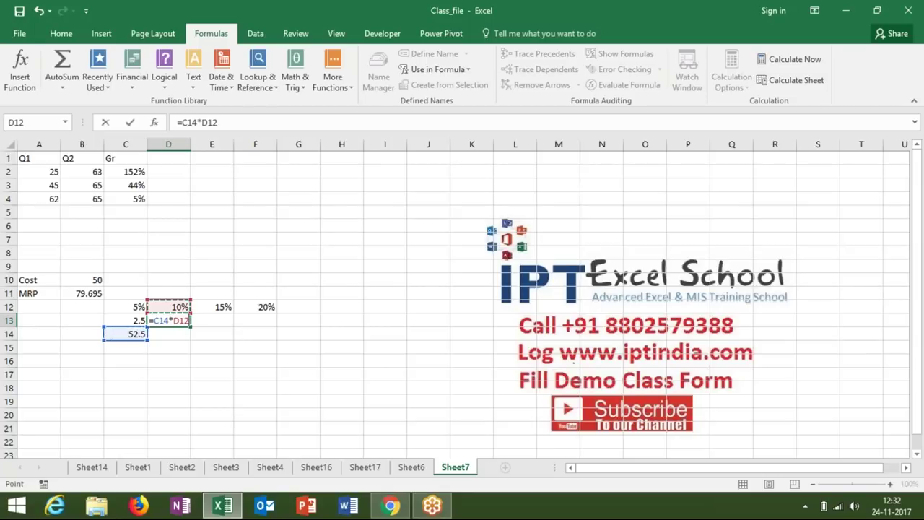
{"action": "key", "text": "Return"}
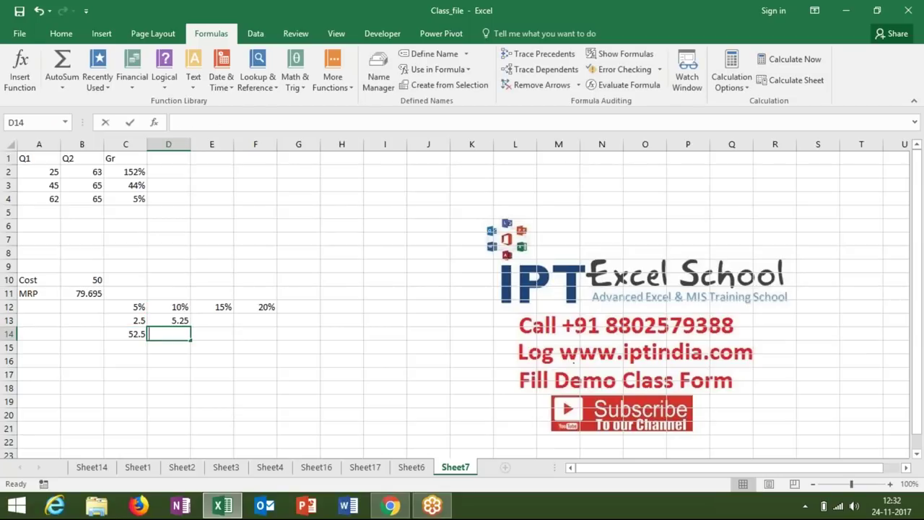
{"action": "type", "text": "="}
{"action": "left_click", "coordinate": [137, 333]}
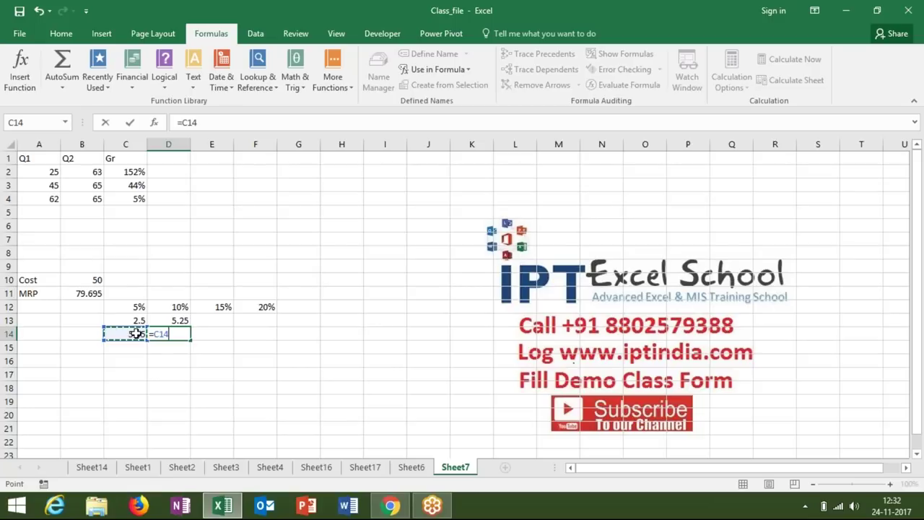
{"action": "type", "text": "+"}
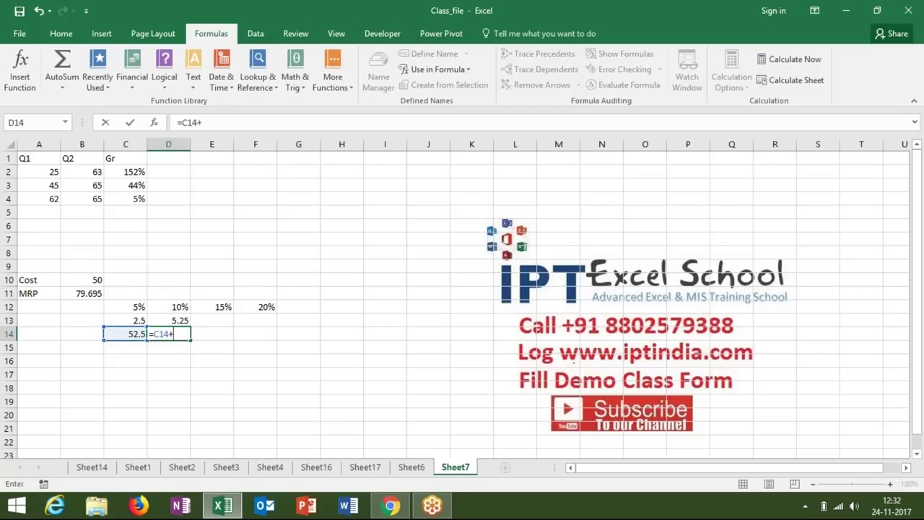
{"action": "left_click", "coordinate": [171, 320]}
{"action": "key", "text": "Return"}
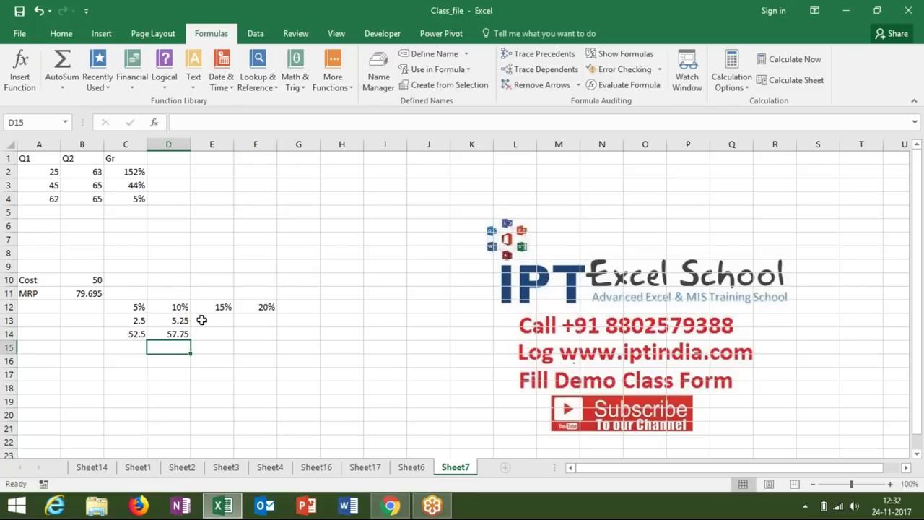
Step: Fill the D13:D14 formulas right across to column F with Ctrl+R
{"action": "left_click", "coordinate": [201, 320]}
{"action": "left_click", "coordinate": [180, 320]}
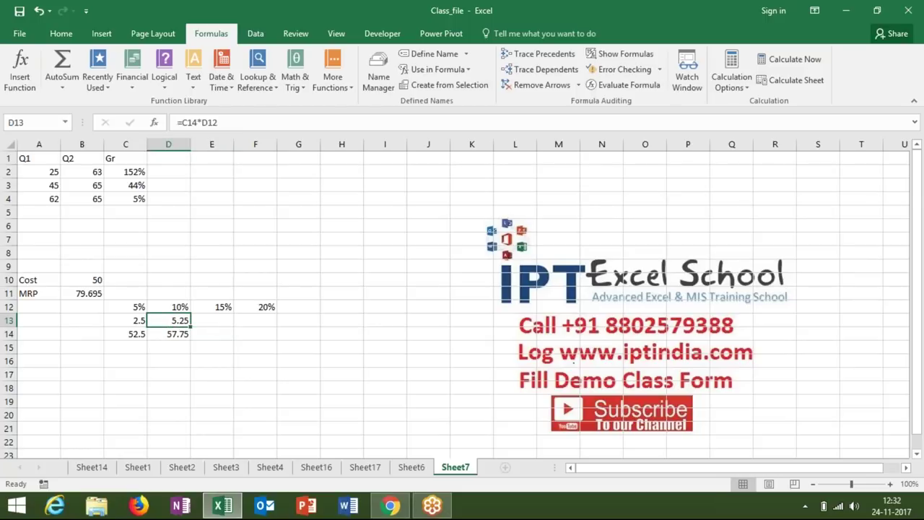
{"action": "left_click_drag", "start_coordinate": [180, 320], "coordinate": [255, 333]}
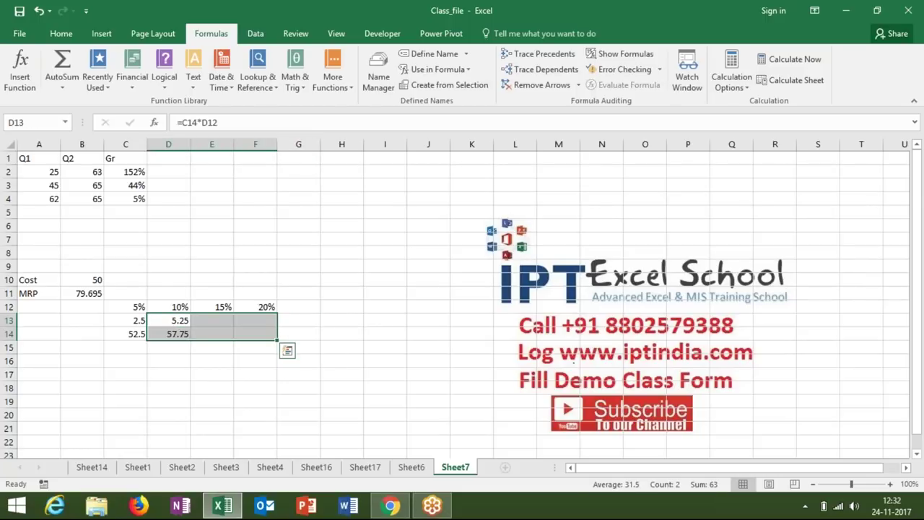
{"action": "key", "text": "ctrl+r"}
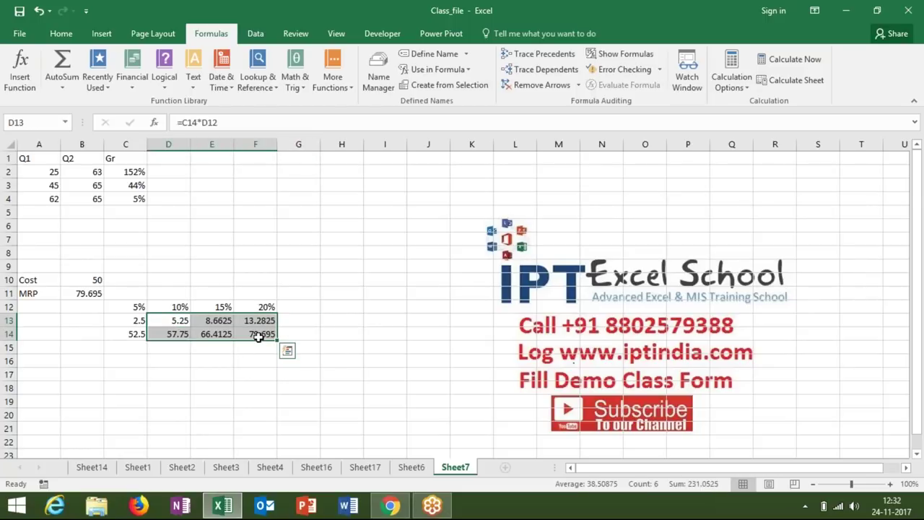
{"action": "left_click", "coordinate": [258, 337]}
Step: Change D13 to multiply by a fixed 10% instead of D12
{"action": "left_click", "coordinate": [135, 322]}
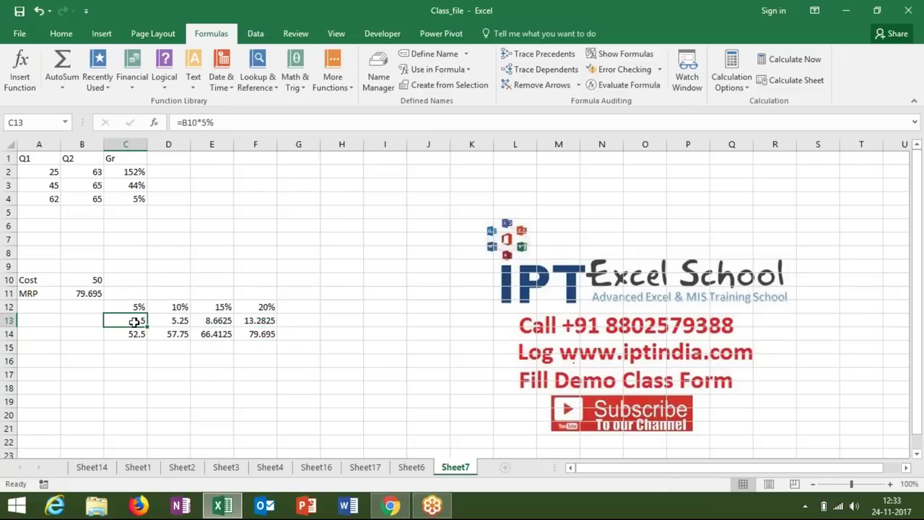
{"action": "left_click", "coordinate": [178, 320]}
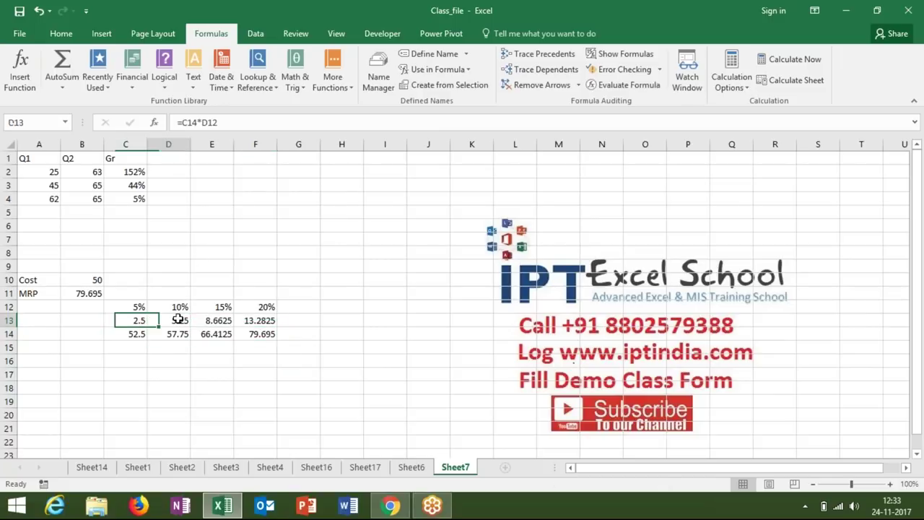
{"action": "left_click", "coordinate": [227, 123]}
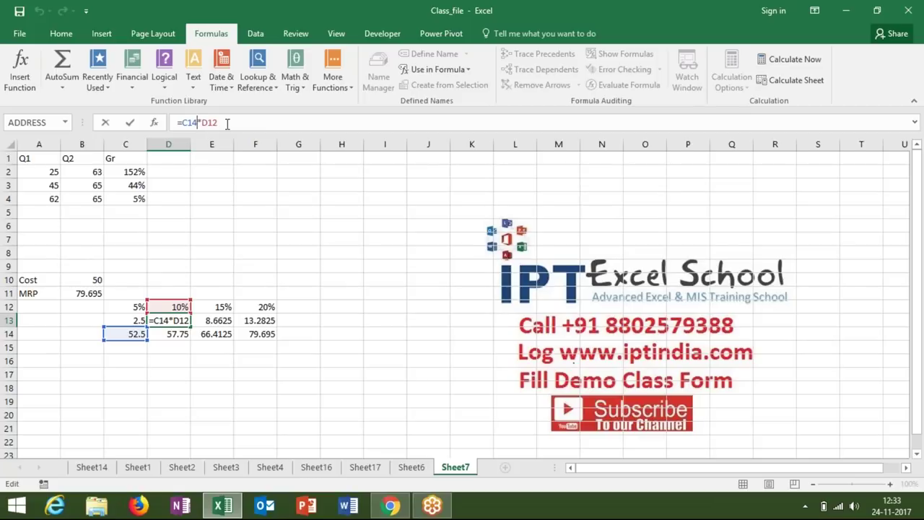
{"action": "key", "text": "BackSpace"}
{"action": "key", "text": "BackSpace"}
{"action": "key", "text": "BackSpace"}
{"action": "type", "text": "10"}
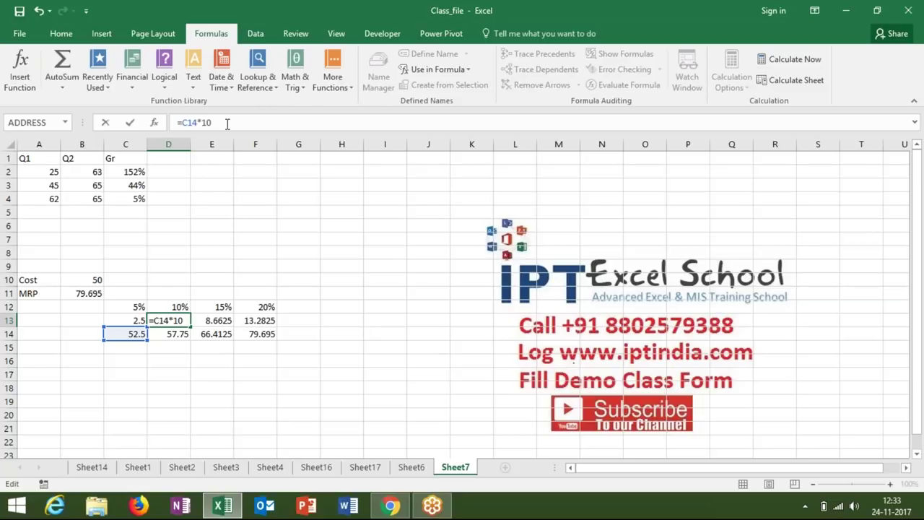
{"action": "type", "text": "%"}
{"action": "key", "text": "Tab"}
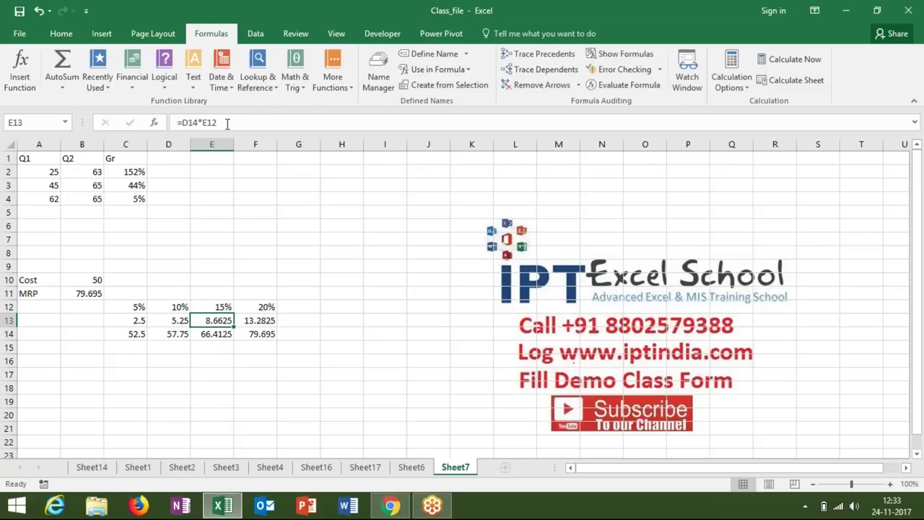
Step: Change E13 to multiply by a fixed 15% instead of E12
{"action": "left_click", "coordinate": [227, 122]}
{"action": "key", "text": "BackSpace"}
Step: Change F13 to =E14*20% with a fixed 20% rate
{"action": "key", "text": "BackSpace"}
{"action": "key", "text": "BackSpace"}
{"action": "type", "text": "15%"}
{"action": "key", "text": "ctrl+Return"}
{"action": "key", "text": "Down"}
{"action": "key", "text": "Left"}
{"action": "key", "text": "Up"}
{"action": "key", "text": "Right"}
{"action": "key", "text": "Right"}
{"action": "left_click", "coordinate": [228, 122]}
{"action": "key", "text": "BackSpace"}
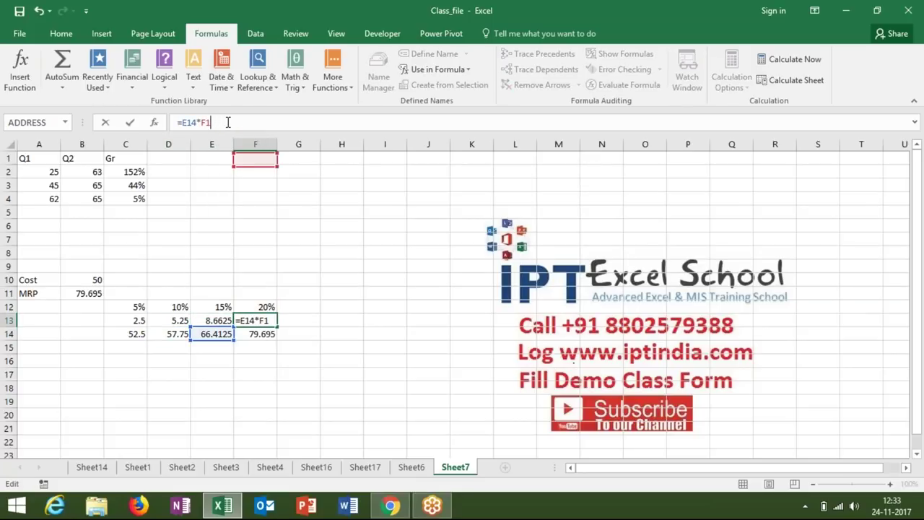
{"action": "key", "text": "BackSpace"}
{"action": "key", "text": "BackSpace"}
{"action": "type", "text": "20%"}
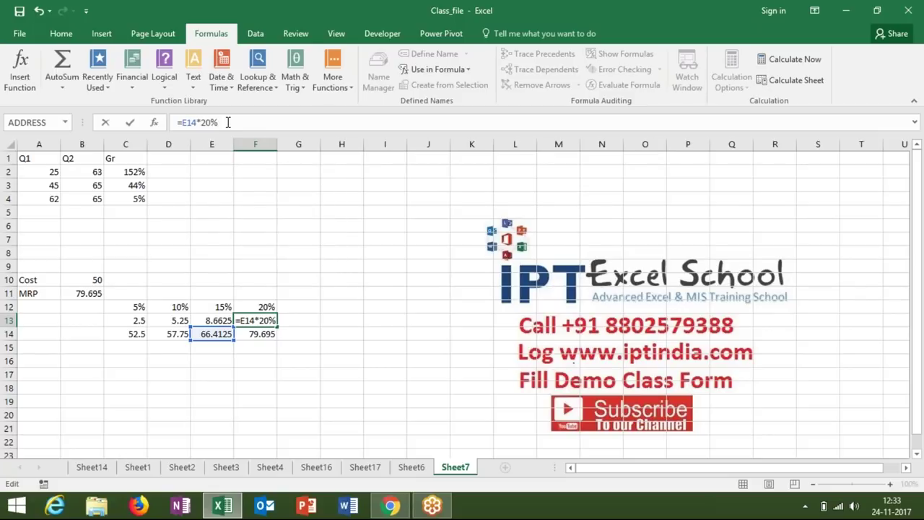
{"action": "key", "text": "Return"}
Step: Return to C13 and review its B10*5% formula
{"action": "key", "text": "Left"}
{"action": "key", "text": "Left"}
{"action": "key", "text": "Left"}
{"action": "key", "text": "Up"}
{"action": "left_click", "coordinate": [185, 122]}
{"action": "left_click_drag", "start_coordinate": [185, 122], "coordinate": [220, 118]}
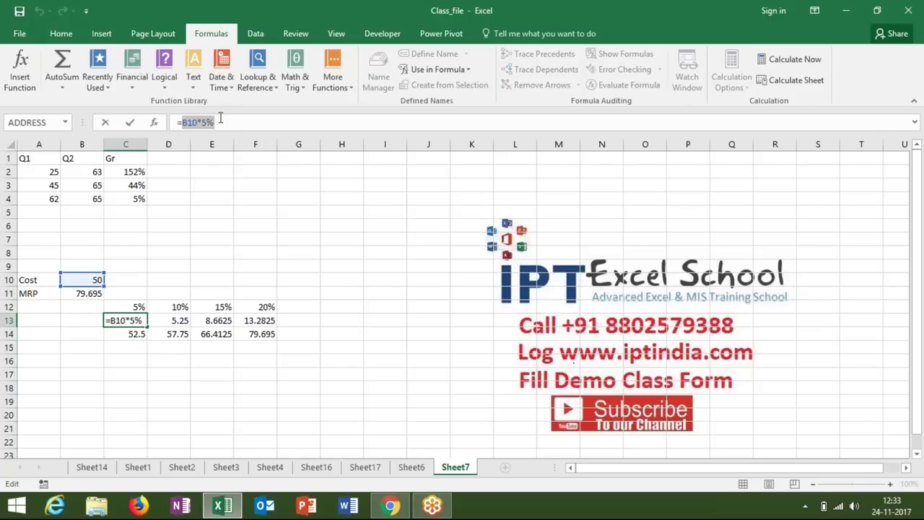
{"action": "key", "text": "Return"}
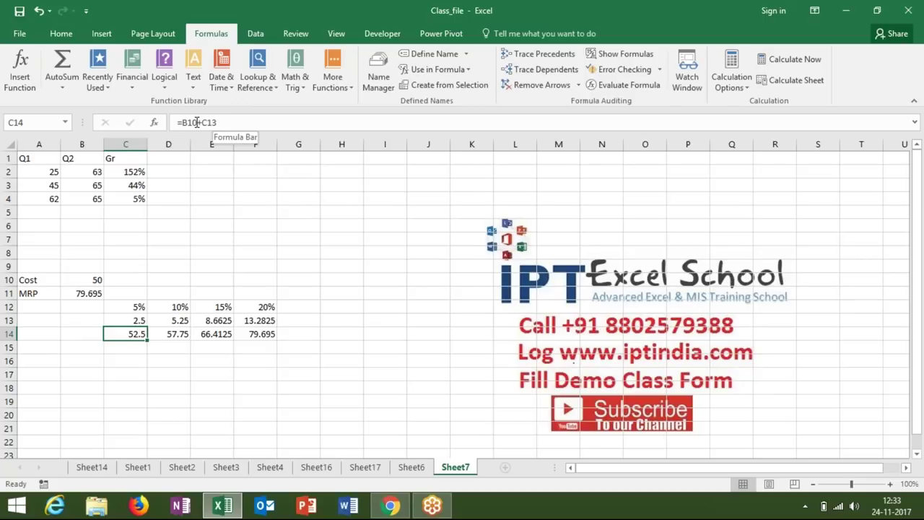
Step: Rewrite C14 as =B10+(B10*5%) and copy that expression
{"action": "left_click", "coordinate": [196, 122]}
{"action": "double_click", "coordinate": [209, 122]}
{"action": "type", "text": "("}
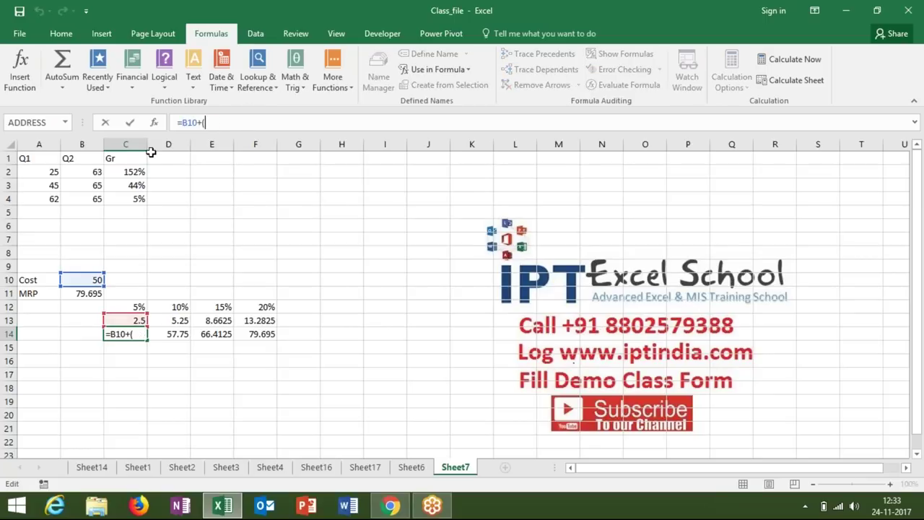
{"action": "type", "text": "B10*5%)"}
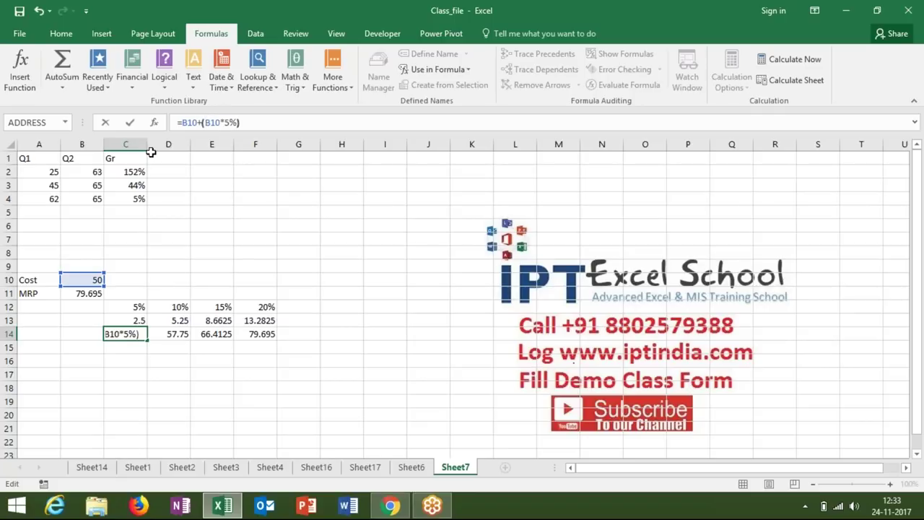
{"action": "key", "text": "Return"}
{"action": "key", "text": "Up"}
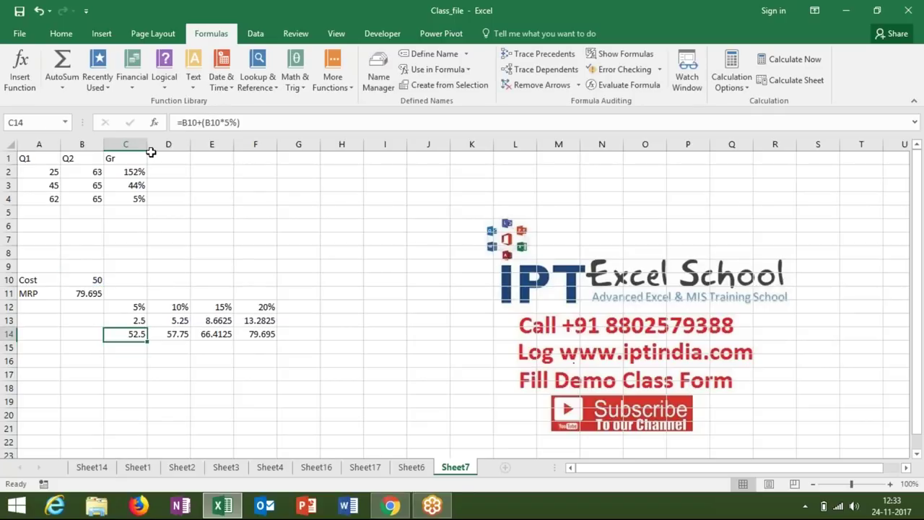
{"action": "left_click_drag", "start_coordinate": [181, 123], "coordinate": [248, 124]}
{"action": "key", "text": "ctrl+c"}
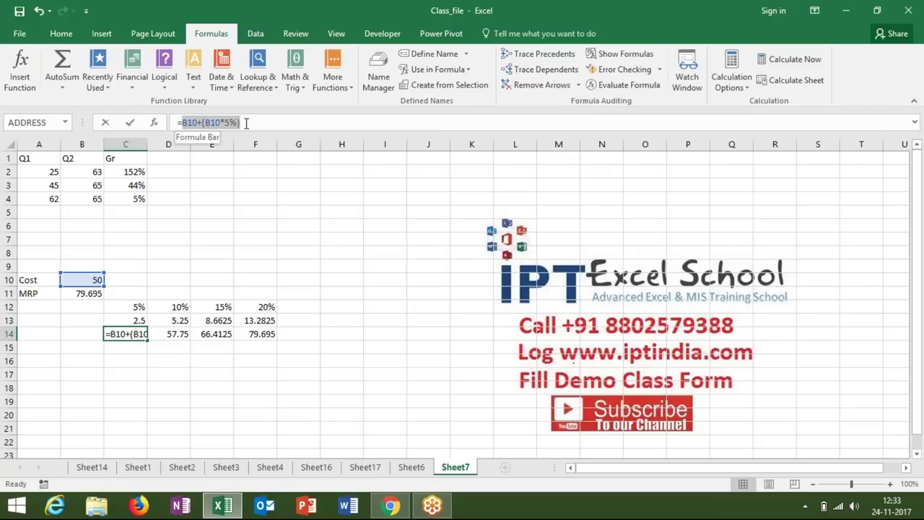
{"action": "key", "text": "Escape"}
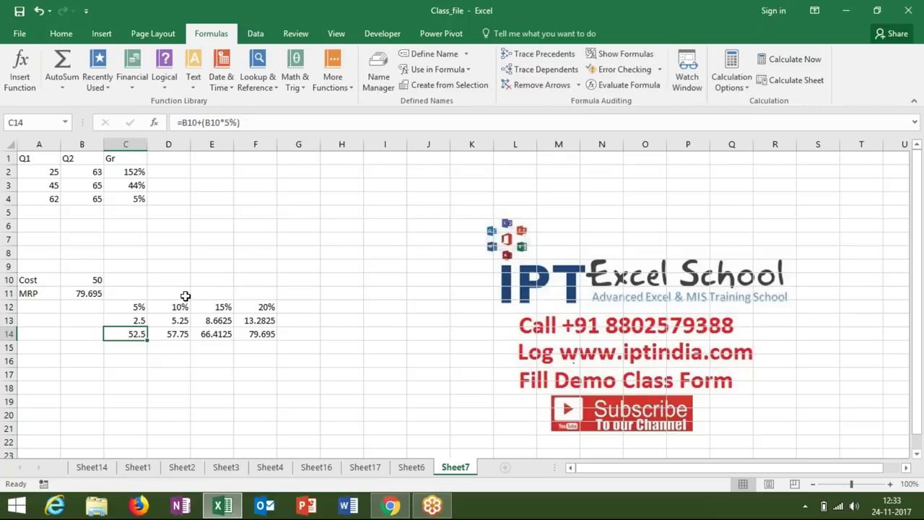
Step: Change D13 to =(B10+(B10*5%))*10%
{"action": "left_click", "coordinate": [176, 318]}
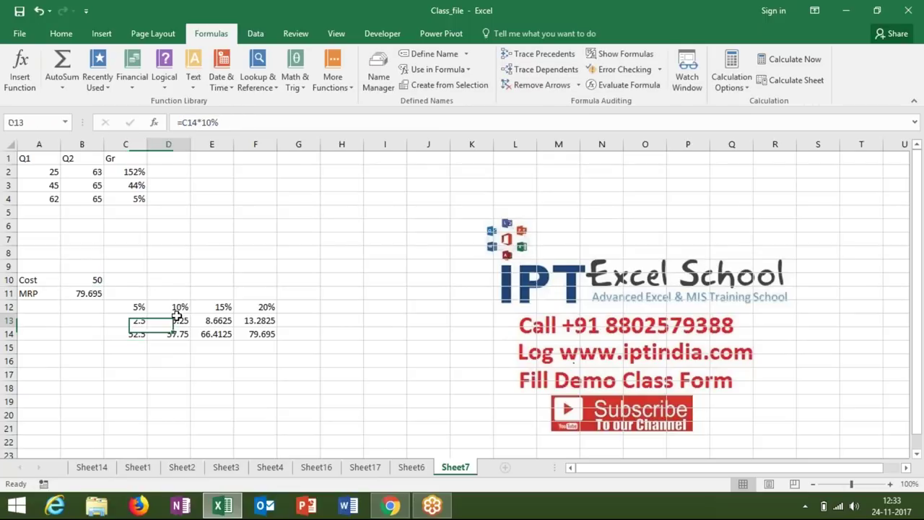
{"action": "left_click", "coordinate": [93, 293]}
{"action": "left_click", "coordinate": [163, 318]}
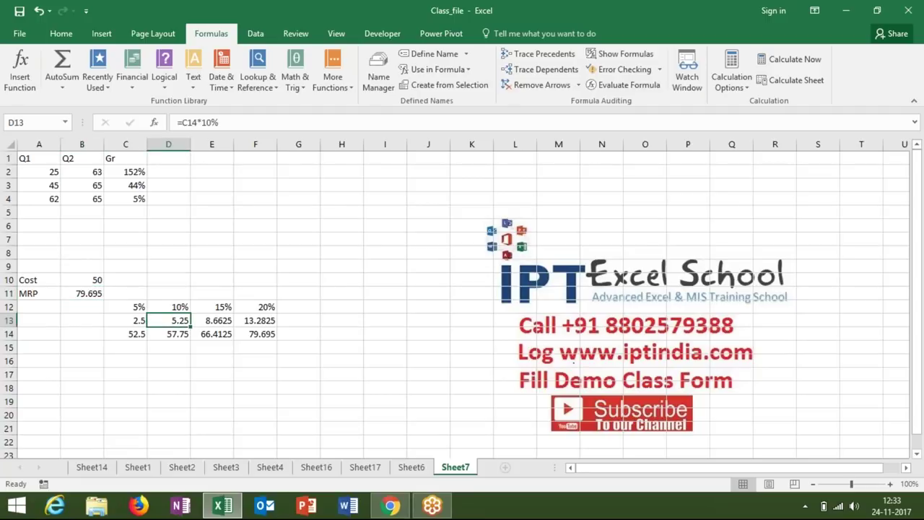
{"action": "double_click", "coordinate": [189, 123]}
{"action": "type", "text": "("}
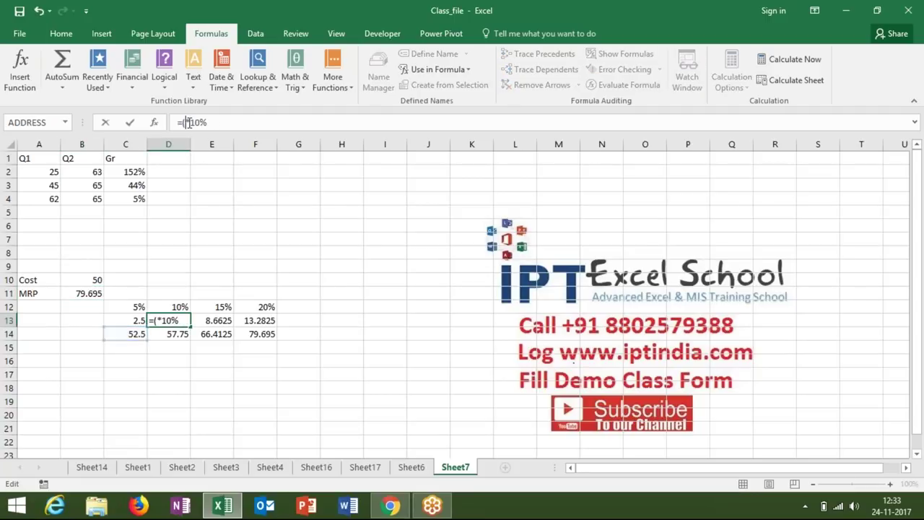
{"action": "key", "text": "ctrl+v"}
{"action": "type", "text": ")"}
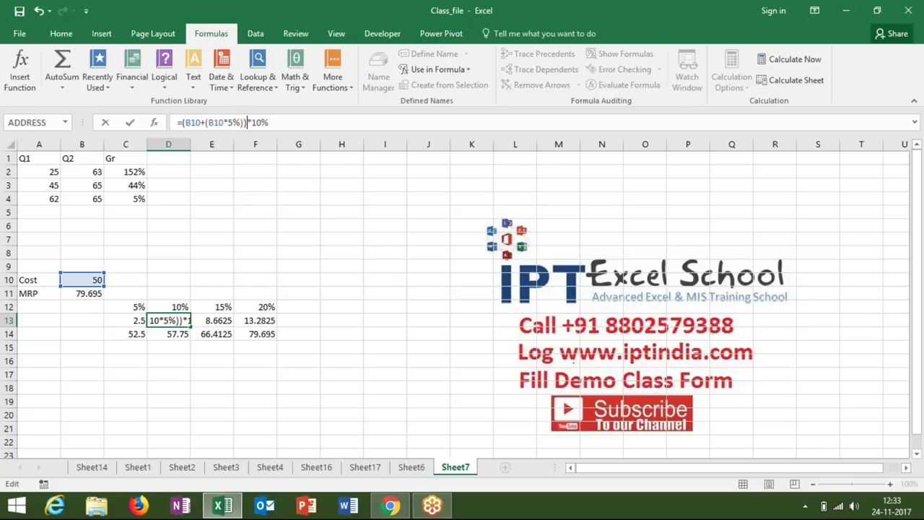
{"action": "key", "text": "Return"}
Step: Change D14 to =(B10+(B10*5%))+D13, still giving 57.75
{"action": "double_click", "coordinate": [189, 122]}
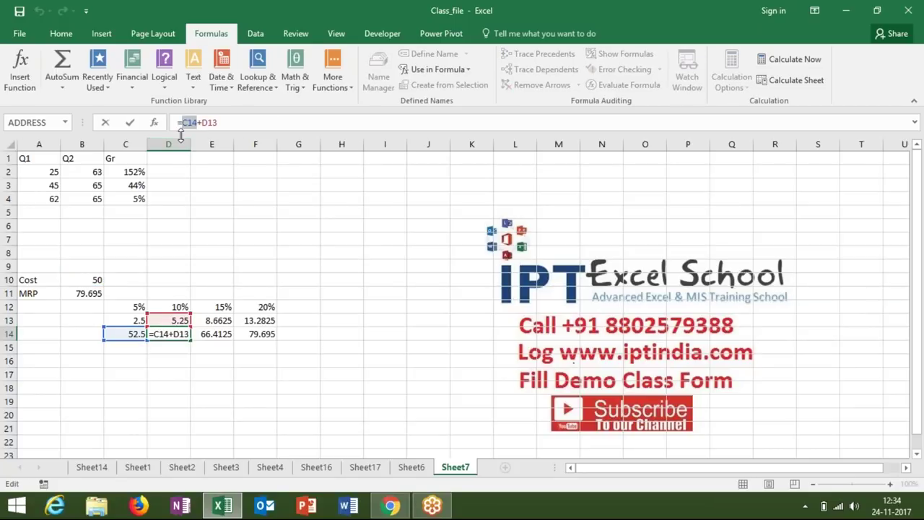
{"action": "type", "text": "(B10+(B10*5%)"}
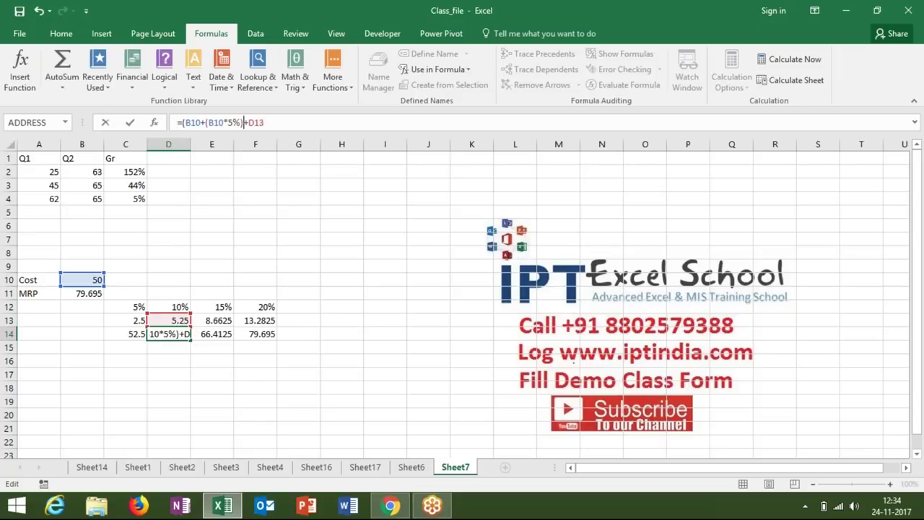
{"action": "type", "text": ")"}
{"action": "key", "text": "Return"}
{"action": "key", "text": "Up"}
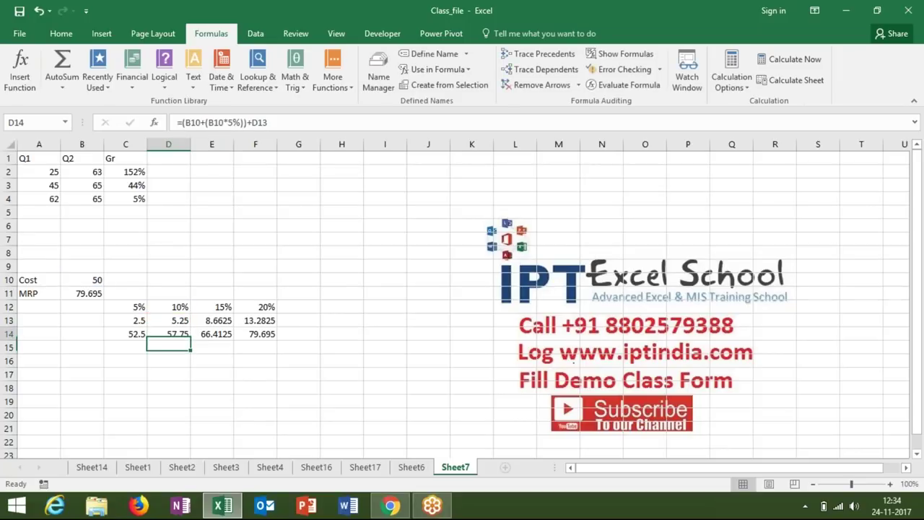
{"action": "key", "text": "Up"}
{"action": "key", "text": "Right"}
{"action": "key", "text": "Right"}
{"action": "key", "text": "Right"}
{"action": "key", "text": "Down"}
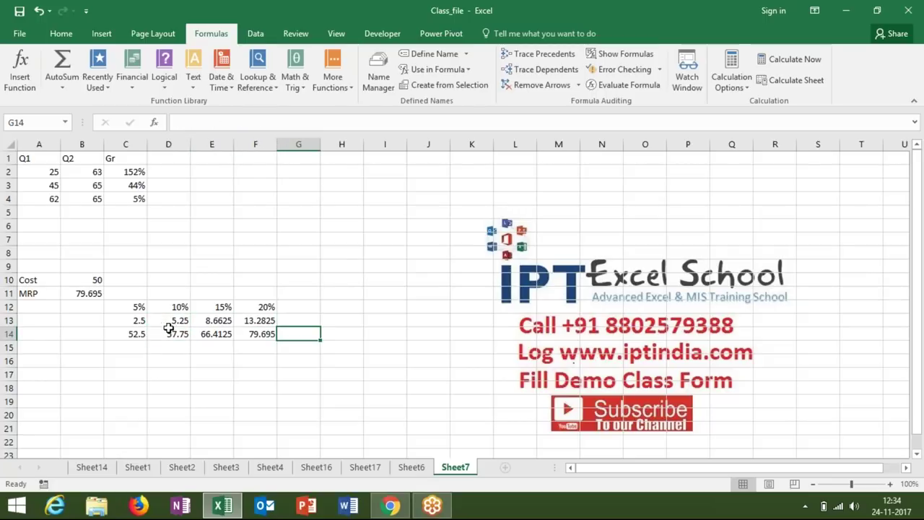
Step: Add a new sheet with the header Sales in A1 and =RANDBETWEEN(10,90) in A2
{"action": "left_click", "coordinate": [82, 293]}
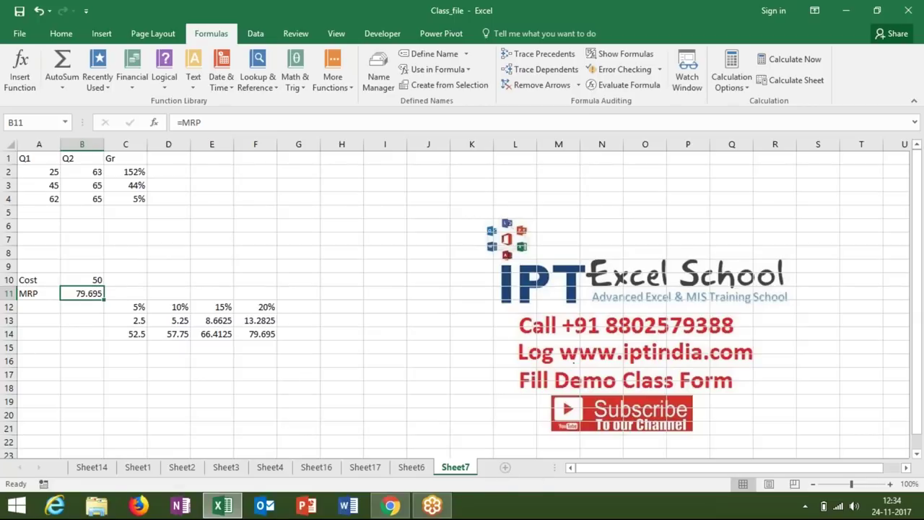
{"action": "left_click", "coordinate": [504, 469]}
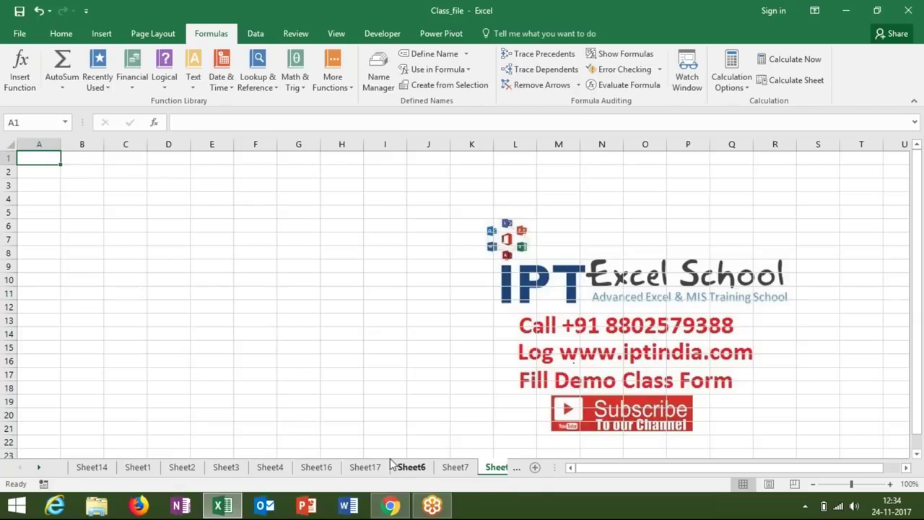
{"action": "type", "text": "Sales"}
{"action": "key", "text": "Return"}
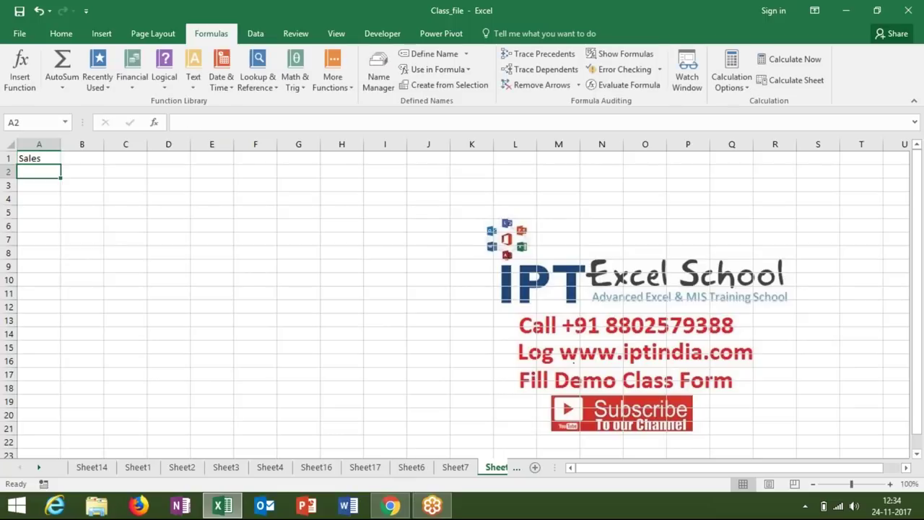
{"action": "type", "text": "=ra"}
{"action": "key", "text": "Down"}
{"action": "key", "text": "Down"}
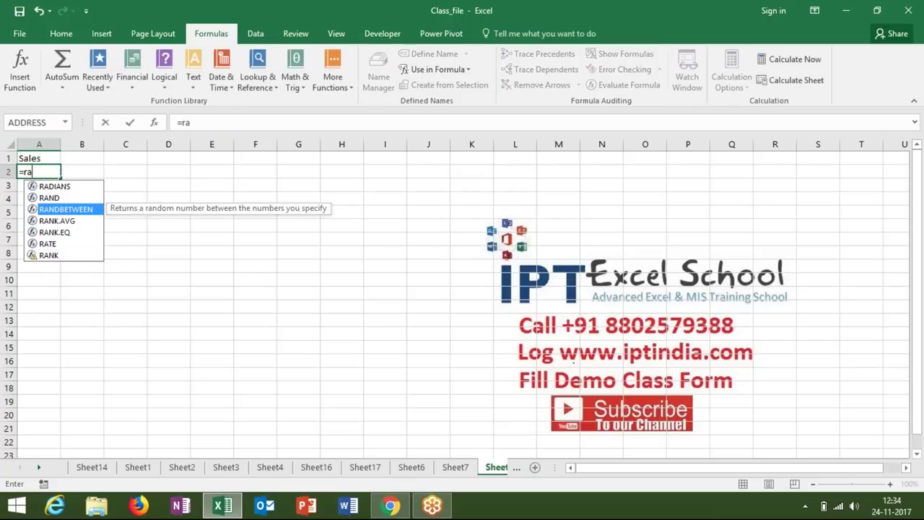
{"action": "key", "text": "Tab"}
{"action": "type", "text": "10,90"}
{"action": "key", "text": "Return"}
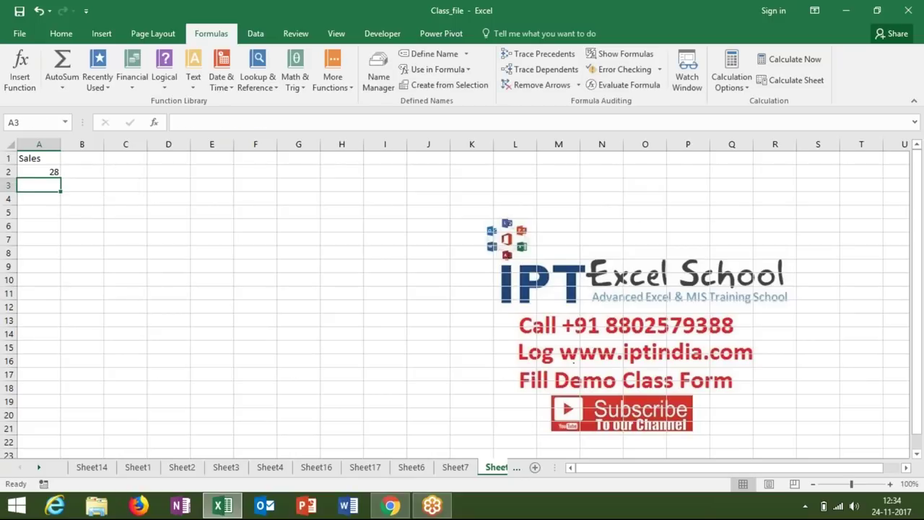
Step: Fill the random formula down to A32 and paste the column back as fixed values
{"action": "left_click", "coordinate": [39, 171]}
{"action": "left_click_drag", "start_coordinate": [39, 171], "coordinate": [39, 442]}
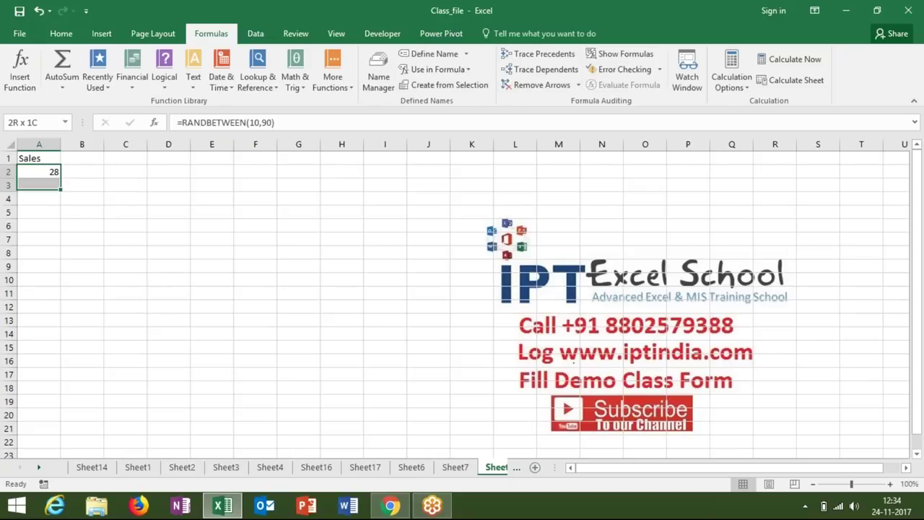
{"action": "key", "text": "ctrl+d"}
{"action": "key", "text": "ctrl+c"}
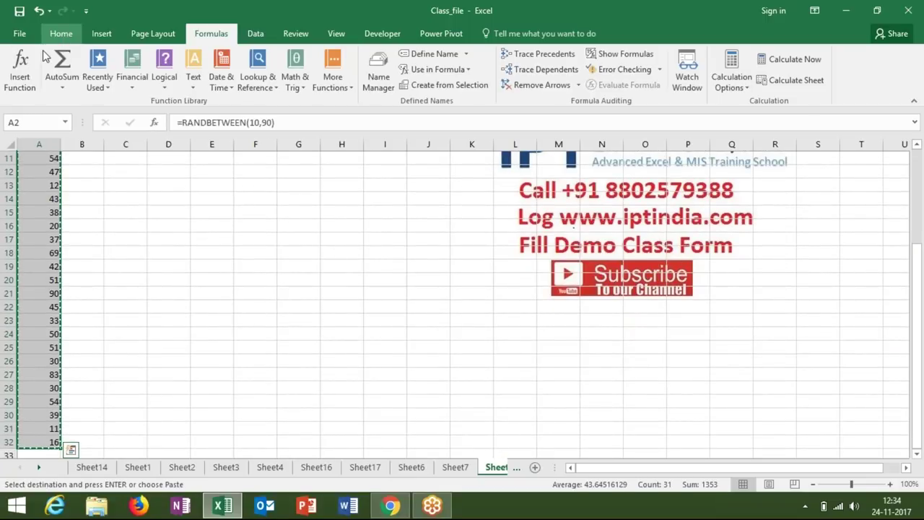
{"action": "left_click", "coordinate": [61, 33]}
{"action": "left_click", "coordinate": [16, 87]}
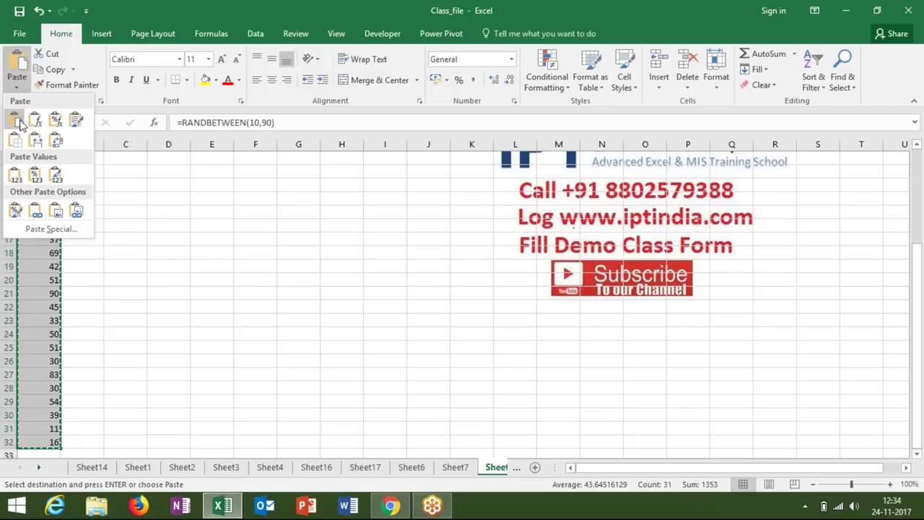
{"action": "left_click", "coordinate": [14, 172]}
{"action": "key", "text": "Escape"}
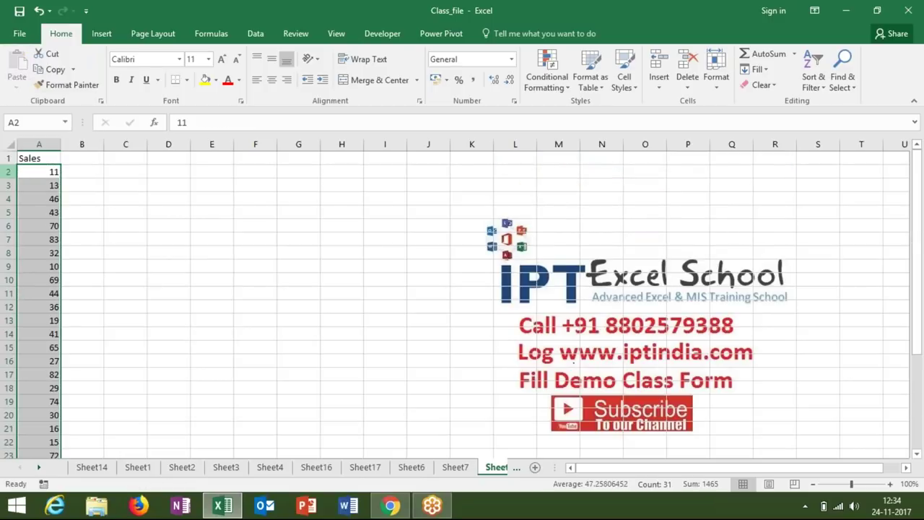
{"action": "left_click", "coordinate": [39, 171]}
{"action": "key", "text": "Right"}
{"action": "key", "text": "Right"}
{"action": "key", "text": "Right"}
Step: Enter the sales bands 0-40, 41-60, 61-80, 81-100 and >100 in D3:D7
{"action": "left_click", "coordinate": [168, 185]}
{"action": "type", "text": "0-40"}
{"action": "key", "text": "Return"}
{"action": "type", "text": "41-60"}
{"action": "key", "text": "Return"}
{"action": "type", "text": "61"}
{"action": "type", "text": "+8"}
{"action": "key", "text": "BackSpace"}
{"action": "key", "text": "BackSpace"}
{"action": "type", "text": "-80"}
{"action": "key", "text": "Return"}
{"action": "type", "text": "8"}
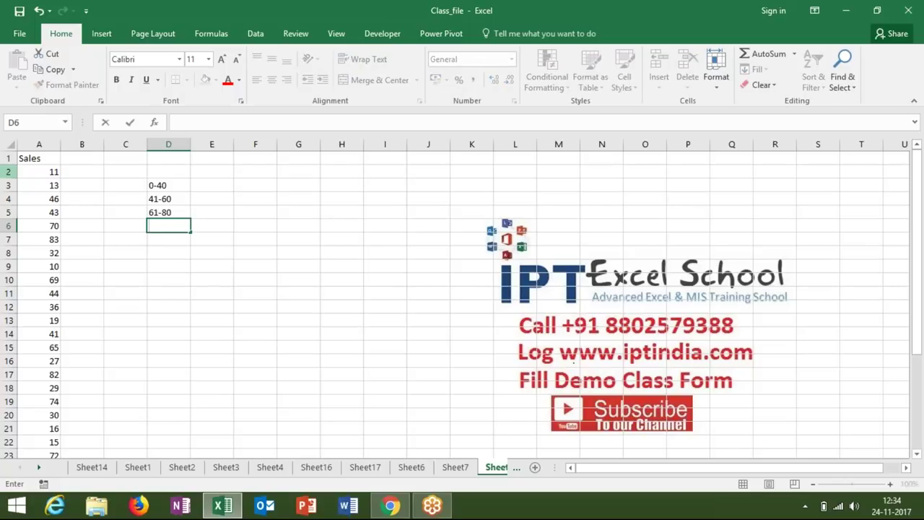
{"action": "type", "text": "81"}
{"action": "type", "text": "-100"}
{"action": "key", "text": "Return"}
{"action": "type", "text": ">"}
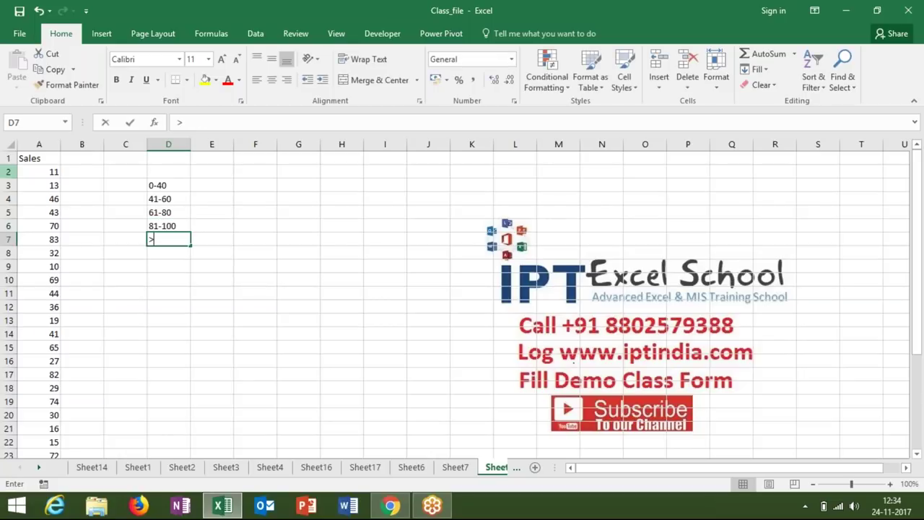
{"action": "type", "text": "100"}
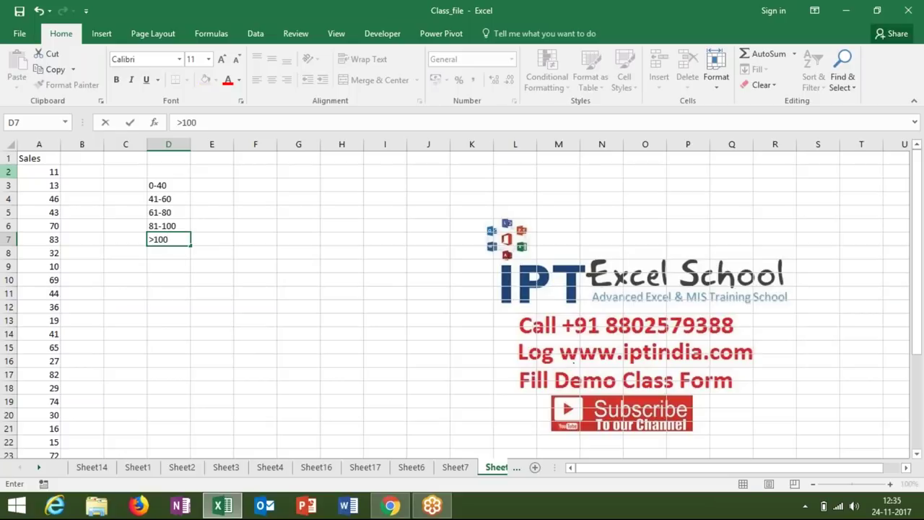
{"action": "key", "text": "Return"}
Step: Enter incentives 500, 1000, 1500 and 2000 in E3:E6 beside the first four bands
{"action": "key", "text": "Up"}
{"action": "key", "text": "Up"}
{"action": "key", "text": "Up"}
{"action": "key", "text": "Up"}
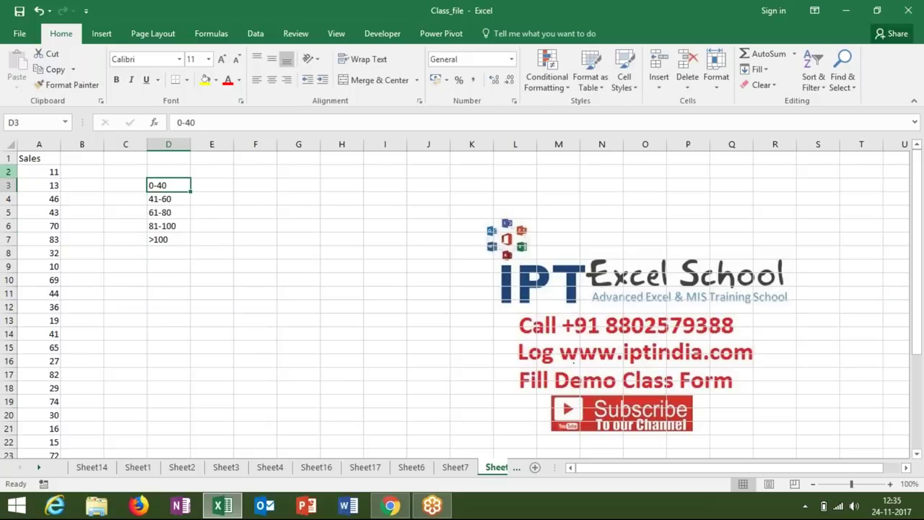
{"action": "key", "text": "Right"}
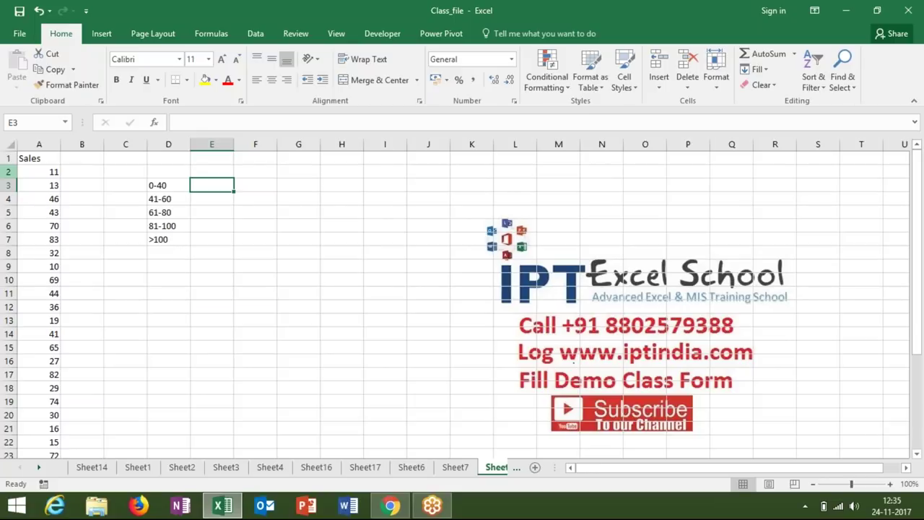
{"action": "type", "text": "500"}
{"action": "key", "text": "Return"}
{"action": "type", "text": "600"}
{"action": "key", "text": "Return"}
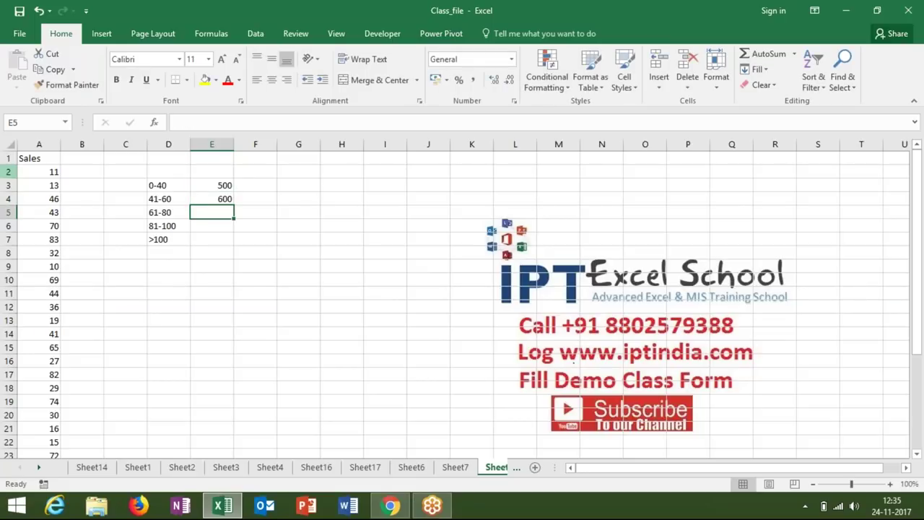
{"action": "left_click", "coordinate": [212, 198]}
{"action": "type", "text": "10000"}
{"action": "key", "text": "BackSpace"}
{"action": "key", "text": "Return"}
{"action": "type", "text": "1500"}
{"action": "key", "text": "Return"}
{"action": "type", "text": "2000"}
{"action": "key", "text": "Return"}
Step: Enter 5000 in E7 as the incentive for the >100 band
{"action": "type", "text": "5000"}
{"action": "key", "text": "Left"}
{"action": "key", "text": "Left"}
{"action": "key", "text": "Left"}
{"action": "key", "text": "Up"}
{"action": "key", "text": "Up"}
{"action": "key", "text": "Up"}
{"action": "key", "text": "Up"}
{"action": "key", "text": "Up"}
Step: Begin the nested IF in B2: 500 when A2<=40, 1000 when A2<=60
{"action": "type", "text": "=if"}
{"action": "key", "text": "Tab"}
{"action": "left_click", "coordinate": [41, 171]}
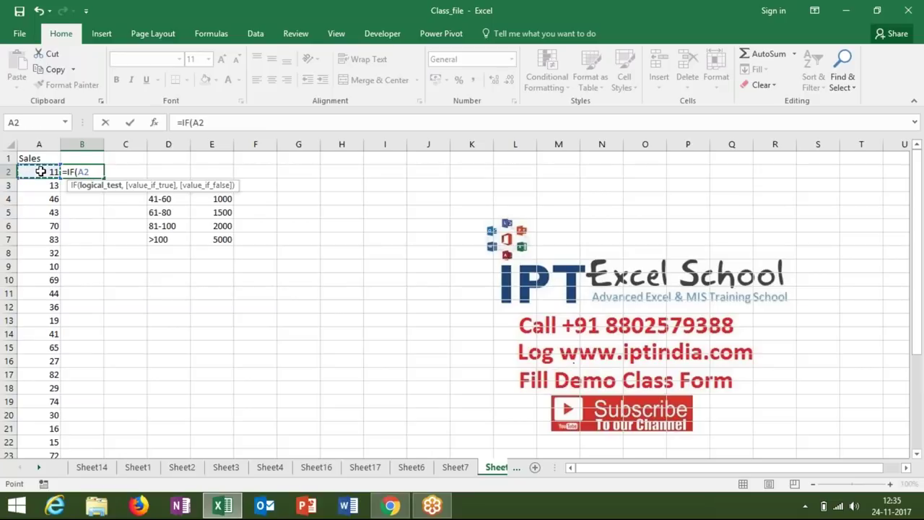
{"action": "type", "text": ">"}
{"action": "key", "text": "BackSpace"}
{"action": "type", "text": "<=40,"}
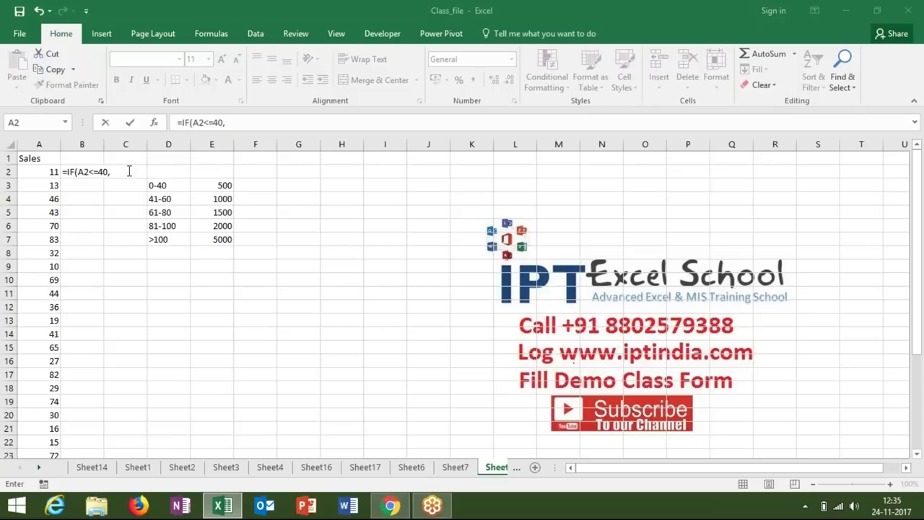
{"action": "type", "text": "IF("}
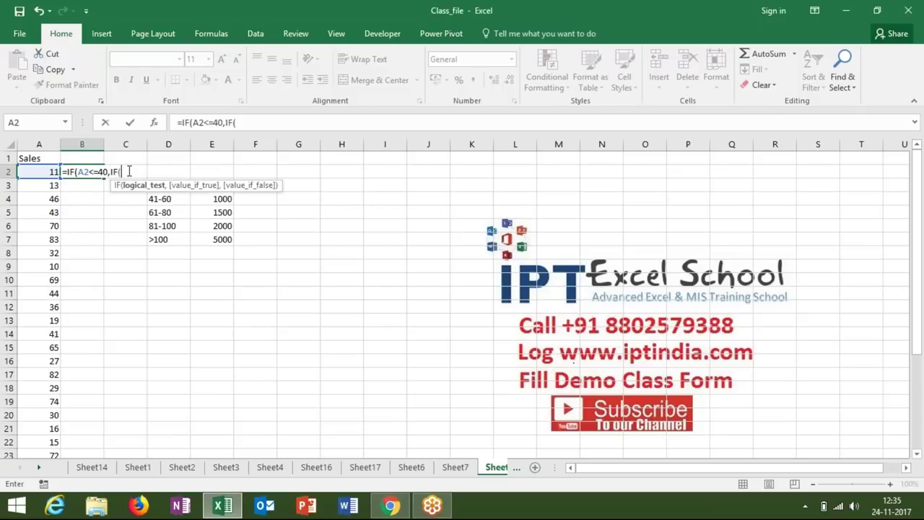
{"action": "left_click", "coordinate": [30, 172]}
{"action": "type", "text": "<=60,"}
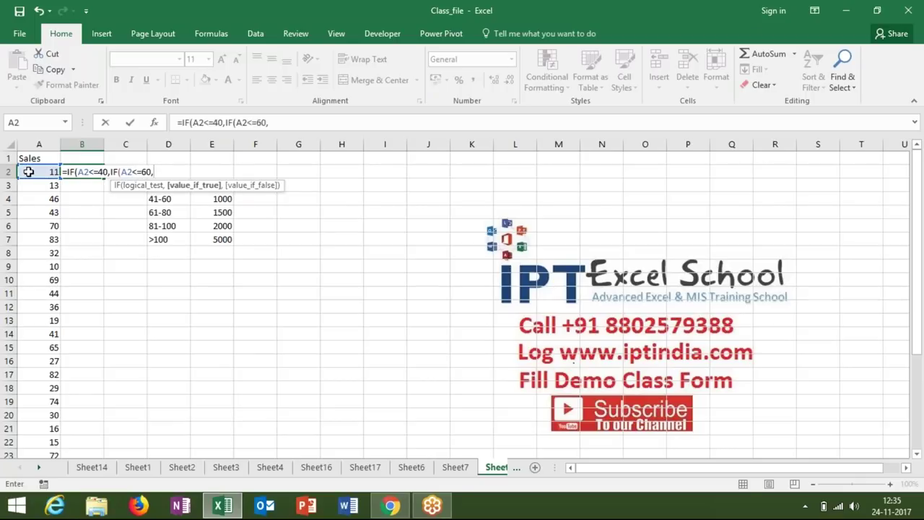
{"action": "left_click", "coordinate": [108, 172]}
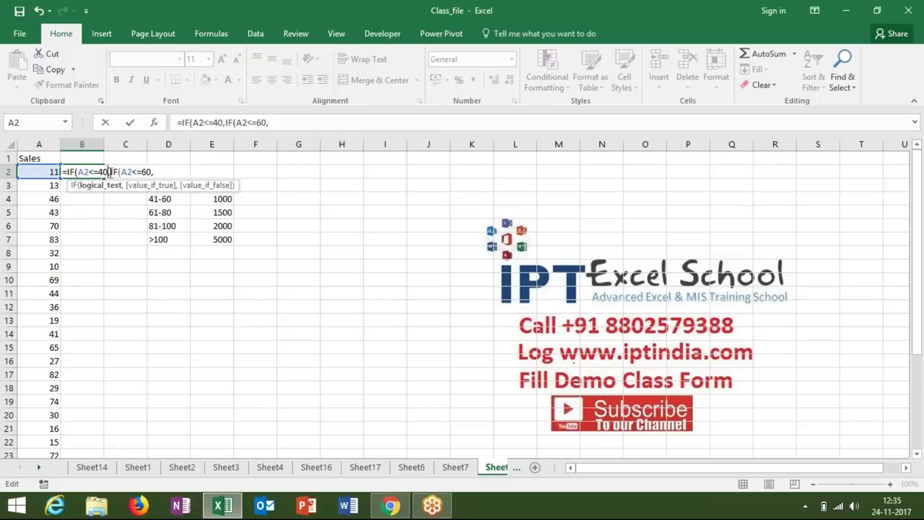
{"action": "type", "text": ",500"}
{"action": "type", "text": ","}
{"action": "left_click", "coordinate": [173, 172]}
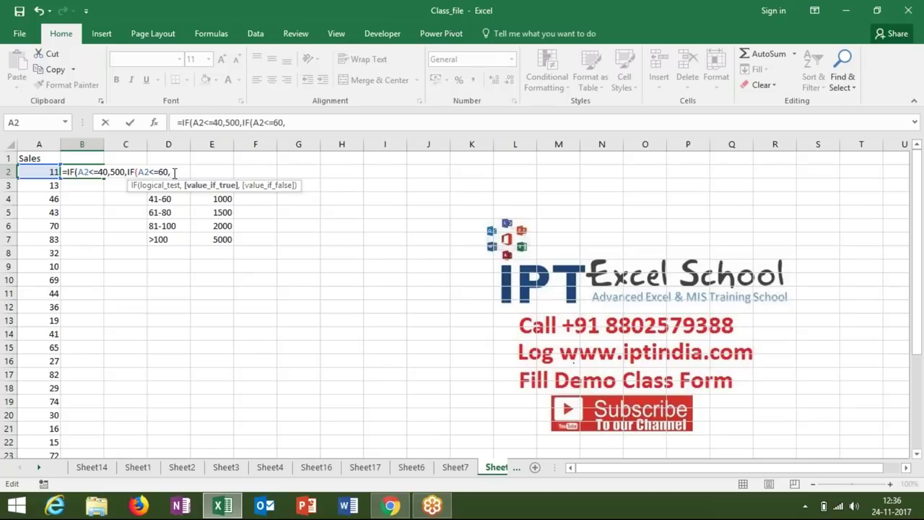
{"action": "type", "text": "1500"}
{"action": "key", "text": "BackSpace"}
{"action": "key", "text": "BackSpace"}
{"action": "key", "text": "BackSpace"}
{"action": "key", "text": "BackSpace"}
{"action": "type", "text": "1000"}
{"action": "type", "text": ",IF("}
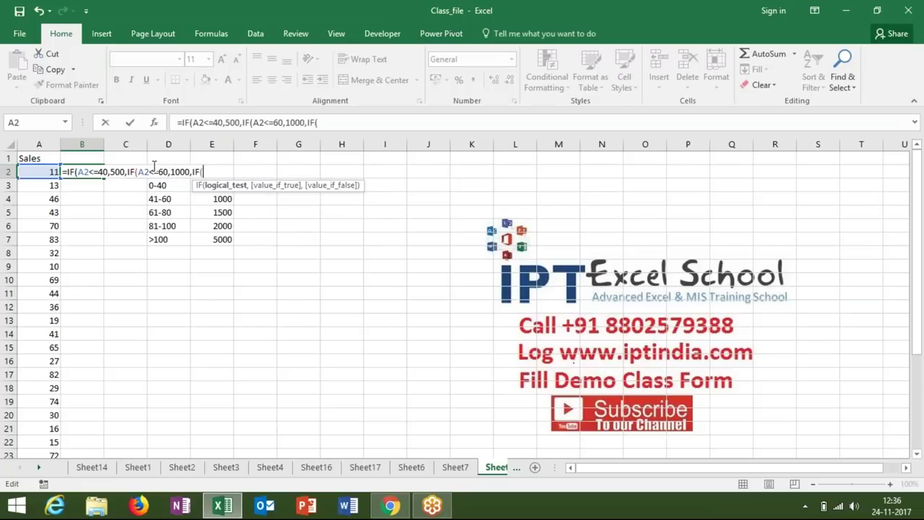
Step: Add tests A2<=80 and A2<=100 returning 1500 and 2000, else 5000, then commit the formula
{"action": "left_click", "coordinate": [52, 170]}
{"action": "type", "text": "<=1500,IF("}
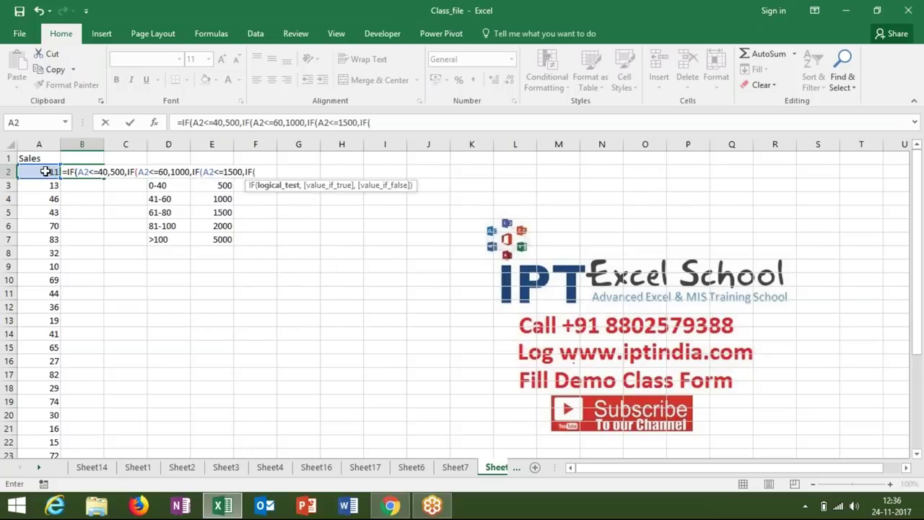
{"action": "left_click", "coordinate": [44, 171]}
{"action": "type", "text": "<="}
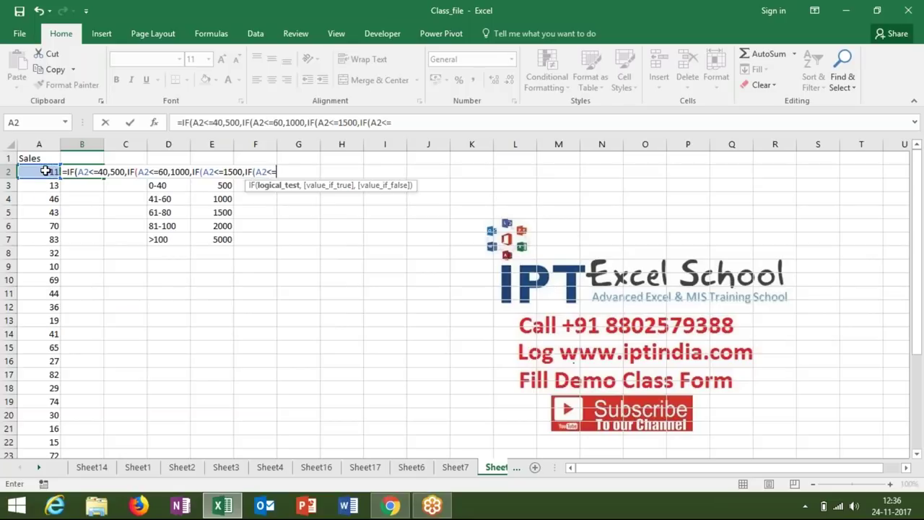
{"action": "key", "text": "Up"}
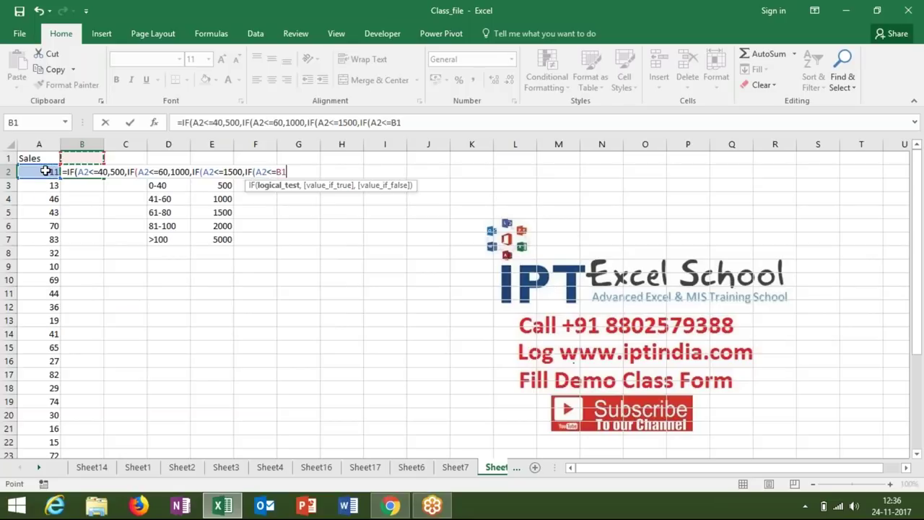
{"action": "key", "text": "BackSpace"}
{"action": "key", "text": "BackSpace"}
{"action": "type", "text": "1000,"}
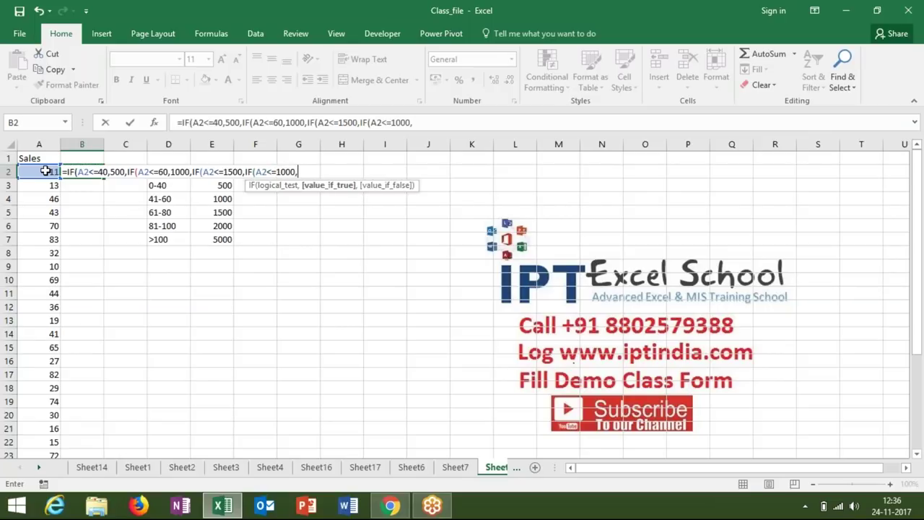
{"action": "type", "text": "2000"}
{"action": "type", "text": ",5000"}
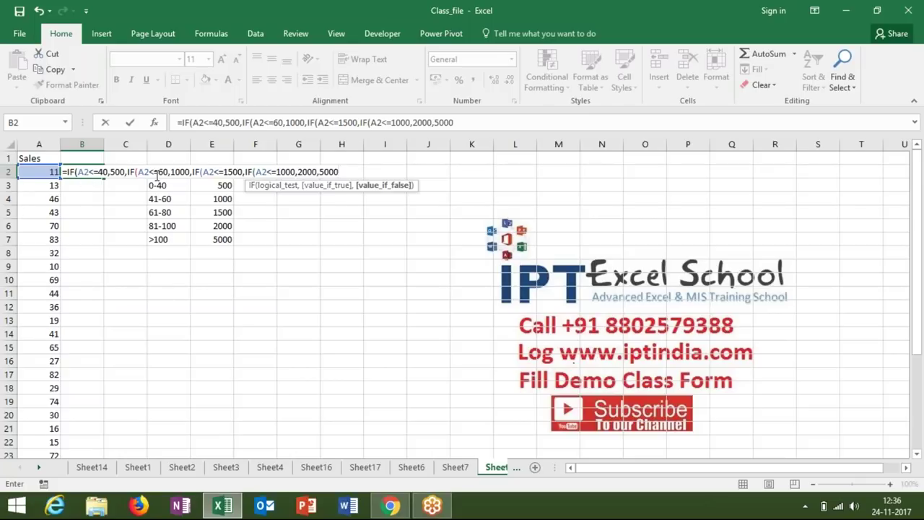
{"action": "left_click", "coordinate": [294, 172]}
{"action": "key", "text": "BackSpace"}
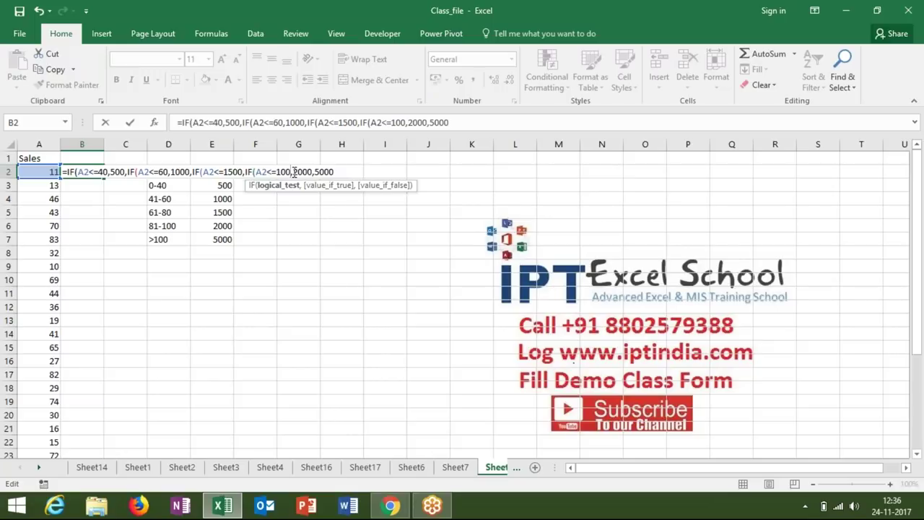
{"action": "left_click", "coordinate": [223, 172]}
{"action": "type", "text": "80,"}
{"action": "key", "text": "Return"}
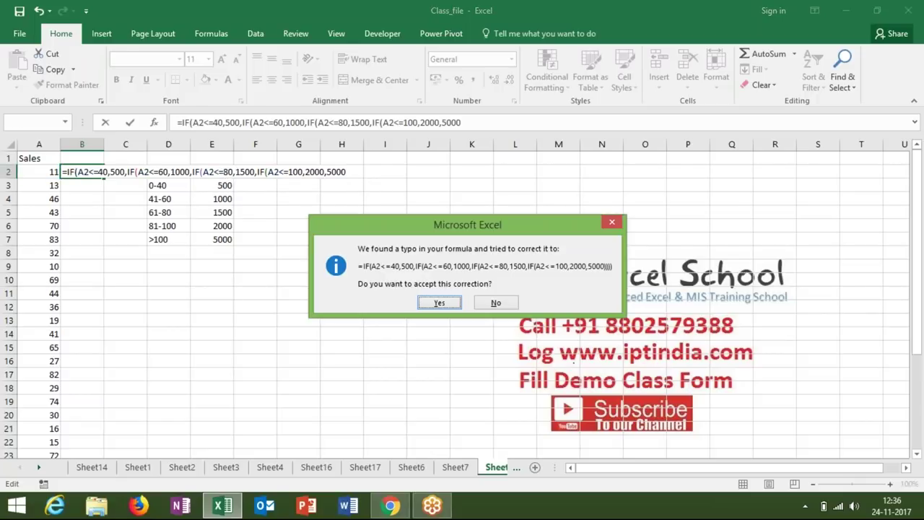
{"action": "key", "text": "Return"}
{"action": "left_click", "coordinate": [82, 172]}
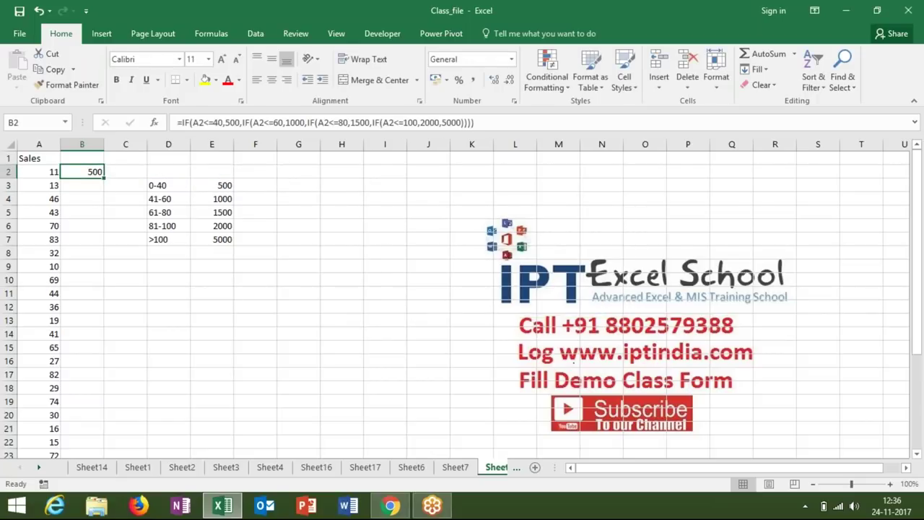
Step: Copy B2's formula text and save it under Define Name as INC, pasted into Refers to
{"action": "mouse_move", "coordinate": [502, 121]}
{"action": "left_mouse_down"}
{"action": "mouse_move", "coordinate": [273, 106]}
{"action": "mouse_move", "coordinate": [180, 122]}
{"action": "left_mouse_up"}
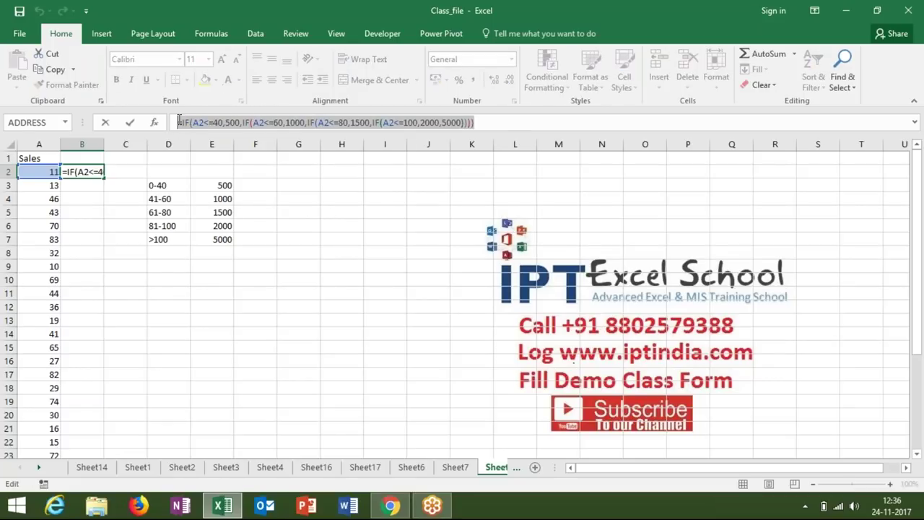
{"action": "key", "text": "Escape"}
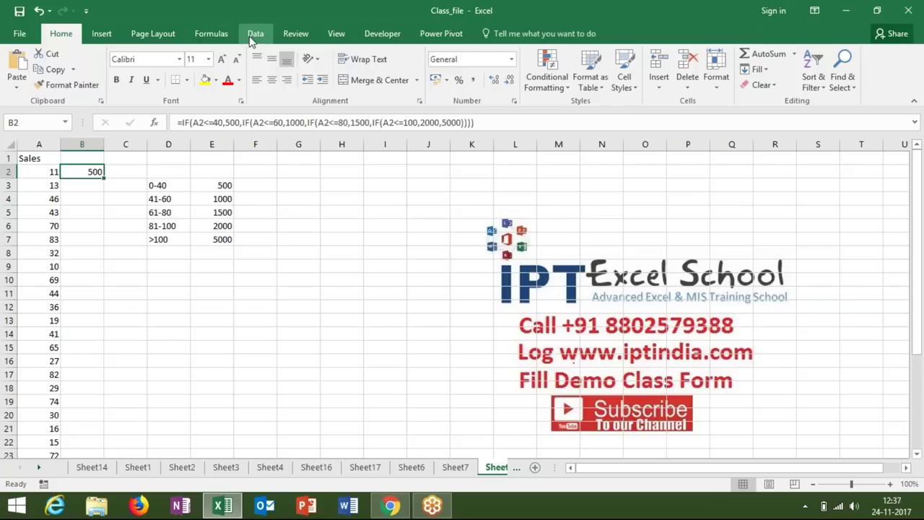
{"action": "left_click", "coordinate": [215, 34]}
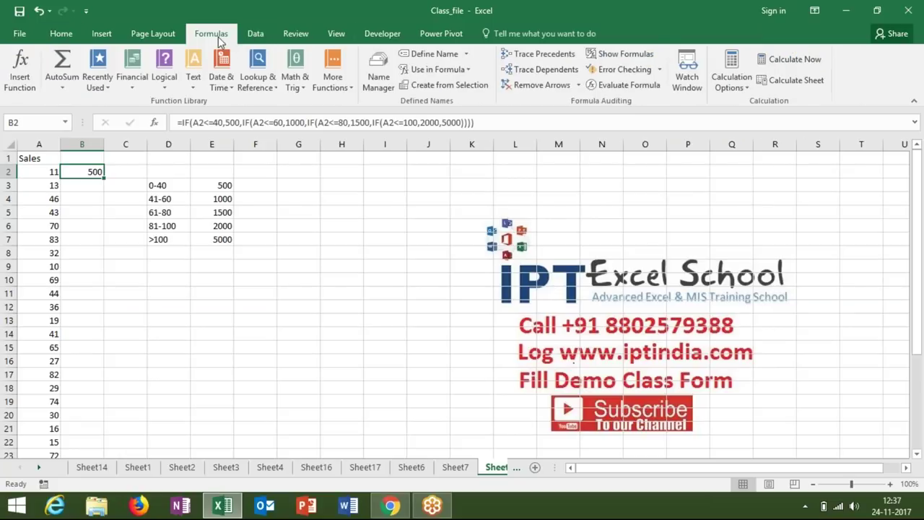
{"action": "left_click", "coordinate": [434, 55]}
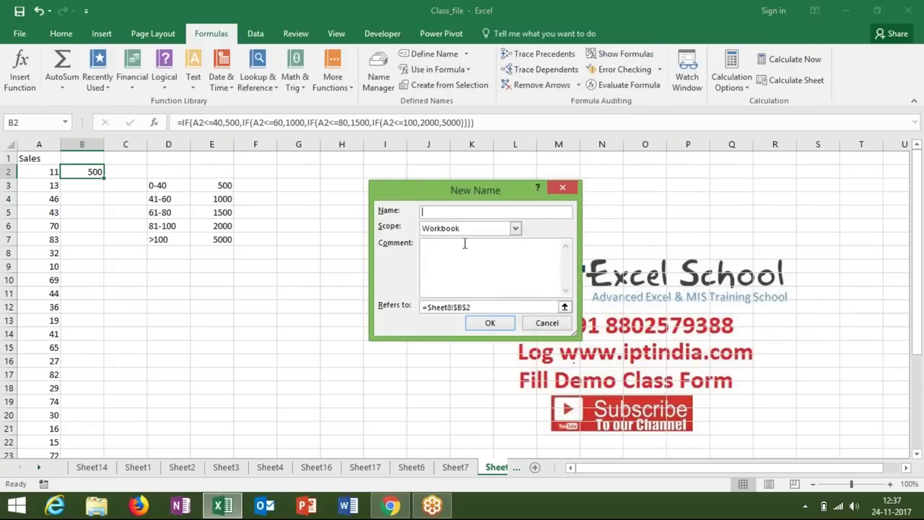
{"action": "type", "text": "INC"}
{"action": "left_click", "coordinate": [472, 306]}
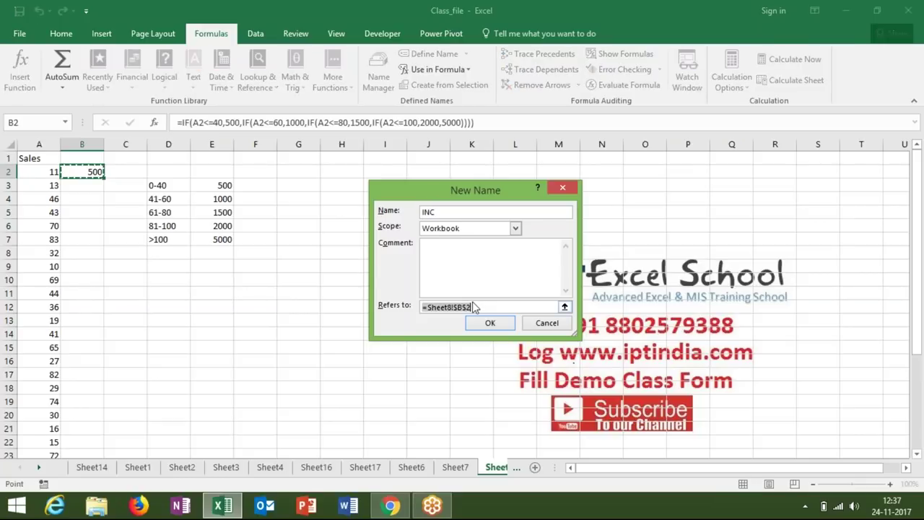
{"action": "type", "text": "="}
{"action": "key", "text": "BackSpace"}
{"action": "key", "text": "ctrl+v"}
{"action": "left_click", "coordinate": [493, 322]}
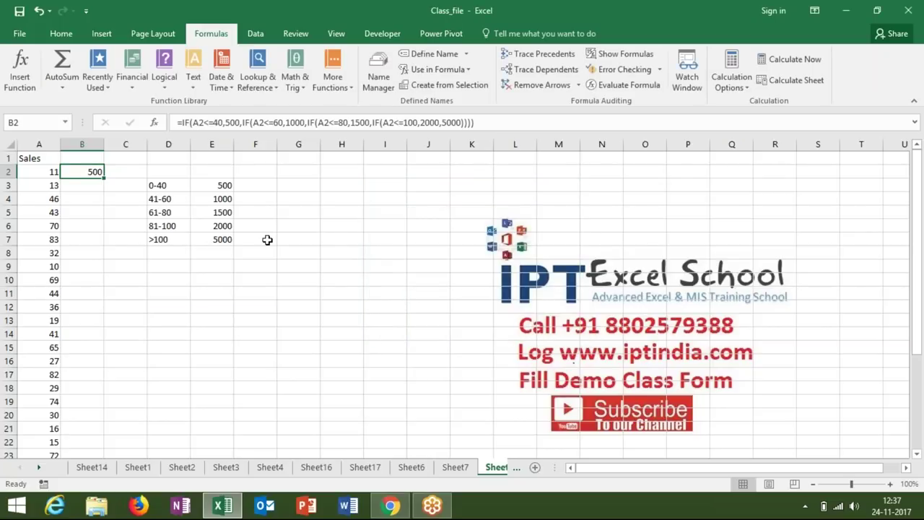
Step: Enter =INC in B3 and copy it down column B beside the Sales list
{"action": "key", "text": "Down"}
{"action": "type", "text": "="}
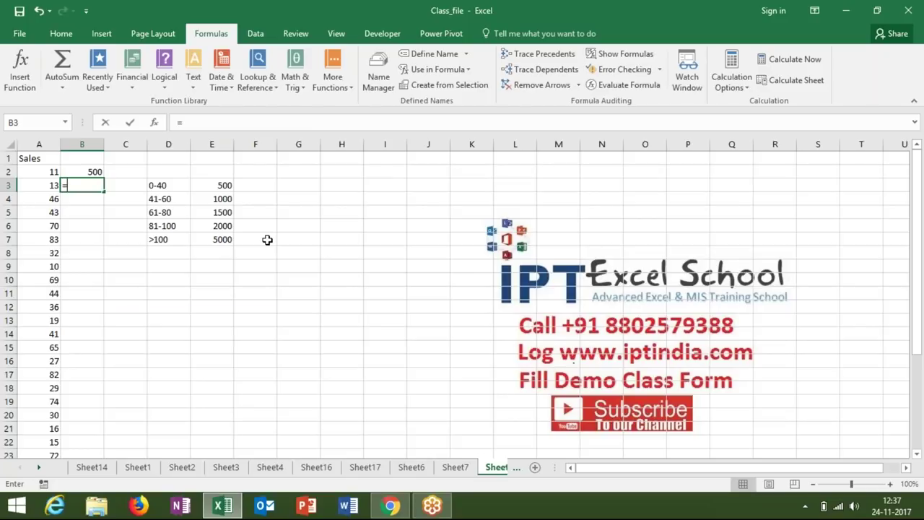
{"action": "type", "text": "INC"}
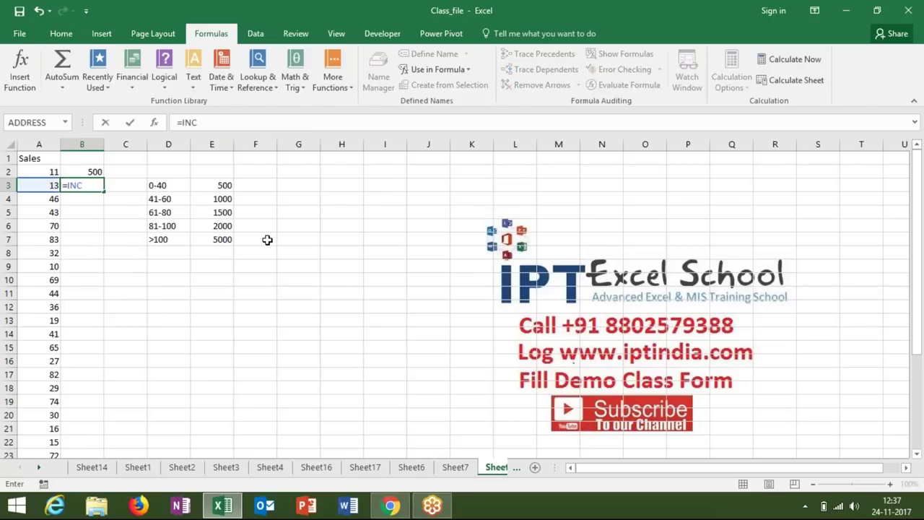
{"action": "key", "text": "Return"}
{"action": "key", "text": "Up"}
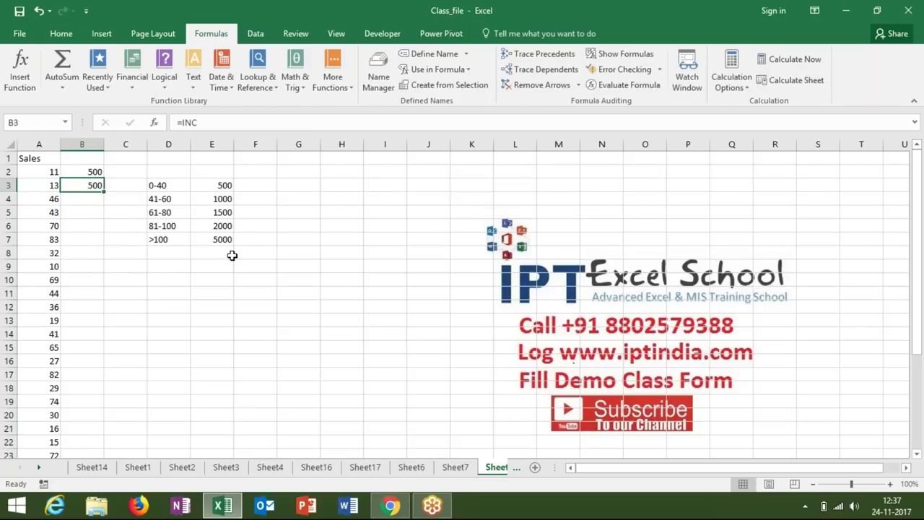
{"action": "double_click", "coordinate": [103, 190]}
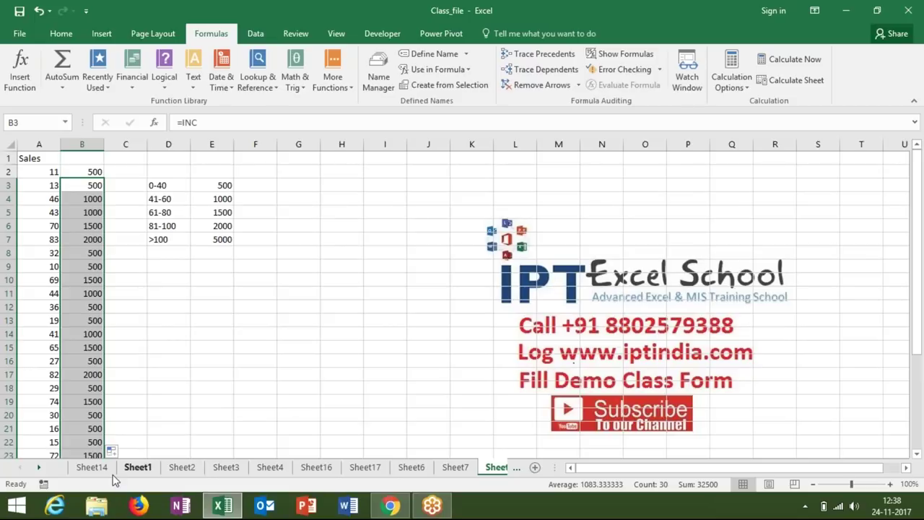
Step: Delete everything on Sheet1, including the quarter pivot, then show the desktop to reach Data.xlsm
{"action": "left_click", "coordinate": [137, 467]}
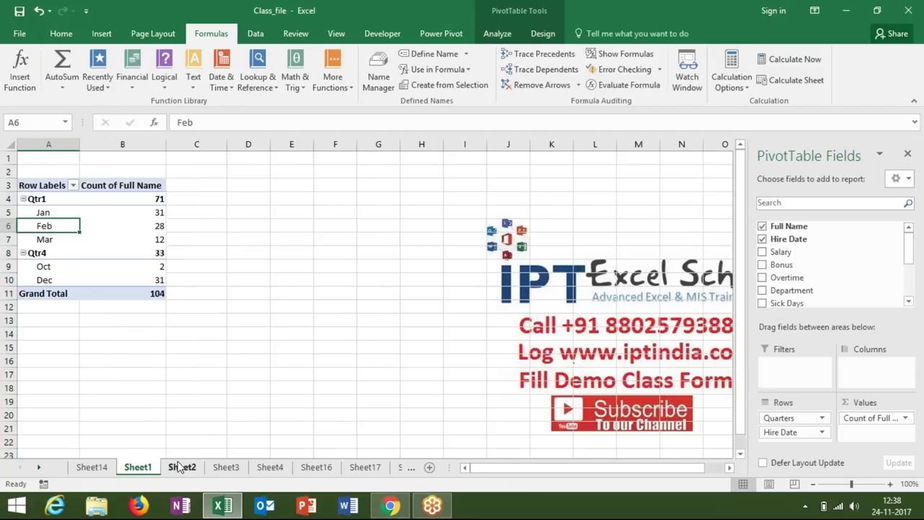
{"action": "left_click", "coordinate": [181, 467]}
{"action": "left_click", "coordinate": [137, 467]}
{"action": "left_click", "coordinate": [10, 140]}
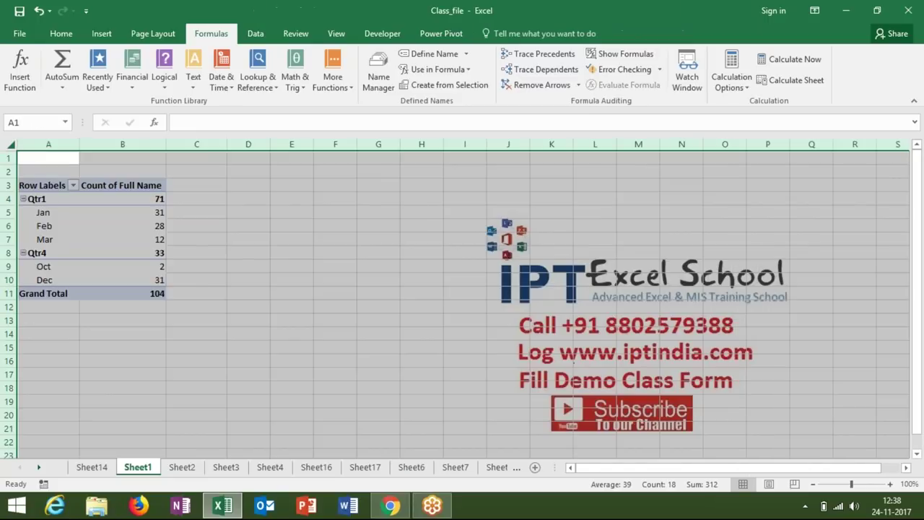
{"action": "key", "text": "Delete"}
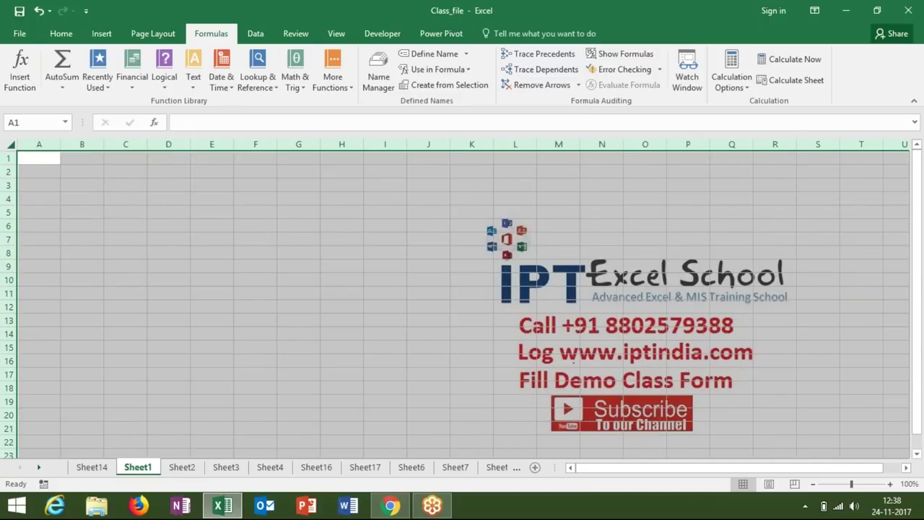
{"action": "left_click", "coordinate": [39, 157]}
{"action": "left_click", "coordinate": [258, 35]}
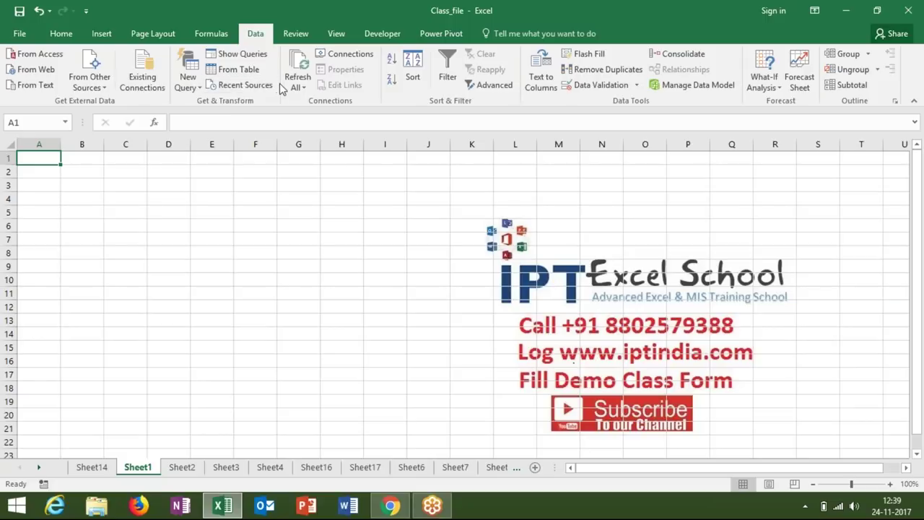
{"action": "key", "text": "super+d"}
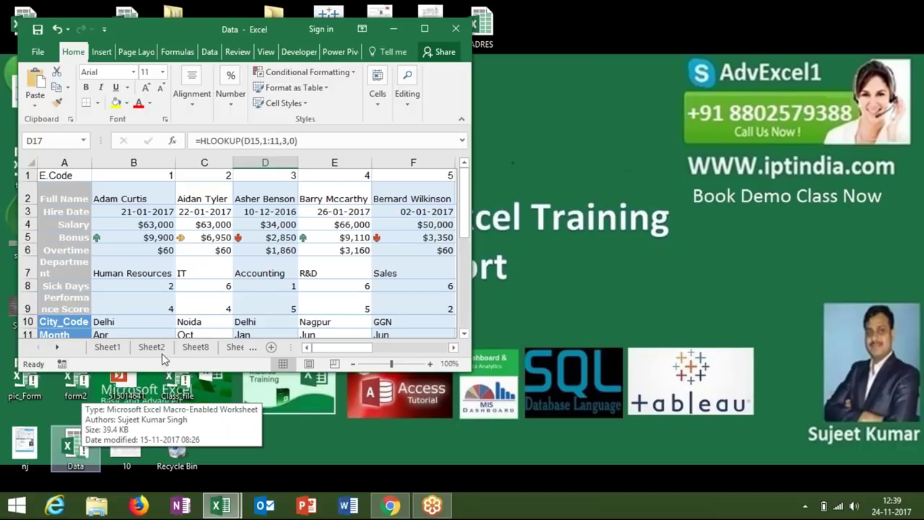
Step: Maximise the Data workbook, look over its employee records, and return to cell A1
{"action": "left_click", "coordinate": [434, 28]}
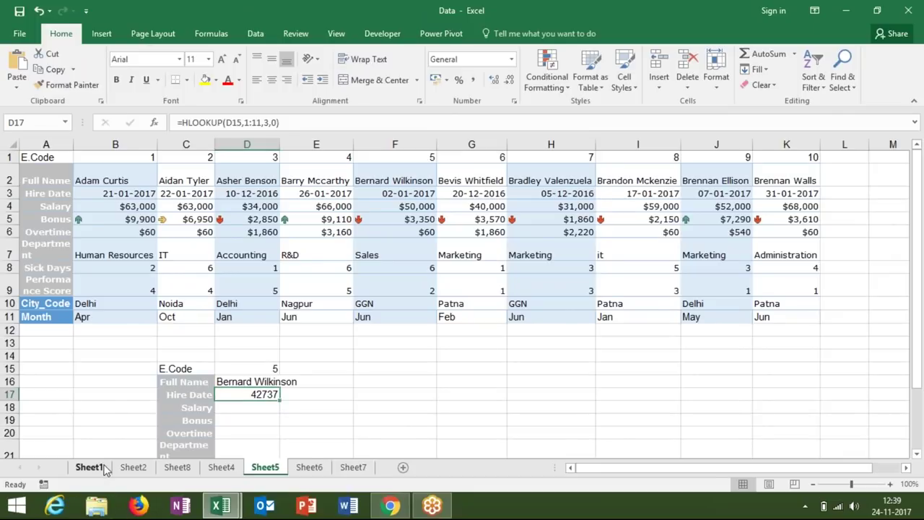
{"action": "left_click", "coordinate": [104, 467]}
{"action": "left_click_drag", "start_coordinate": [137, 318], "coordinate": [538, 205]}
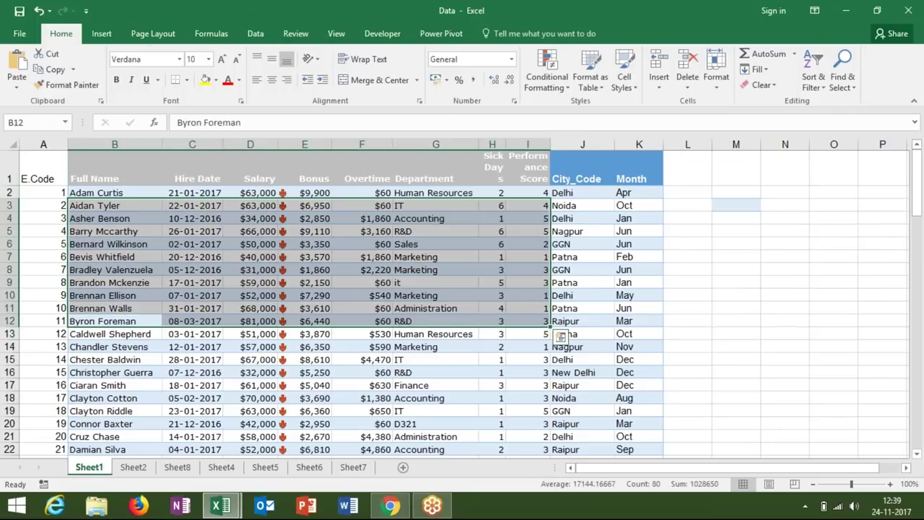
{"action": "left_click", "coordinate": [900, 35]}
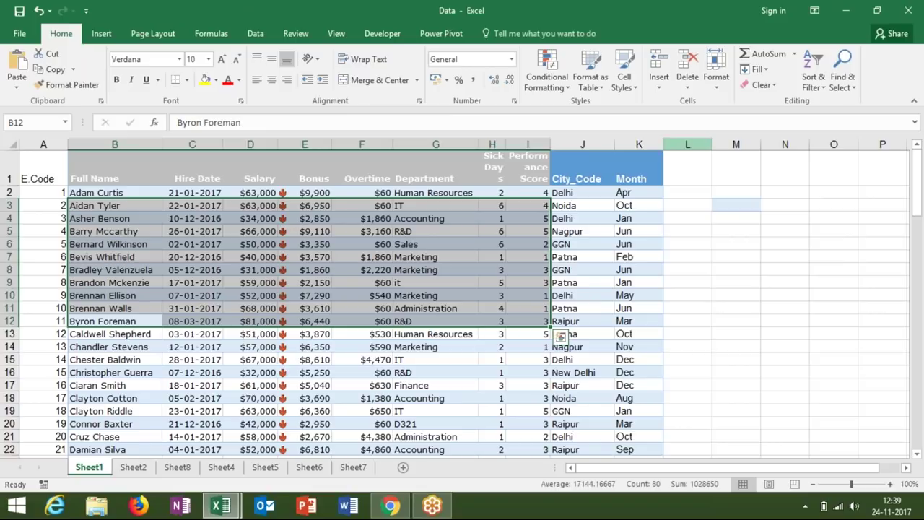
{"action": "left_click", "coordinate": [687, 144]}
{"action": "key", "text": "ctrl+shift+Right"}
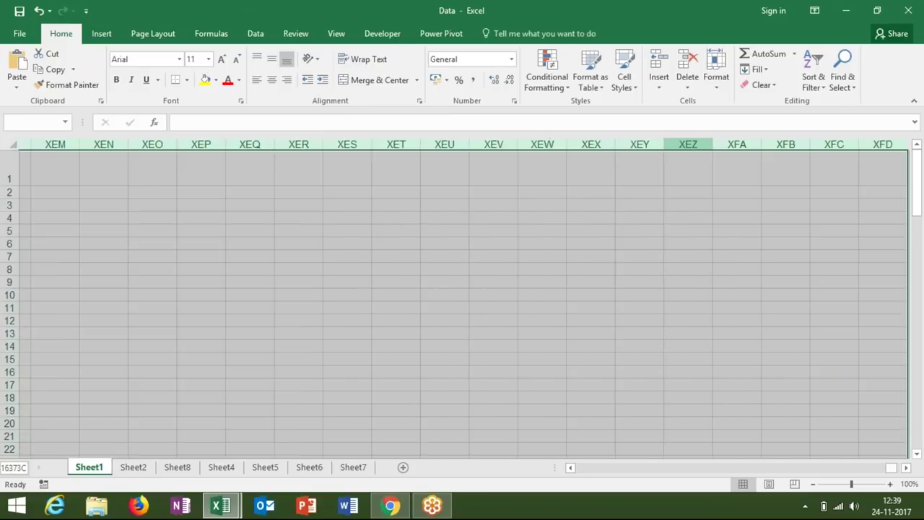
{"action": "key", "text": "ctrl+BackSpace"}
{"action": "key", "text": "Down"}
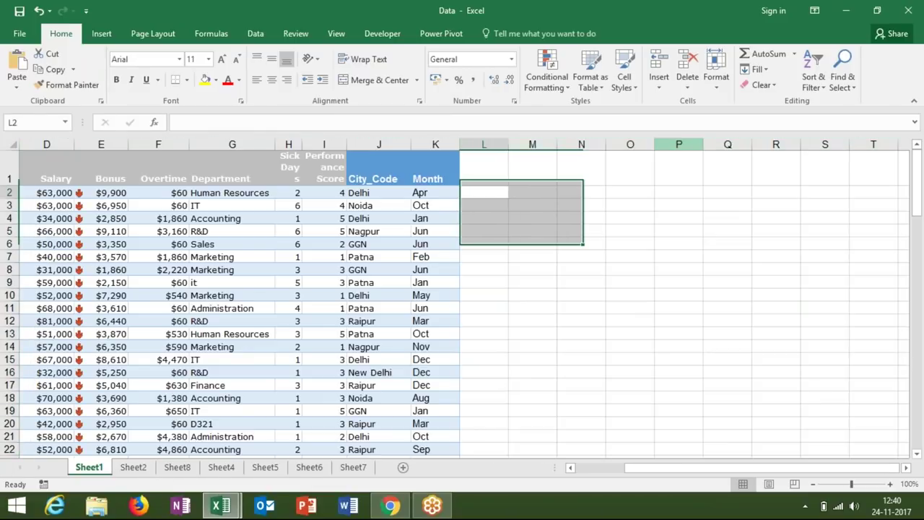
{"action": "key", "text": "Down"}
{"action": "key", "text": "Down"}
{"action": "key", "text": "Down"}
{"action": "key", "text": "Down"}
{"action": "key", "text": "Down"}
{"action": "key", "text": "Down"}
{"action": "key", "text": "ctrl+Down"}
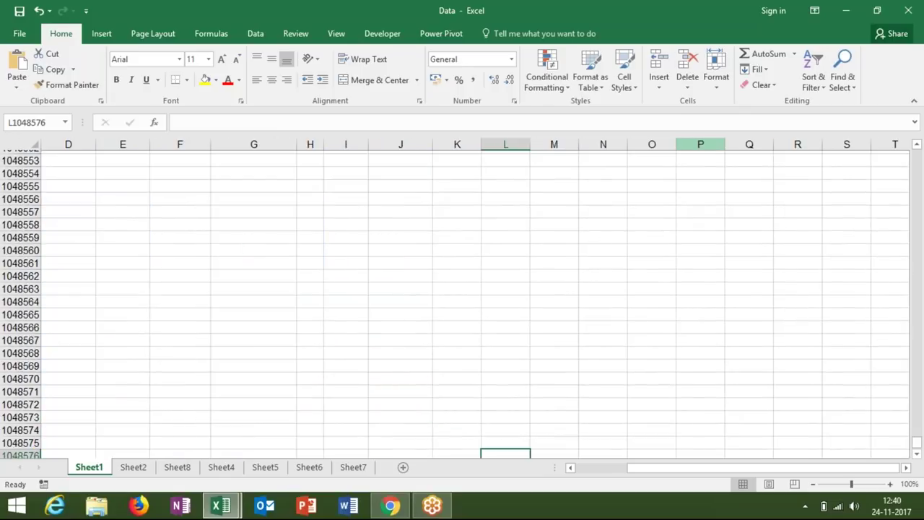
{"action": "key", "text": "ctrl+Up"}
{"action": "key", "text": "Left"}
{"action": "key", "text": "ctrl+Left"}
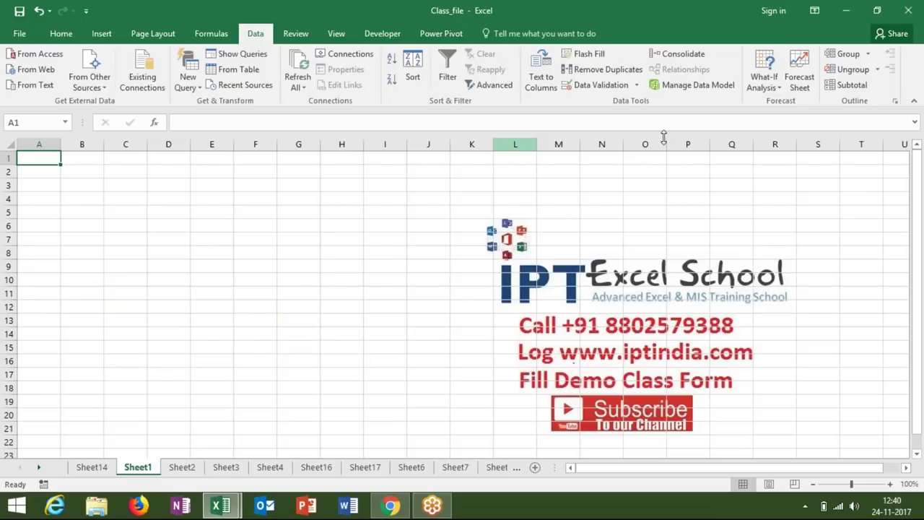
Step: Link A1 to the Data workbook's A1 with =[Data.xlsm]Sheet1!$A$1, showing E.Code
{"action": "type", "text": "="}
{"action": "key", "text": "ctrl+Tab"}
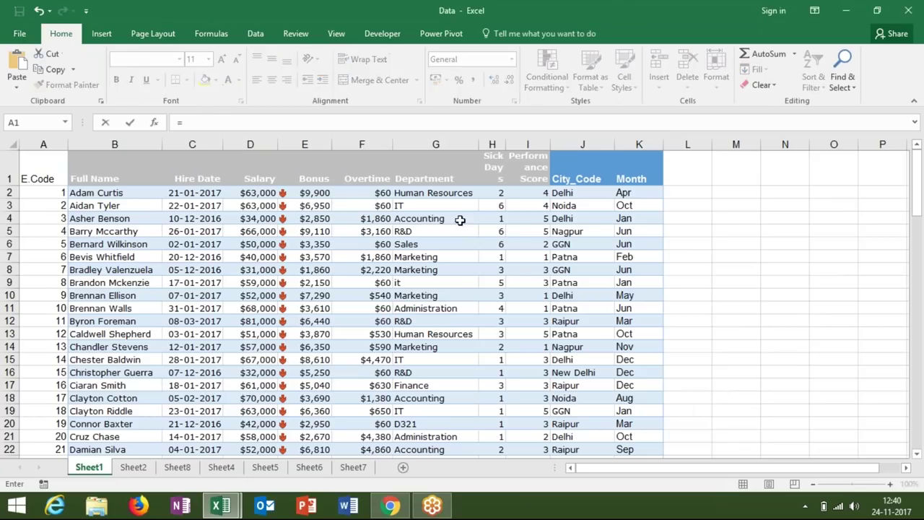
{"action": "left_click", "coordinate": [42, 167]}
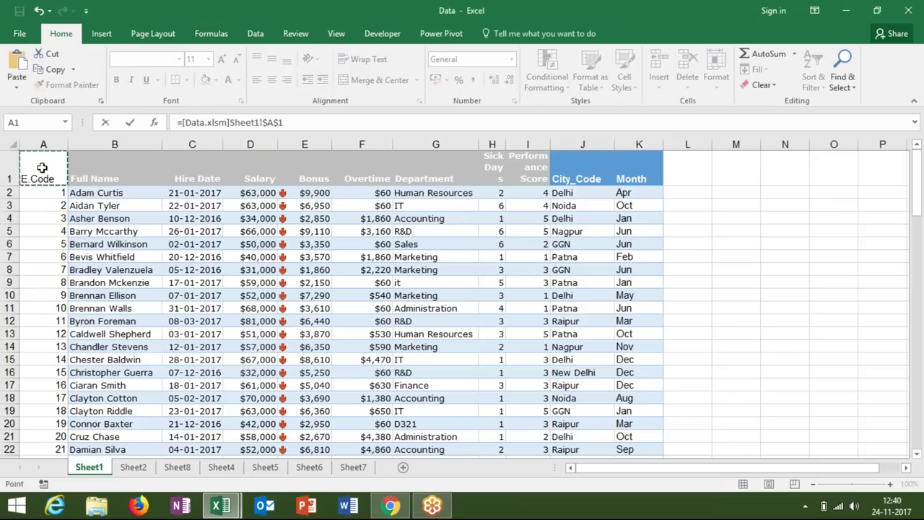
{"action": "key", "text": "Return"}
{"action": "key", "text": "Up"}
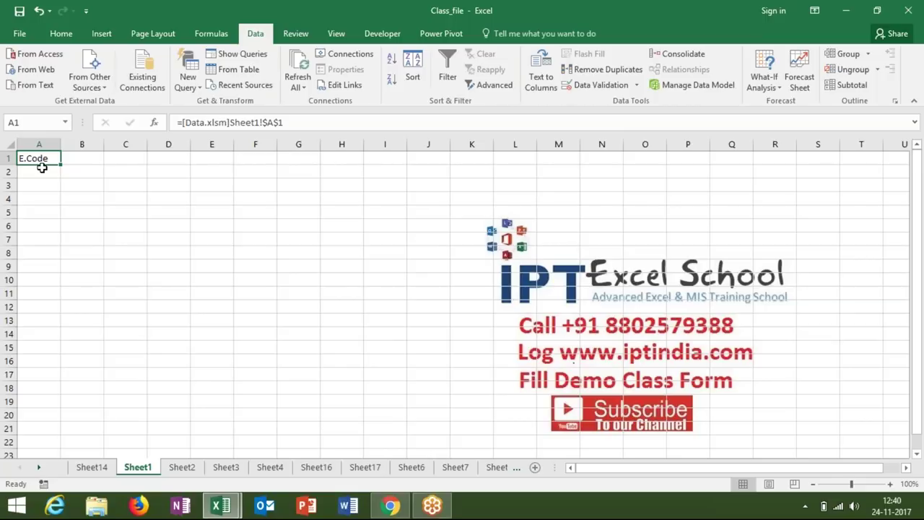
Step: Clear cell A1 and shrink the Data workbook window out of the way
{"action": "key", "text": "Delete"}
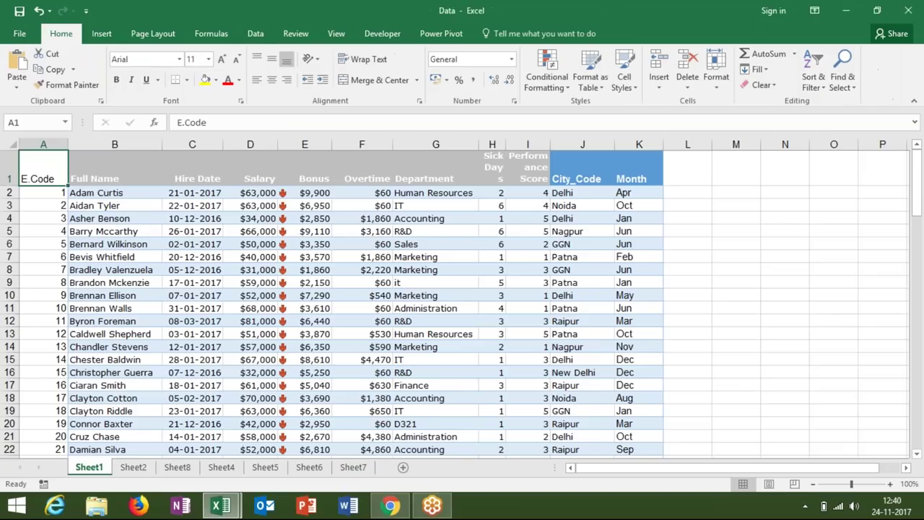
{"action": "double_click", "coordinate": [256, 21]}
{"action": "left_click", "coordinate": [396, 25]}
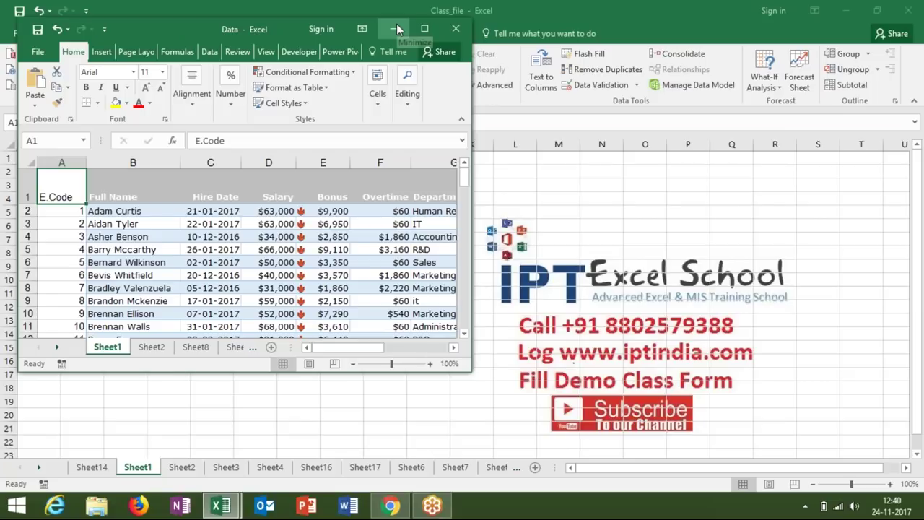
Step: Link A1 to the Data workbook's A1 (=[Data.xlsm]Sheet1!$A$1), then delete that link again
{"action": "type", "text": "="}
{"action": "key", "text": "ctrl+Tab"}
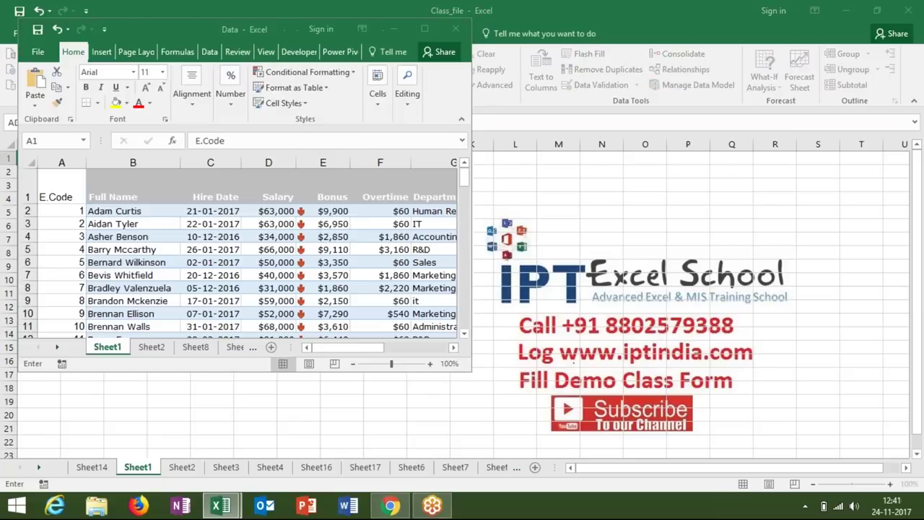
{"action": "left_click", "coordinate": [57, 195]}
{"action": "key", "text": "Return"}
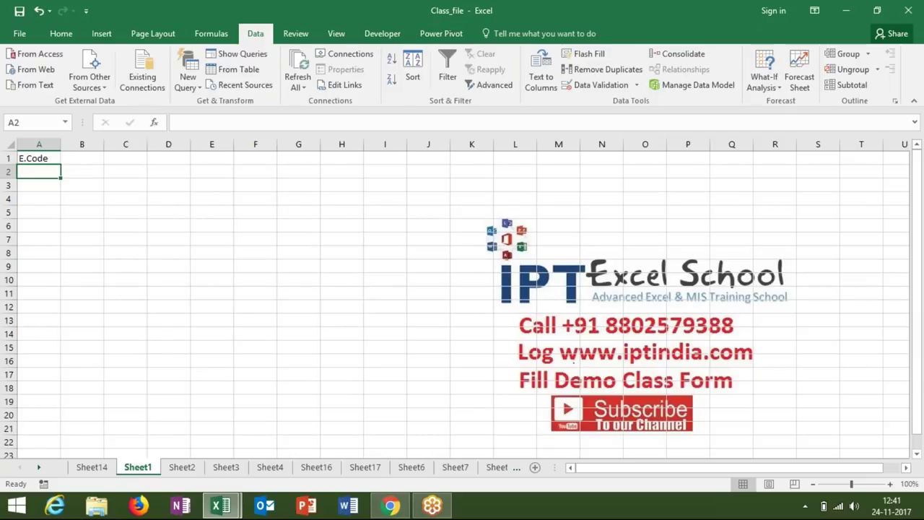
{"action": "left_click", "coordinate": [39, 158]}
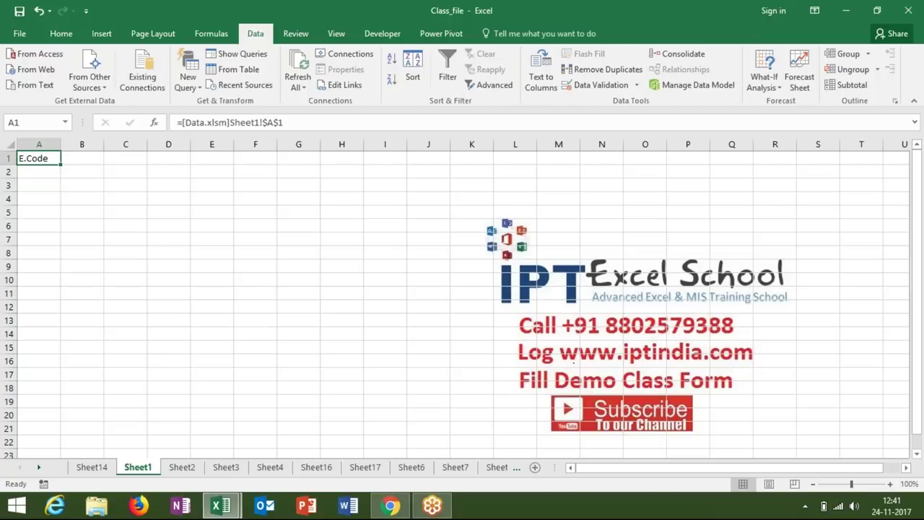
{"action": "key", "text": "Delete"}
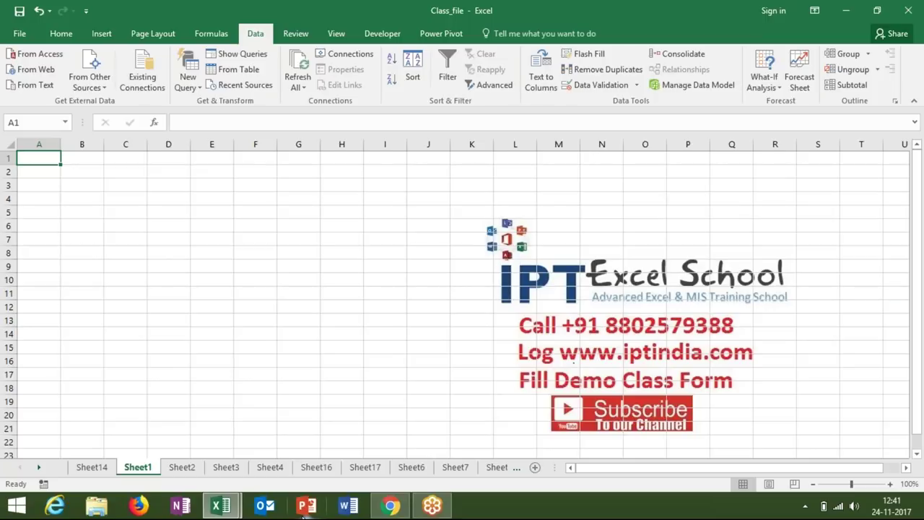
Step: Close the Data.xlsm workbook without saving changes
{"action": "left_click", "coordinate": [221, 505]}
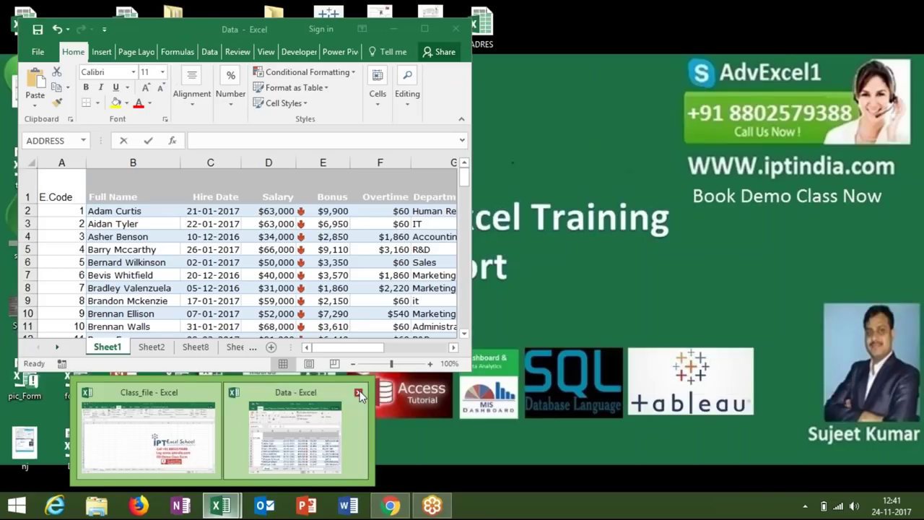
{"action": "left_click", "coordinate": [359, 393]}
{"action": "left_click", "coordinate": [462, 268]}
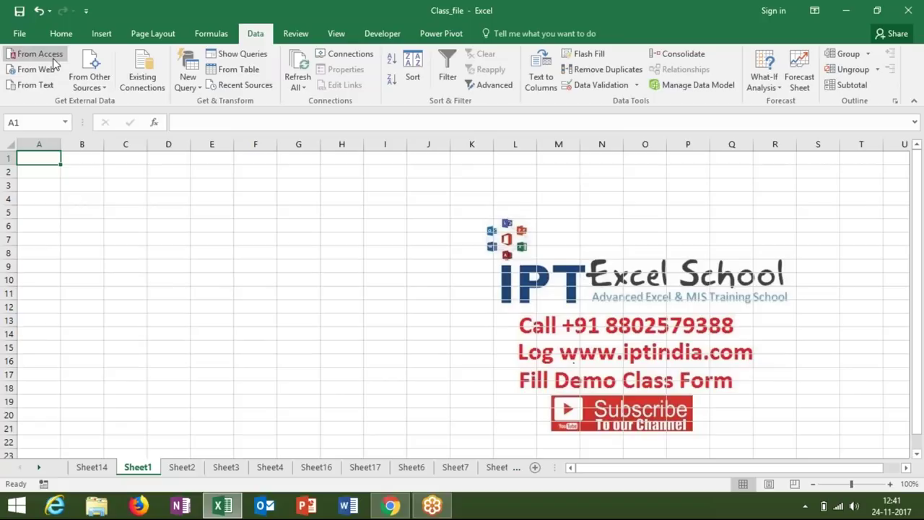
Step: Import Sheet1$ from the Desktop Data file via From Access, with All Files shown, as a table at A1
{"action": "left_click", "coordinate": [58, 82]}
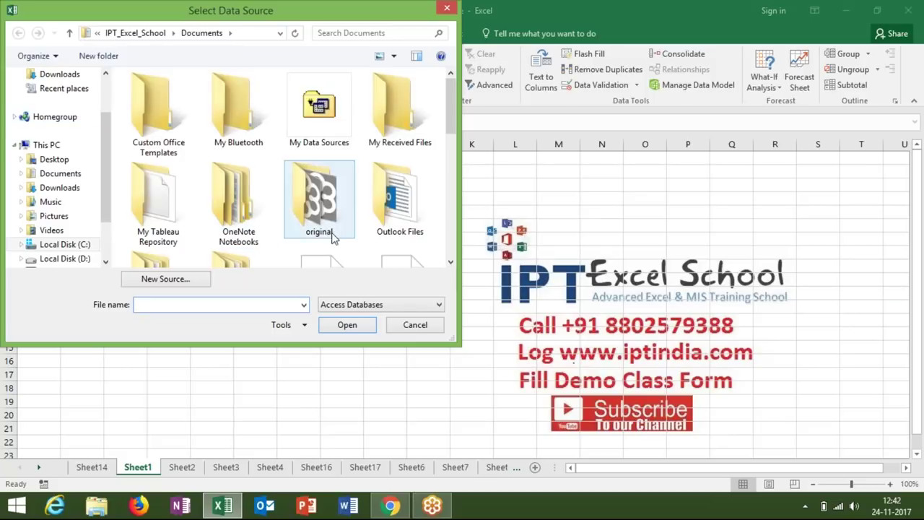
{"action": "left_click", "coordinate": [335, 307]}
{"action": "left_click", "coordinate": [335, 316]}
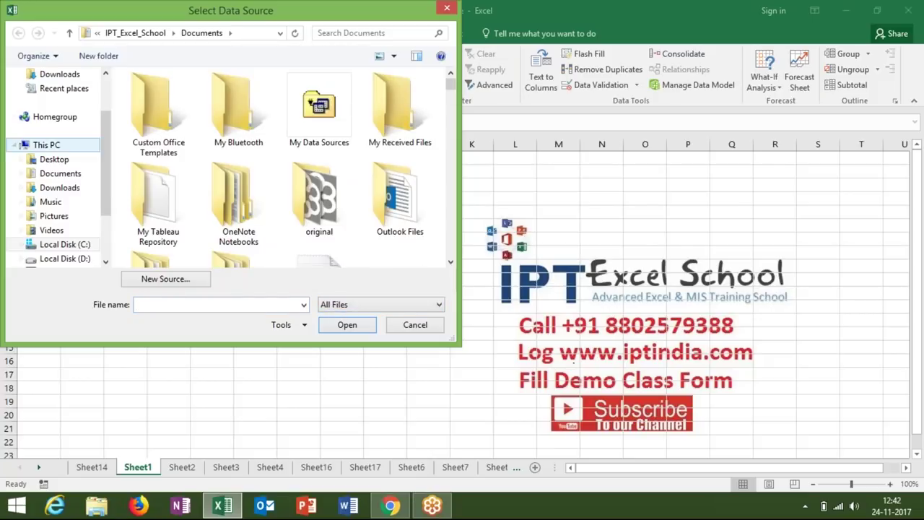
{"action": "left_click", "coordinate": [54, 159]}
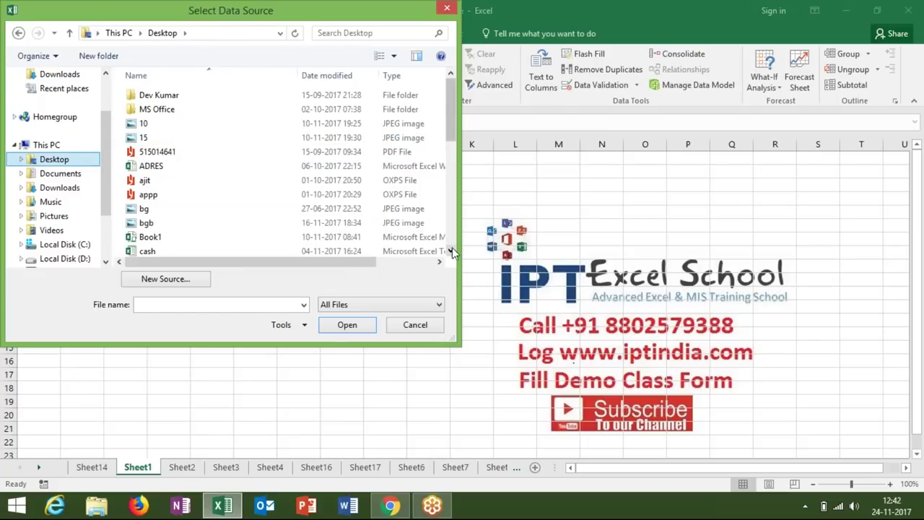
{"action": "scroll", "coordinate": [452, 250], "scroll_direction": "down", "scroll_amount": 2}
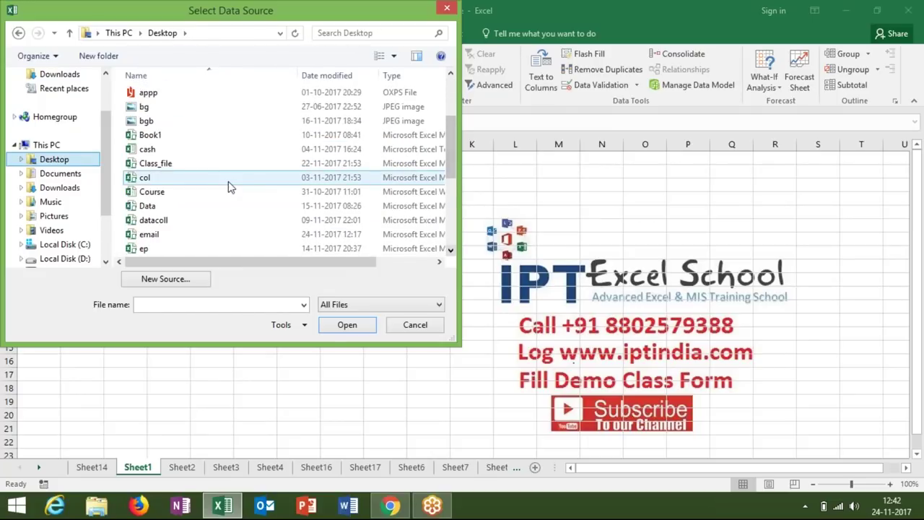
{"action": "left_click", "coordinate": [227, 208]}
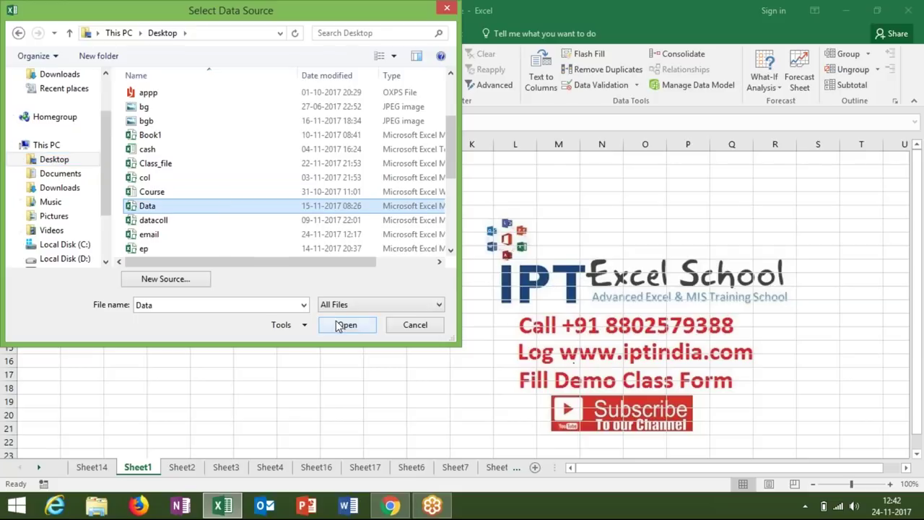
{"action": "left_click", "coordinate": [344, 324]}
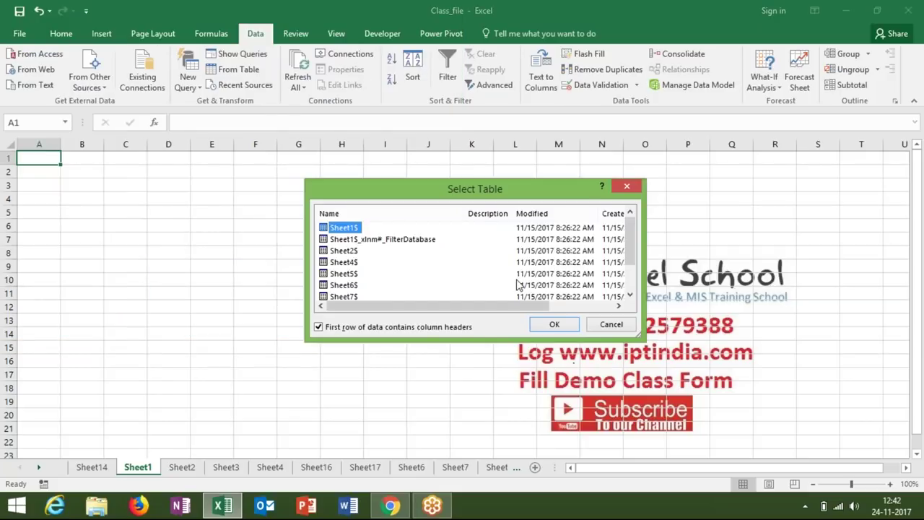
{"action": "left_click", "coordinate": [554, 325]}
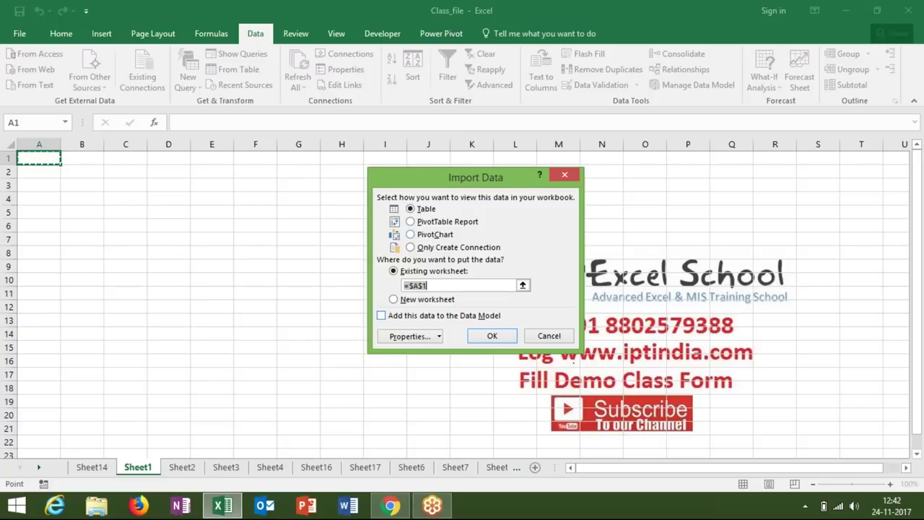
{"action": "left_click", "coordinate": [486, 331]}
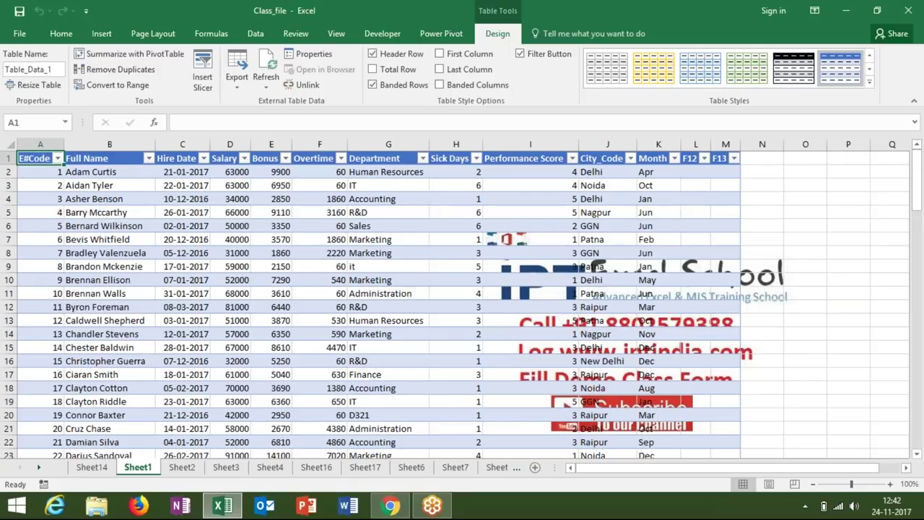
Step: Select cell G10 inside the imported Table_Data_1
{"action": "left_click", "coordinate": [426, 279]}
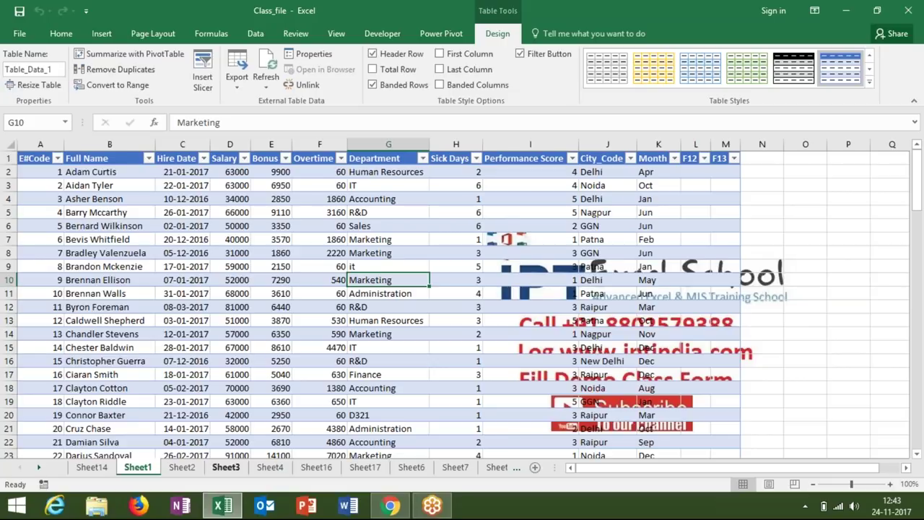
Step: Delete everything on the worksheet and return to cell A1
{"action": "left_click", "coordinate": [8, 144]}
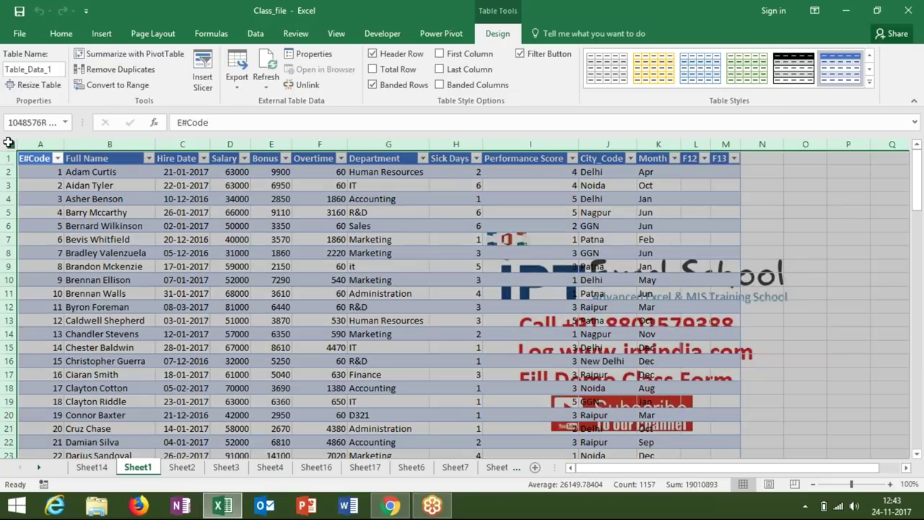
{"action": "key", "text": "ctrl+minus"}
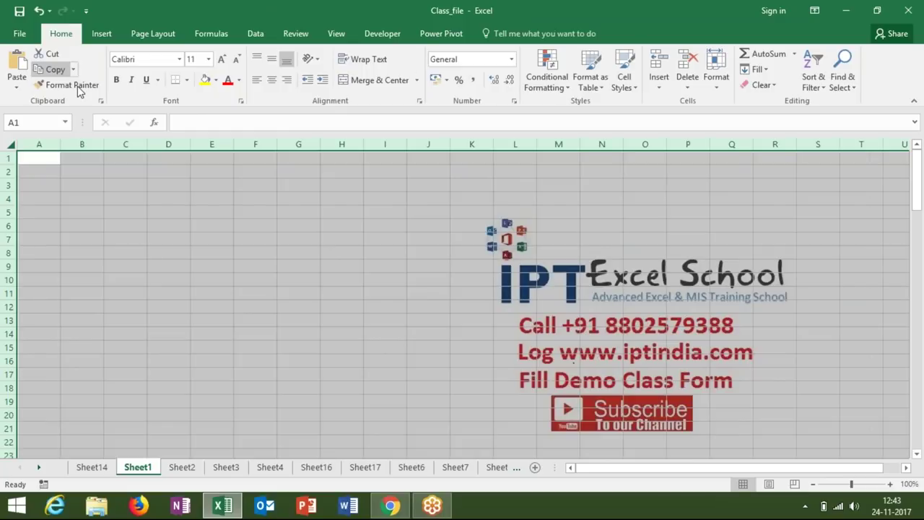
{"action": "left_click", "coordinate": [38, 157]}
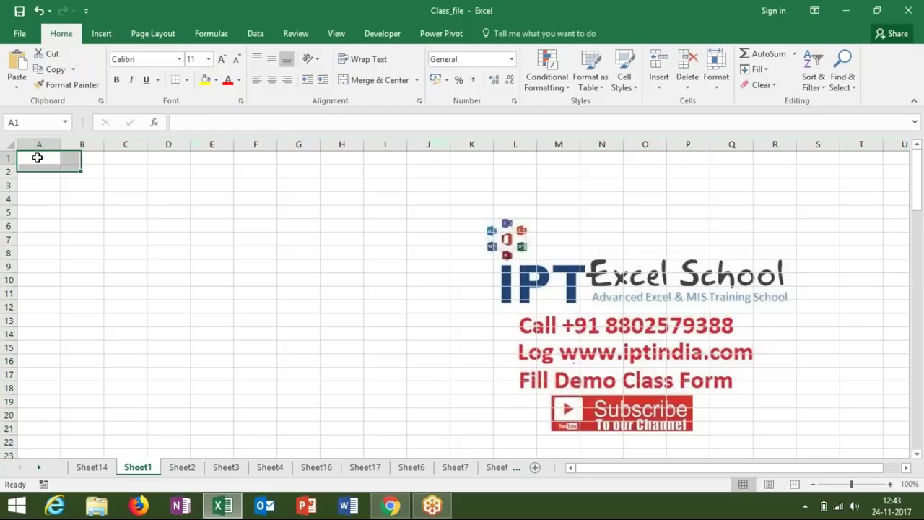
Step: Import the data table from Documents\Database1 via From Access into the sheet at A1
{"action": "left_click", "coordinate": [257, 33]}
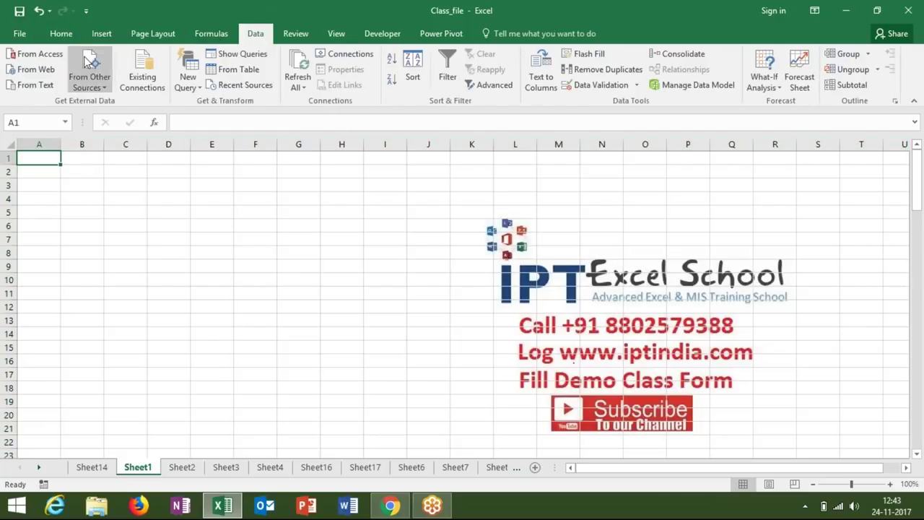
{"action": "left_click", "coordinate": [61, 56]}
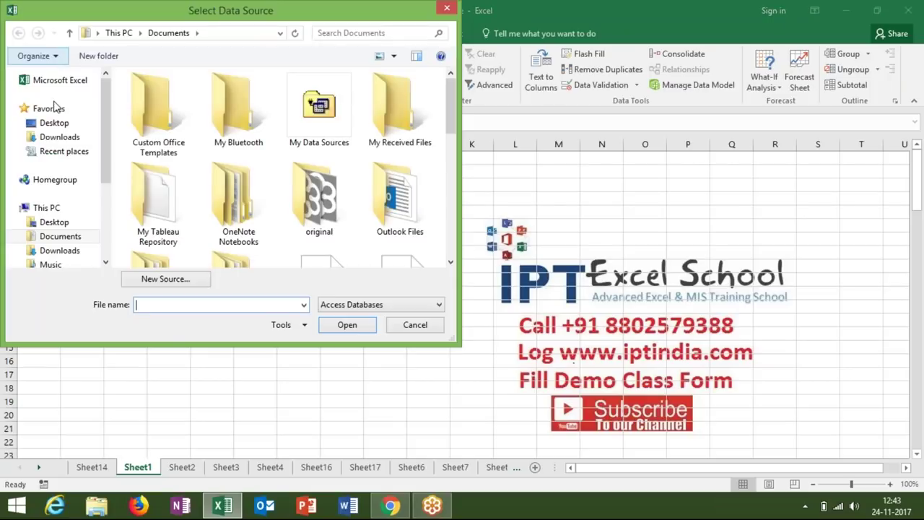
{"action": "left_click", "coordinate": [54, 122]}
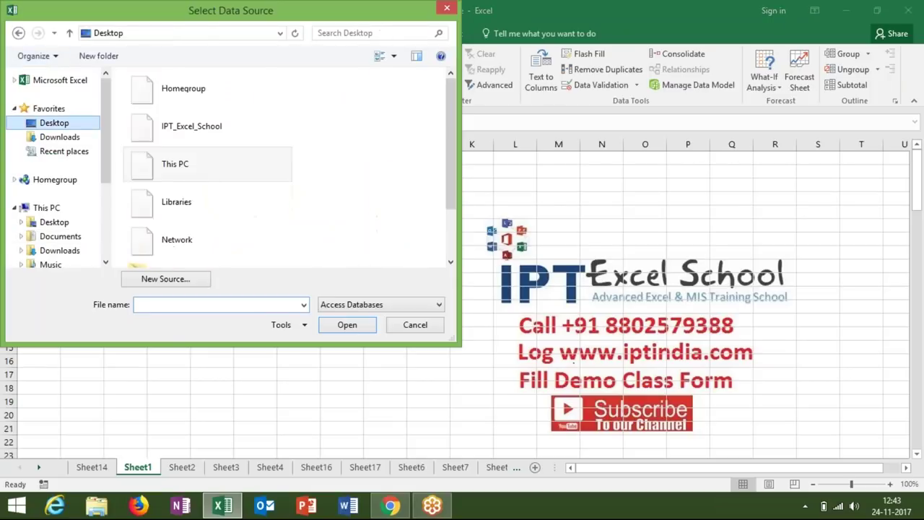
{"action": "left_click", "coordinate": [53, 238]}
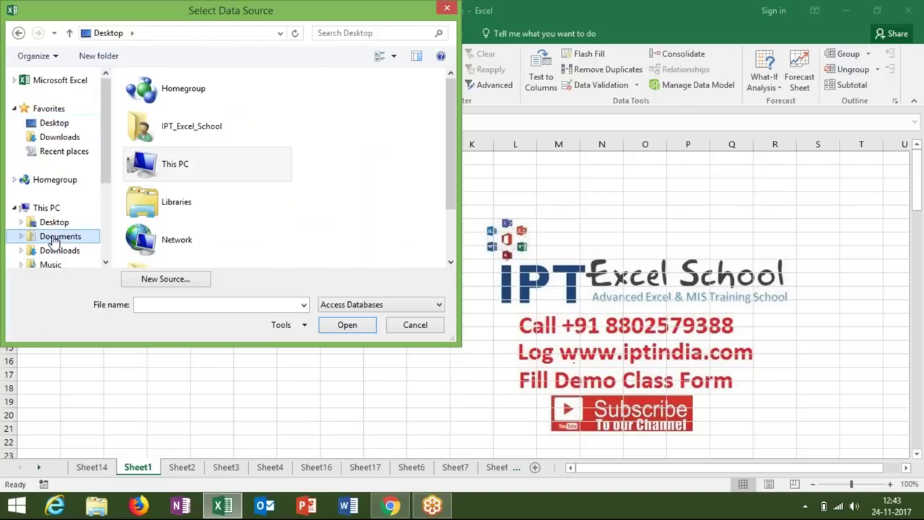
{"action": "scroll", "coordinate": [319, 166], "scroll_direction": "down", "scroll_amount": 3}
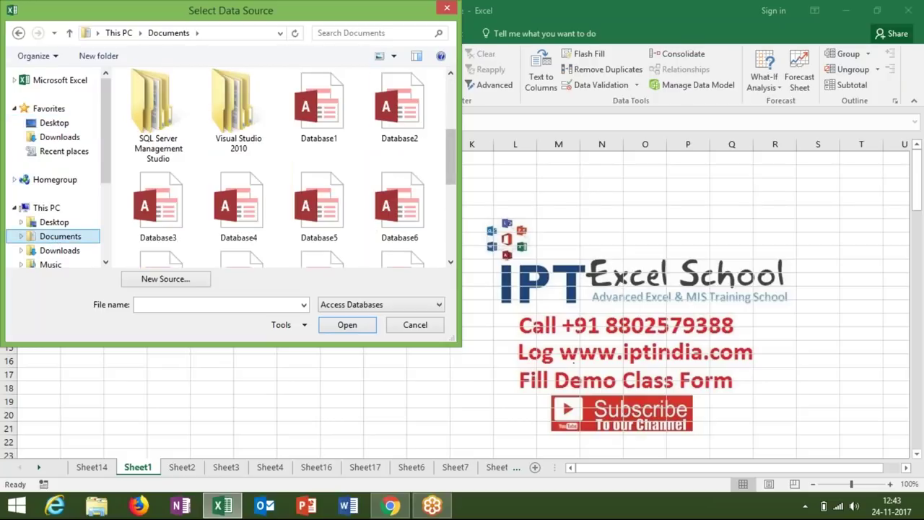
{"action": "left_click", "coordinate": [339, 133]}
{"action": "left_click", "coordinate": [347, 328]}
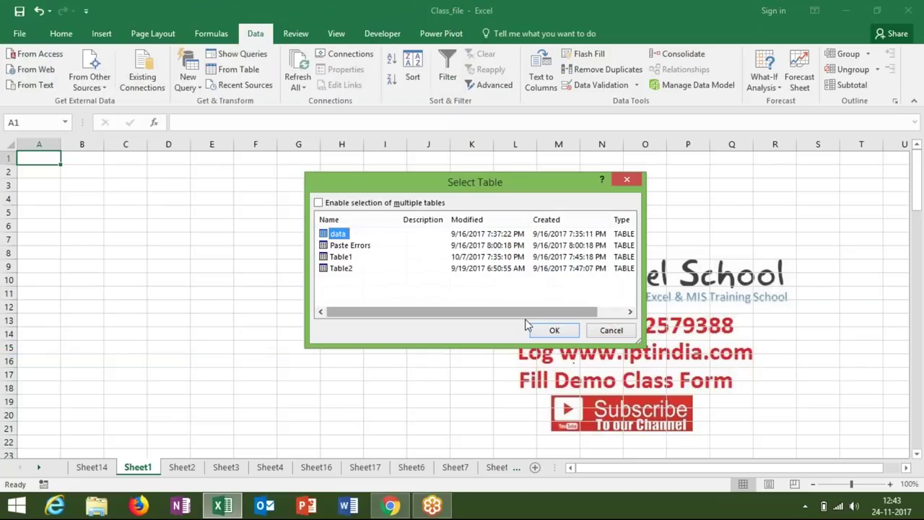
{"action": "left_click", "coordinate": [543, 333]}
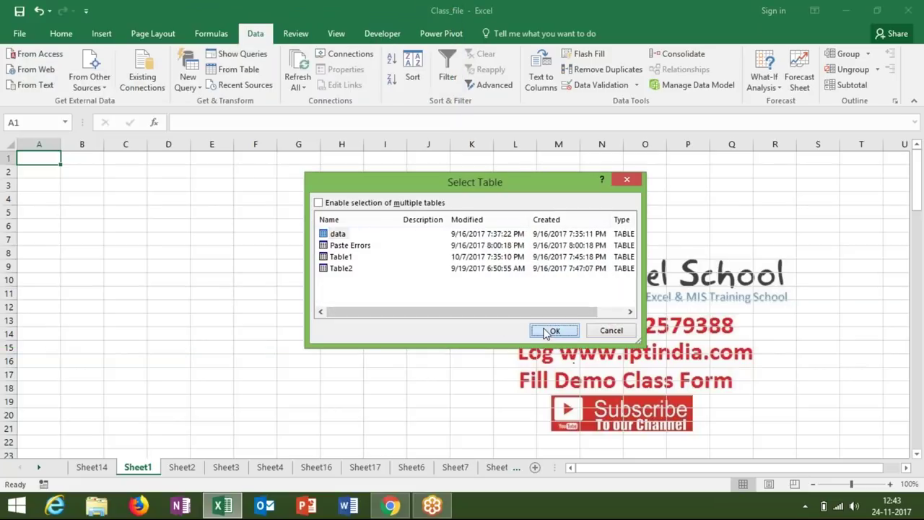
{"action": "left_click", "coordinate": [491, 336]}
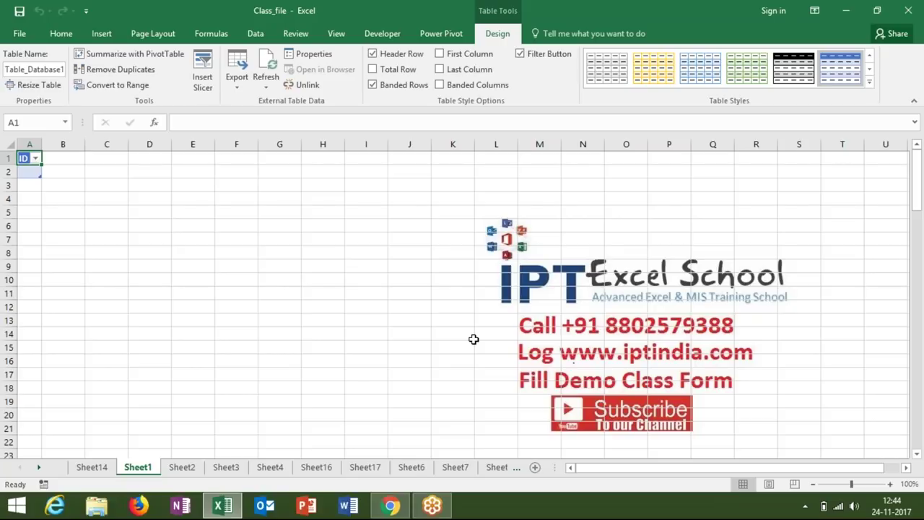
Step: Close Class_file without saving, relaunch Excel, and start a blank workbook
{"action": "double_click", "coordinate": [450, 12]}
{"action": "left_click", "coordinate": [592, 149]}
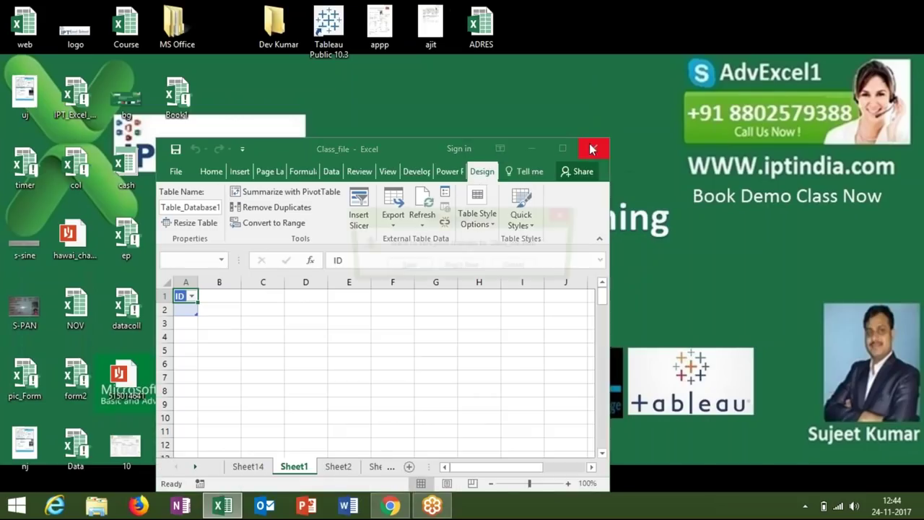
{"action": "left_click", "coordinate": [473, 269]}
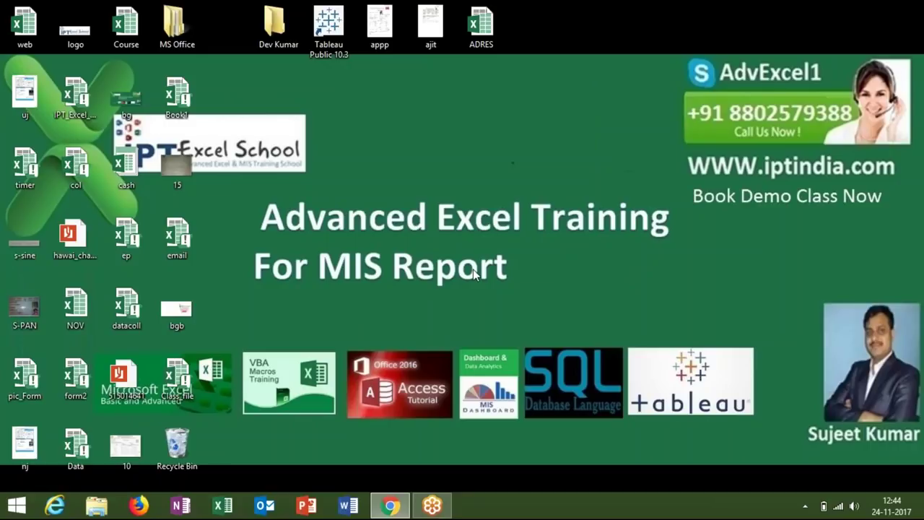
{"action": "left_click", "coordinate": [223, 505]}
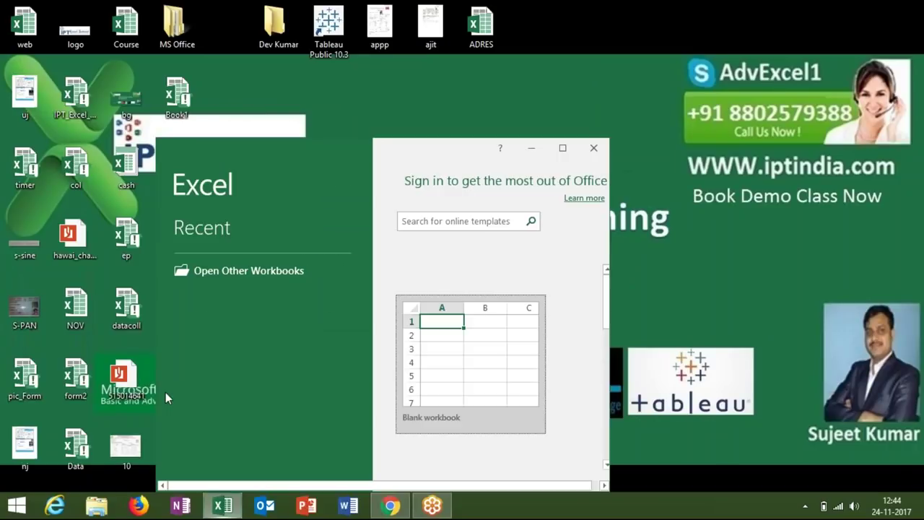
{"action": "left_click", "coordinate": [445, 356]}
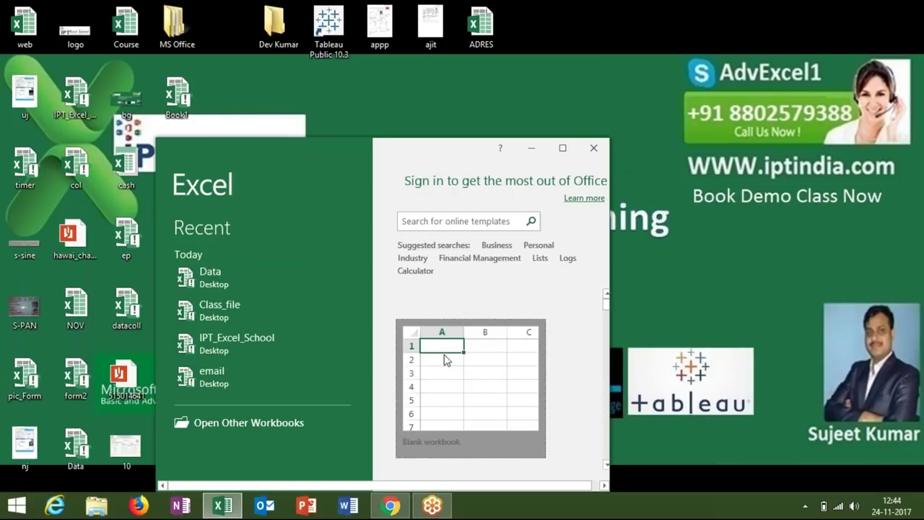
Step: Maximize the workbook and name its sheets Data1 and Data2
{"action": "left_click", "coordinate": [562, 147]}
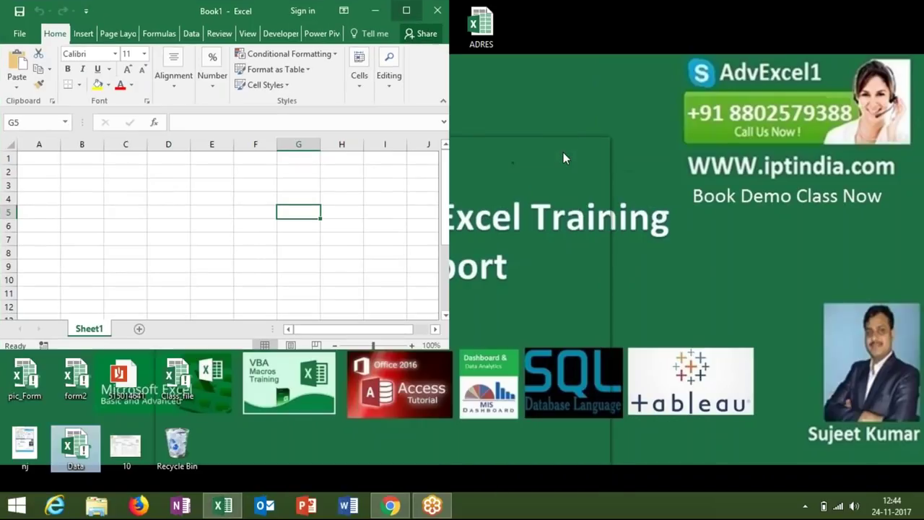
{"action": "double_click", "coordinate": [101, 466]}
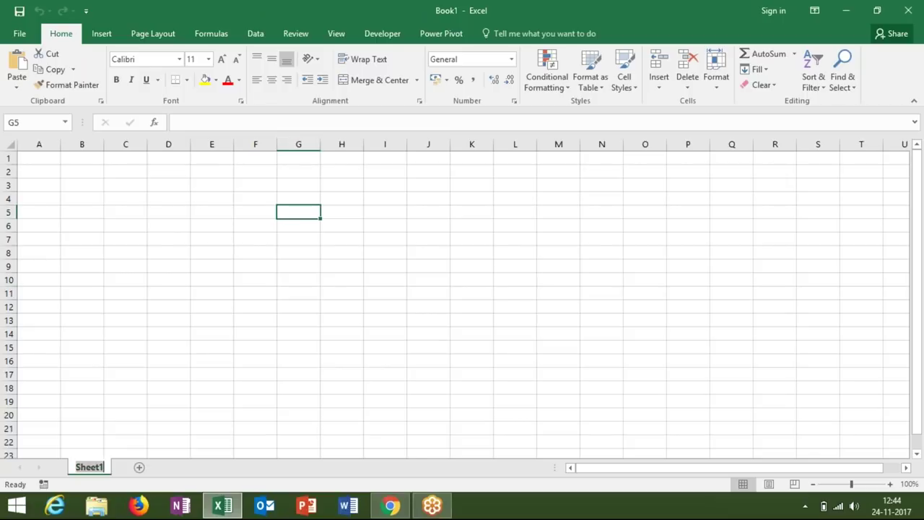
{"action": "type", "text": "Data1"}
{"action": "key", "text": "Return"}
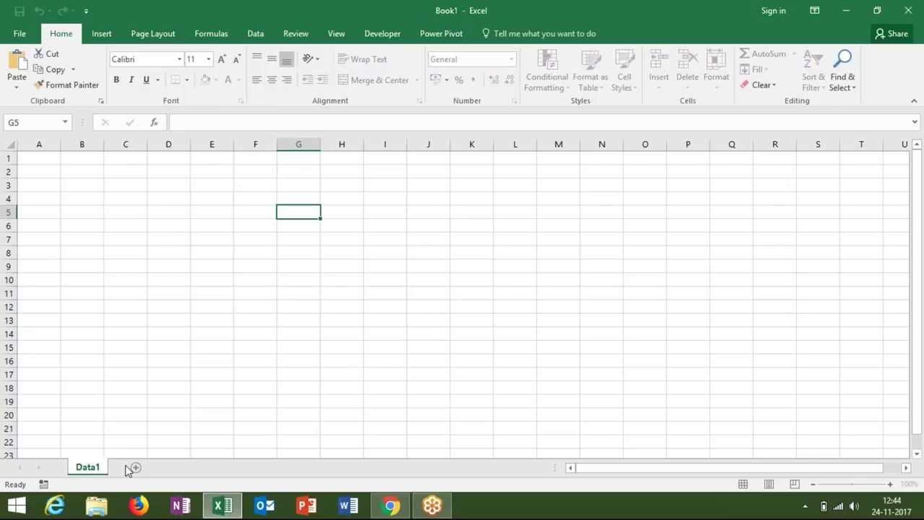
{"action": "left_click", "coordinate": [135, 470]}
{"action": "double_click", "coordinate": [127, 466]}
{"action": "type", "text": "Data2"}
{"action": "left_click", "coordinate": [86, 470]}
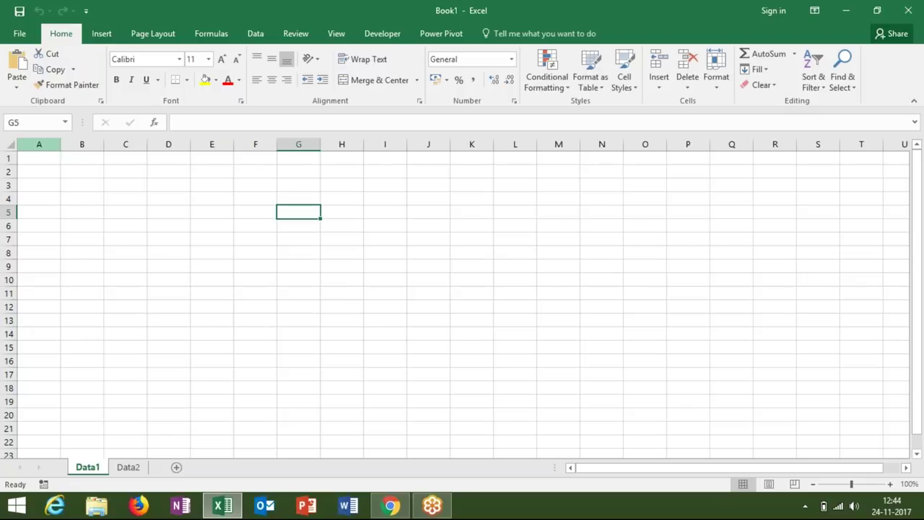
Step: Add headers Name in A1 and Jan through May across B1:F1
{"action": "left_click", "coordinate": [39, 159]}
{"action": "type", "text": "Name"}
{"action": "key", "text": "Tab"}
{"action": "type", "text": "Jan"}
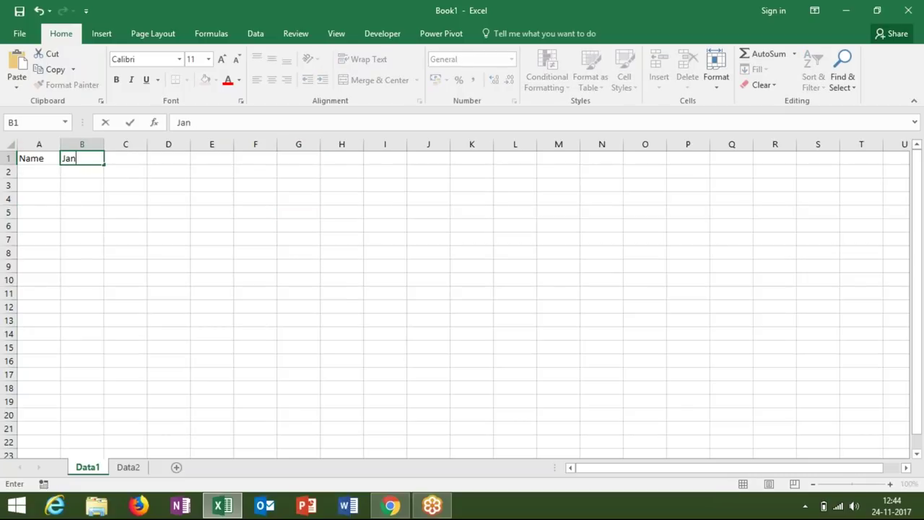
{"action": "left_click", "coordinate": [46, 158]}
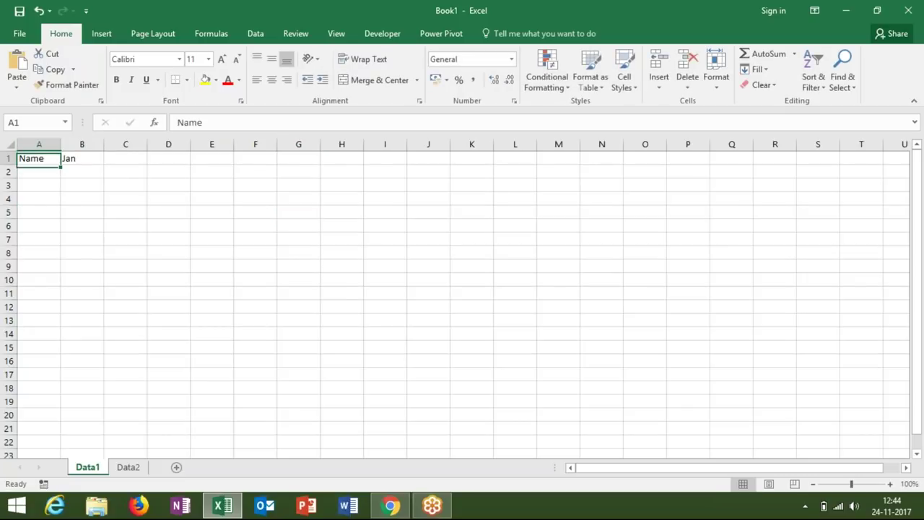
{"action": "left_click", "coordinate": [72, 159]}
{"action": "left_click_drag", "start_coordinate": [105, 165], "coordinate": [275, 166]}
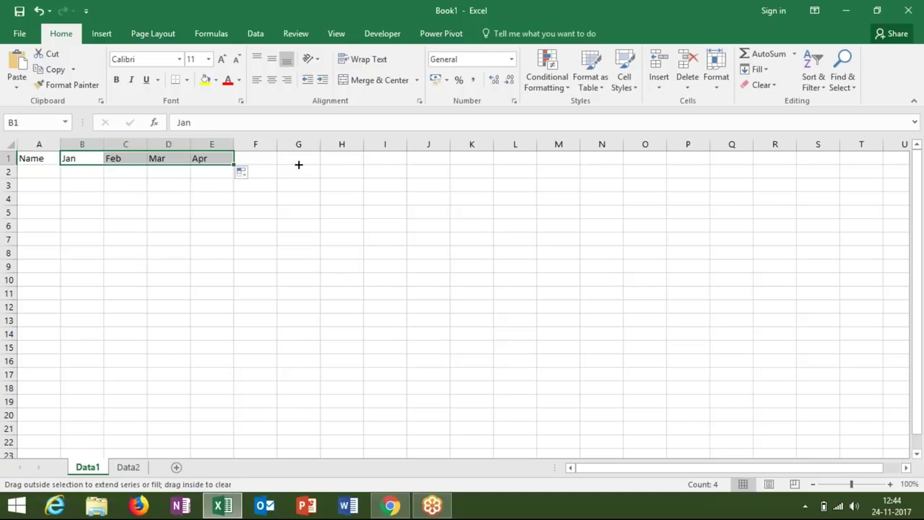
Step: Enter the name Puja in A2 and fill names down column A to row 391
{"action": "left_click", "coordinate": [30, 177]}
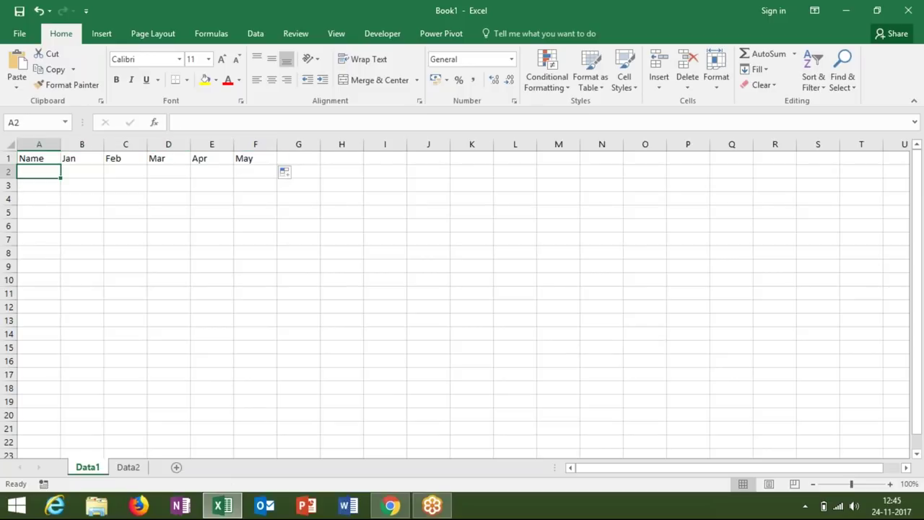
{"action": "type", "text": "Puja"}
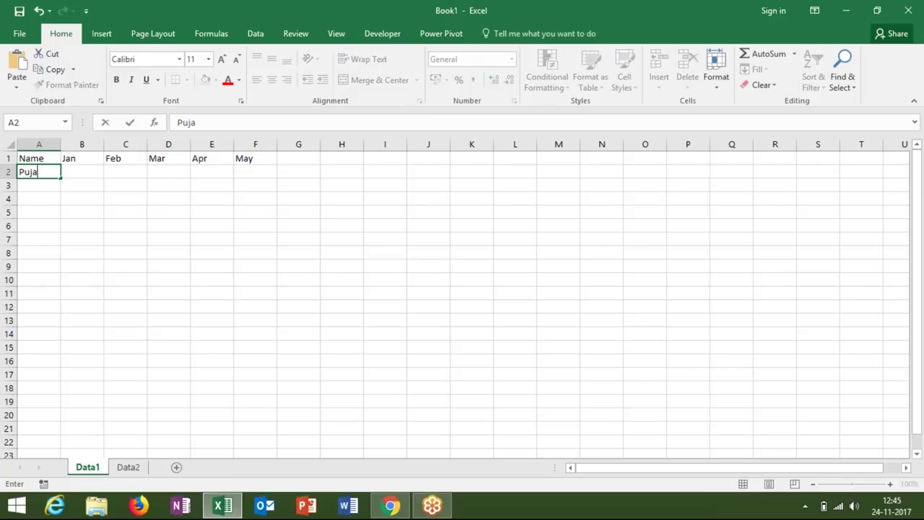
{"action": "key", "text": "ctrl+Return"}
{"action": "left_click_drag", "start_coordinate": [61, 178], "coordinate": [83, 514]}
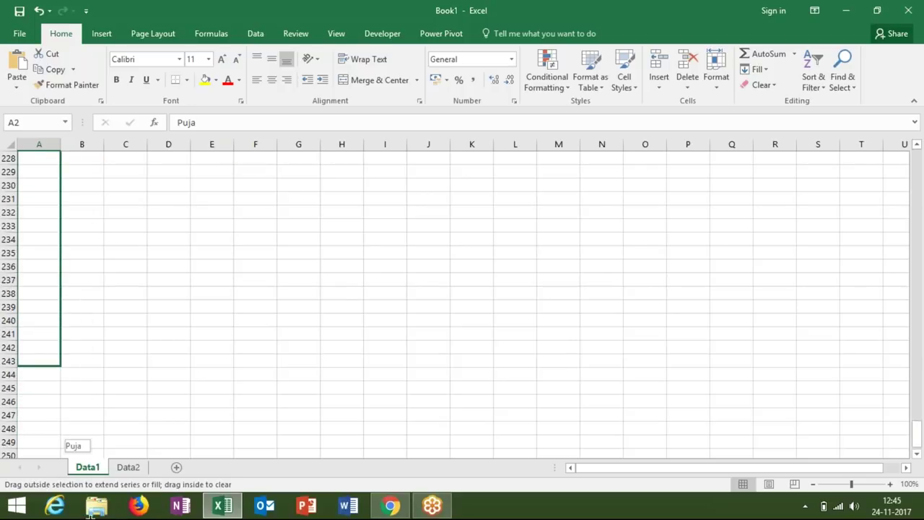
{"action": "left_click_drag", "start_coordinate": [83, 514], "coordinate": [83, 514]}
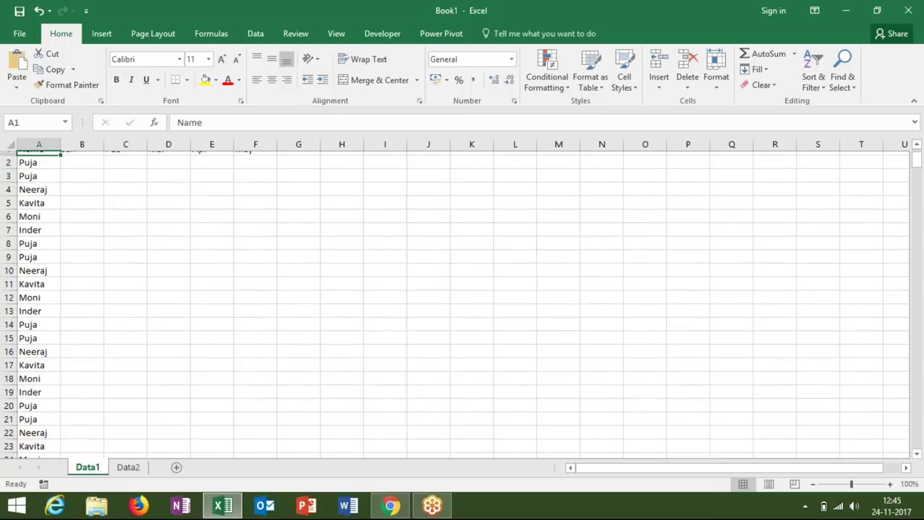
Step: Enter =RANDBETWEEN(10,30) in B2 and copy it across to F2
{"action": "type", "text": "=ra"}
{"action": "key", "text": "Return"}
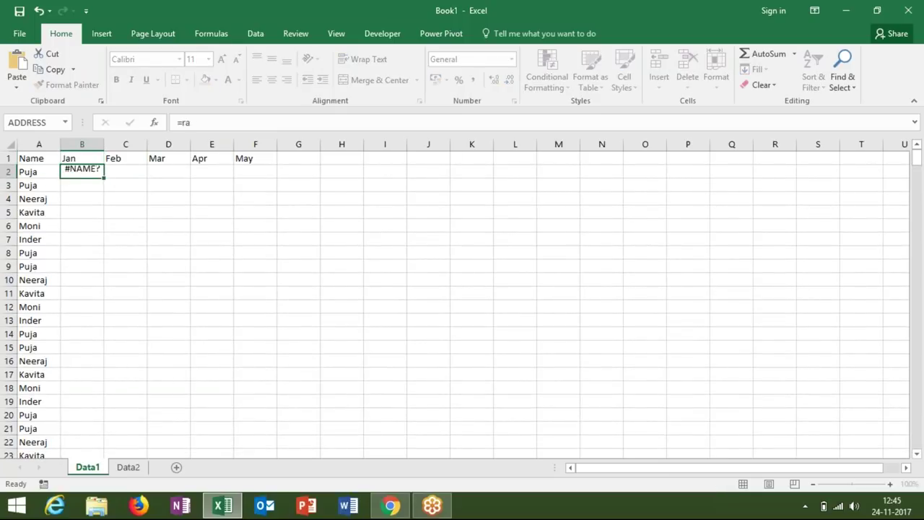
{"action": "key", "text": "Up"}
{"action": "type", "text": "="}
{"action": "type", "text": "ra"}
{"action": "key", "text": "Down"}
{"action": "key", "text": "Down"}
{"action": "key", "text": "Tab"}
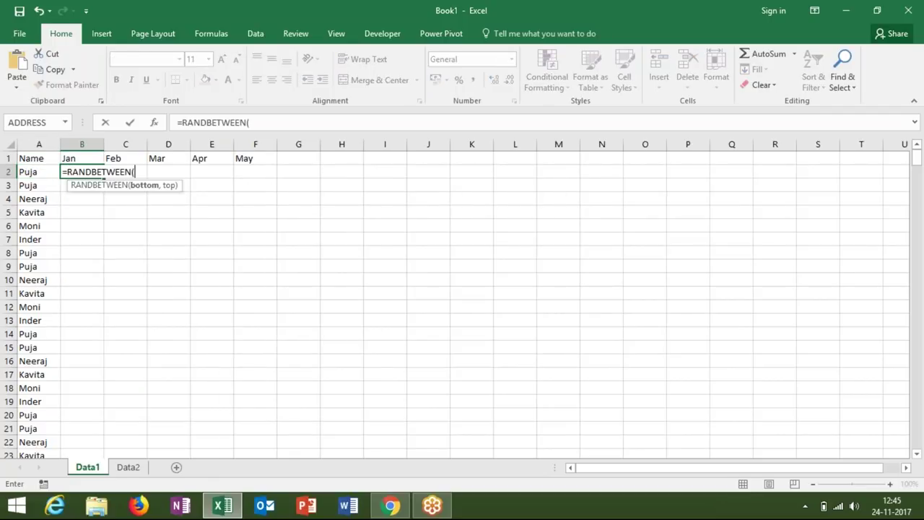
{"action": "type", "text": "10,30"}
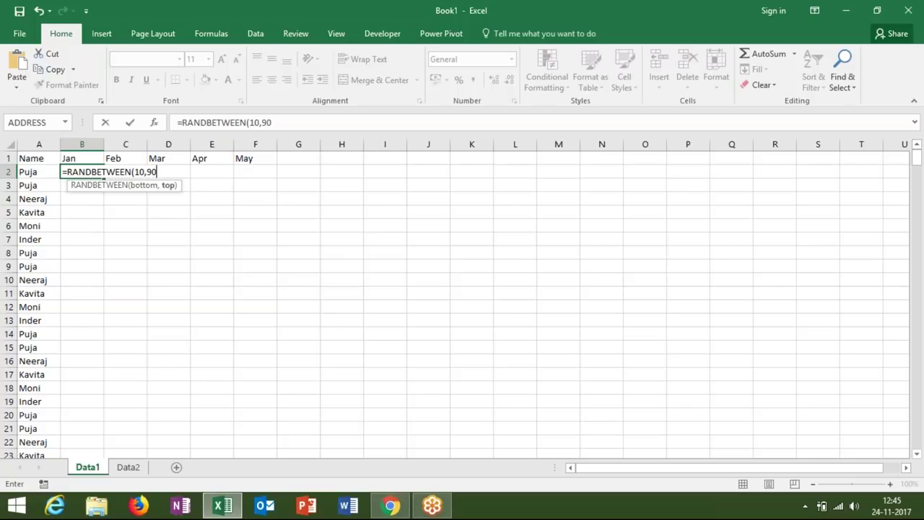
{"action": "key", "text": "Return"}
{"action": "left_click", "coordinate": [81, 171]}
{"action": "left_click_drag", "start_coordinate": [104, 178], "coordinate": [274, 174]}
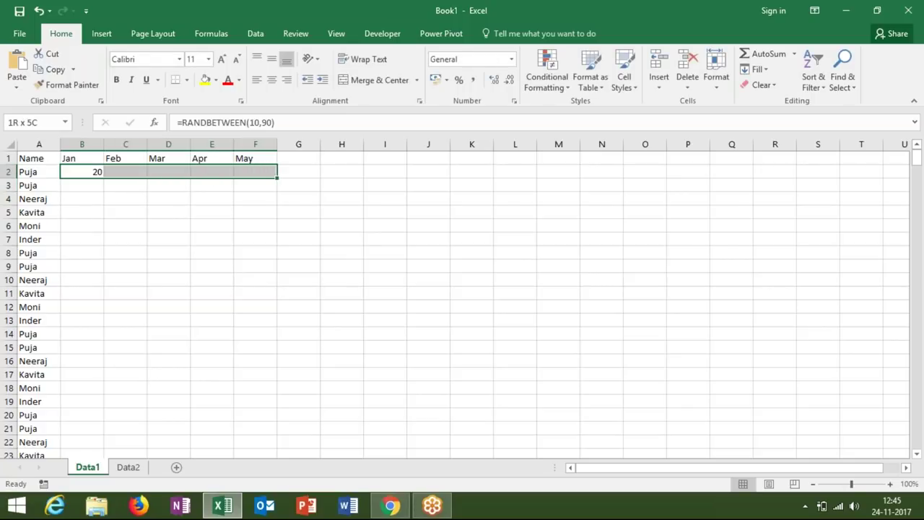
Step: Fill the random-number formulas in B2:F2 down to row 391
{"action": "key", "text": "Left"}
{"action": "key", "text": "ctrl+Down"}
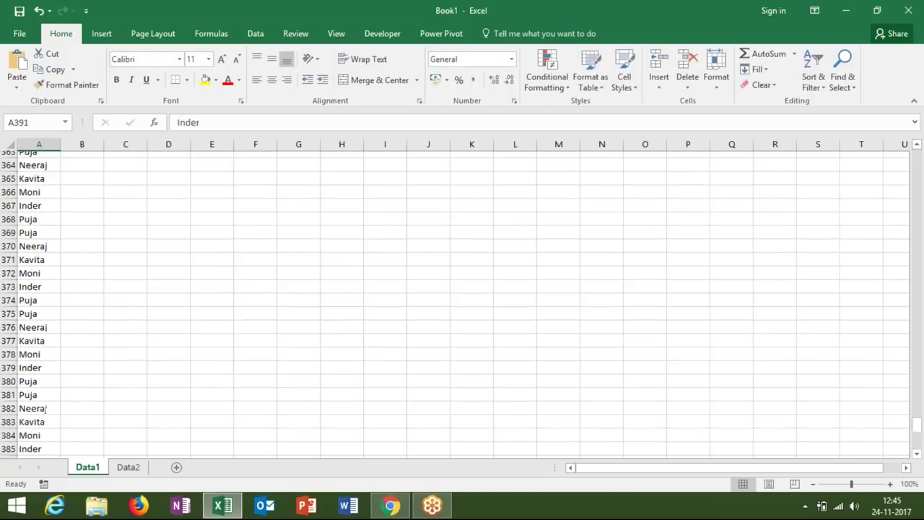
{"action": "key", "text": "Right"}
{"action": "key", "text": "ctrl+shift+Up"}
{"action": "key", "text": "shift+Right"}
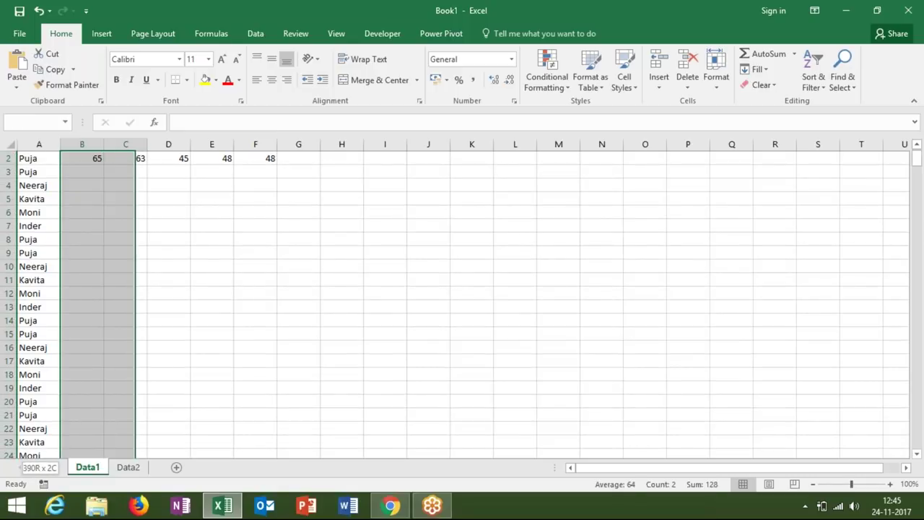
{"action": "key", "text": "shift+Right"}
{"action": "key", "text": "shift+Right"}
{"action": "key", "text": "shift+Right"}
{"action": "key", "text": "ctrl+d"}
Step: Copy the random-number block, paste it as values, then undo that paste
{"action": "key", "text": "ctrl+c"}
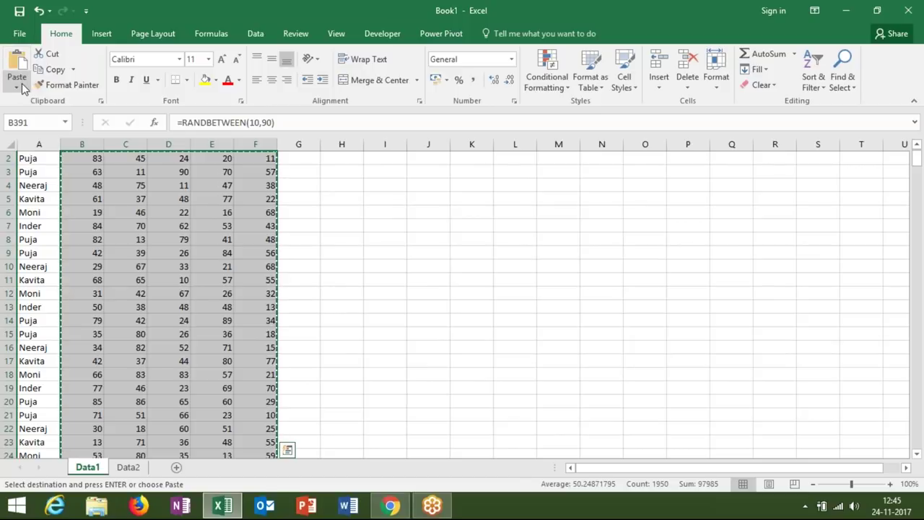
{"action": "left_click", "coordinate": [16, 86]}
{"action": "left_click", "coordinate": [14, 176]}
{"action": "key", "text": "ctrl+period"}
{"action": "key", "text": "ctrl+period"}
{"action": "key", "text": "ctrl+period"}
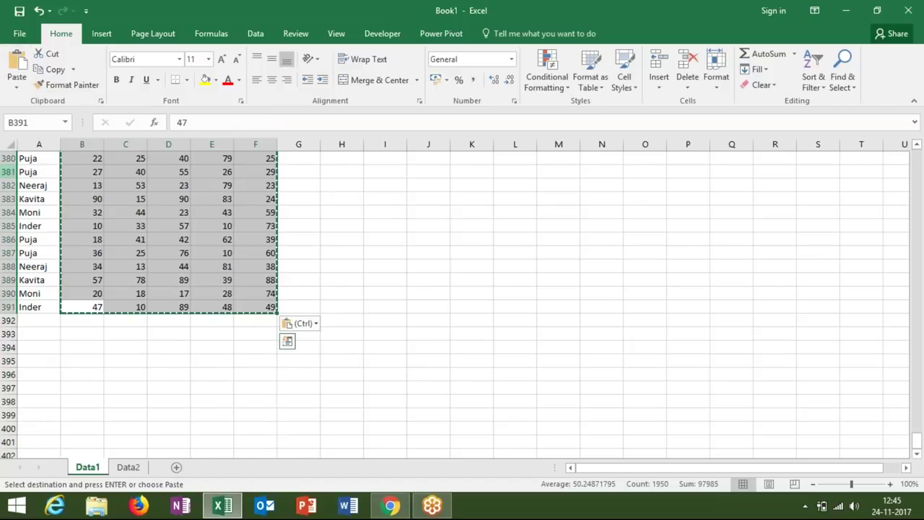
{"action": "key", "text": "Escape"}
{"action": "key", "text": "ctrl+Up"}
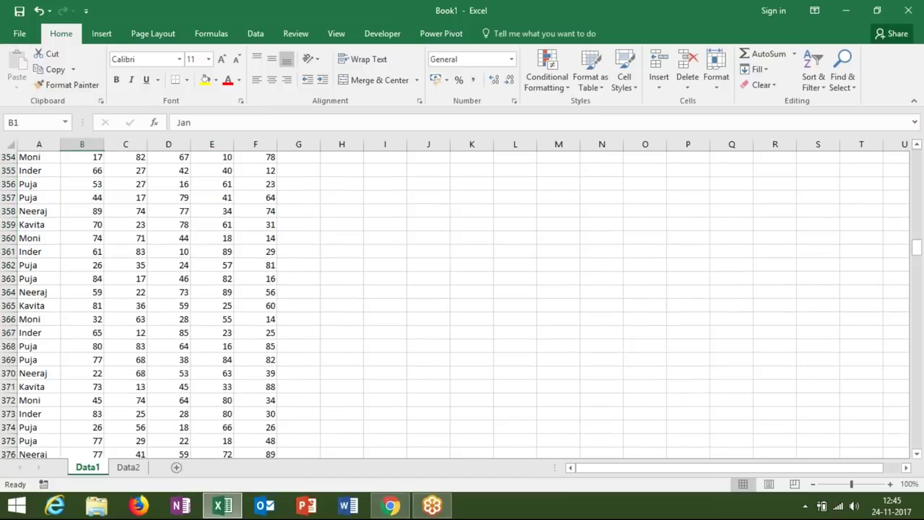
{"action": "key", "text": "ctrl+z"}
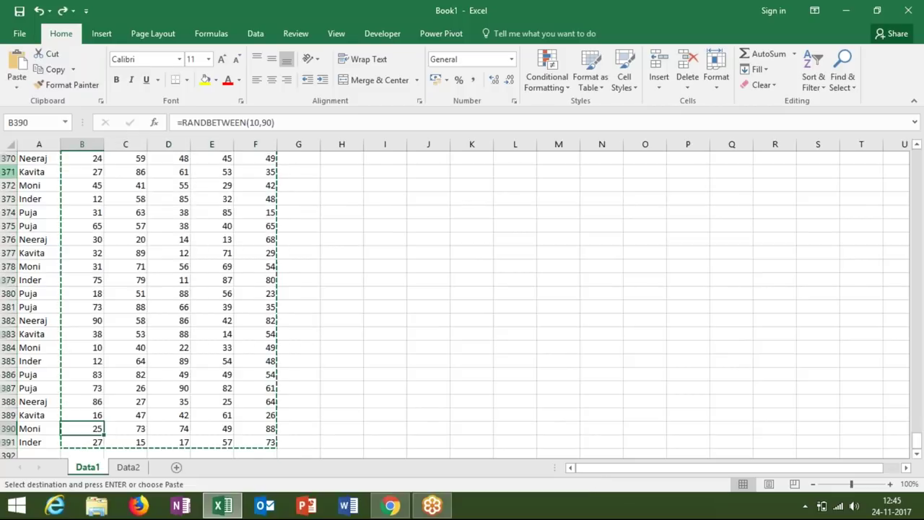
{"action": "key", "text": "ctrl+Home"}
Step: Select A1:F391, group Data1 with Data2, paste values onto both, then ungroup
{"action": "left_click_drag", "start_coordinate": [29, 158], "coordinate": [238, 158]}
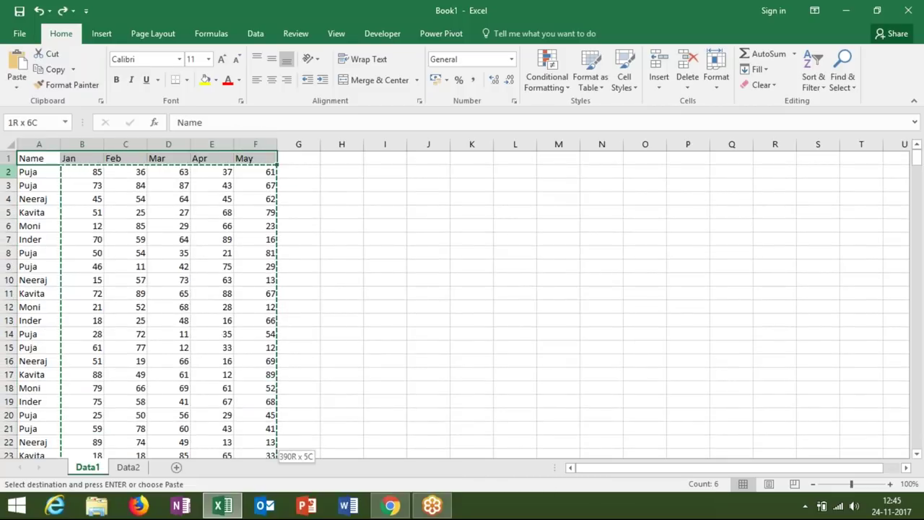
{"action": "key", "text": "ctrl+shift+Down"}
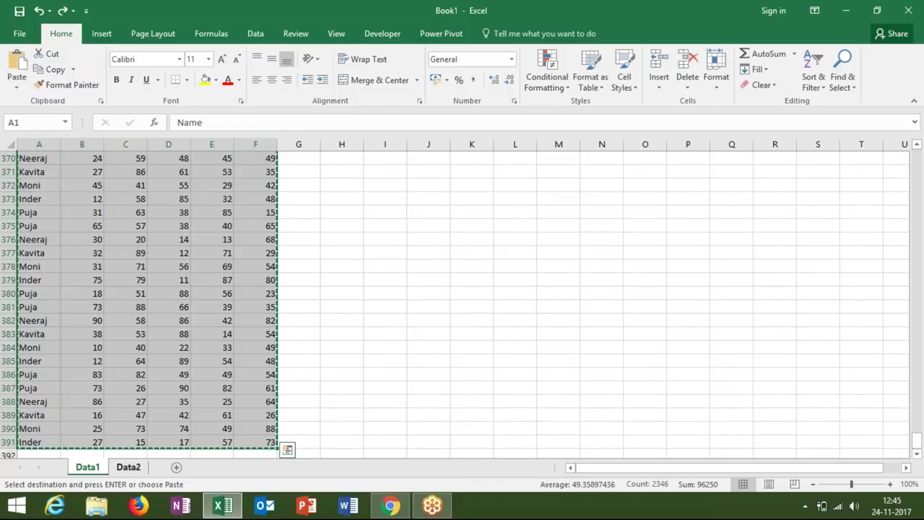
{"action": "left_click", "coordinate": [129, 467]}
{"action": "left_click", "coordinate": [87, 467]}
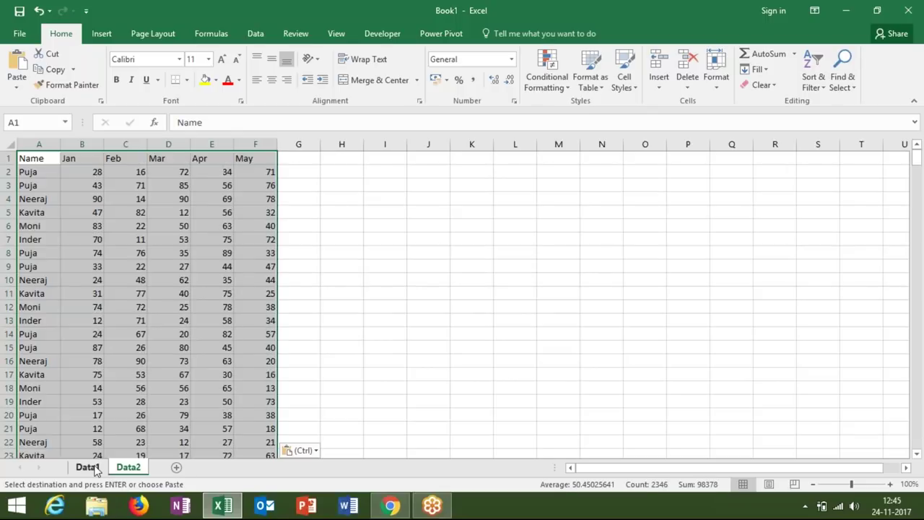
{"action": "left_click", "coordinate": [93, 467], "text": "ctrl"}
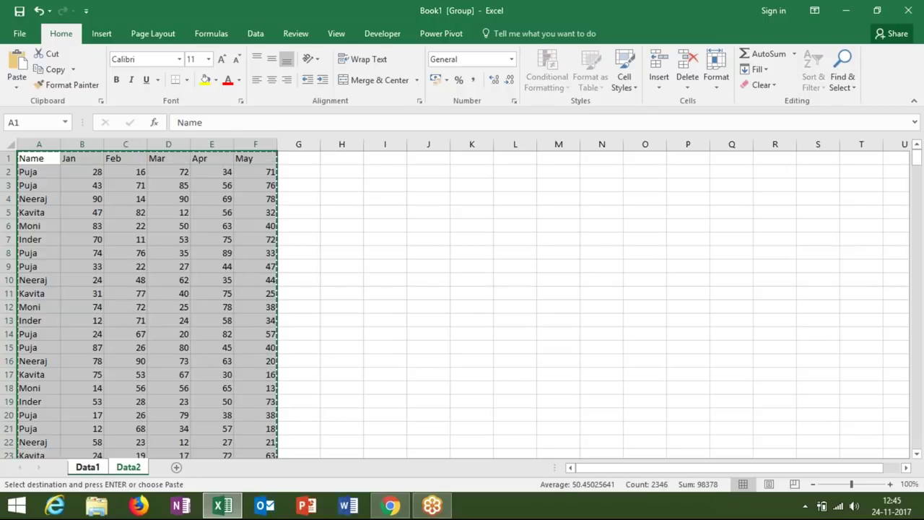
{"action": "left_click", "coordinate": [16, 87]}
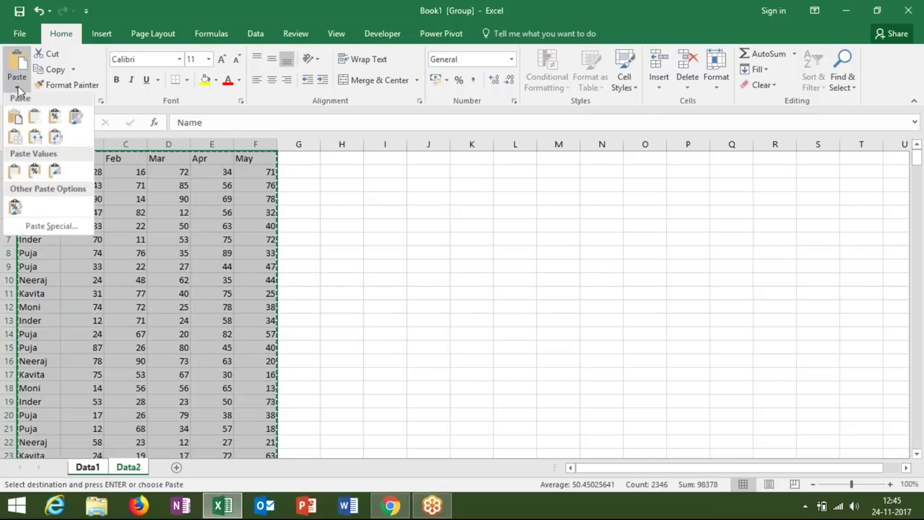
{"action": "left_click", "coordinate": [16, 174]}
{"action": "key", "text": "Escape"}
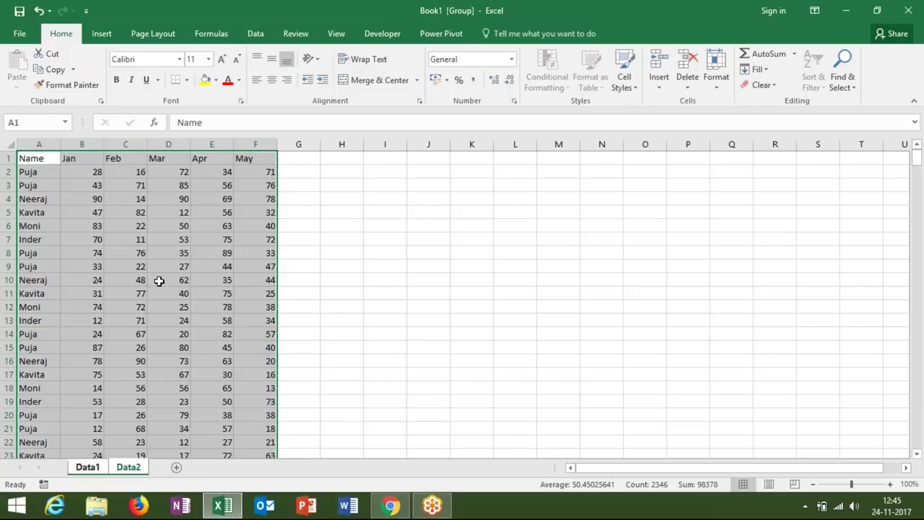
{"action": "left_click", "coordinate": [165, 302]}
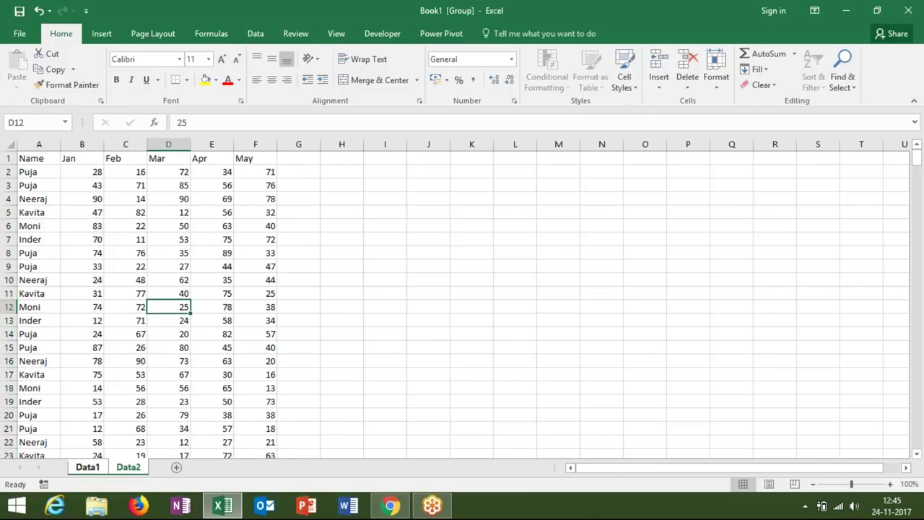
{"action": "left_click", "coordinate": [172, 469]}
Step: Add a new sheet named Pivot
{"action": "left_click", "coordinate": [172, 469]}
{"action": "double_click", "coordinate": [172, 467]}
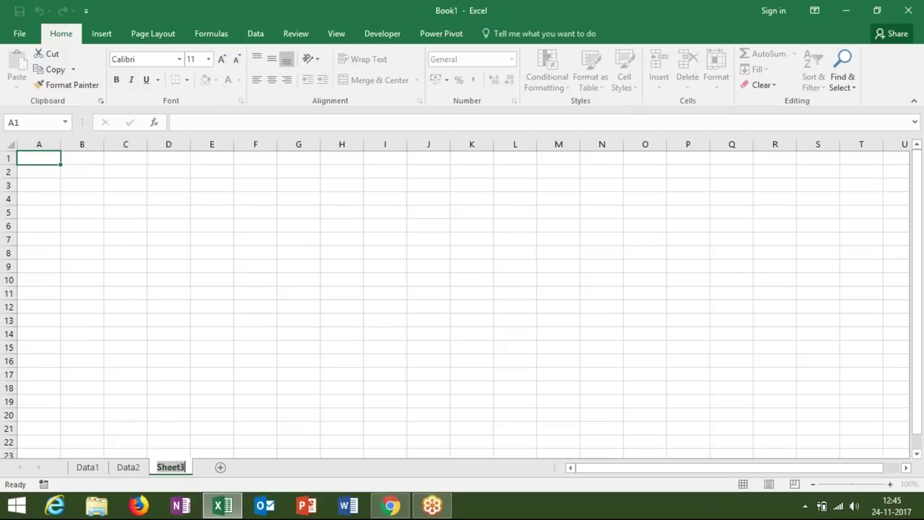
{"action": "type", "text": "Pivot"}
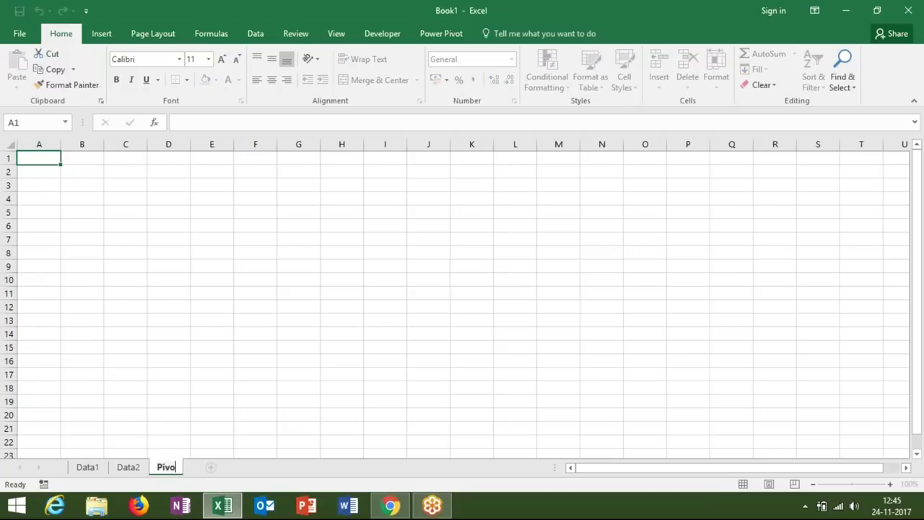
{"action": "key", "text": "Return"}
{"action": "left_click", "coordinate": [168, 415]}
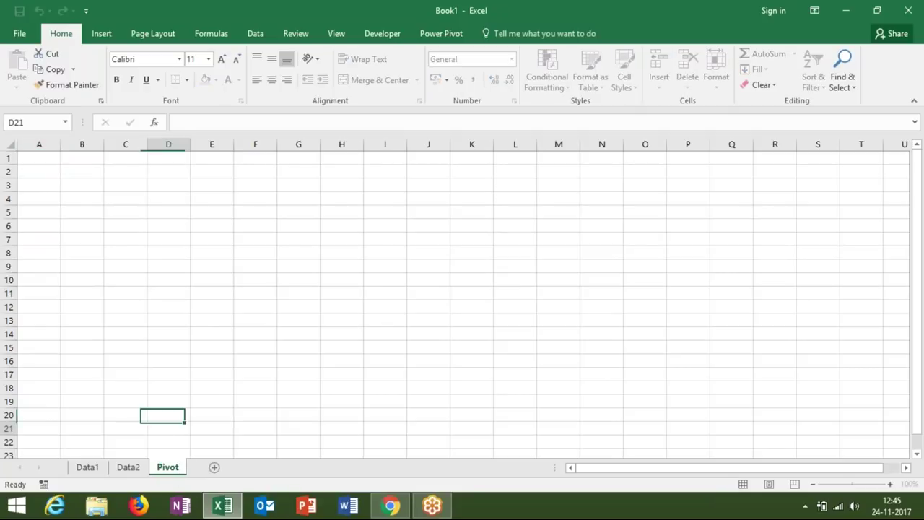
Step: Rename the Data1 sheet to 2016 and the Data2 sheet to 2017
{"action": "left_click", "coordinate": [90, 471]}
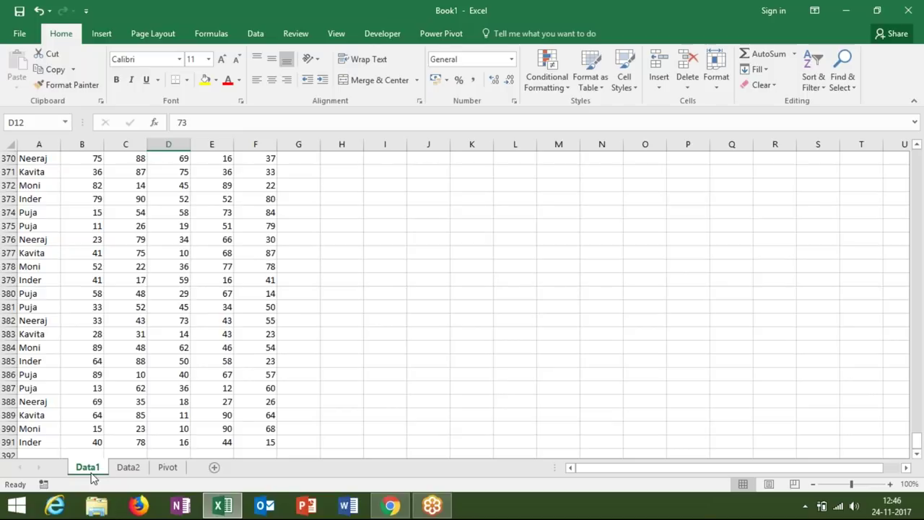
{"action": "double_click", "coordinate": [88, 468]}
{"action": "type", "text": "2016"}
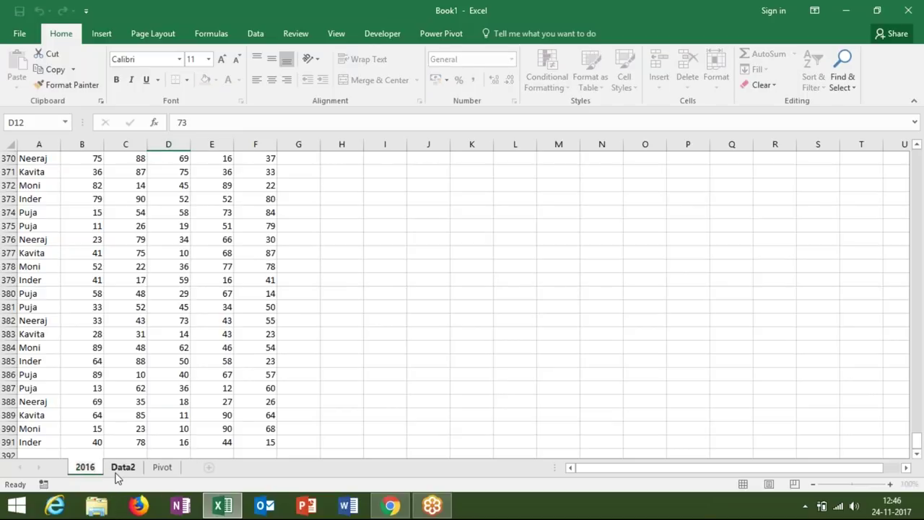
{"action": "left_click", "coordinate": [117, 469]}
{"action": "double_click", "coordinate": [116, 473]}
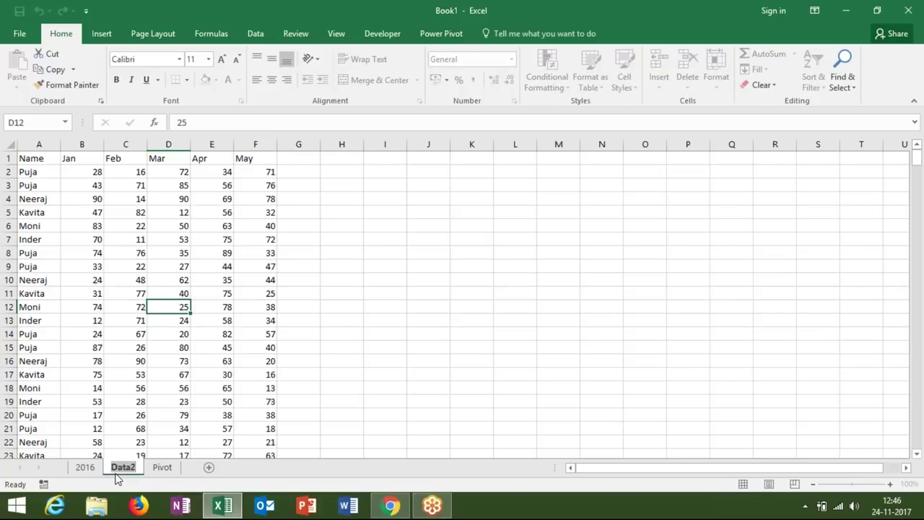
{"action": "type", "text": "2017"}
{"action": "key", "text": "Return"}
{"action": "left_click", "coordinate": [125, 428]}
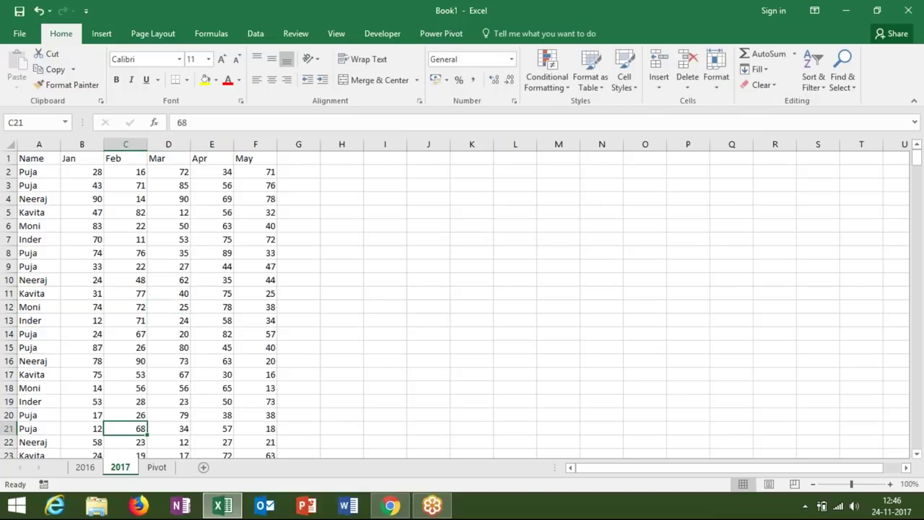
{"action": "left_click", "coordinate": [87, 468]}
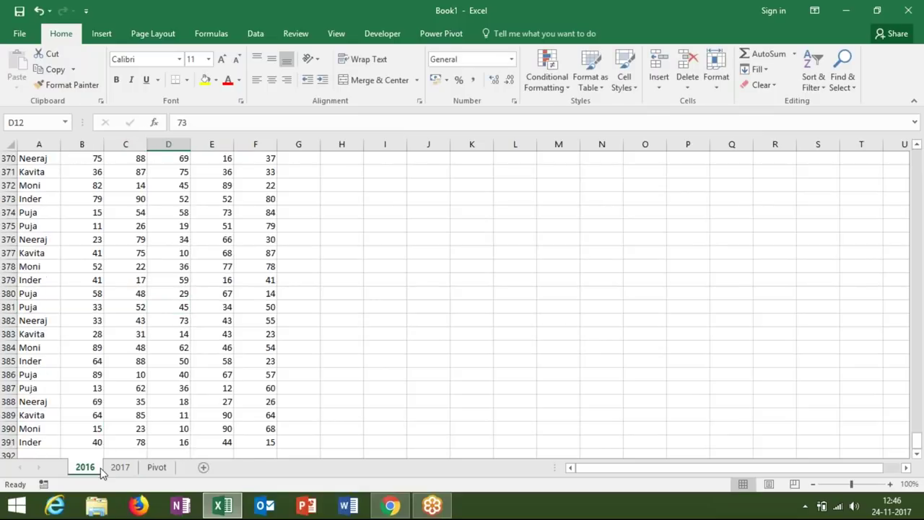
{"action": "left_click", "coordinate": [115, 467]}
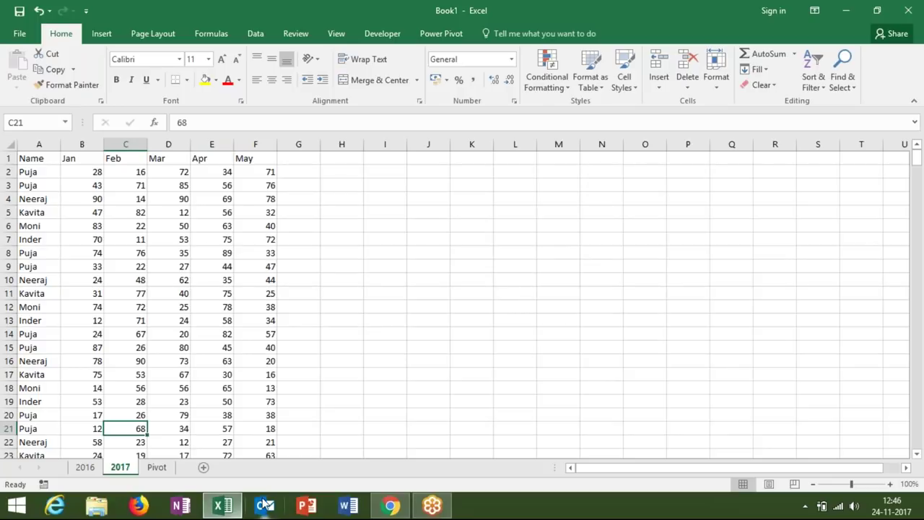
Step: Switch from Excel to Gmail in the browser
{"action": "mouse_move", "coordinate": [390, 506]}
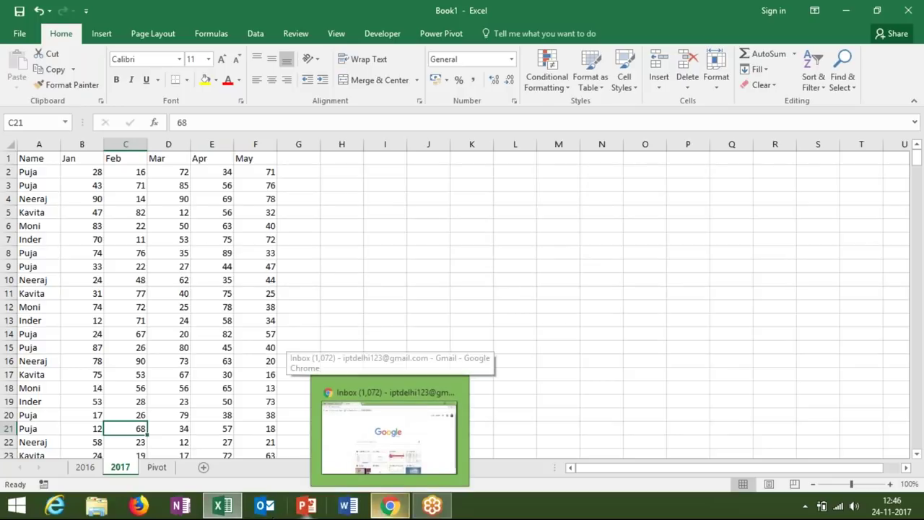
{"action": "left_click", "coordinate": [226, 509]}
{"action": "left_click", "coordinate": [226, 510]}
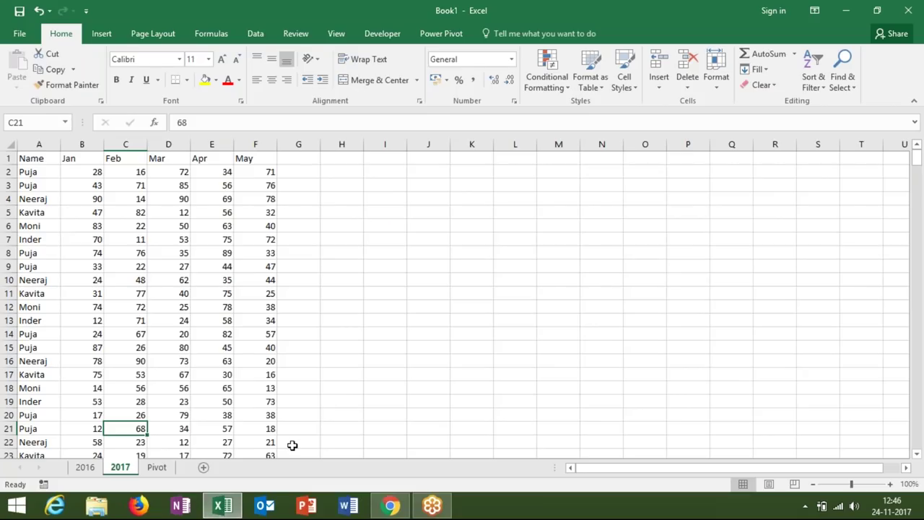
{"action": "left_click", "coordinate": [402, 506]}
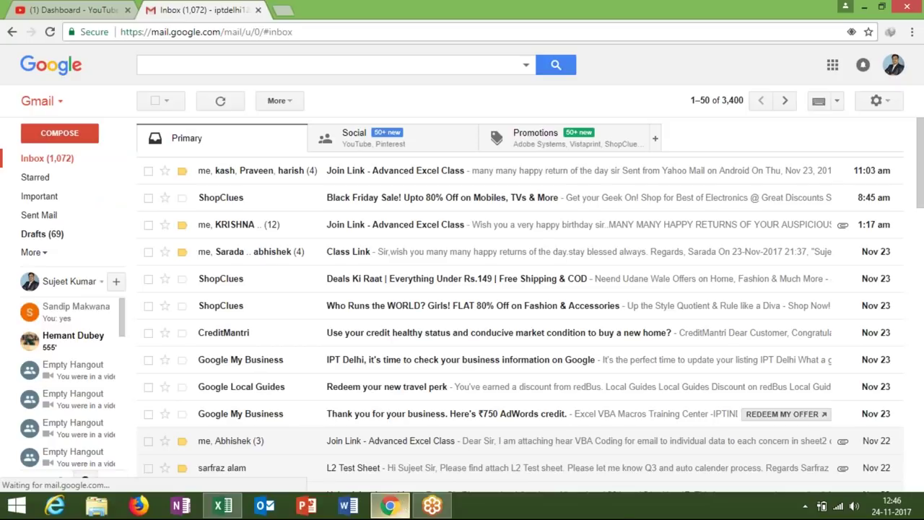
Step: Glance at the Join Link conversation, then delete the ShopClues Black Friday sale email
{"action": "left_click", "coordinate": [469, 177]}
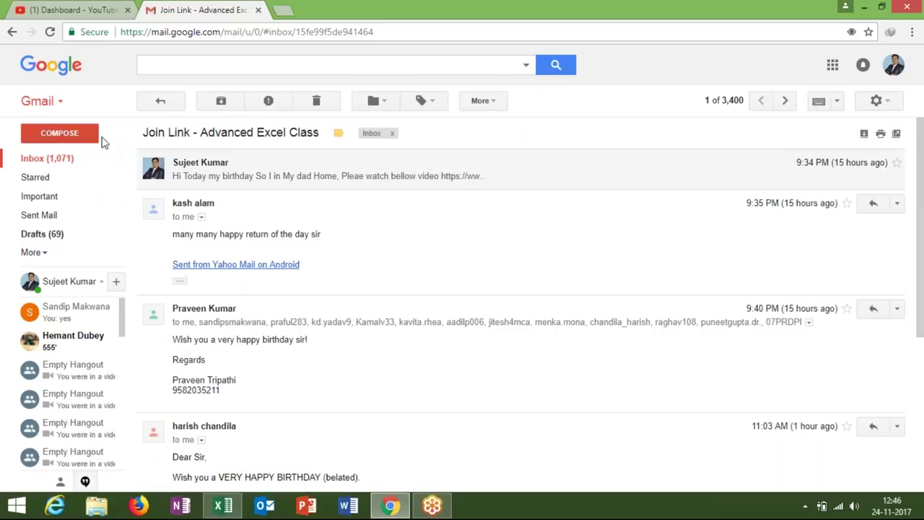
{"action": "left_click", "coordinate": [73, 160]}
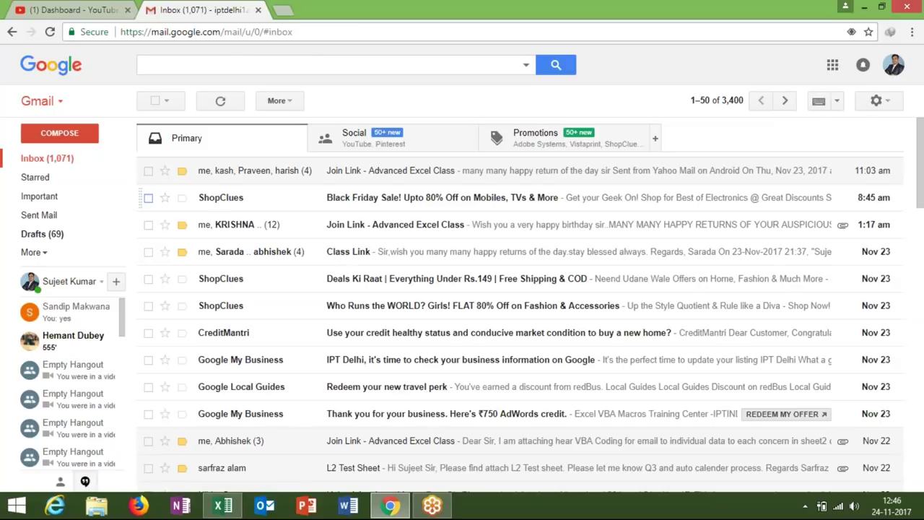
{"action": "left_click", "coordinate": [148, 197]}
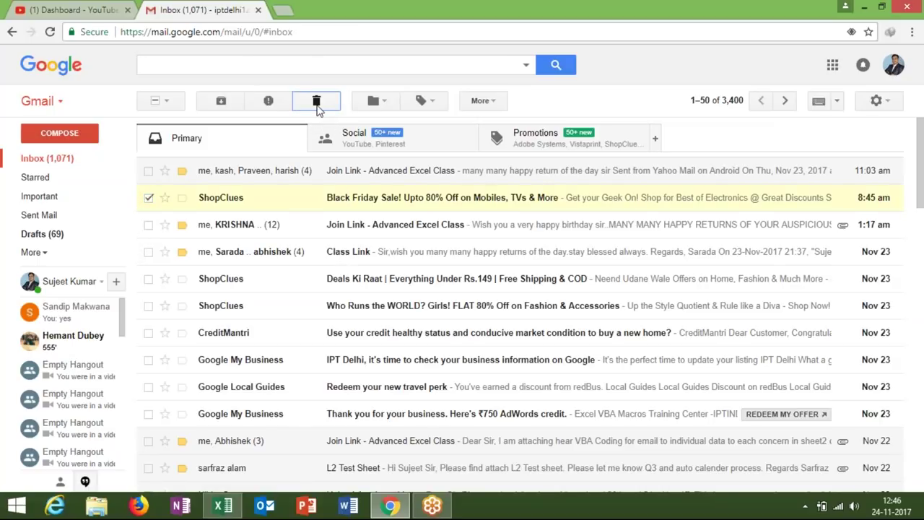
{"action": "left_click", "coordinate": [316, 105]}
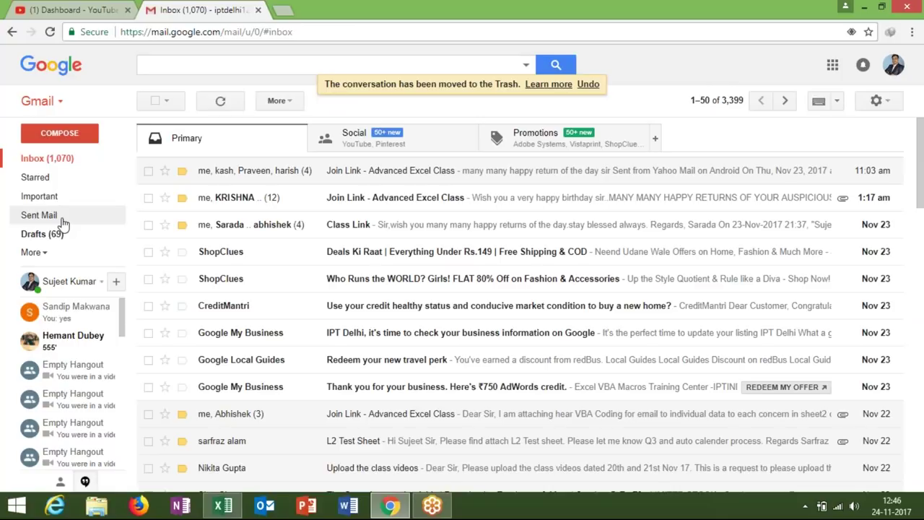
Step: Open the sent Join Link - Advanced Excel Class message, check its recipients, and send a reply
{"action": "left_click", "coordinate": [60, 216]}
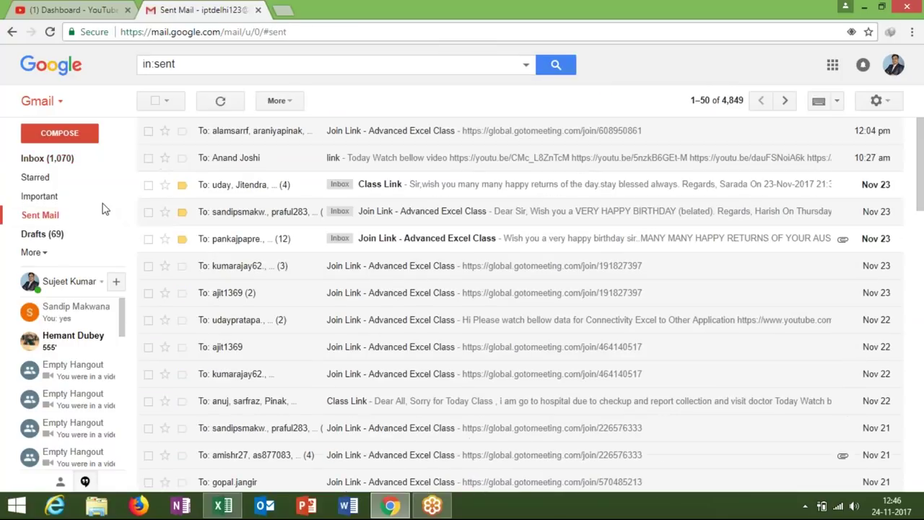
{"action": "left_click", "coordinate": [448, 139]}
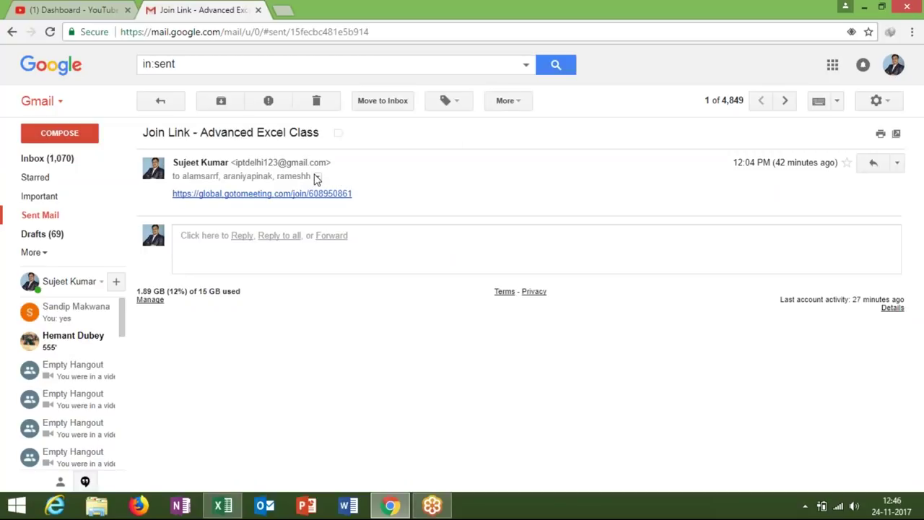
{"action": "left_click", "coordinate": [317, 177]}
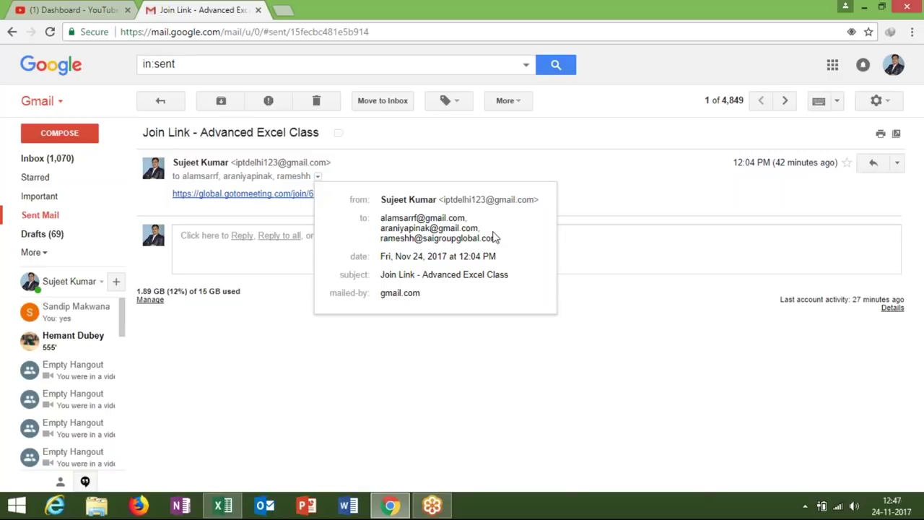
{"action": "double_click", "coordinate": [487, 237]}
{"action": "triple_click", "coordinate": [483, 234]}
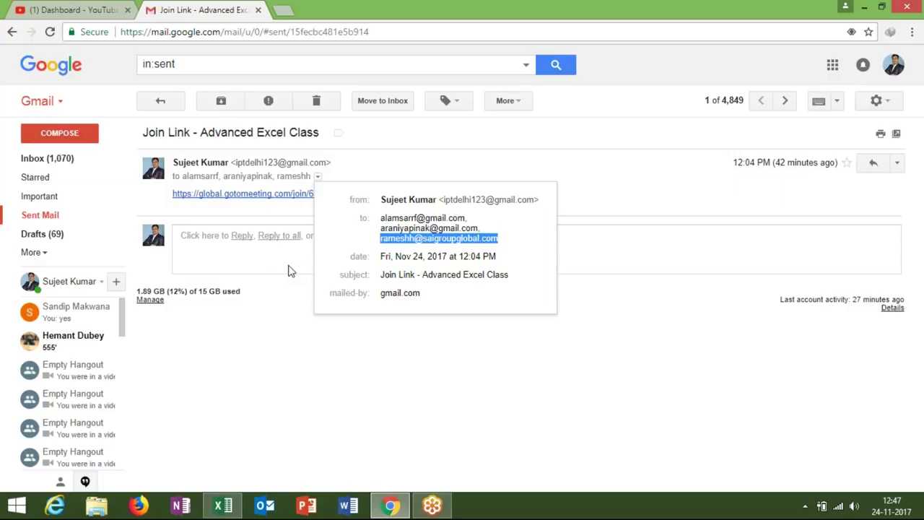
{"action": "left_click", "coordinate": [287, 271]}
{"action": "left_click", "coordinate": [282, 244]}
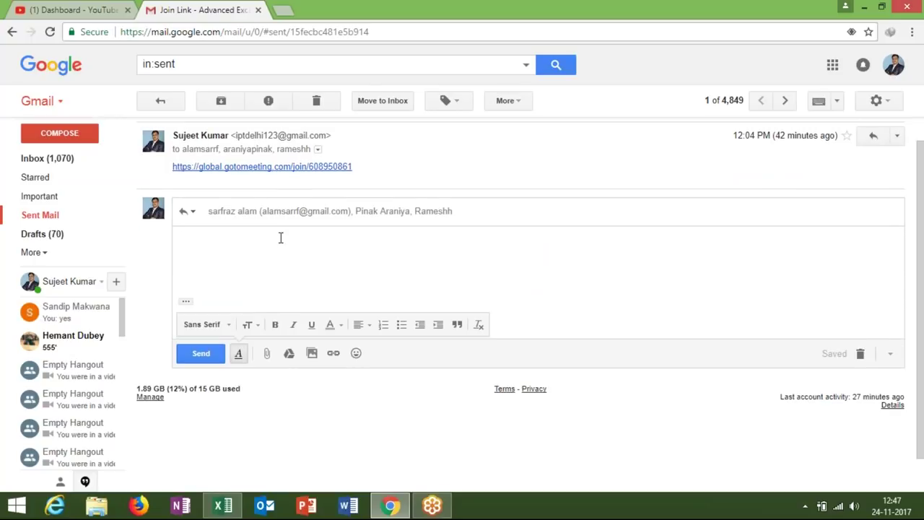
{"action": "left_click", "coordinate": [202, 353]}
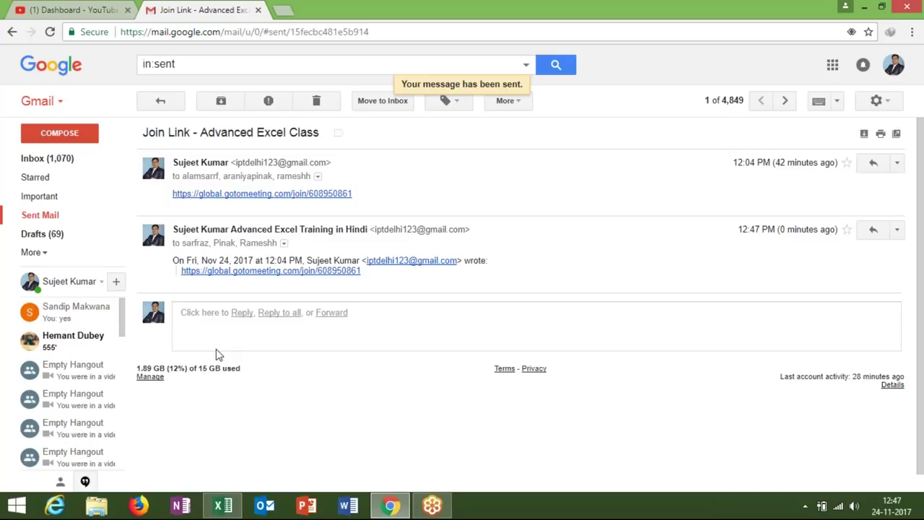
{"action": "key", "text": "alt+Tab"}
{"action": "left_click", "coordinate": [184, 335]}
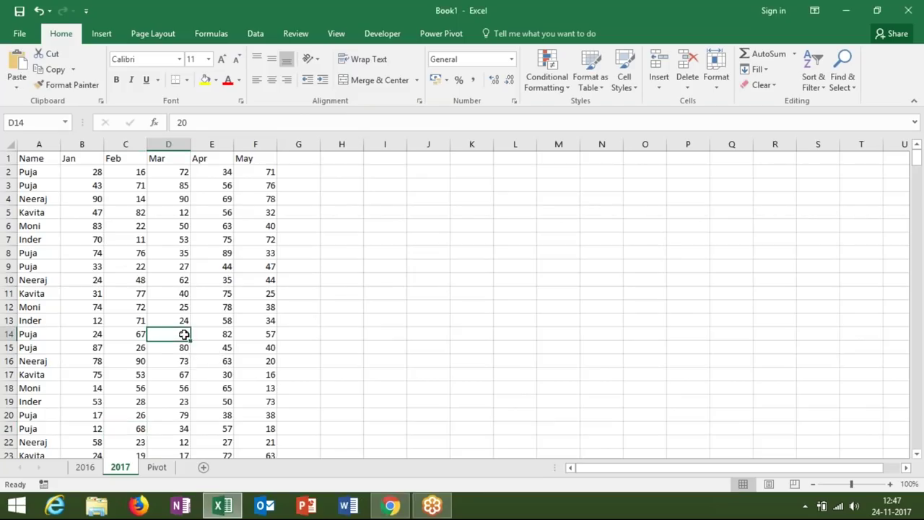
{"action": "left_click", "coordinate": [85, 467]}
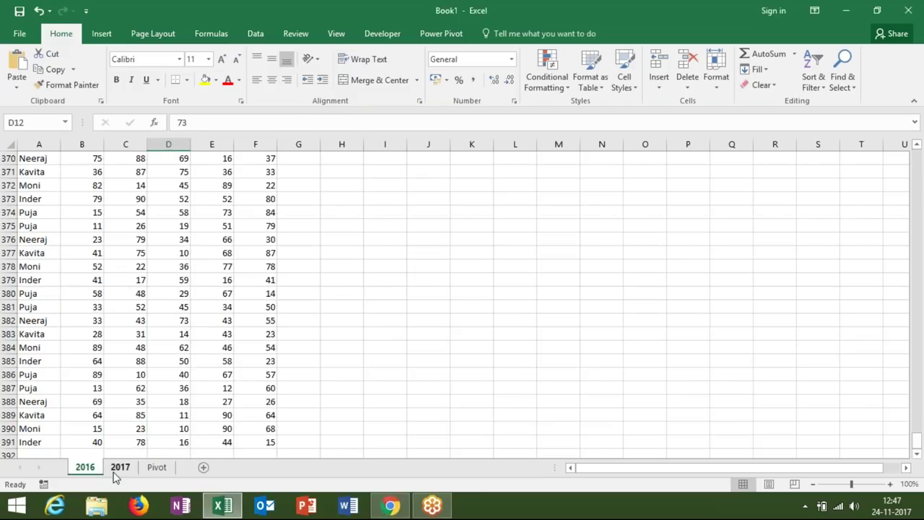
{"action": "left_click", "coordinate": [118, 469]}
{"action": "left_click", "coordinate": [152, 470]}
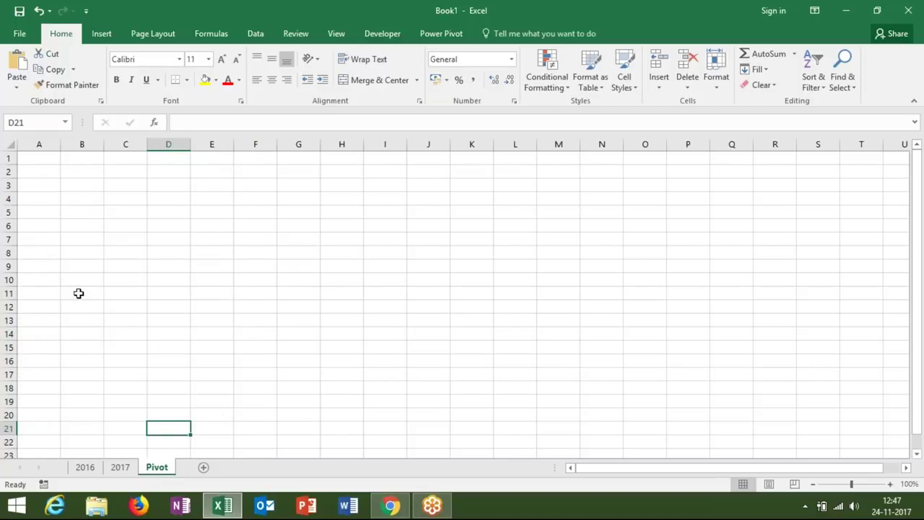
{"action": "left_click", "coordinate": [43, 177]}
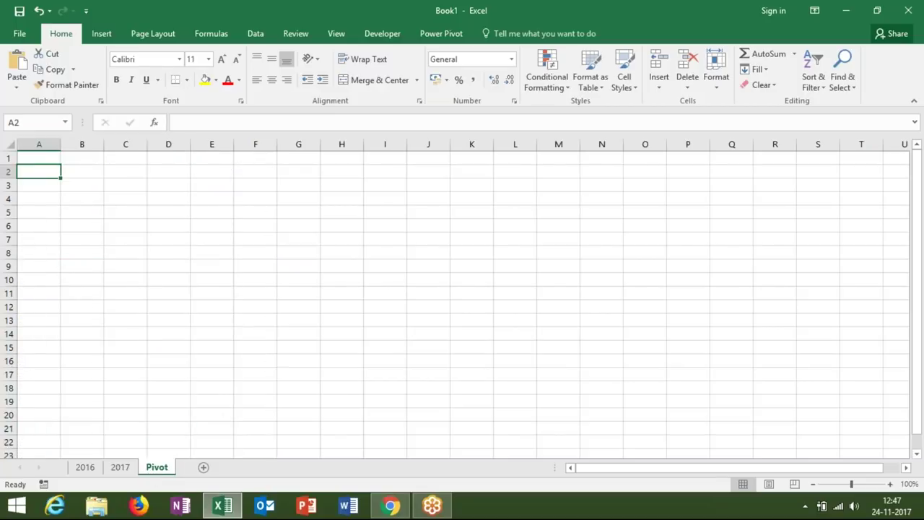
{"action": "key", "text": "Up"}
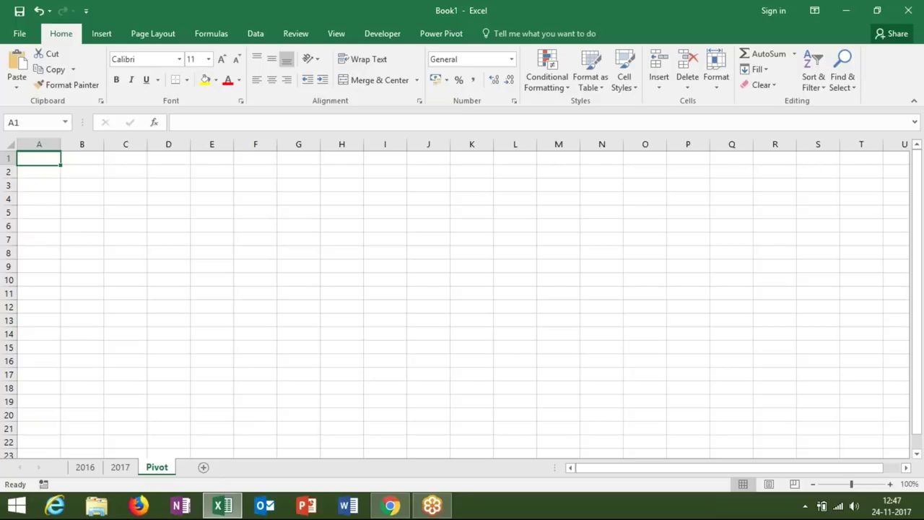
{"action": "left_click", "coordinate": [49, 173]}
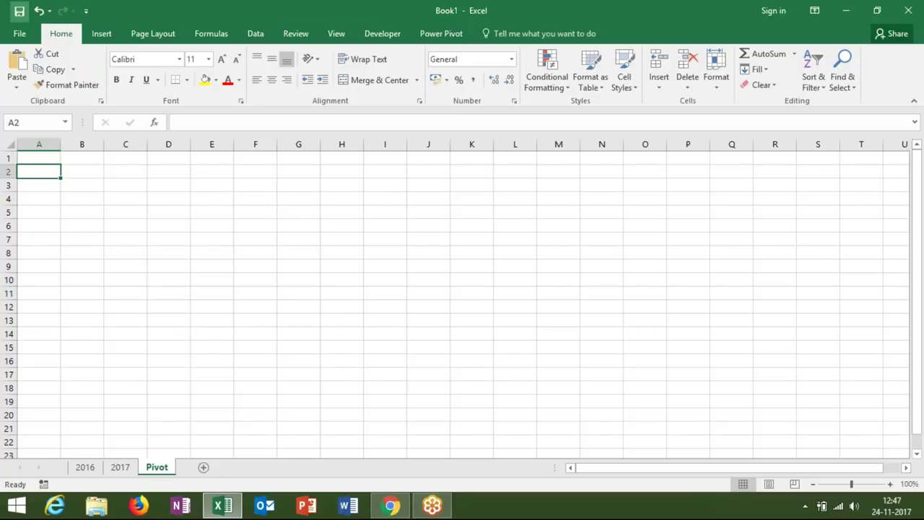
Step: Save the workbook on the Desktop as the macro-enabled file MPivot
{"action": "left_click", "coordinate": [19, 11]}
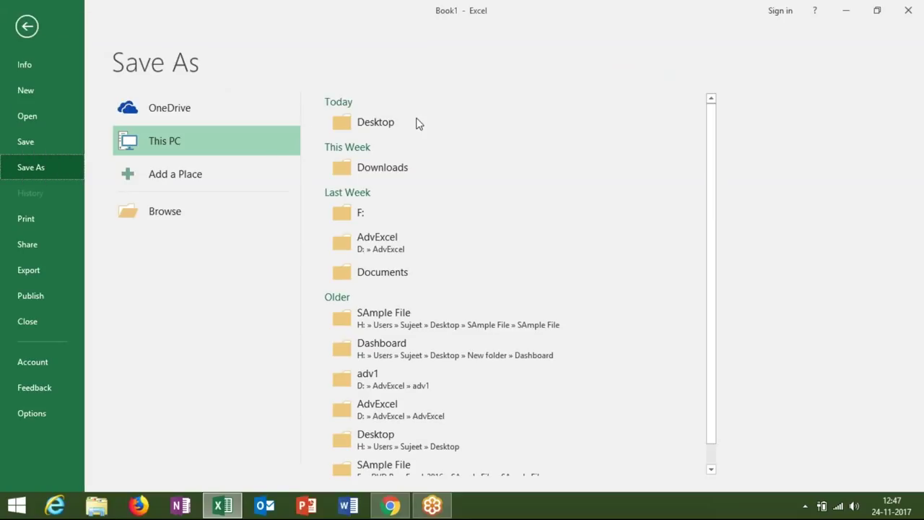
{"action": "left_click", "coordinate": [405, 125]}
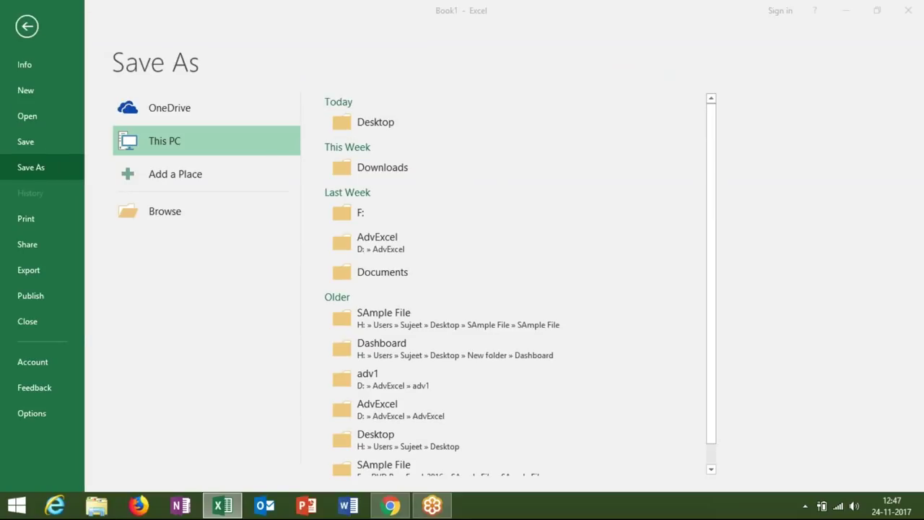
{"action": "type", "text": "M"}
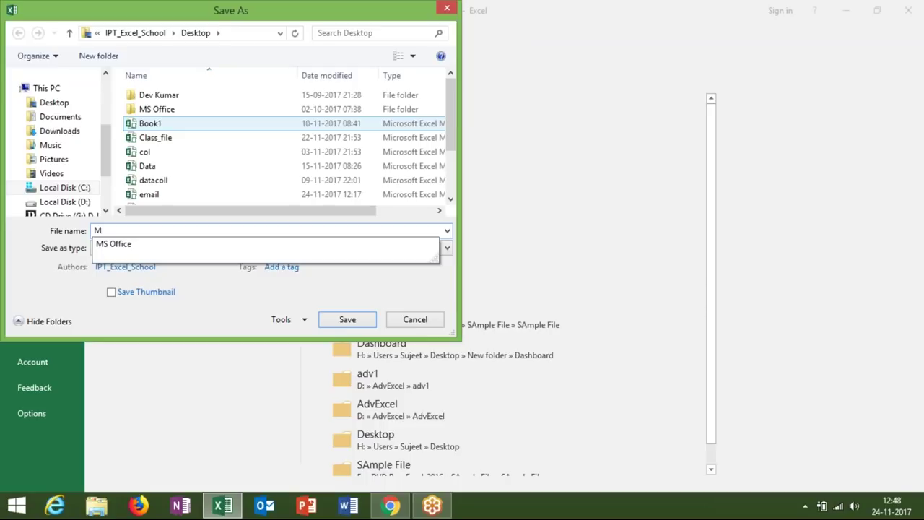
{"action": "type", "text": "Pivot"}
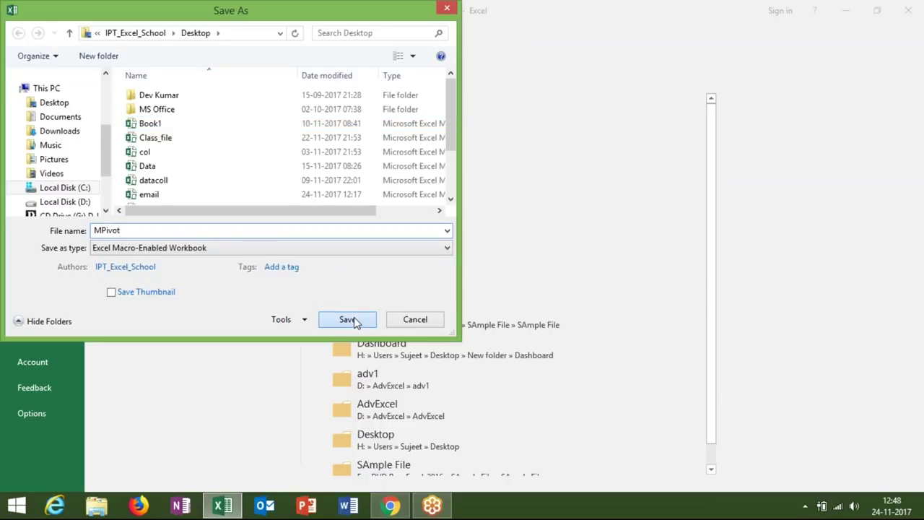
{"action": "left_click", "coordinate": [354, 319]}
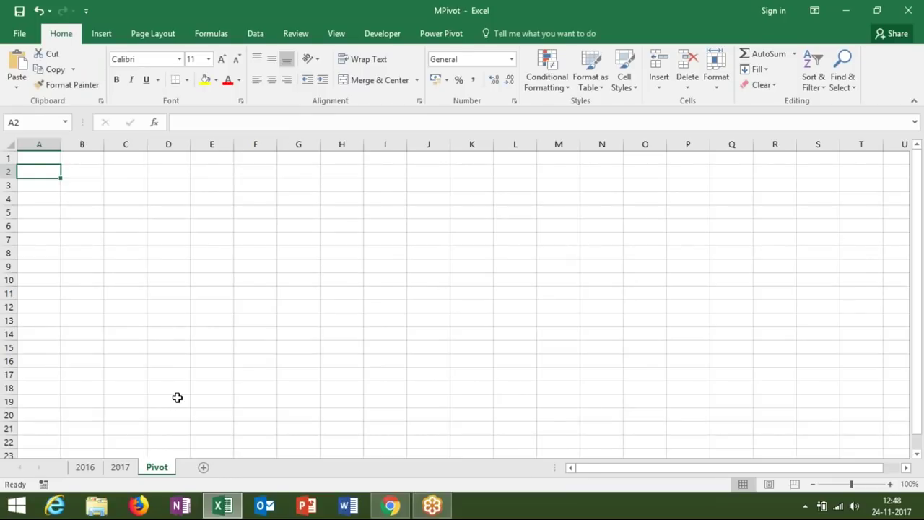
{"action": "double_click", "coordinate": [455, 16]}
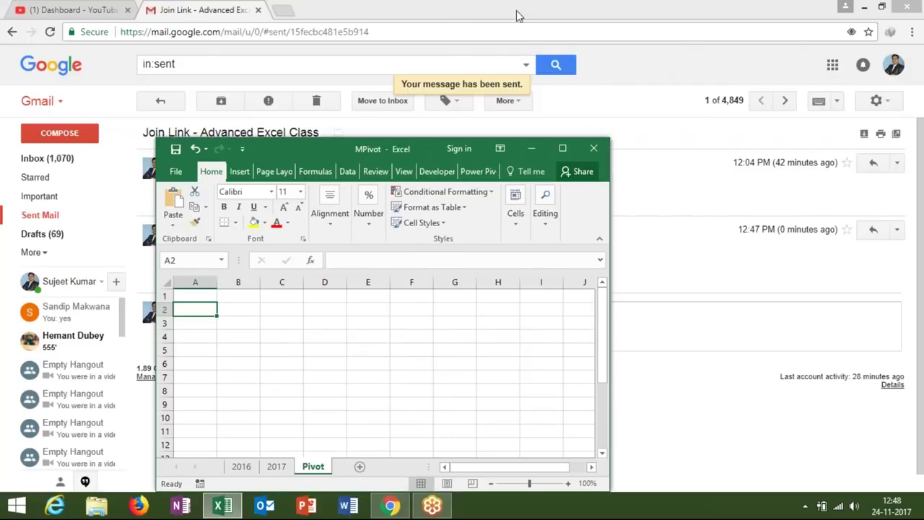
Step: Restore the Gmail browser window and close it
{"action": "left_click", "coordinate": [395, 13]}
{"action": "double_click", "coordinate": [394, 13]}
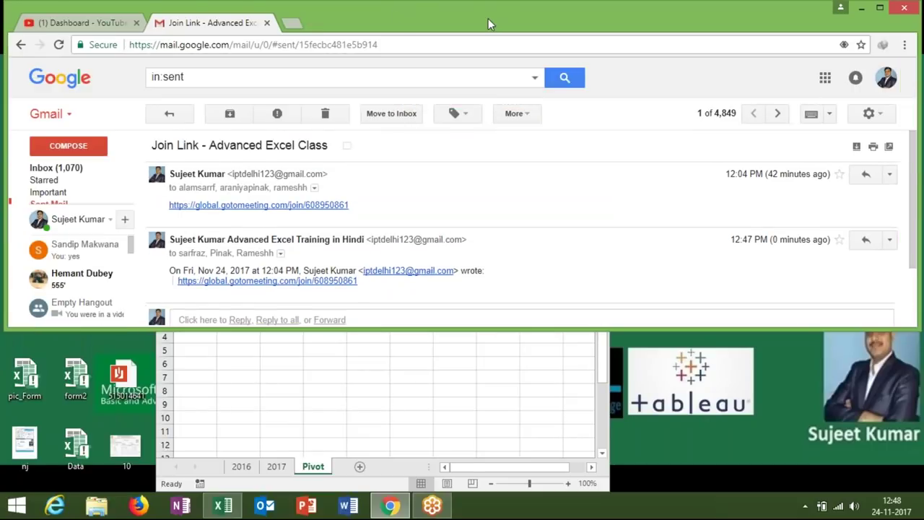
{"action": "left_click_drag", "start_coordinate": [488, 18], "coordinate": [423, 70]}
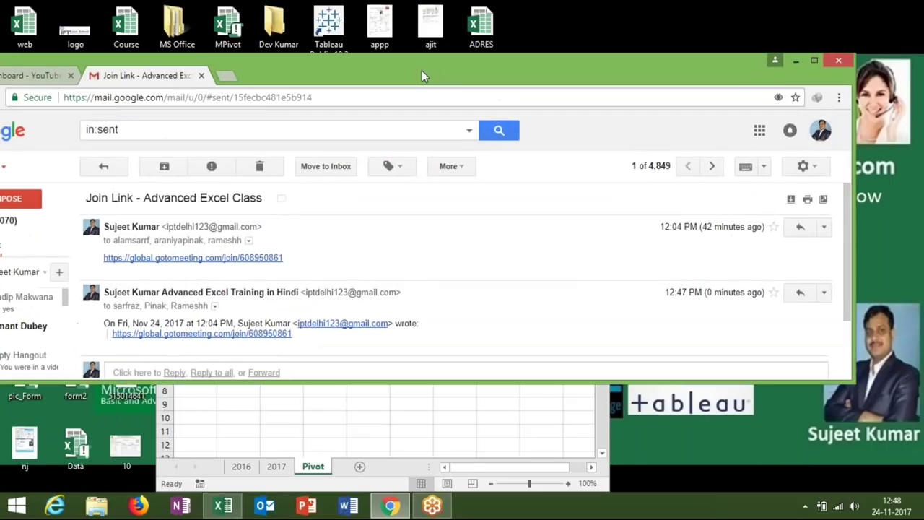
{"action": "left_click", "coordinate": [840, 64]}
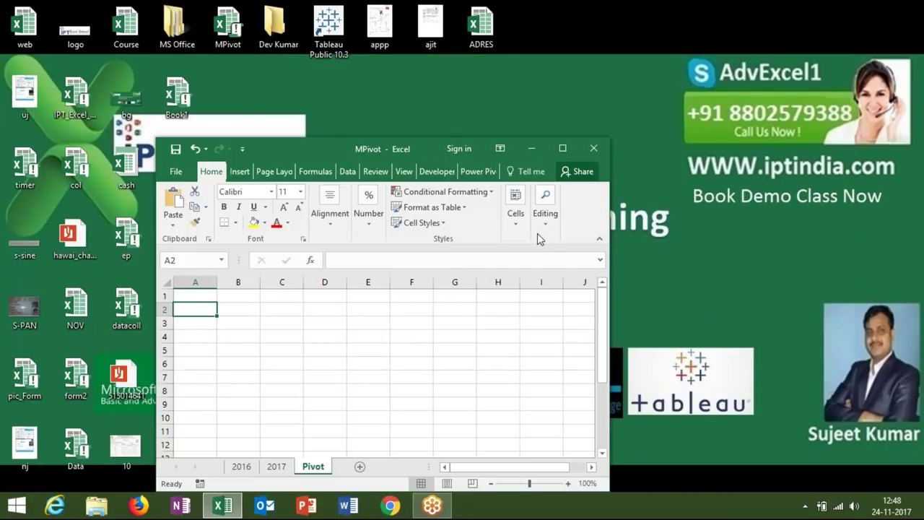
Step: Maximize Excel, check the 2016 and 2017 data sheets, and return to the empty Pivot sheet
{"action": "left_click", "coordinate": [563, 148]}
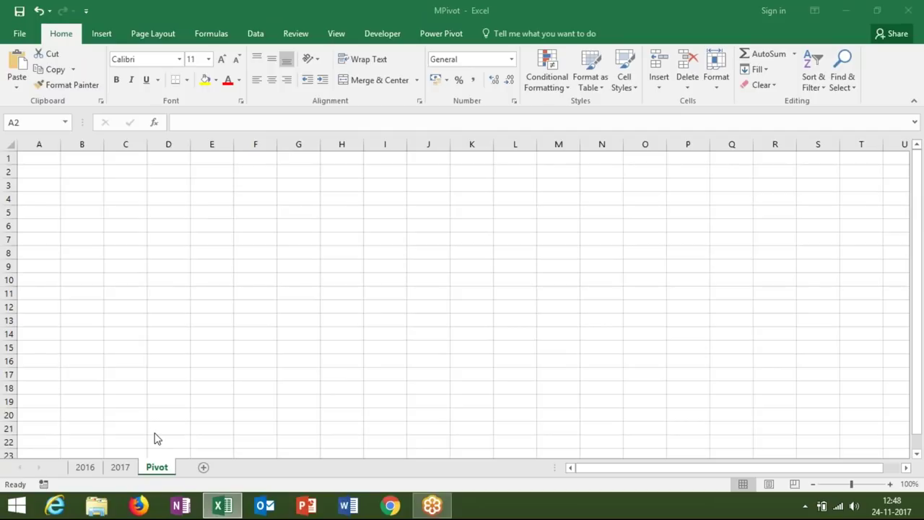
{"action": "left_click", "coordinate": [88, 468]}
{"action": "left_click", "coordinate": [124, 470]}
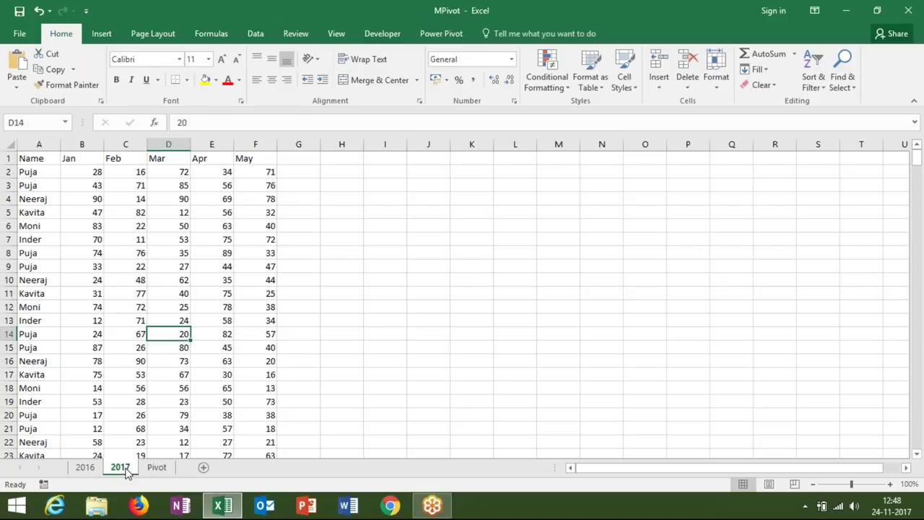
{"action": "left_click", "coordinate": [157, 467]}
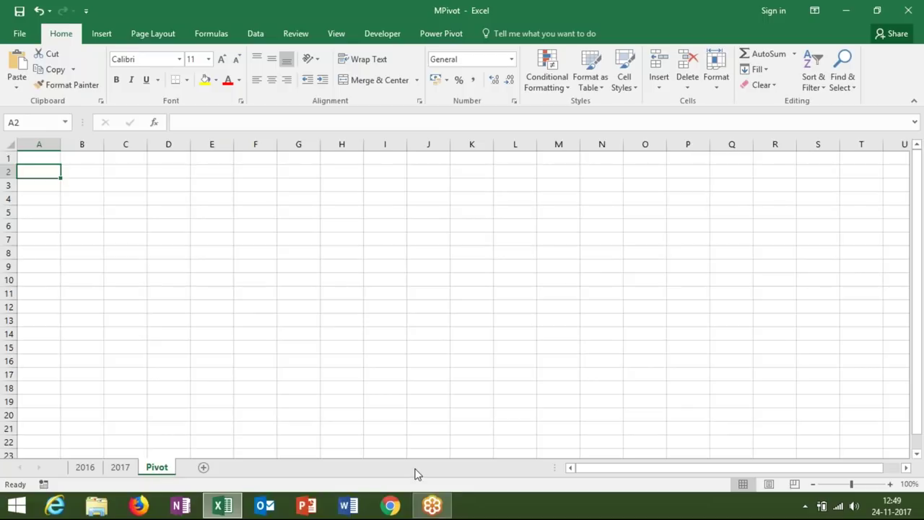
{"action": "left_click", "coordinate": [900, 33]}
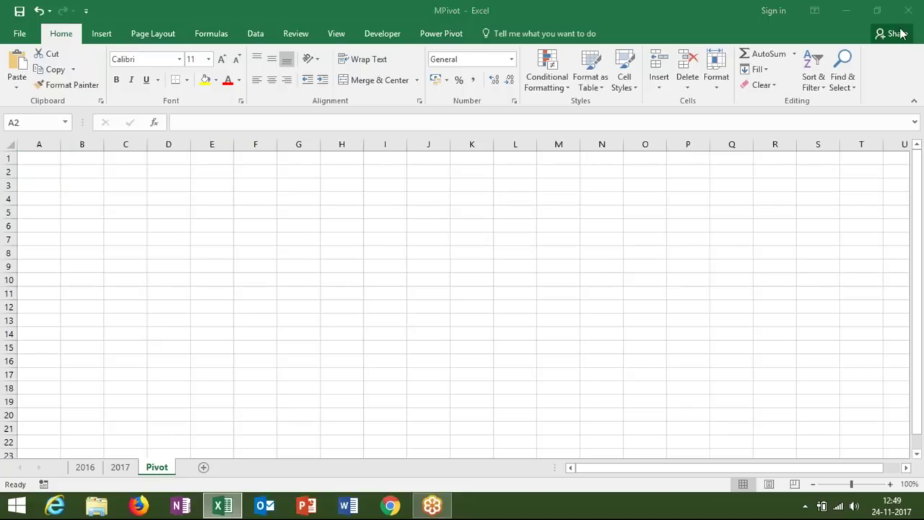
Step: Close Excel and launch Access 2016 by searching '2016' from the Start screen
{"action": "double_click", "coordinate": [640, 15]}
{"action": "left_click", "coordinate": [592, 150]}
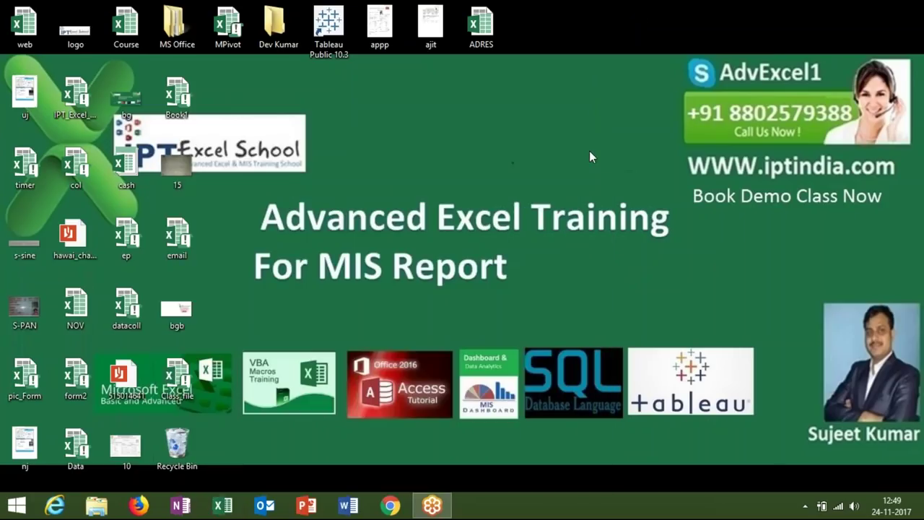
{"action": "left_click", "coordinate": [16, 506]}
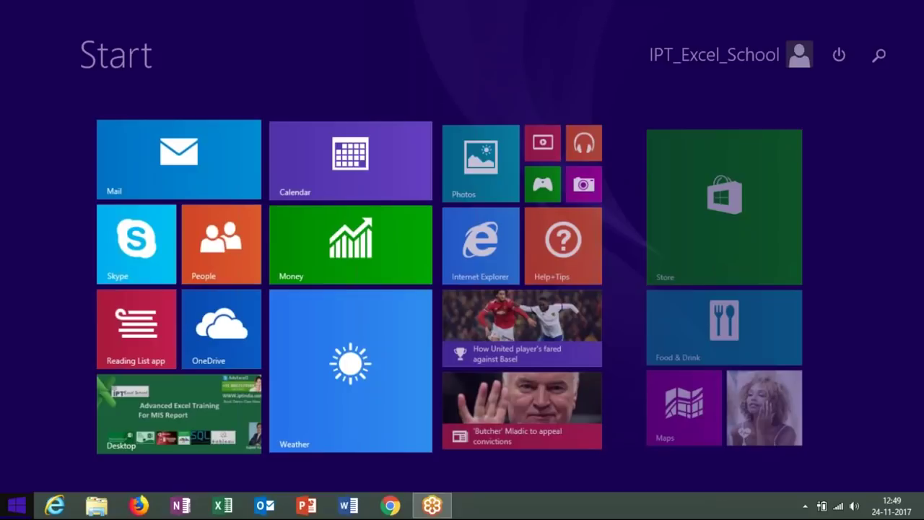
{"action": "type", "text": "2016"}
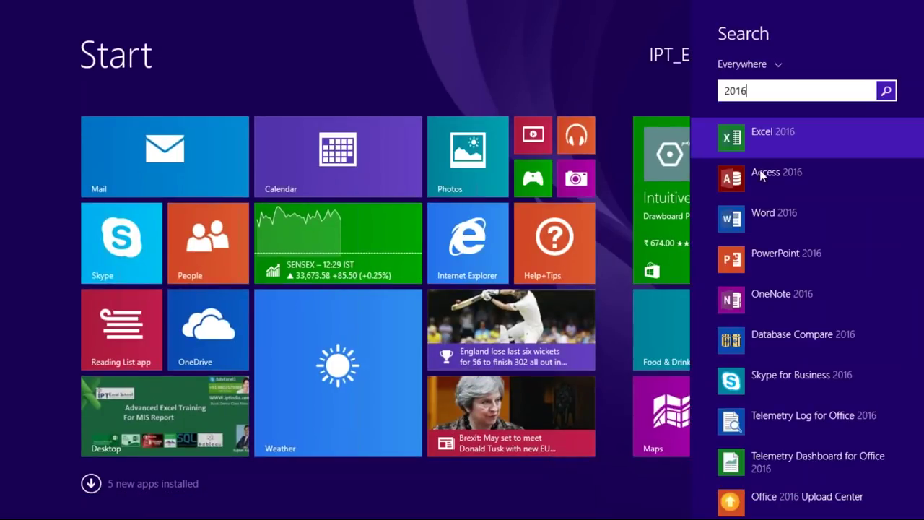
{"action": "left_click", "coordinate": [762, 173]}
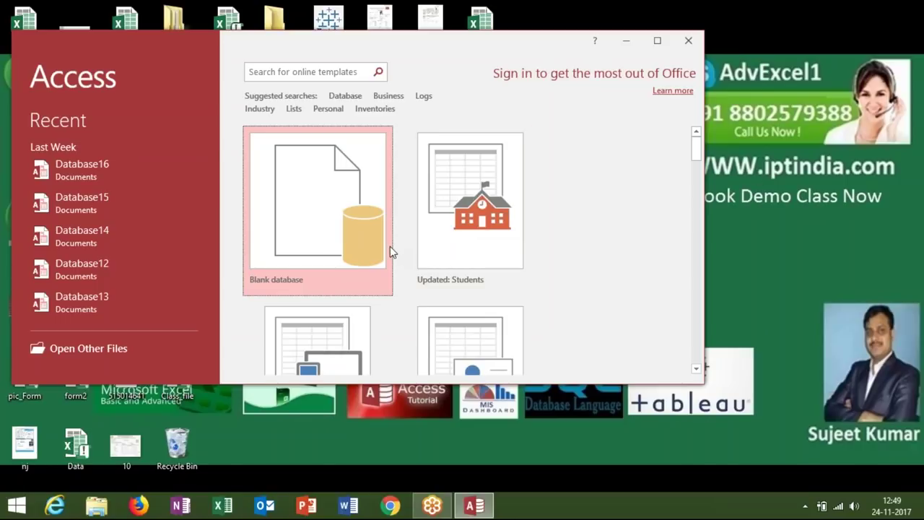
Step: Create a new blank database and maximize the Access window
{"action": "left_click", "coordinate": [358, 234]}
{"action": "left_click", "coordinate": [358, 234]}
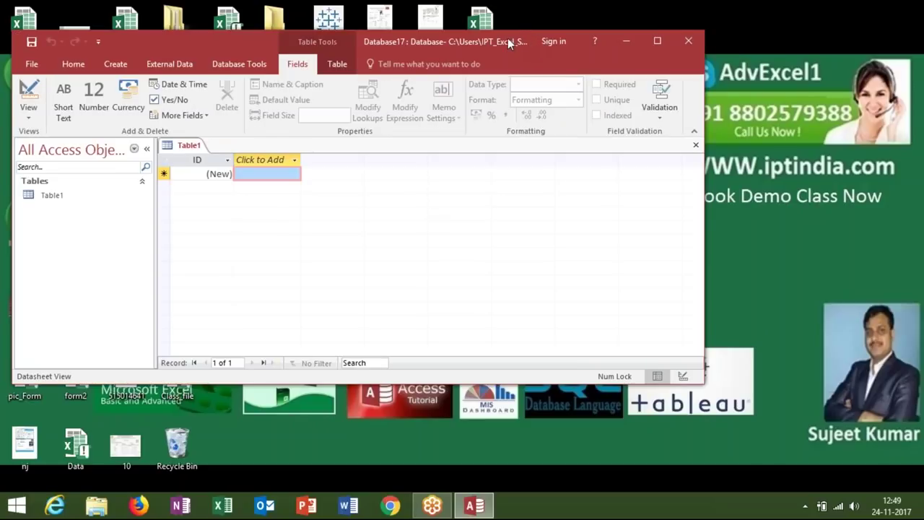
{"action": "double_click", "coordinate": [486, 38]}
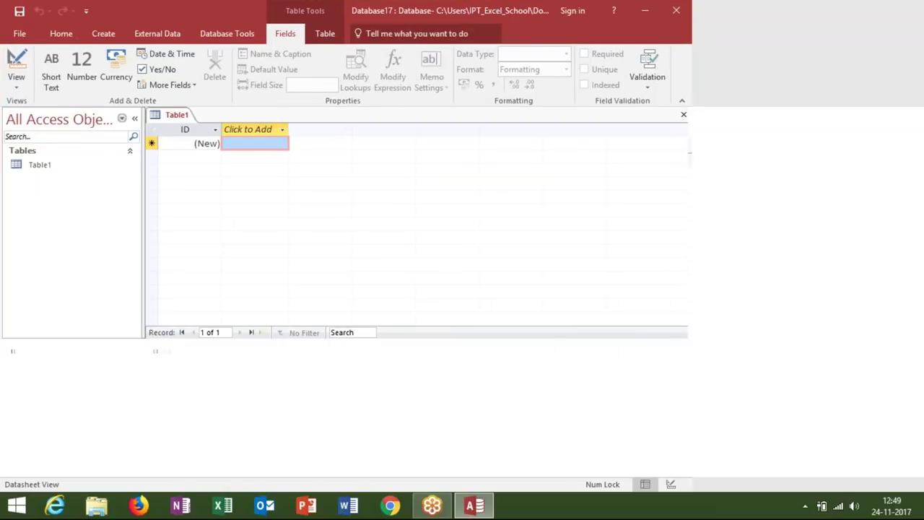
{"action": "left_click", "coordinate": [486, 36]}
Step: Start an Excel data source from External Data > New Data Source with the Link option
{"action": "left_click", "coordinate": [111, 30]}
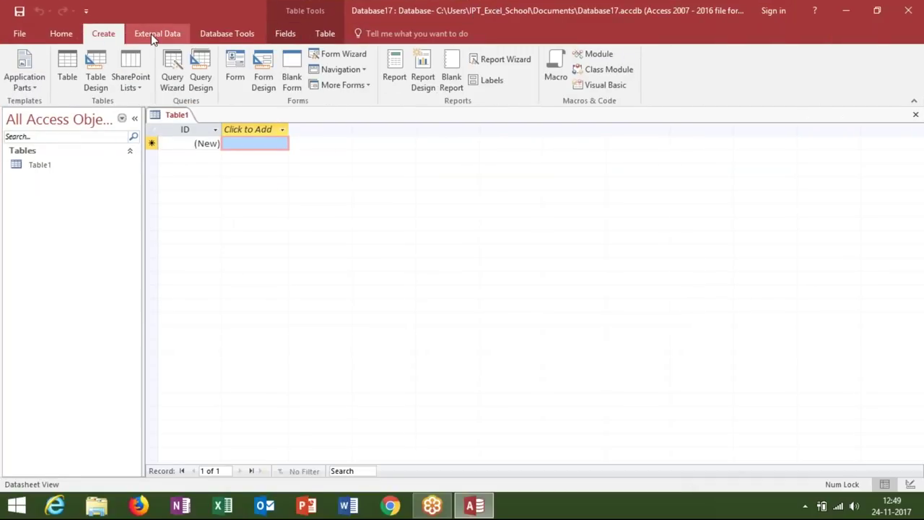
{"action": "left_click", "coordinate": [153, 34]}
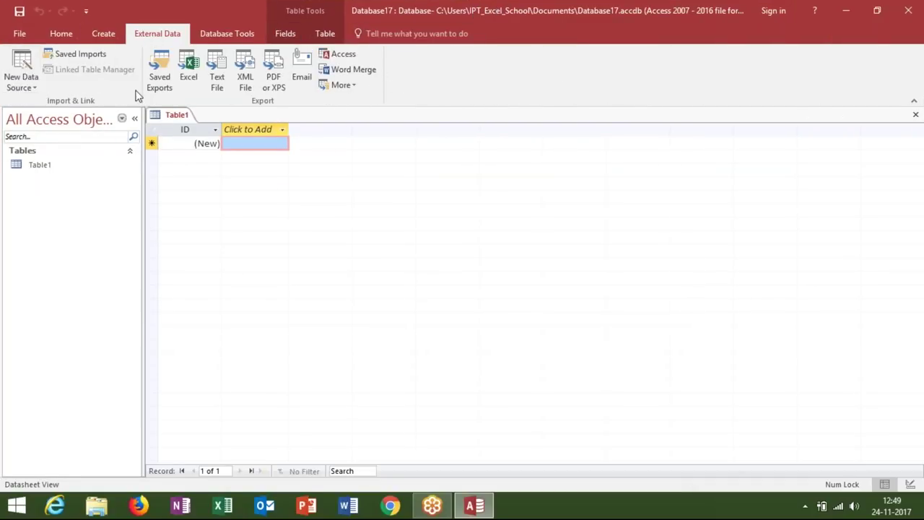
{"action": "left_click", "coordinate": [36, 87]}
{"action": "mouse_move", "coordinate": [55, 112]}
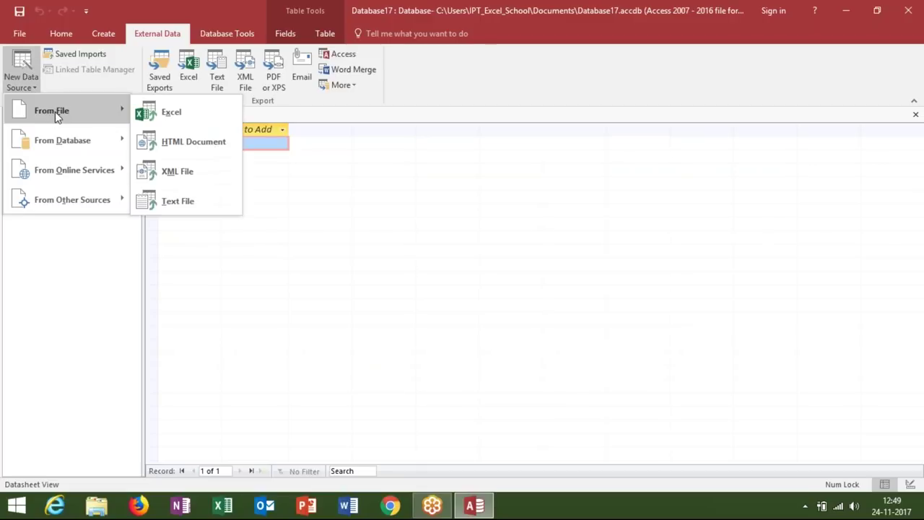
{"action": "left_click", "coordinate": [166, 112]}
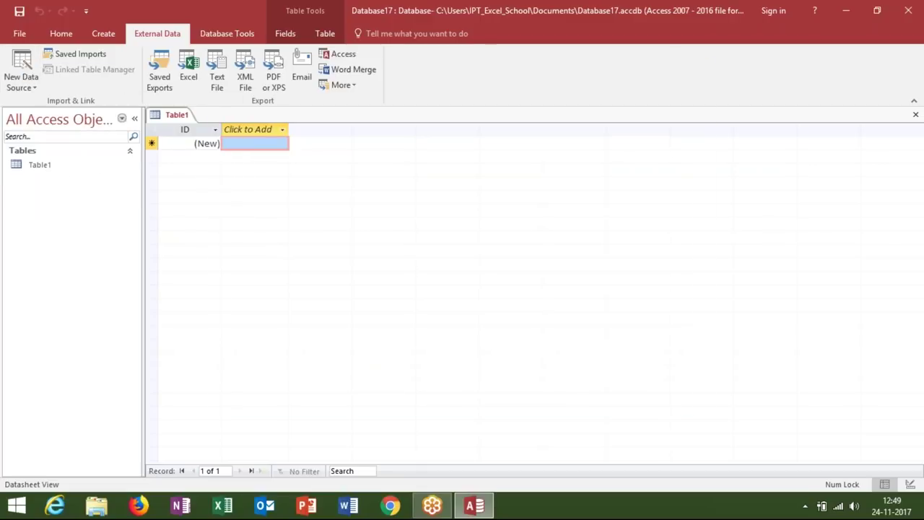
{"action": "left_click", "coordinate": [253, 348]}
Step: Choose MPivot.xlsm on the Desktop as the source workbook
{"action": "left_click", "coordinate": [673, 161]}
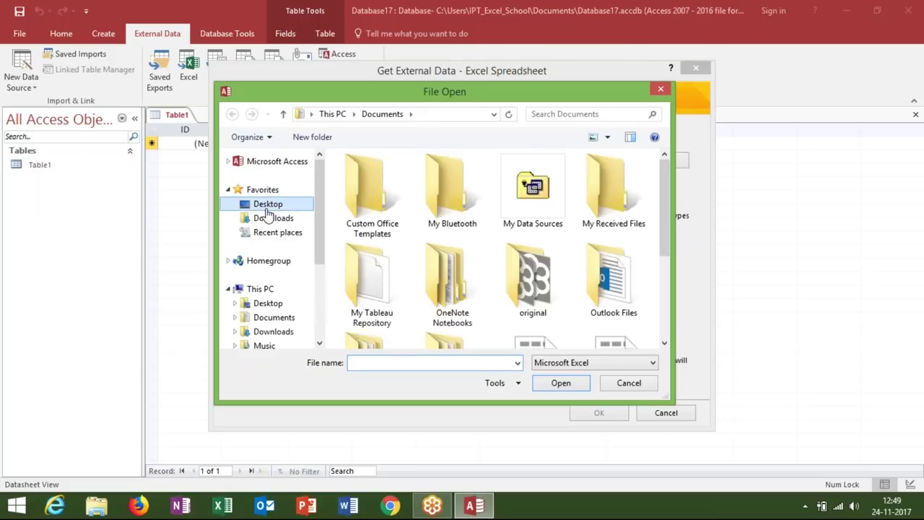
{"action": "left_click", "coordinate": [267, 206]}
{"action": "left_click", "coordinate": [370, 249]}
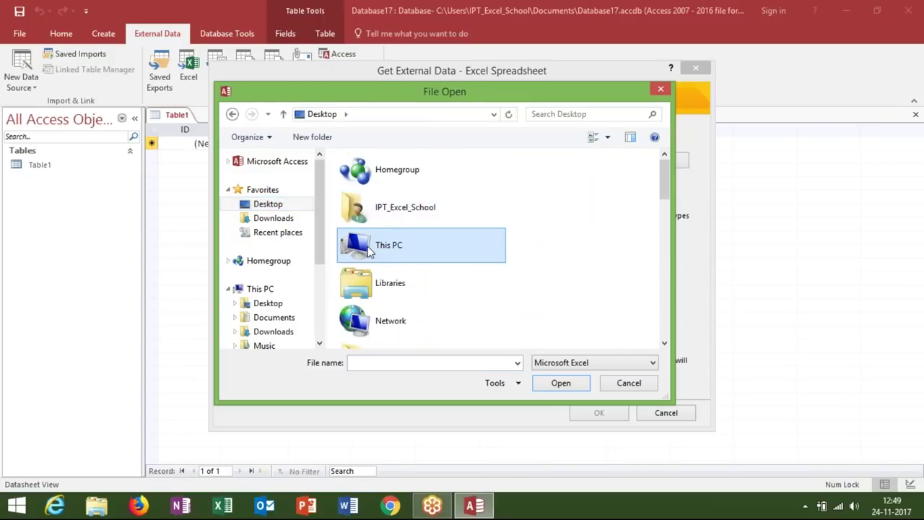
{"action": "key", "text": "m"}
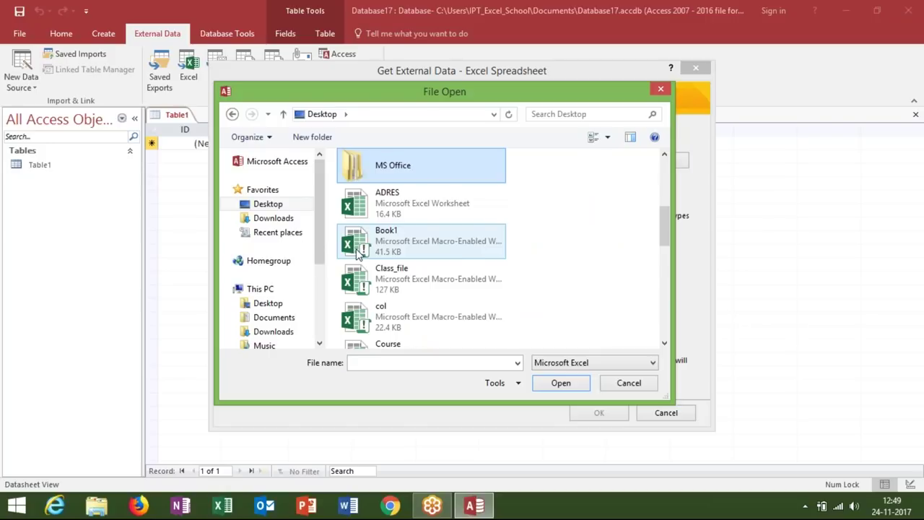
{"action": "key", "text": "m"}
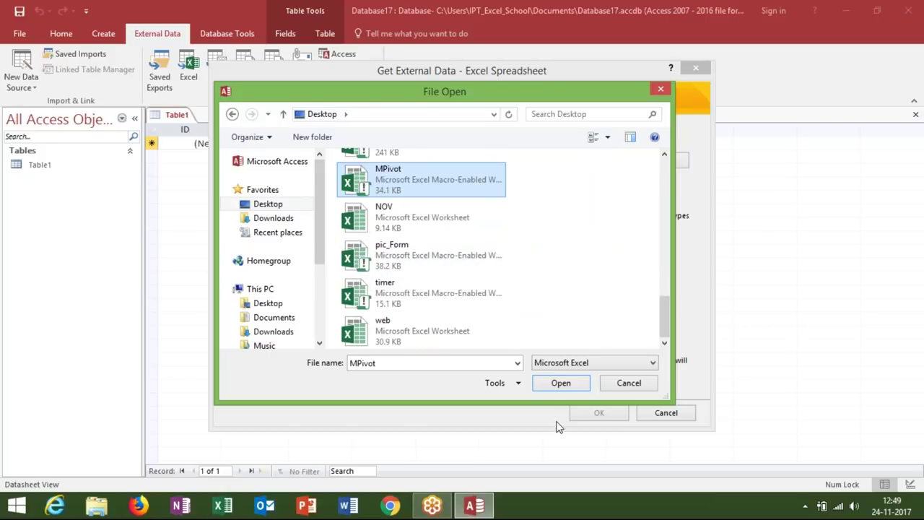
{"action": "left_click", "coordinate": [561, 383]}
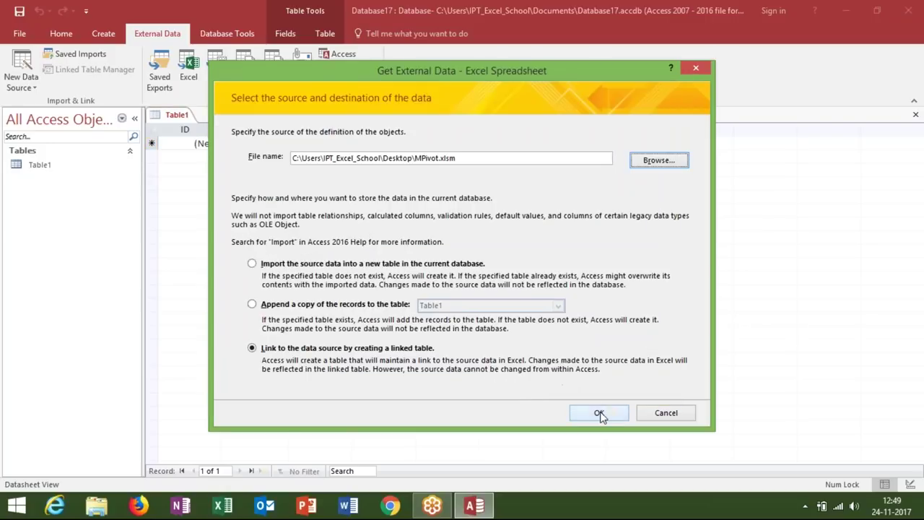
{"action": "left_click", "coordinate": [599, 414]}
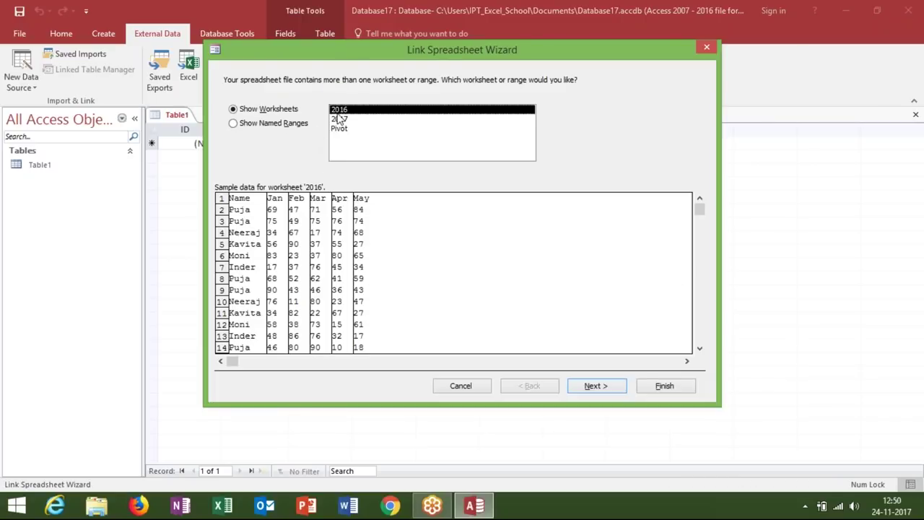
Step: Link the 2016 worksheet, keeping first-row headings, as table 2016
{"action": "left_click", "coordinate": [584, 386]}
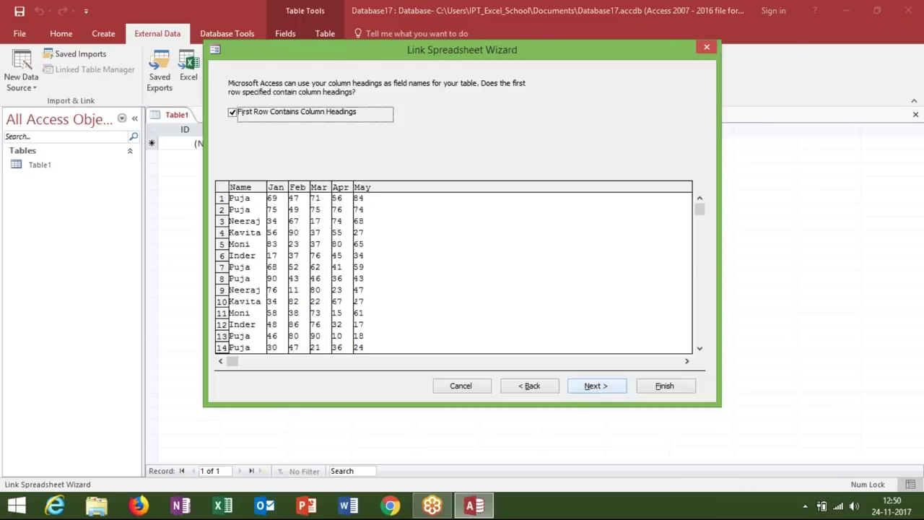
{"action": "left_click", "coordinate": [589, 387]}
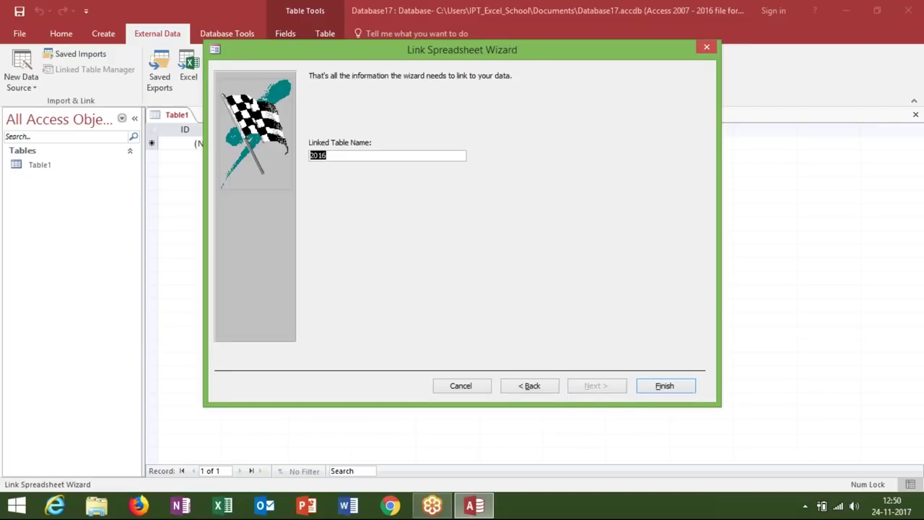
{"action": "left_click", "coordinate": [665, 387]}
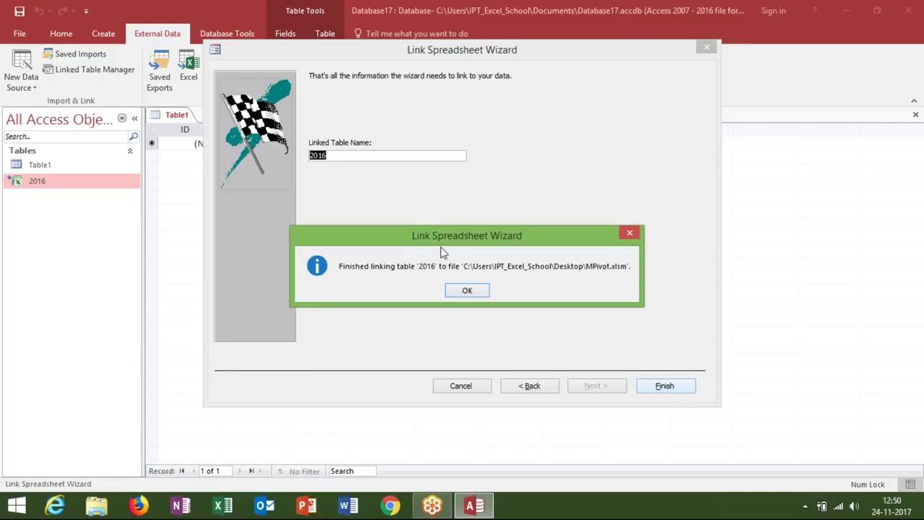
{"action": "left_click", "coordinate": [462, 289]}
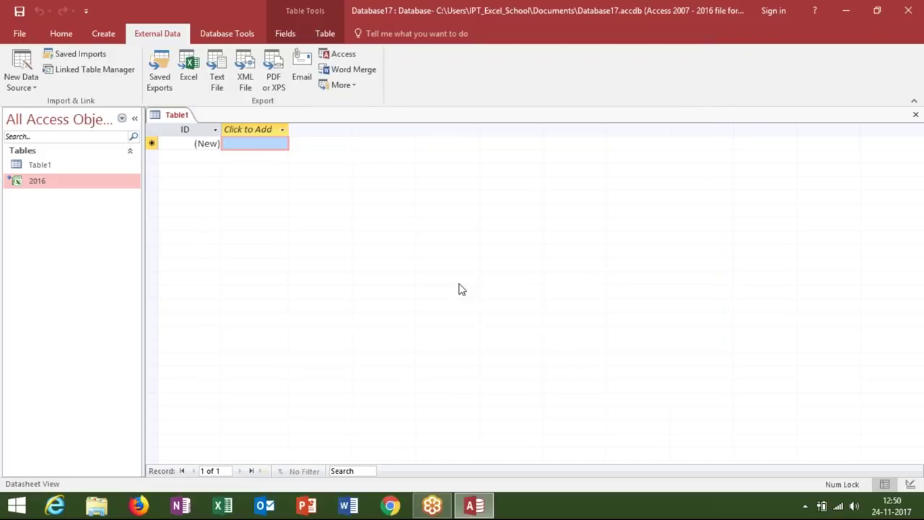
{"action": "left_click", "coordinate": [28, 86]}
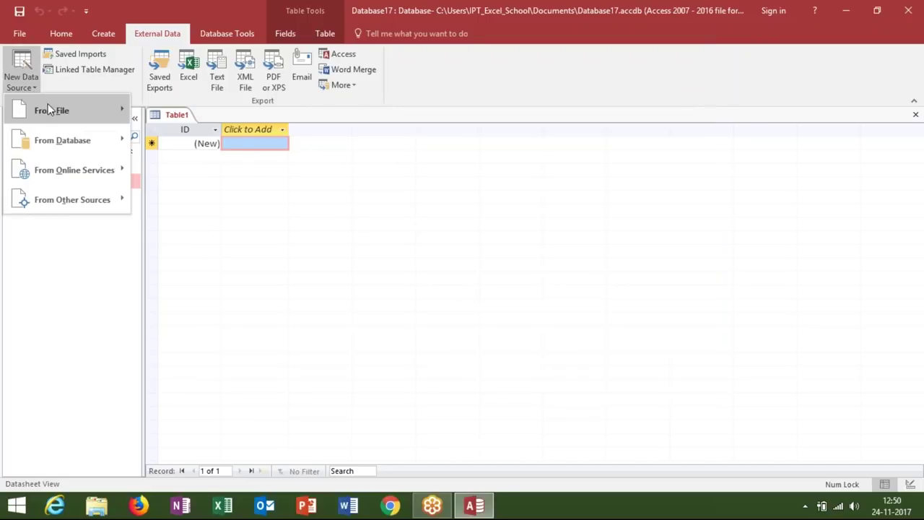
Step: Set up another Excel link using MPivot.xlsm from the Desktop as the source
{"action": "mouse_move", "coordinate": [47, 108]}
{"action": "left_click", "coordinate": [208, 119]}
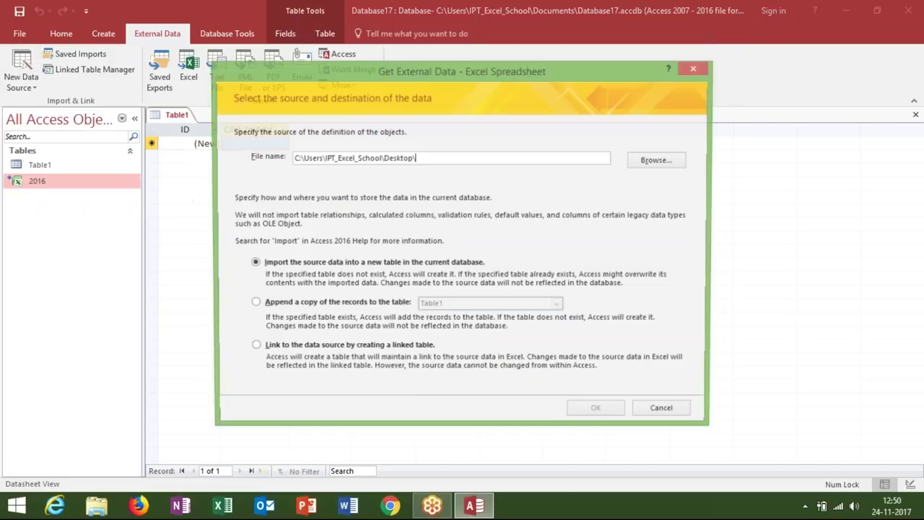
{"action": "left_click", "coordinate": [251, 349]}
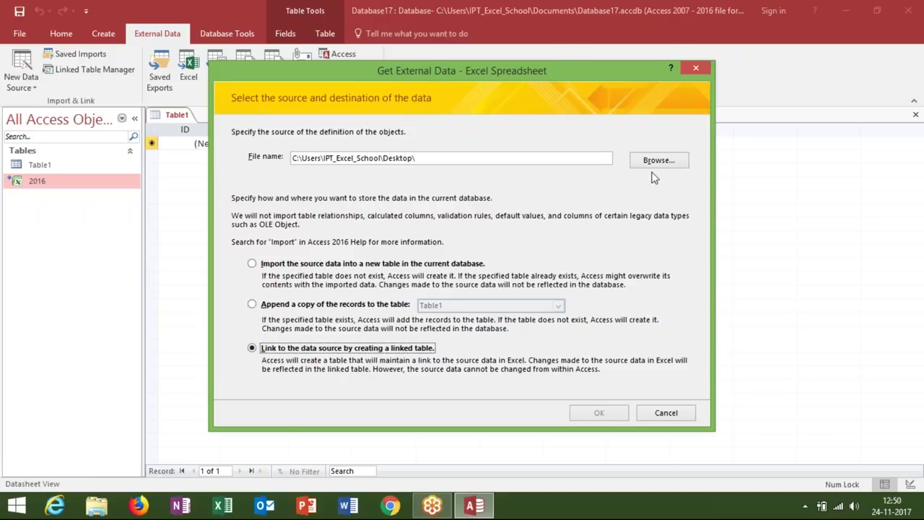
{"action": "left_click", "coordinate": [657, 160]}
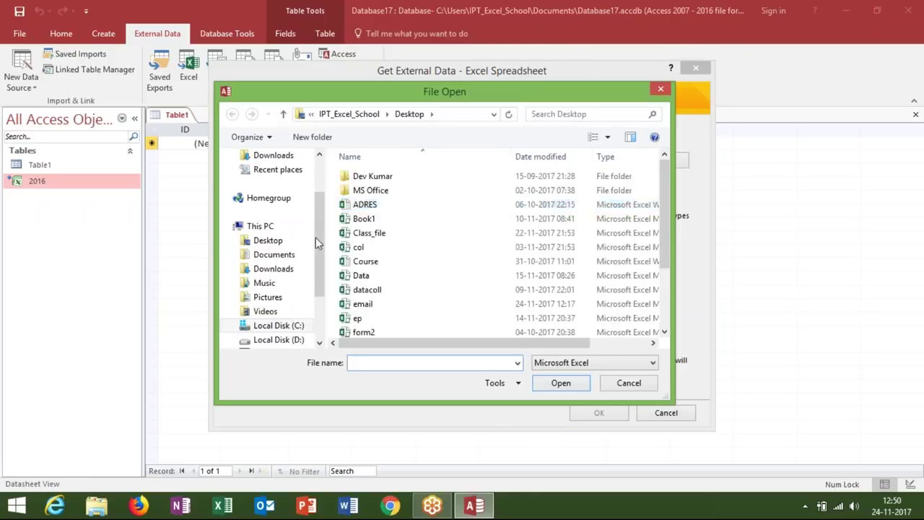
{"action": "left_click", "coordinate": [278, 242]}
{"action": "left_click", "coordinate": [361, 275]}
{"action": "scroll", "coordinate": [365, 278], "scroll_direction": "down", "scroll_amount": 2}
{"action": "left_click", "coordinate": [365, 273]}
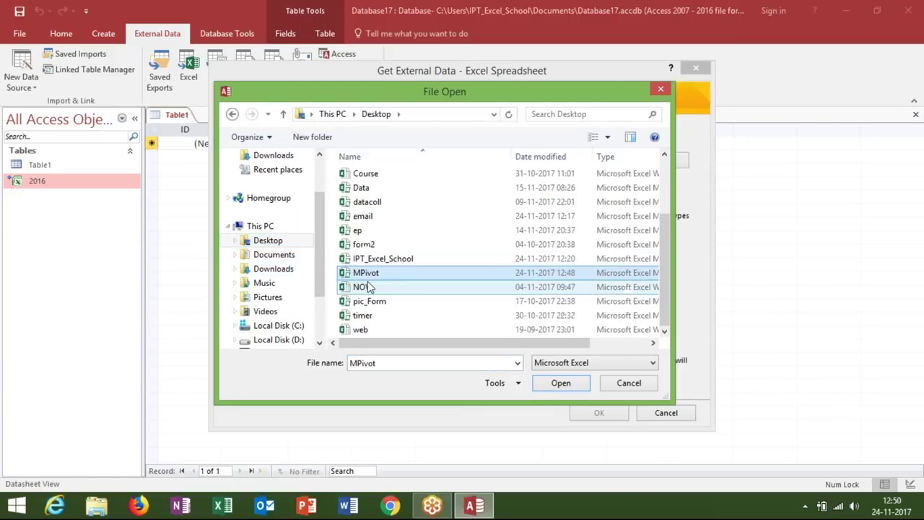
{"action": "double_click", "coordinate": [353, 273]}
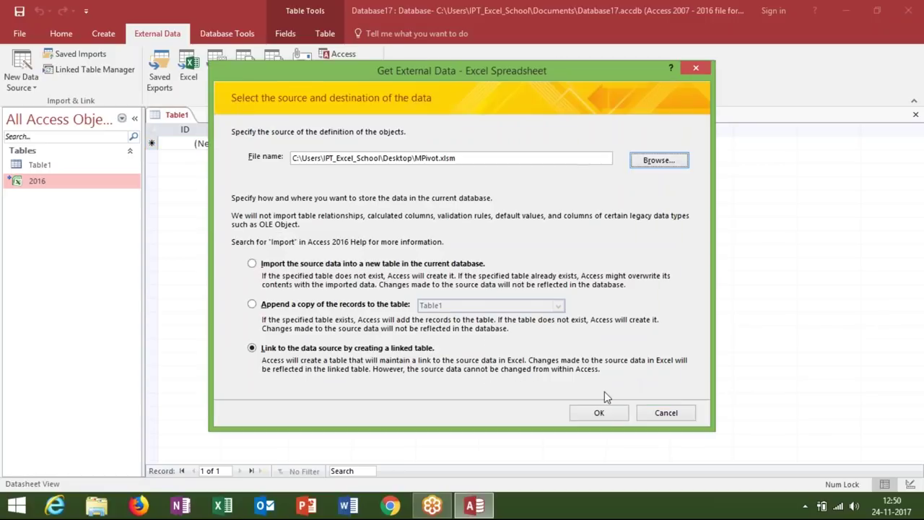
{"action": "left_click", "coordinate": [599, 412]}
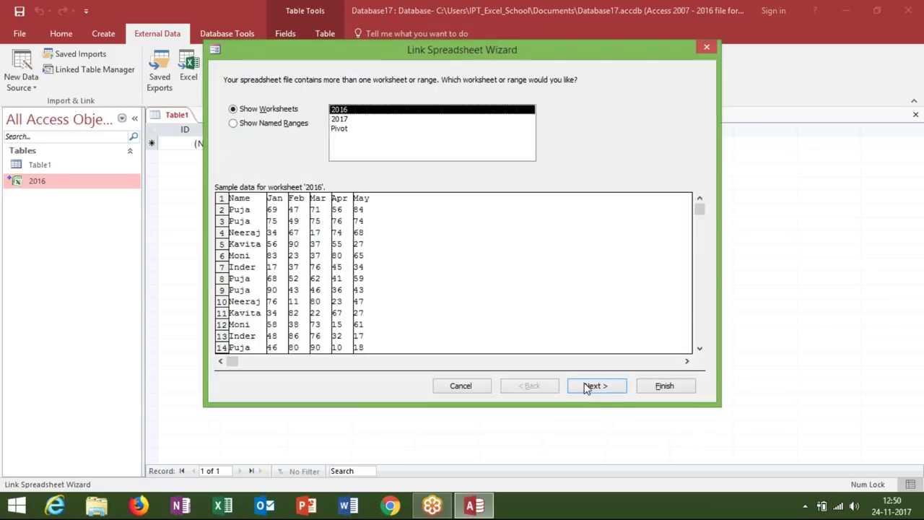
Step: Link the 2017 worksheet as table 2017 and finish the wizard
{"action": "left_click", "coordinate": [342, 119]}
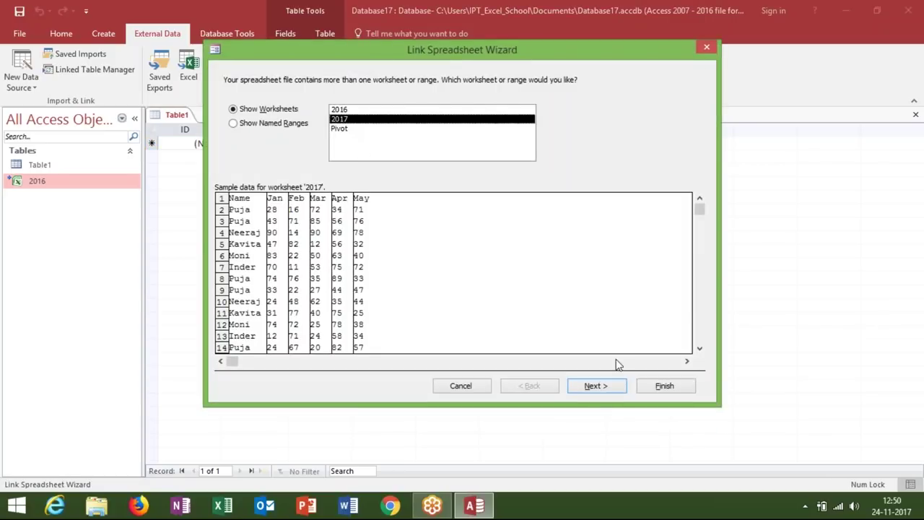
{"action": "left_click", "coordinate": [613, 386]}
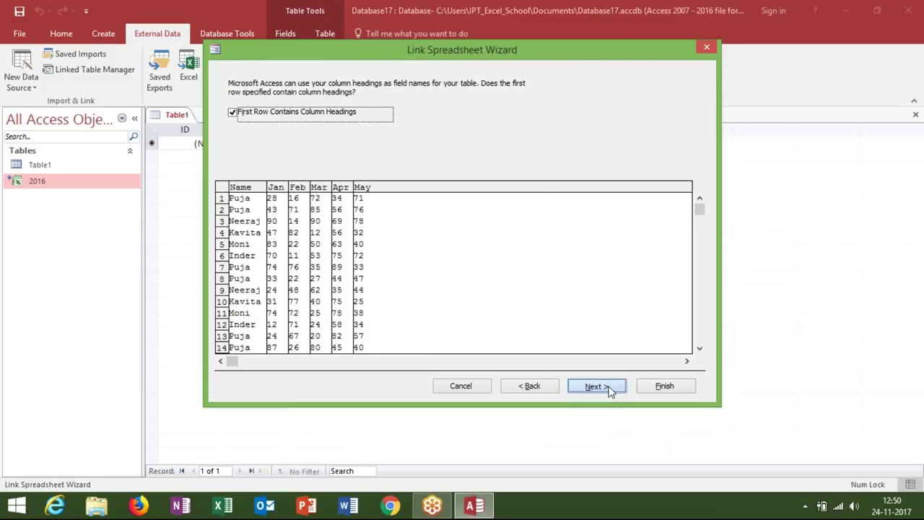
{"action": "left_click", "coordinate": [610, 388]}
{"action": "left_click", "coordinate": [664, 393]}
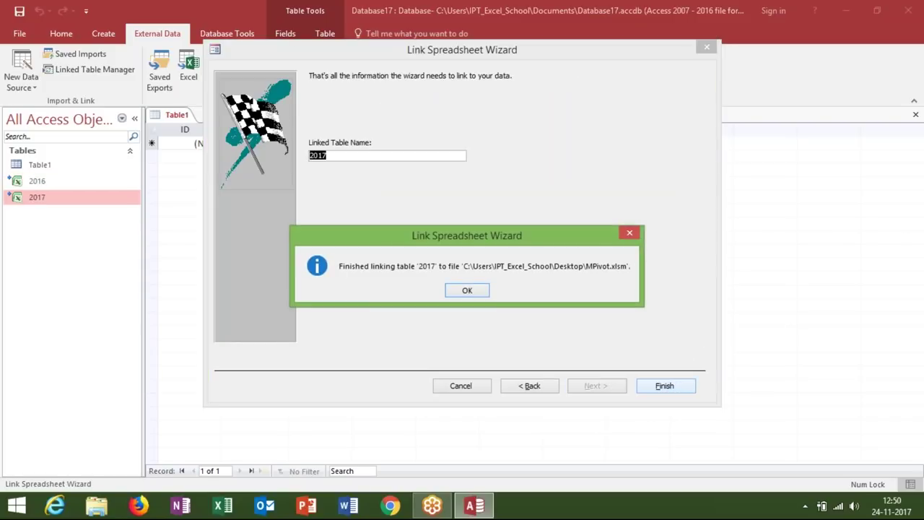
{"action": "left_click", "coordinate": [466, 290]}
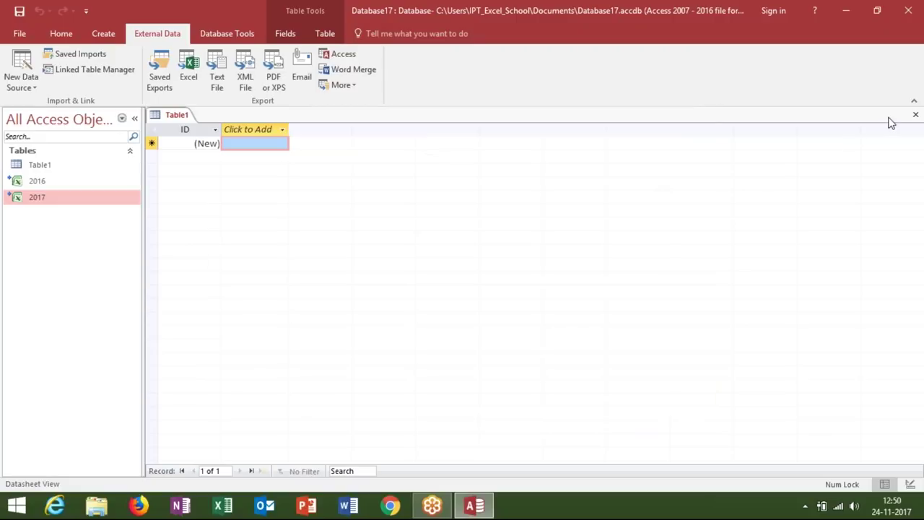
Step: Close the empty Table1 and start a new query in Design View
{"action": "left_click", "coordinate": [915, 114]}
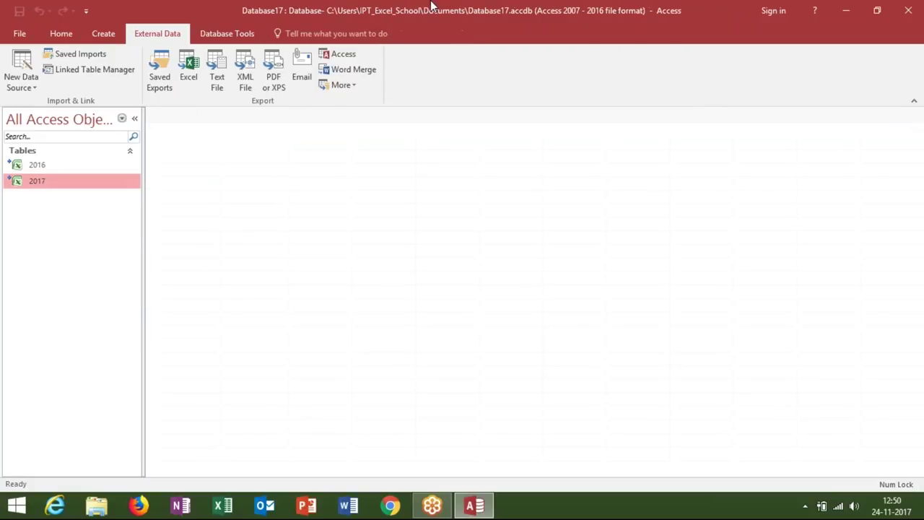
{"action": "left_click", "coordinate": [55, 163]}
{"action": "left_click", "coordinate": [52, 180]}
{"action": "left_click", "coordinate": [104, 36]}
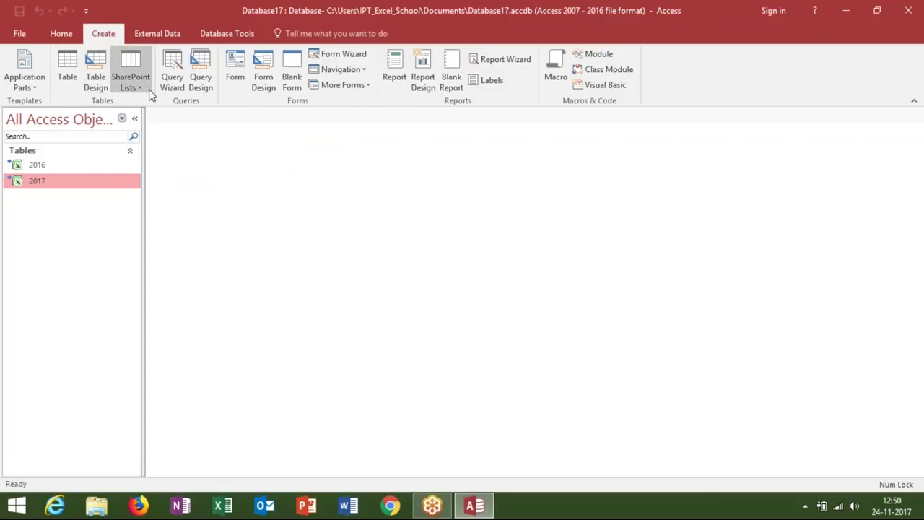
{"action": "left_click", "coordinate": [194, 90]}
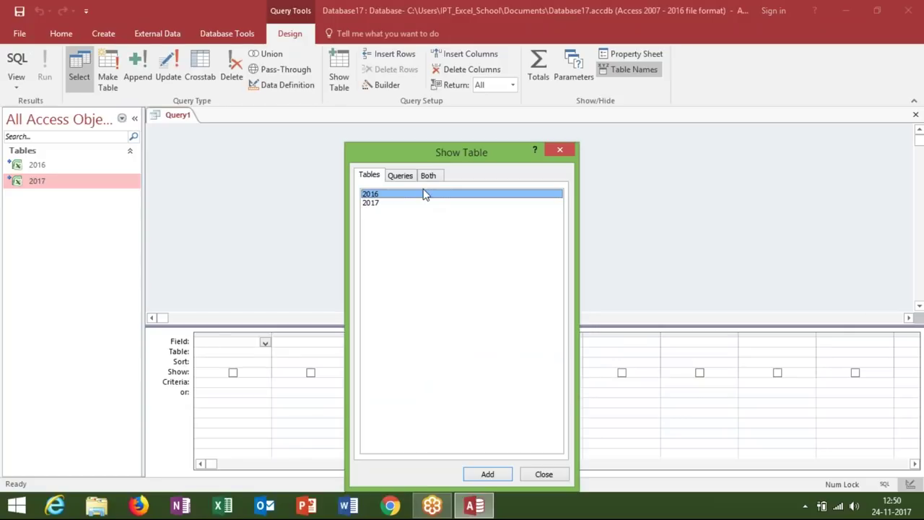
Step: Add tables 2016 and 2017, include 2016.* in the grid, and switch to SQL View
{"action": "double_click", "coordinate": [426, 194]}
{"action": "double_click", "coordinate": [421, 204]}
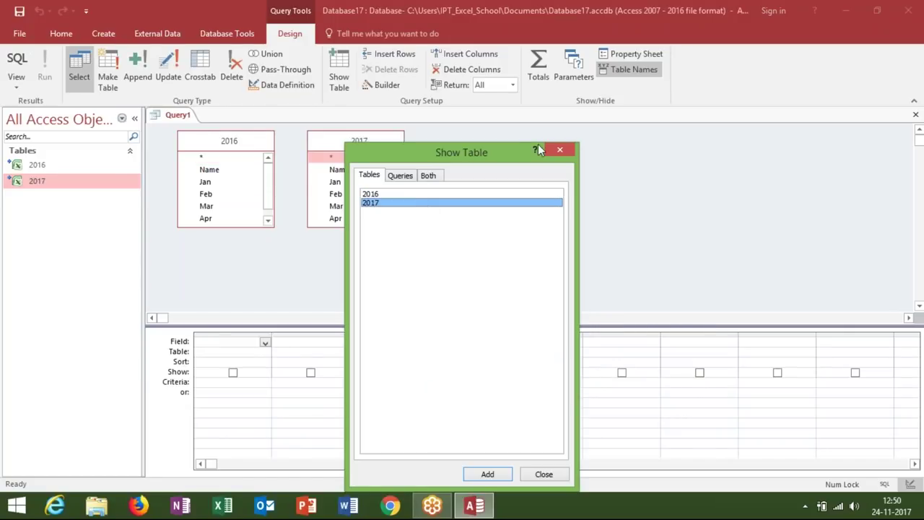
{"action": "left_click", "coordinate": [558, 150]}
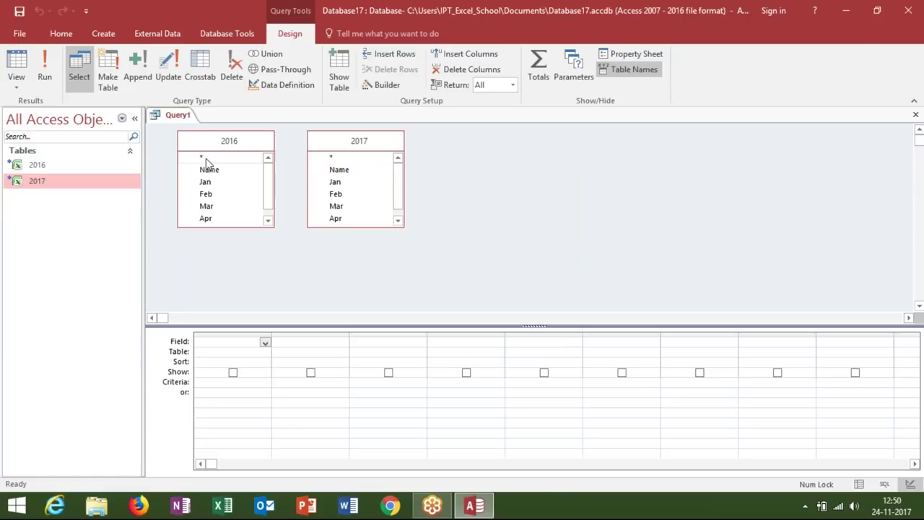
{"action": "double_click", "coordinate": [206, 158]}
{"action": "left_click", "coordinate": [20, 88]}
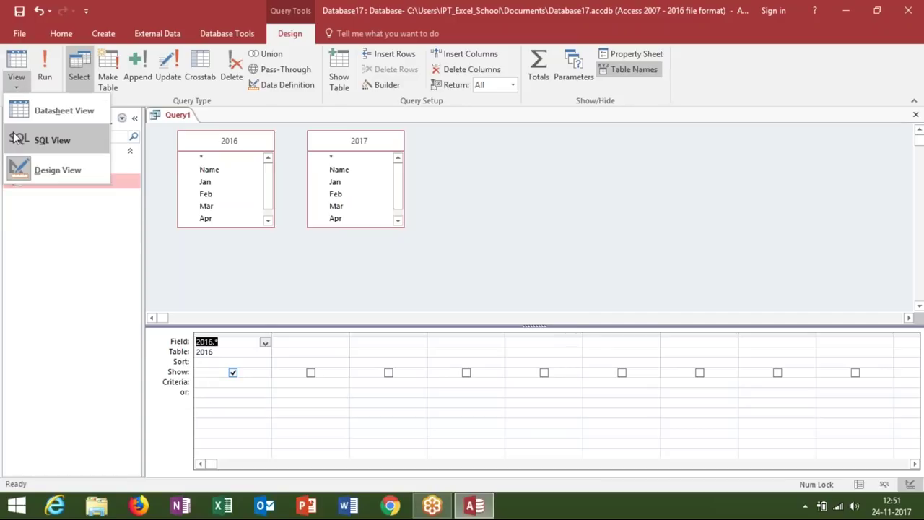
{"action": "left_click", "coordinate": [17, 139]}
Step: Add a 'union all' line below the SQL and paste a copy of the SELECT statement
{"action": "left_click", "coordinate": [221, 143]}
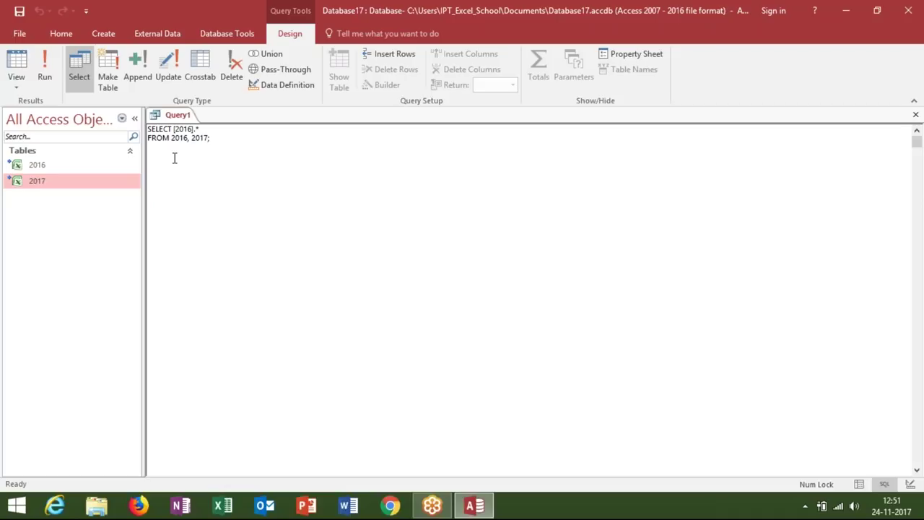
{"action": "key", "text": "Caps_Lock"}
{"action": "key", "text": "Return"}
{"action": "right_click", "coordinate": [157, 126]}
{"action": "key", "text": "Escape"}
{"action": "left_click_drag", "start_coordinate": [227, 146], "coordinate": [144, 129]}
{"action": "key", "text": "ctrl+c"}
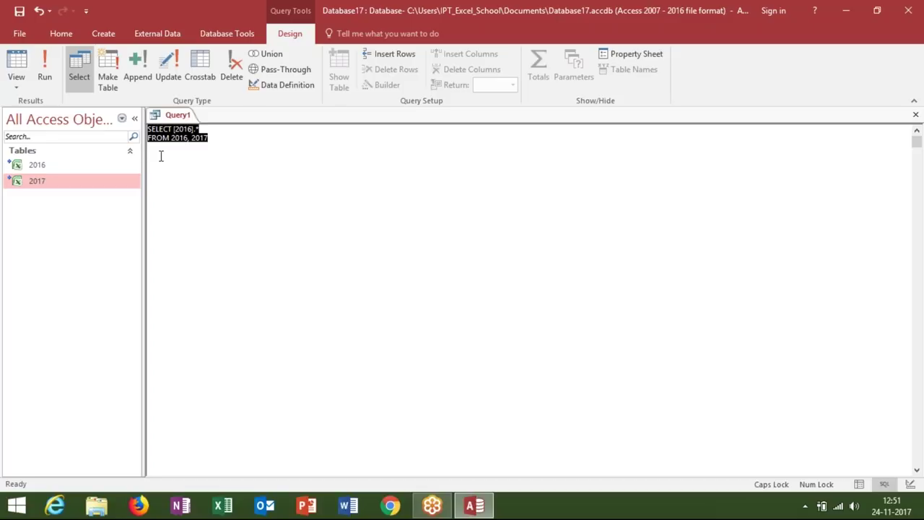
{"action": "left_click", "coordinate": [161, 157]}
{"action": "type", "text": "union "}
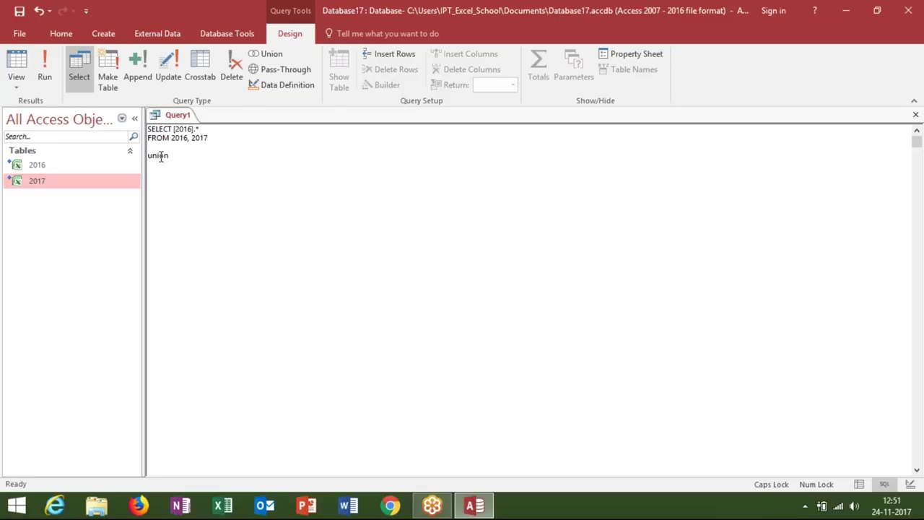
{"action": "type", "text": "ALL"}
{"action": "key", "text": "Caps_Lock"}
{"action": "key", "text": "BackSpace"}
{"action": "key", "text": "BackSpace"}
{"action": "key", "text": "BackSpace"}
{"action": "key", "text": "BackSpace"}
{"action": "key", "text": "ctrl+v"}
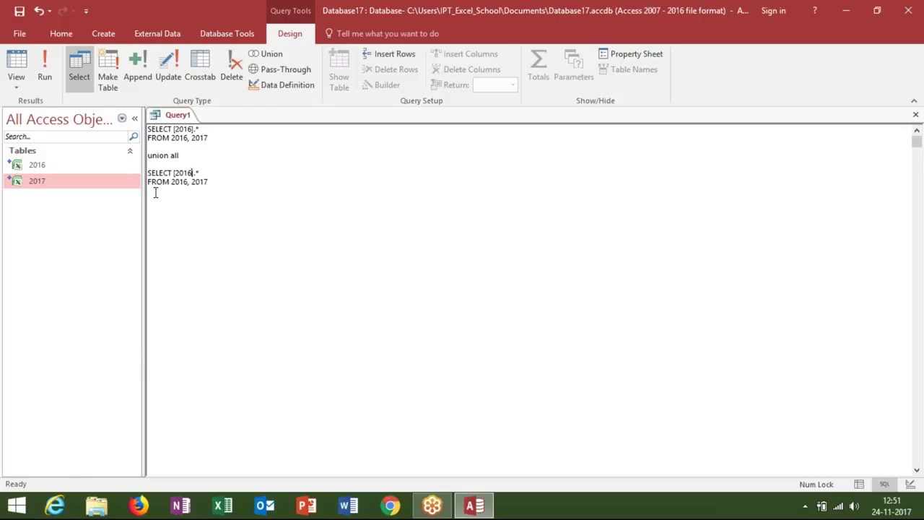
Step: Change the pasted copy's 2016 references to 2017, then close the query to save it
{"action": "key", "text": "BackSpace"}
{"action": "type", "text": "7"}
{"action": "left_click", "coordinate": [189, 183]}
{"action": "key", "text": "BackSpace"}
{"action": "type", "text": "7"}
{"action": "left_click", "coordinate": [211, 137]}
{"action": "key", "text": "BackSpace"}
{"action": "key", "text": "BackSpace"}
{"action": "key", "text": "BackSpace"}
{"action": "key", "text": "ctrl+z"}
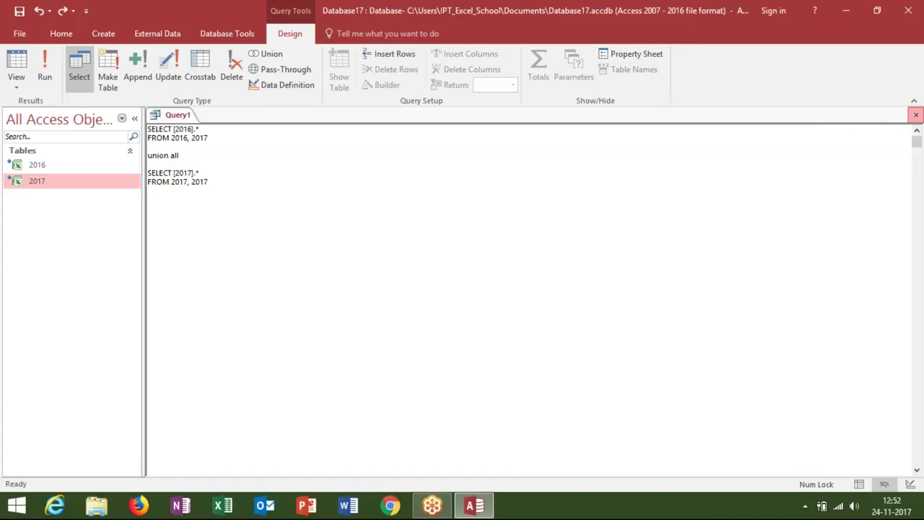
{"action": "left_click", "coordinate": [915, 115]}
Step: Save the query as Query1 and run it, dismissing the repeated table name error
{"action": "left_click", "coordinate": [425, 290]}
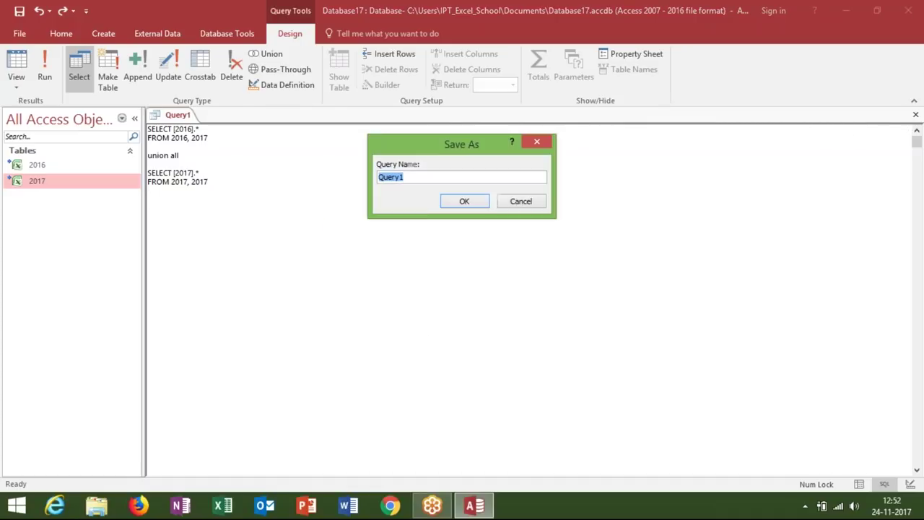
{"action": "left_click", "coordinate": [463, 203]}
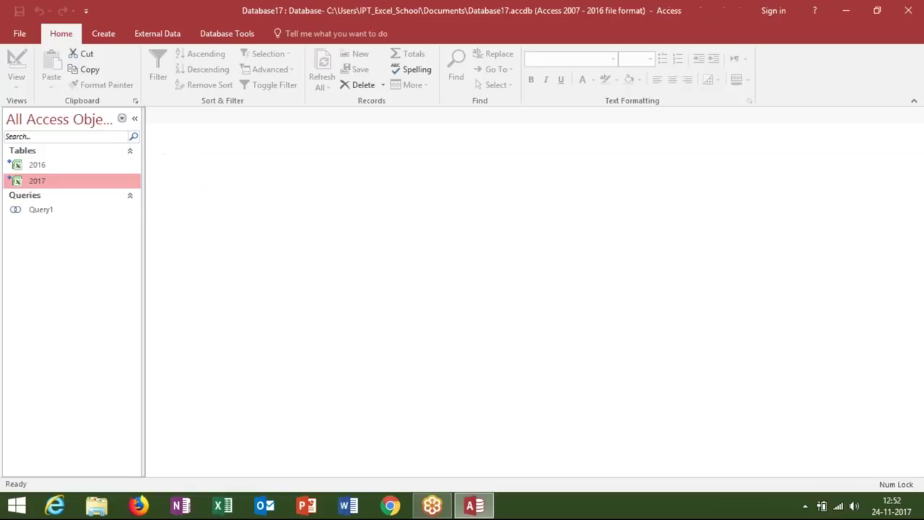
{"action": "double_click", "coordinate": [16, 217]}
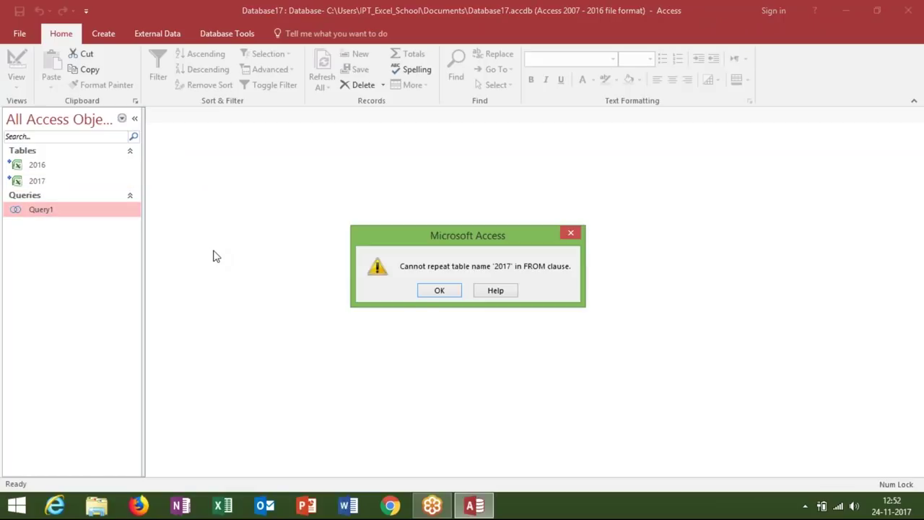
{"action": "left_click", "coordinate": [428, 294]}
Step: Review the data in tables 2016 and 2017, close both, and select Query1
{"action": "left_click", "coordinate": [35, 184]}
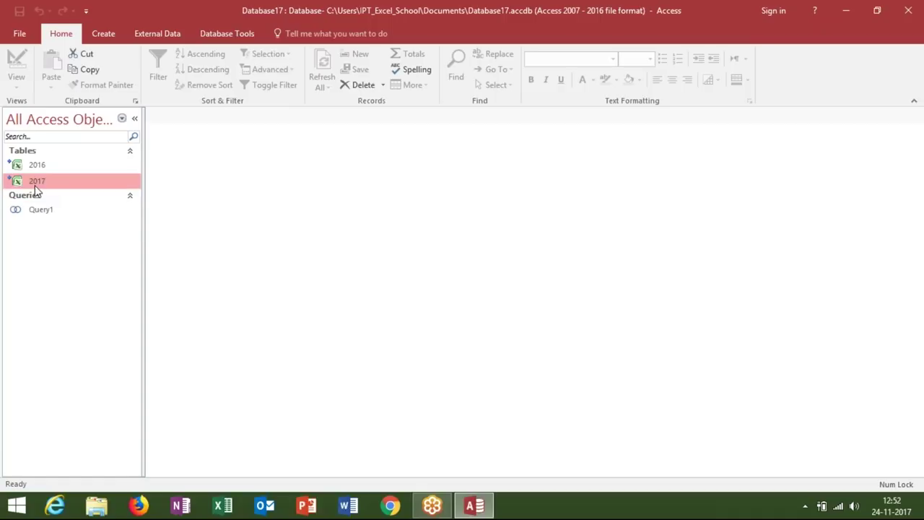
{"action": "double_click", "coordinate": [36, 182]}
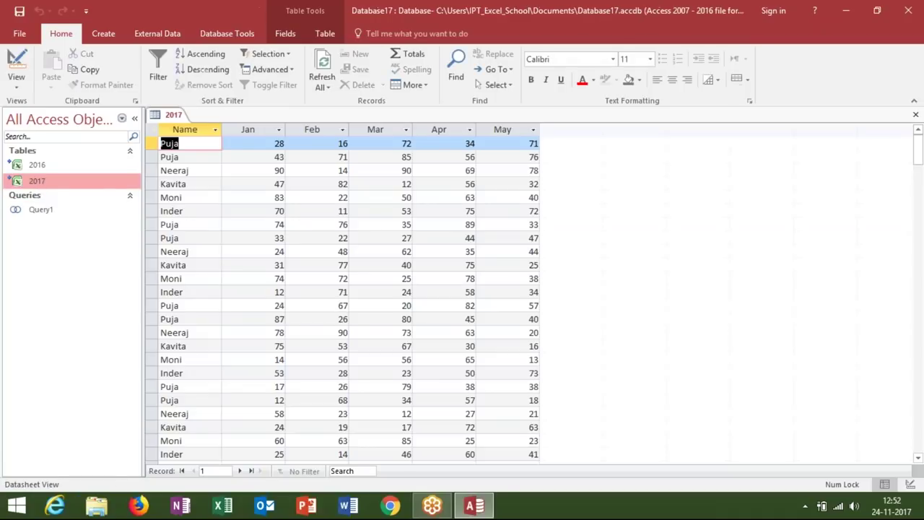
{"action": "double_click", "coordinate": [51, 166]}
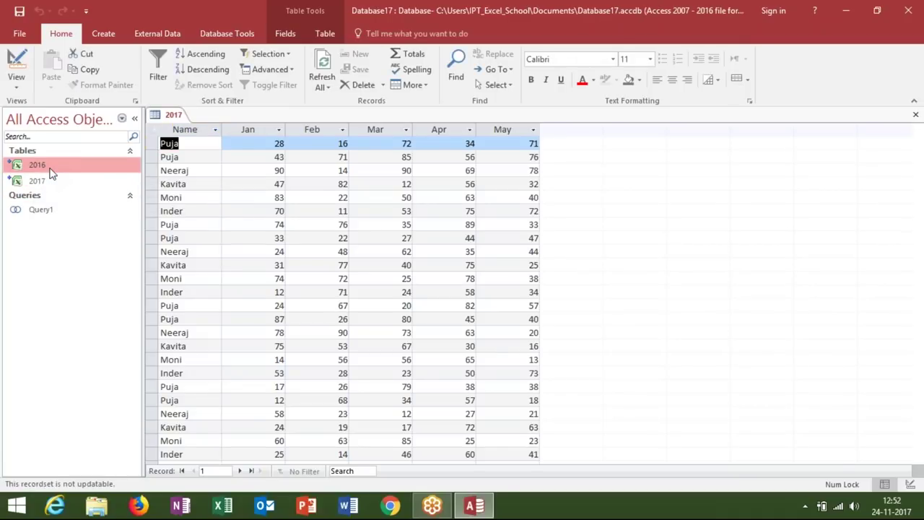
{"action": "double_click", "coordinate": [51, 180]}
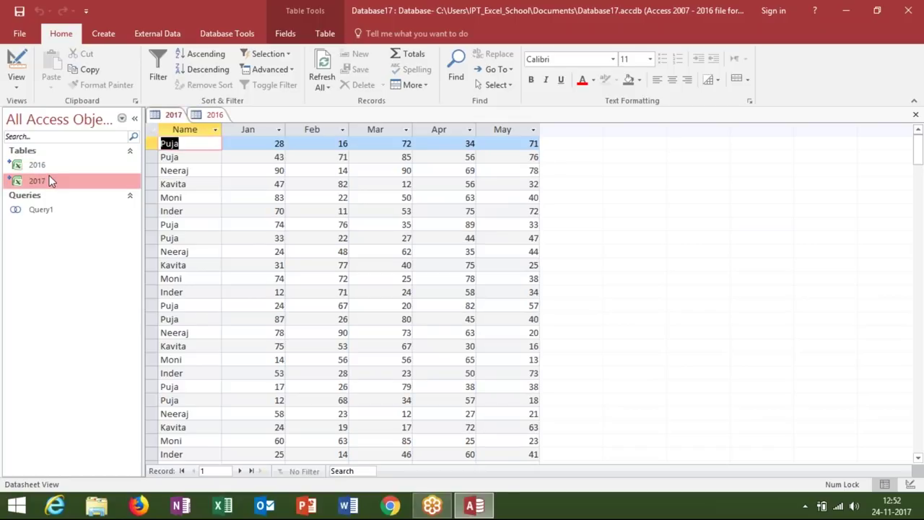
{"action": "double_click", "coordinate": [55, 167]}
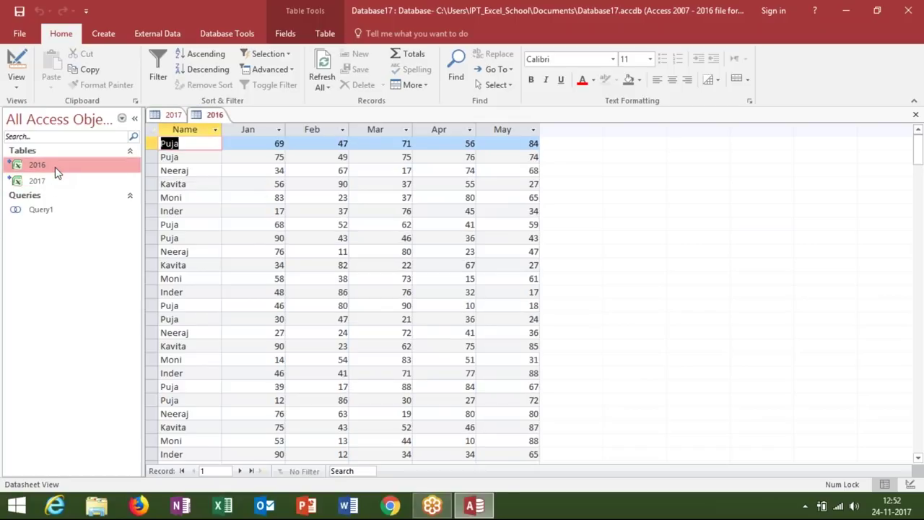
{"action": "double_click", "coordinate": [54, 181]}
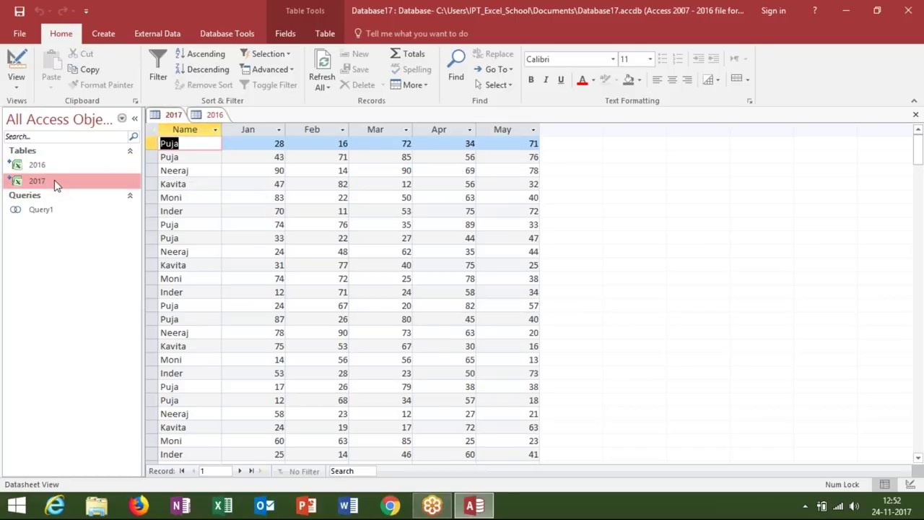
{"action": "left_click", "coordinate": [915, 115]}
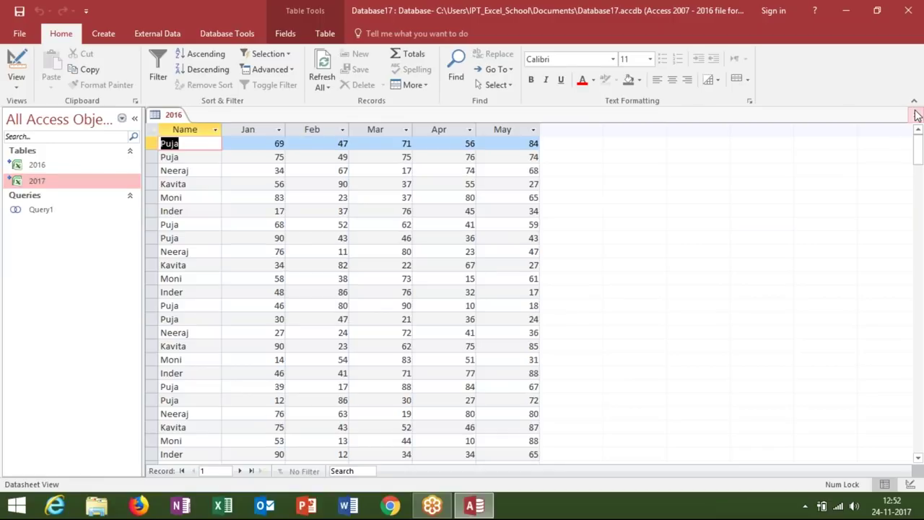
{"action": "left_click", "coordinate": [915, 114]}
{"action": "left_click", "coordinate": [36, 214]}
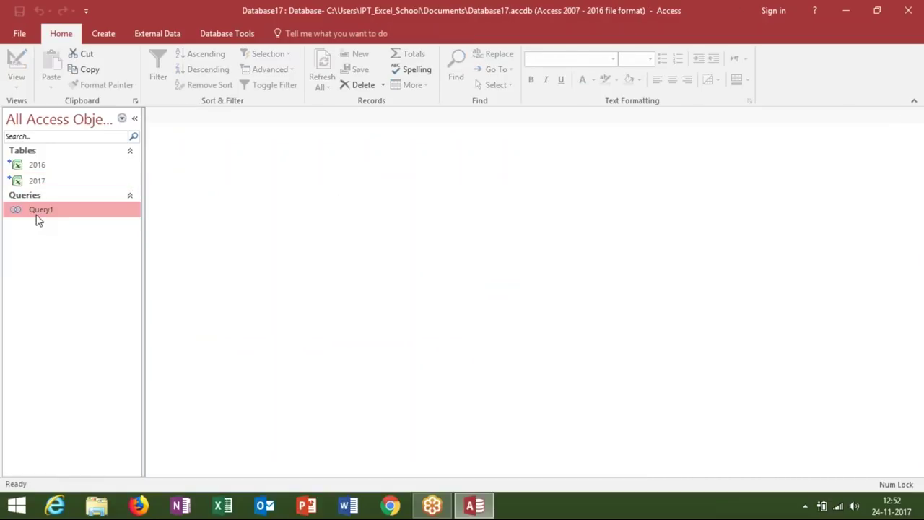
Step: Edit Query1's second FROM line to 'FROM 2017, 2016' and save the design
{"action": "right_click", "coordinate": [37, 215]}
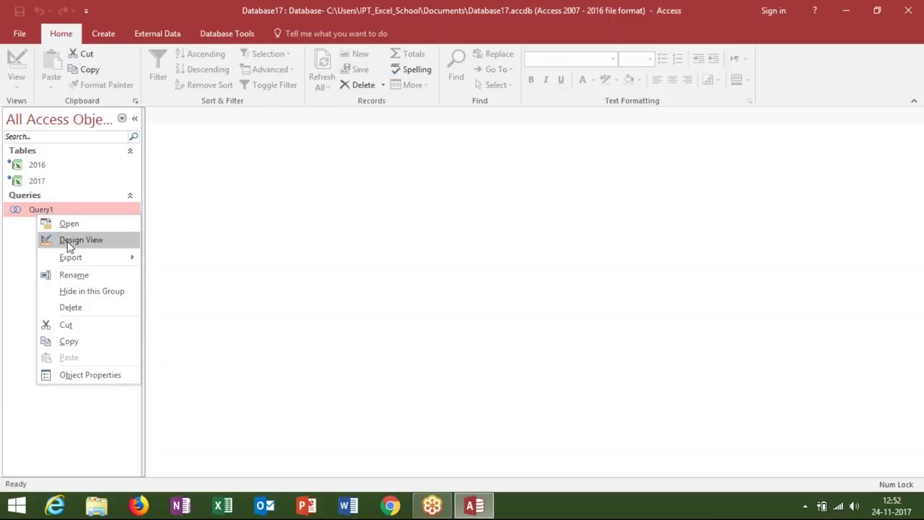
{"action": "left_click", "coordinate": [68, 242]}
{"action": "left_click", "coordinate": [205, 176]}
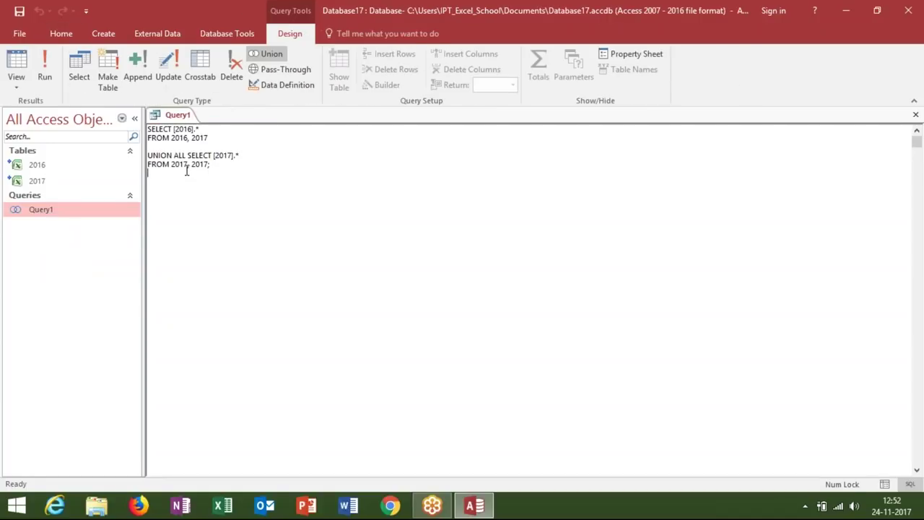
{"action": "left_click", "coordinate": [208, 165]}
{"action": "key", "text": "BackSpace"}
{"action": "type", "text": "6"}
{"action": "left_click", "coordinate": [244, 203]}
{"action": "left_click", "coordinate": [915, 115]}
{"action": "left_click", "coordinate": [417, 297]}
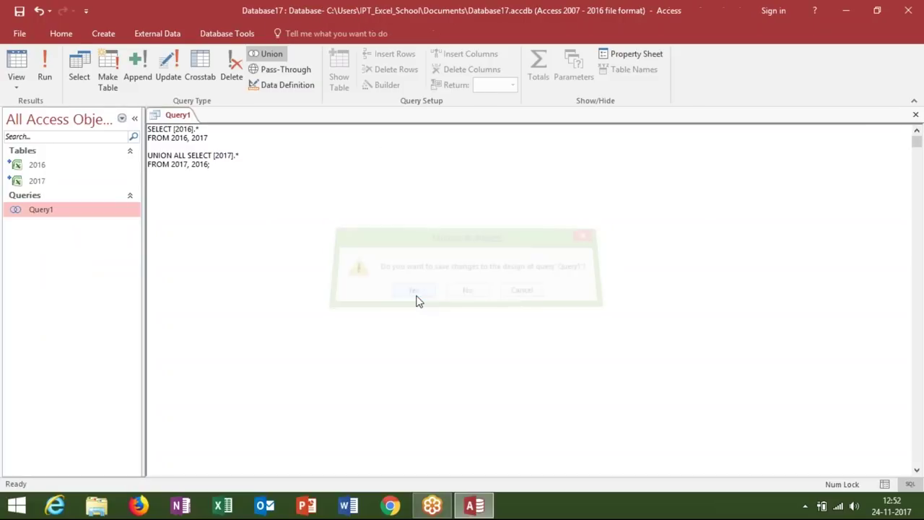
Step: Run Query1, scroll through the combined 2016 and 2017 records, then close it
{"action": "double_click", "coordinate": [61, 217]}
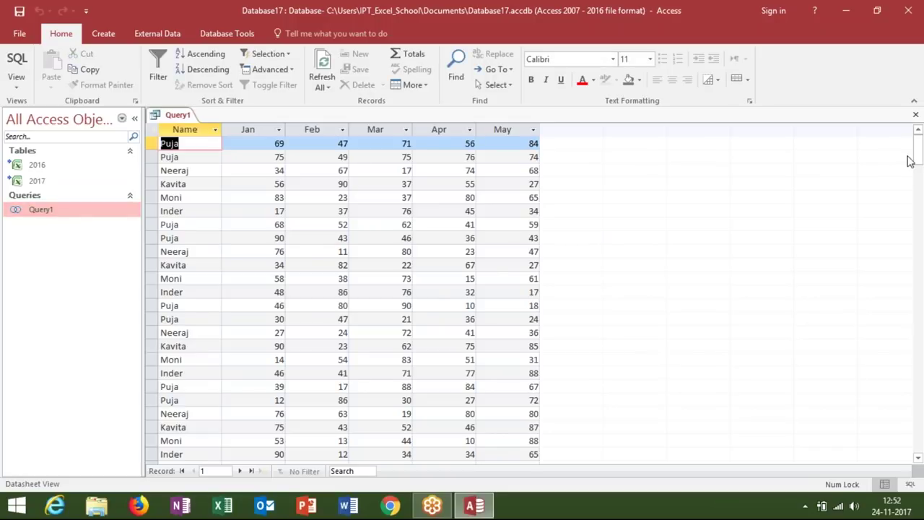
{"action": "left_click_drag", "start_coordinate": [919, 159], "coordinate": [911, 444]}
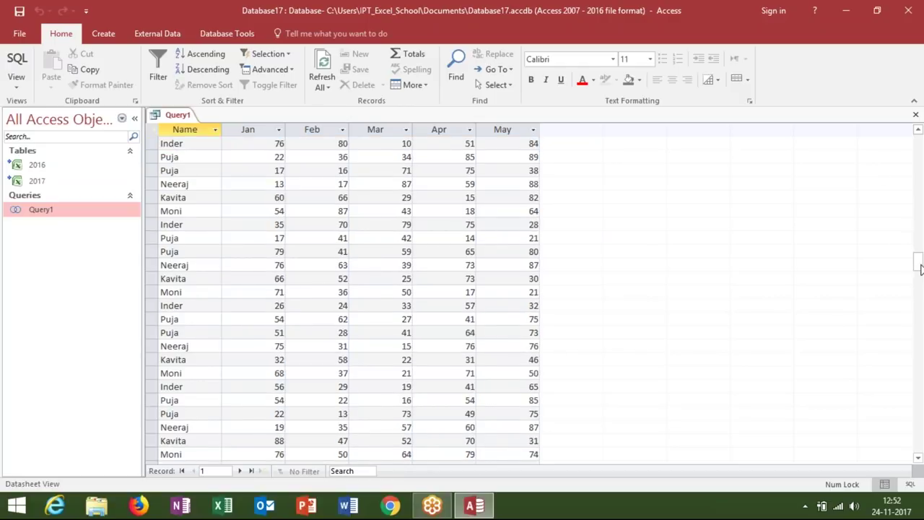
{"action": "scroll", "coordinate": [911, 444], "scroll_direction": "down", "scroll_amount": 5}
{"action": "scroll", "coordinate": [883, 233], "scroll_direction": "down", "scroll_amount": 5}
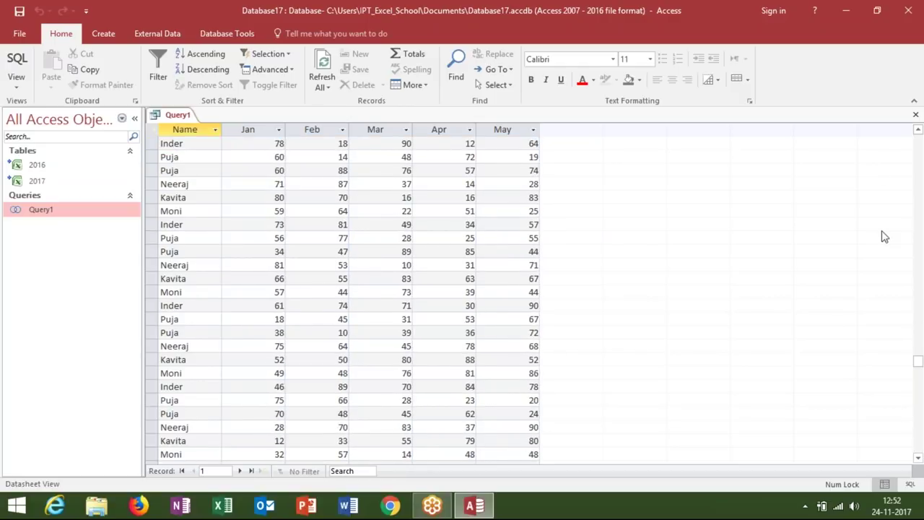
{"action": "scroll", "coordinate": [906, 153], "scroll_direction": "down", "scroll_amount": 5}
{"action": "scroll", "coordinate": [918, 160], "scroll_direction": "up", "scroll_amount": 5}
{"action": "scroll", "coordinate": [918, 159], "scroll_direction": "up", "scroll_amount": 5}
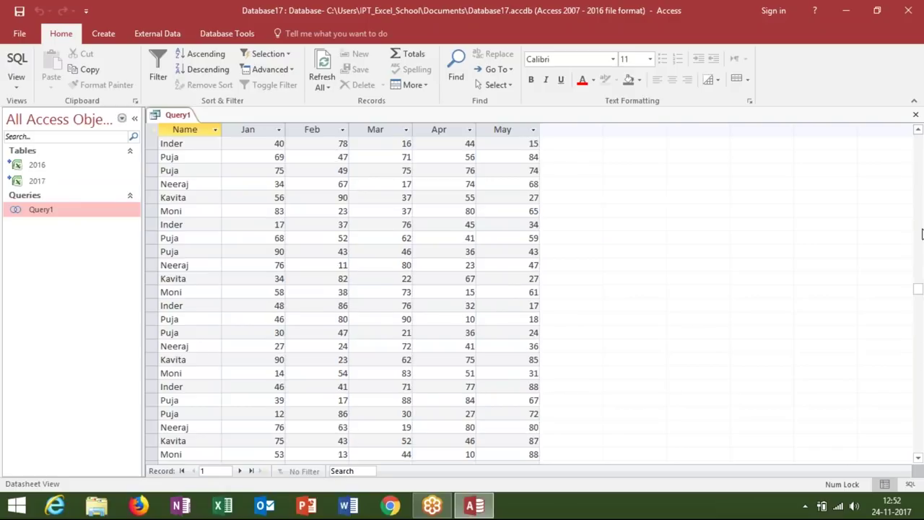
{"action": "left_click_drag", "start_coordinate": [917, 278], "coordinate": [918, 139]}
{"action": "scroll", "coordinate": [433, 176], "scroll_direction": "down", "scroll_amount": 1}
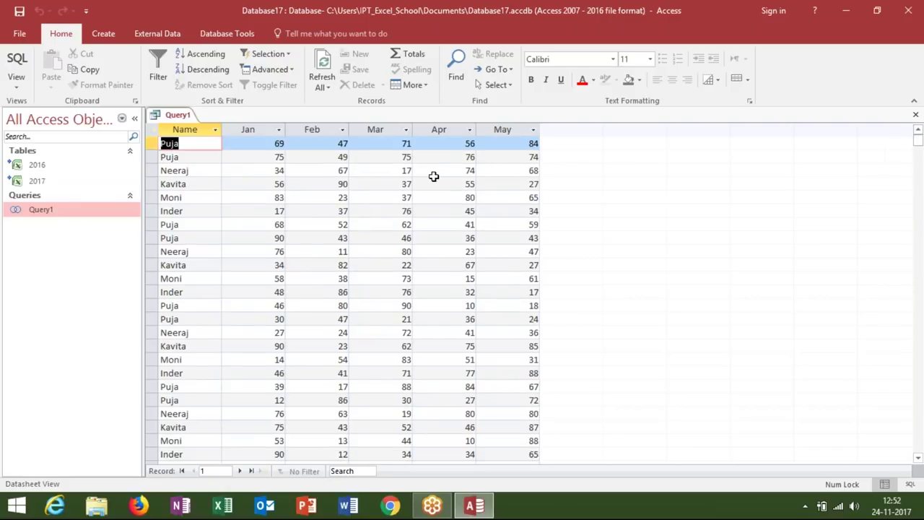
{"action": "left_click", "coordinate": [915, 114]}
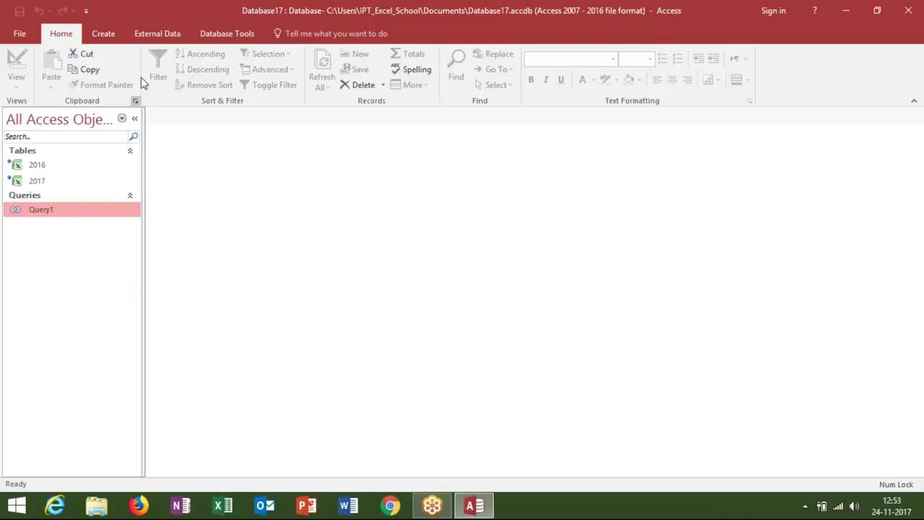
Step: Create a new query with the 2016 and 2017 tables, adding all fields of 2016
{"action": "left_click", "coordinate": [106, 34]}
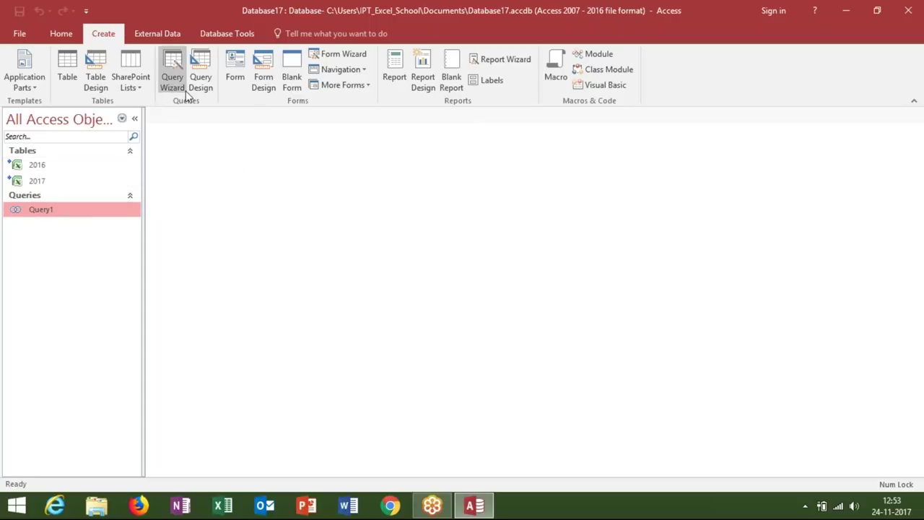
{"action": "left_click", "coordinate": [200, 72]}
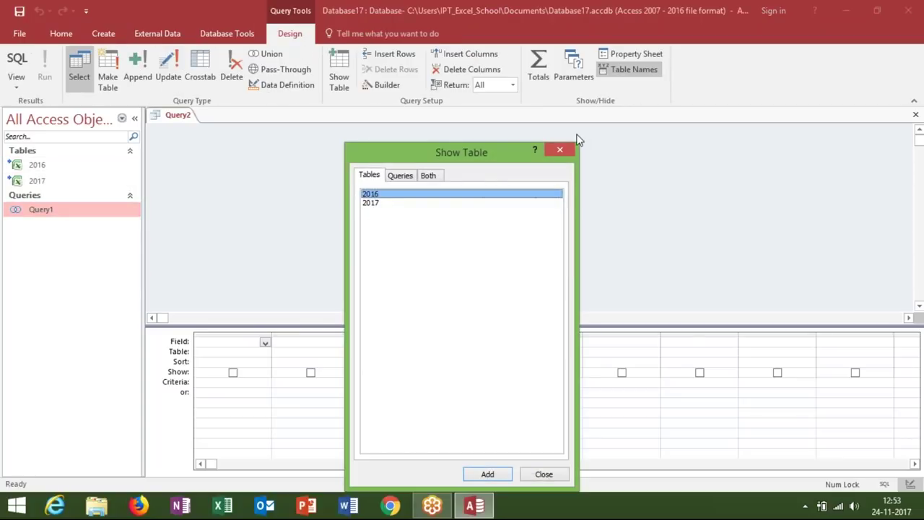
{"action": "left_click", "coordinate": [560, 151]}
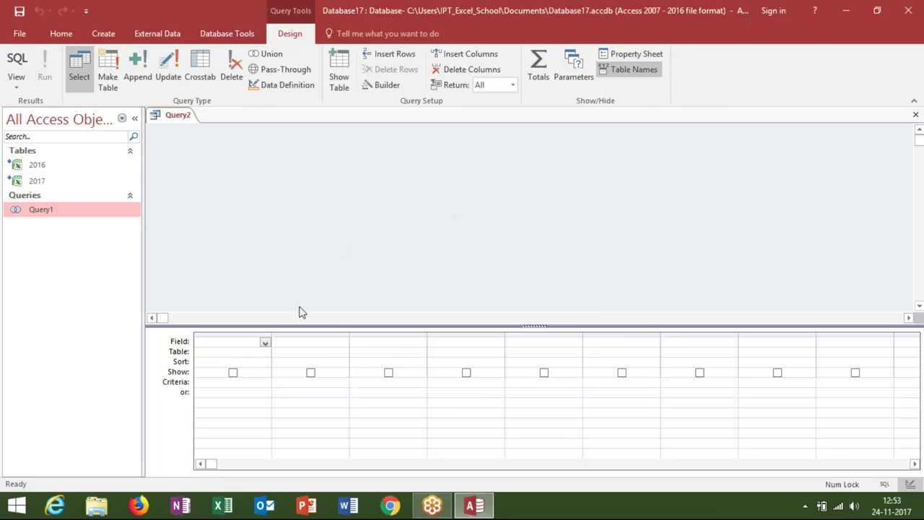
{"action": "left_click", "coordinate": [339, 79]}
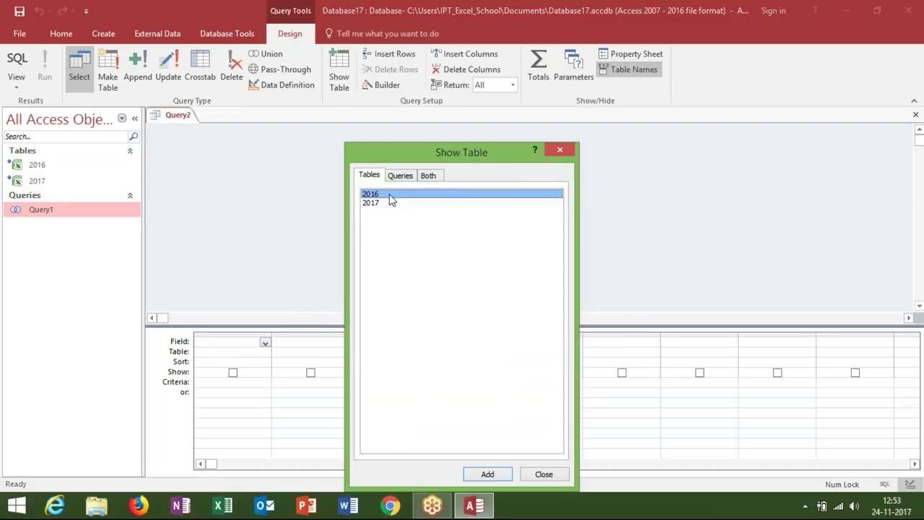
{"action": "double_click", "coordinate": [390, 195]}
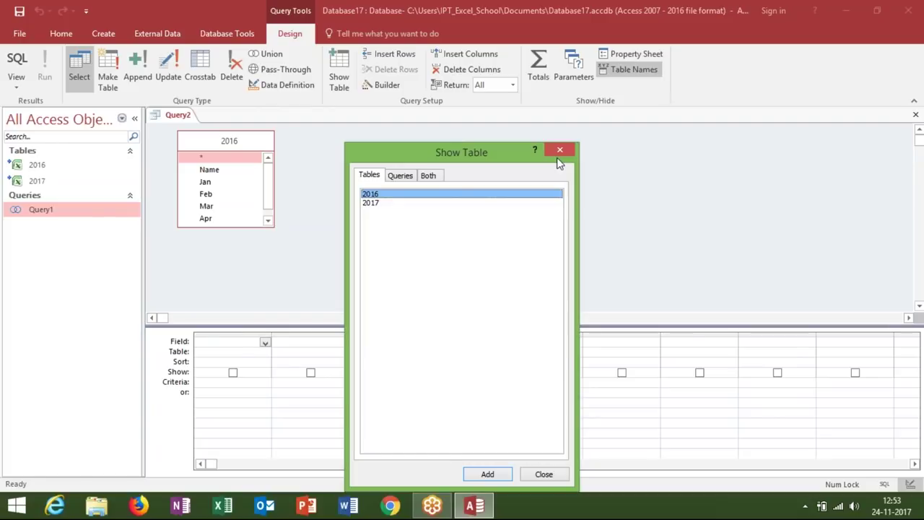
{"action": "double_click", "coordinate": [490, 204]}
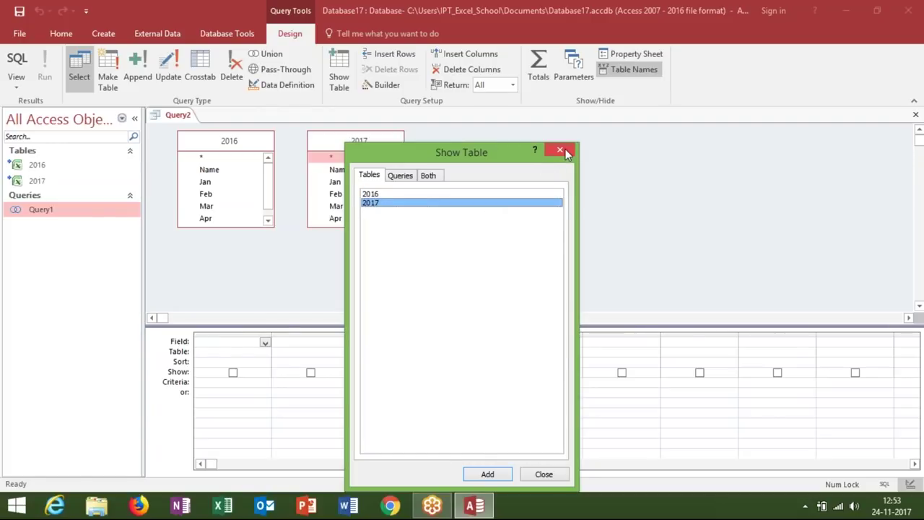
{"action": "left_click", "coordinate": [559, 150]}
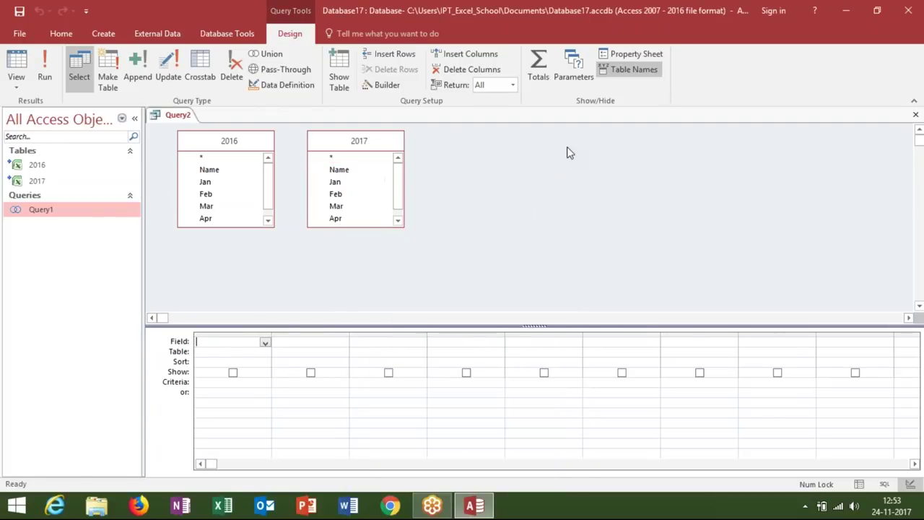
{"action": "double_click", "coordinate": [207, 163]}
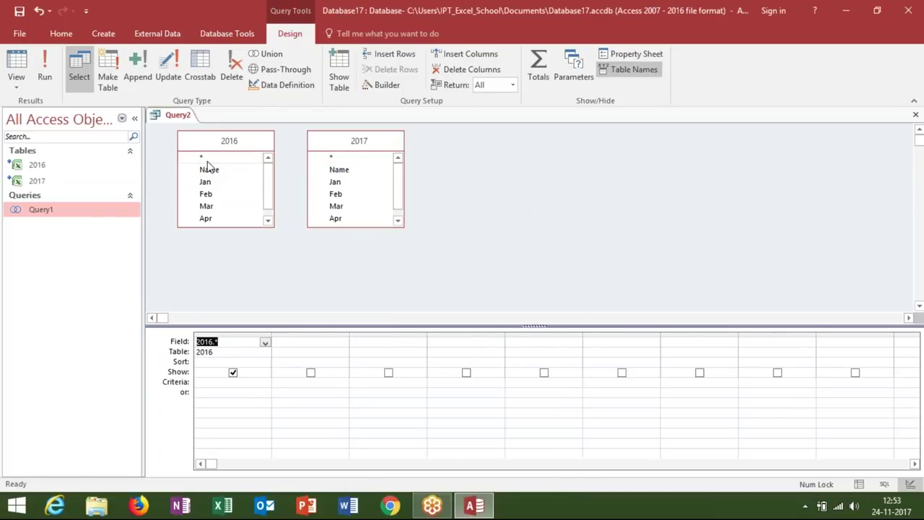
Step: Switch the query to SQL view and paste a second copy of the 2016 SELECT below it
{"action": "left_click", "coordinate": [16, 81]}
{"action": "left_click", "coordinate": [37, 141]}
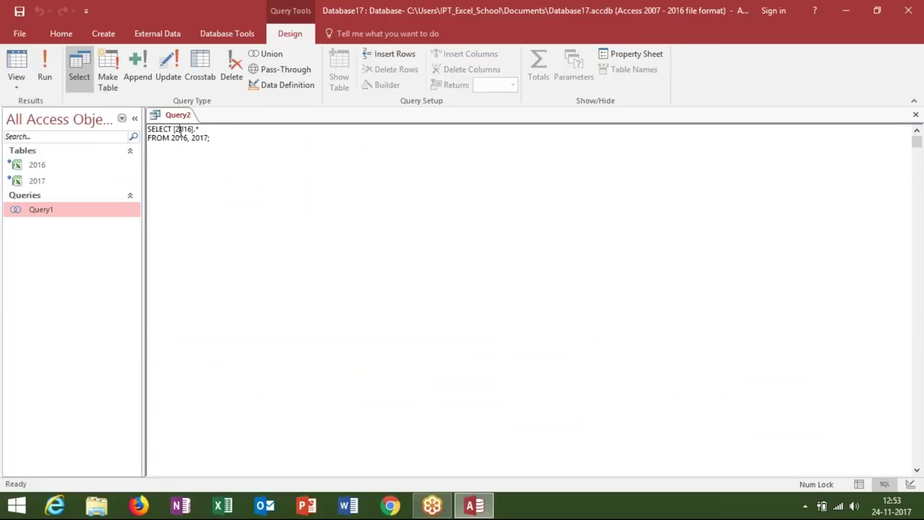
{"action": "left_click", "coordinate": [203, 130]}
{"action": "left_click_drag", "start_coordinate": [218, 145], "coordinate": [137, 118]}
{"action": "key", "text": "ctrl+c"}
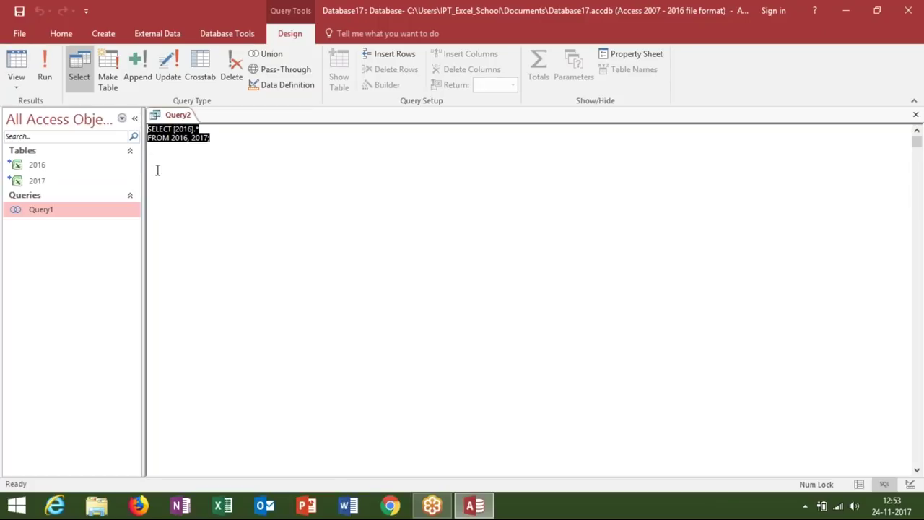
{"action": "left_click", "coordinate": [158, 171]}
{"action": "key", "text": "ctrl+v"}
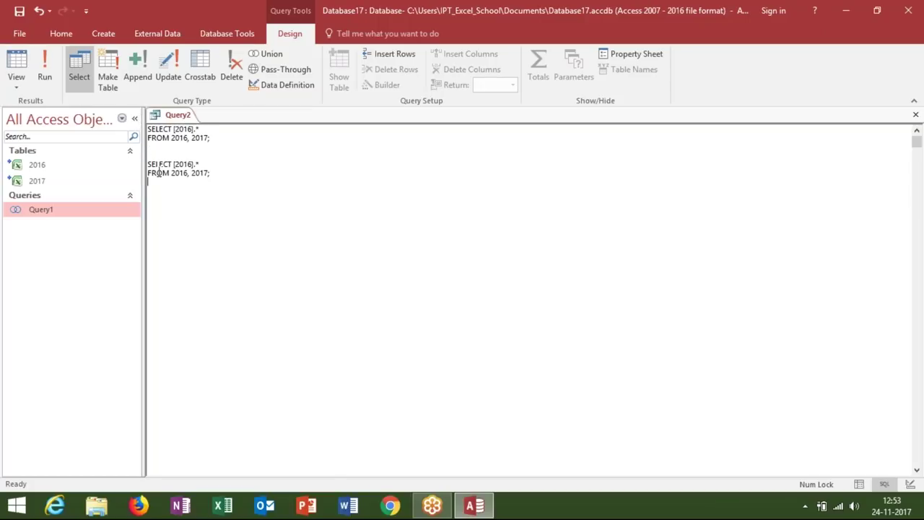
Step: Change the second SELECT to [2017] FROM 2017 and insert 'union all' between the two queries
{"action": "left_click", "coordinate": [193, 163]}
{"action": "key", "text": "BackSpace"}
{"action": "type", "text": "7"}
{"action": "left_click", "coordinate": [188, 172]}
{"action": "key", "text": "BackSpace"}
{"action": "type", "text": "7"}
{"action": "type", "text": "6"}
{"action": "left_click", "coordinate": [186, 158]}
{"action": "key", "text": "Return"}
{"action": "type", "text": "unio"}
{"action": "type", "text": "n all"}
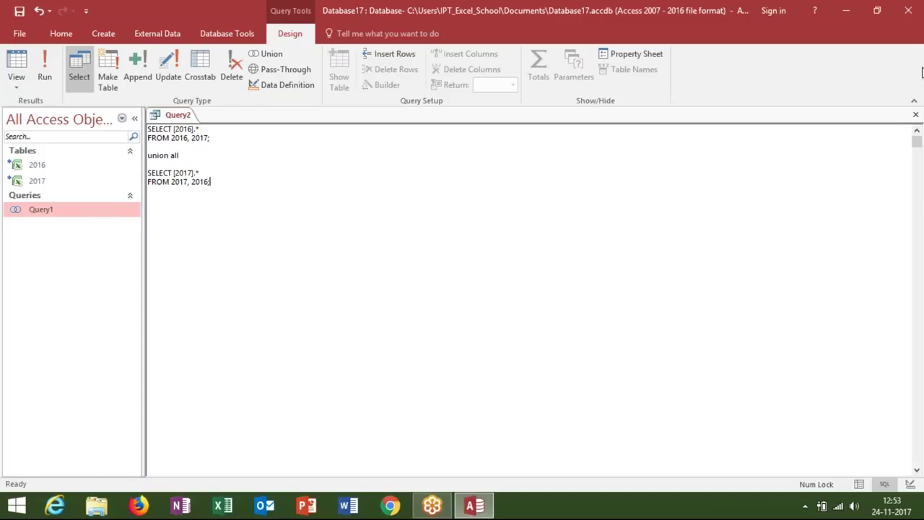
Step: Select and delete all of Query2's SQL text
{"action": "key", "text": "ctrl+a"}
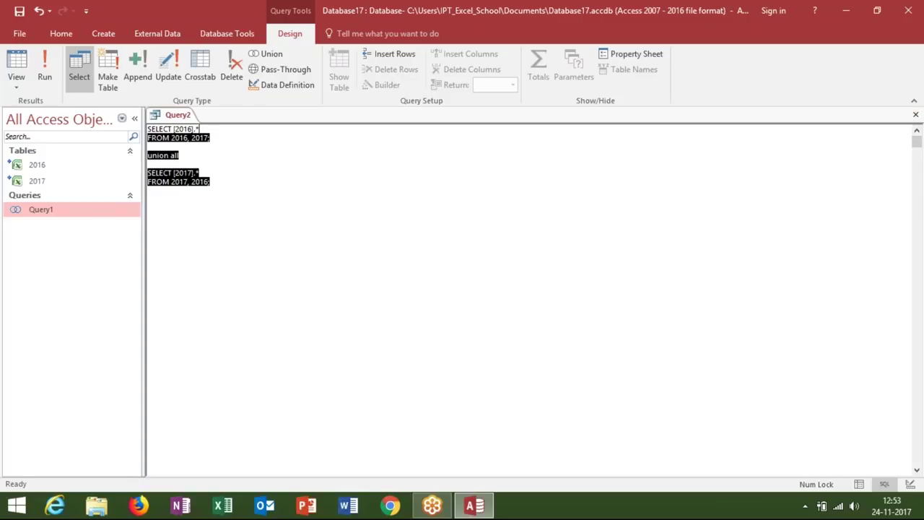
{"action": "key", "text": "shift+Up"}
{"action": "key", "text": "shift+Home"}
{"action": "key", "text": "Delete"}
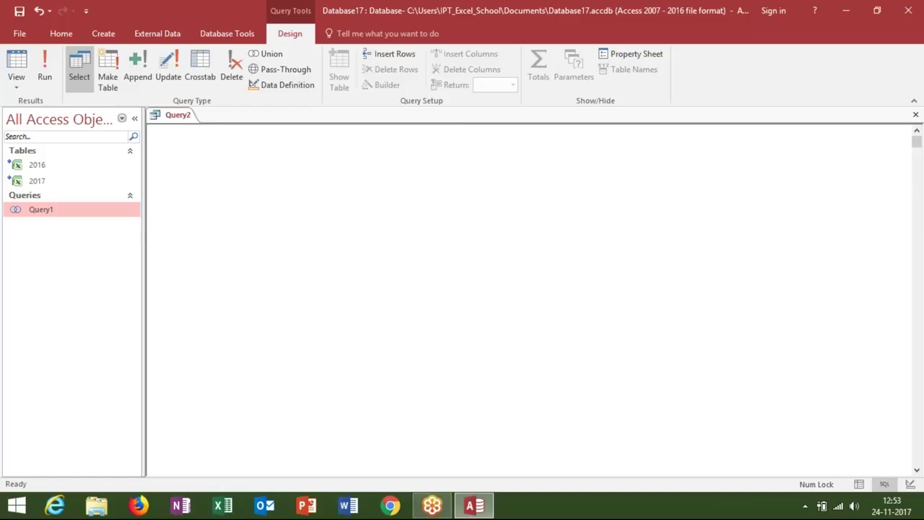
Step: Close Query2 without saving and close Access
{"action": "left_click", "coordinate": [916, 116]}
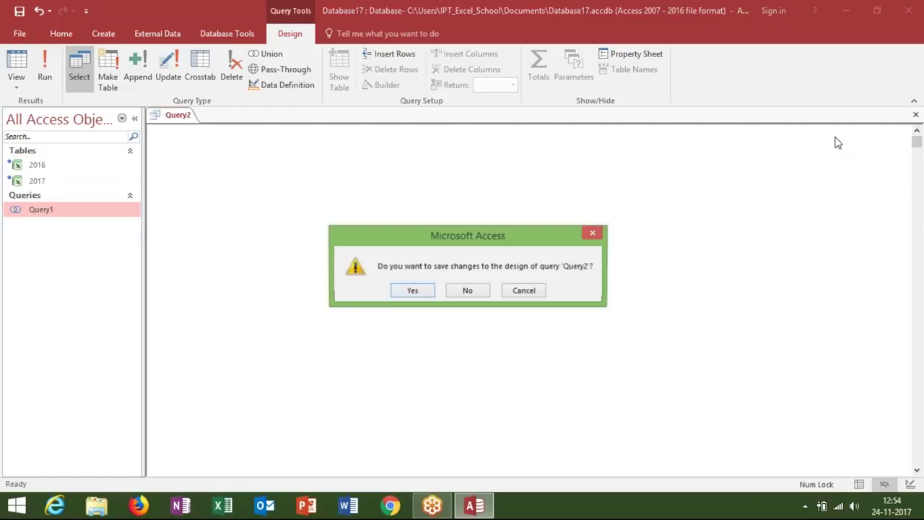
{"action": "left_click", "coordinate": [476, 287]}
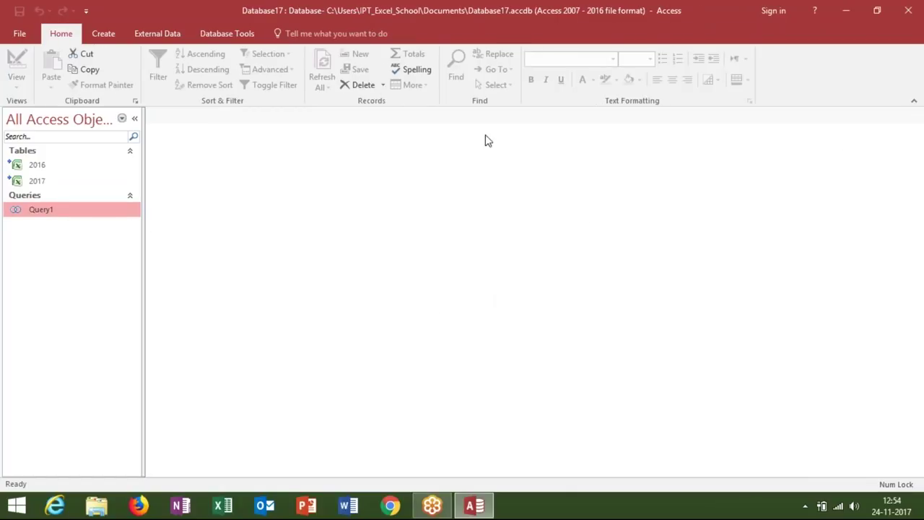
{"action": "double_click", "coordinate": [483, 18]}
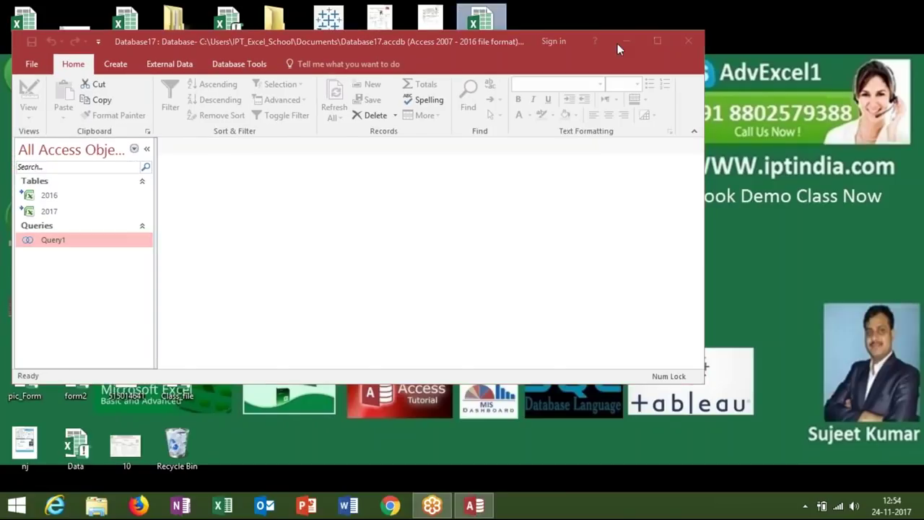
{"action": "left_click", "coordinate": [686, 44]}
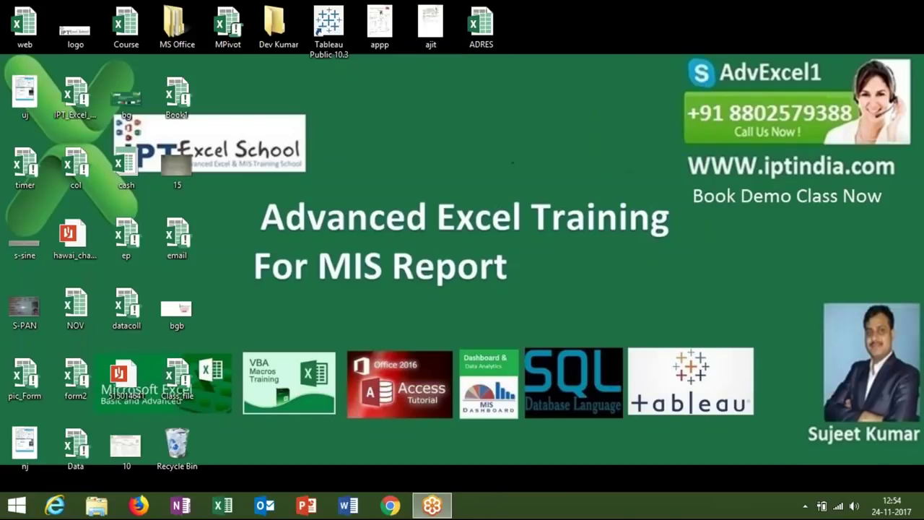
Step: Open the MPivot workbook from the desktop and maximize its window
{"action": "left_click", "coordinate": [194, 403]}
{"action": "key", "text": "F2"}
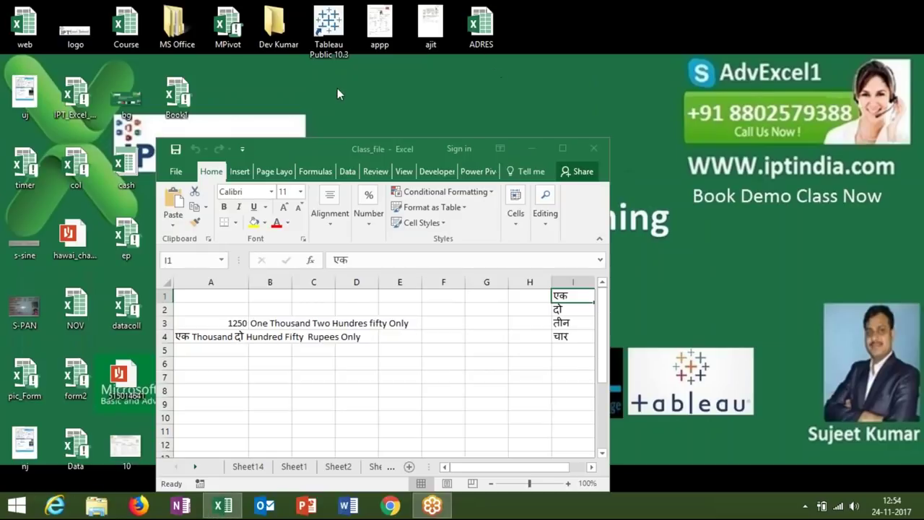
{"action": "double_click", "coordinate": [230, 38]}
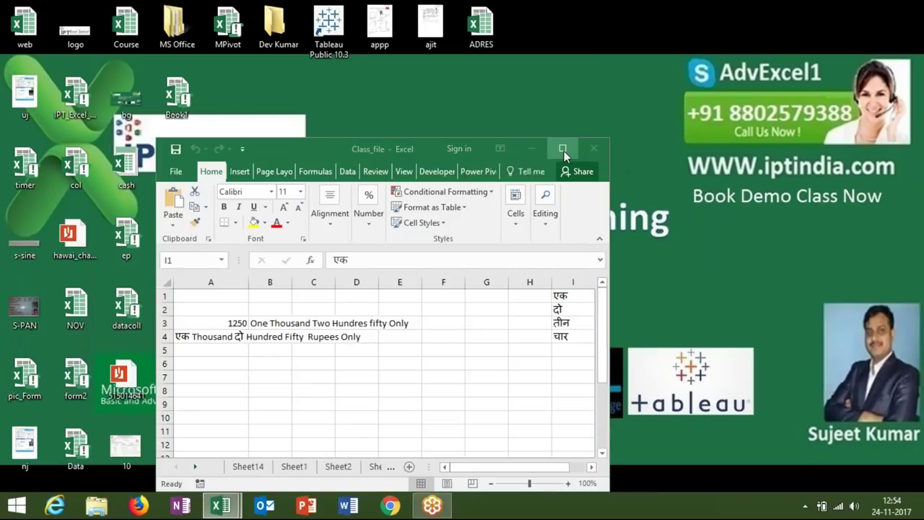
{"action": "left_click", "coordinate": [443, 46]}
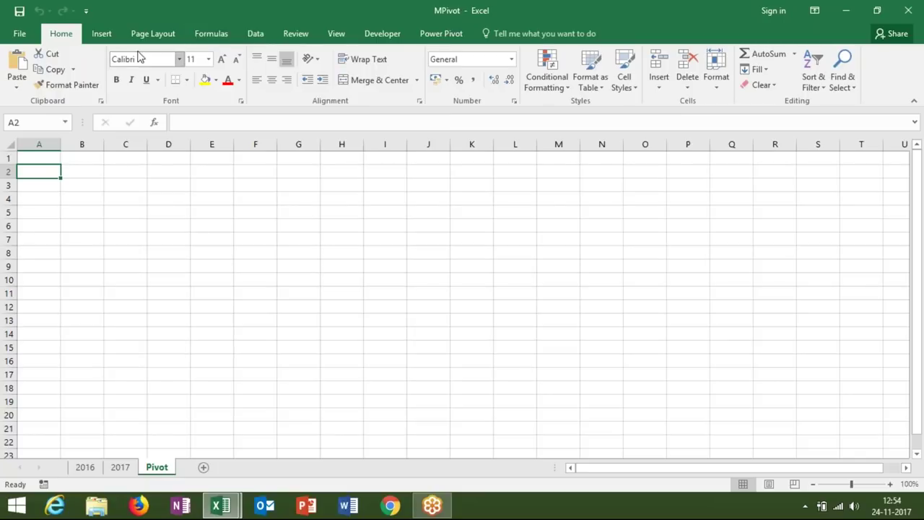
{"action": "left_click", "coordinate": [114, 42]}
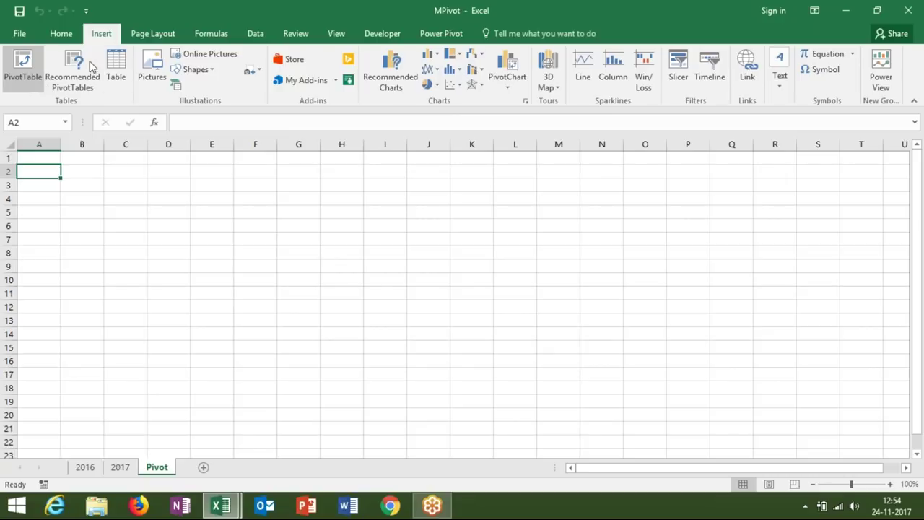
{"action": "left_click", "coordinate": [261, 37]}
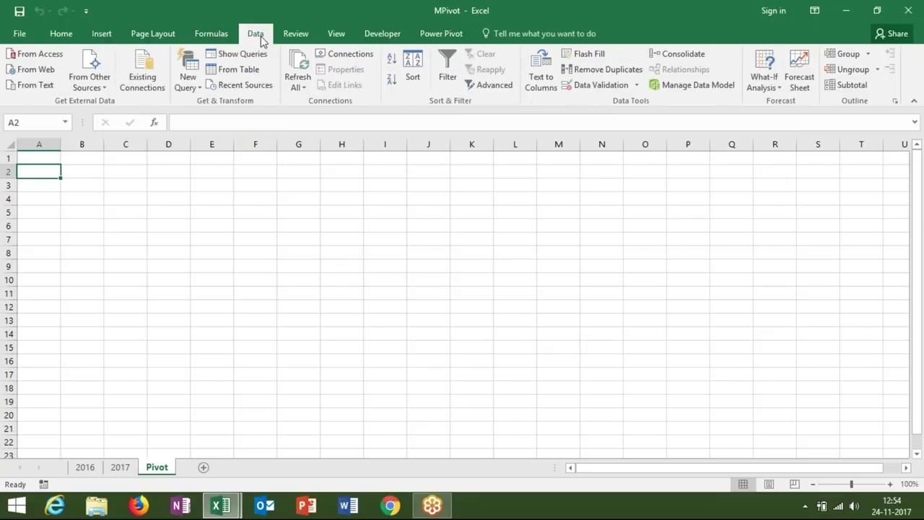
{"action": "left_click", "coordinate": [43, 58]}
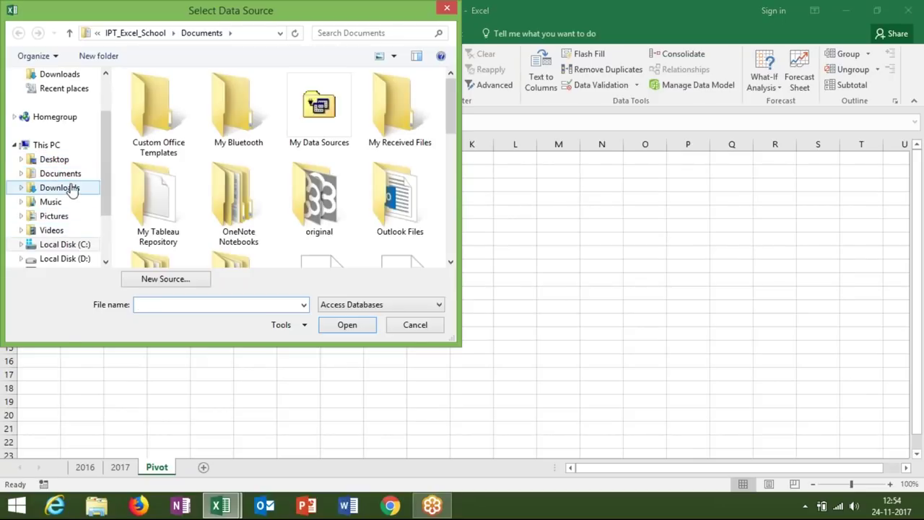
{"action": "left_click", "coordinate": [72, 175]}
{"action": "left_click", "coordinate": [181, 213]}
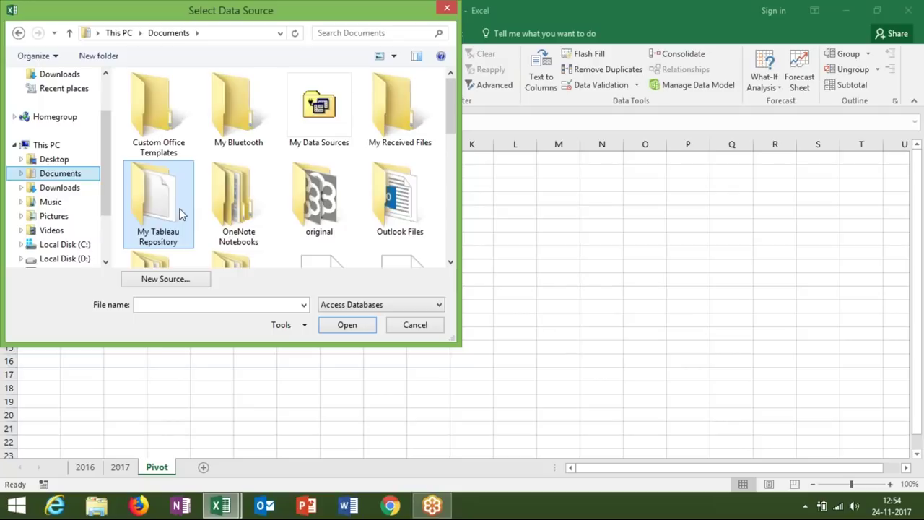
{"action": "left_click", "coordinate": [181, 213]}
{"action": "key", "text": "m"}
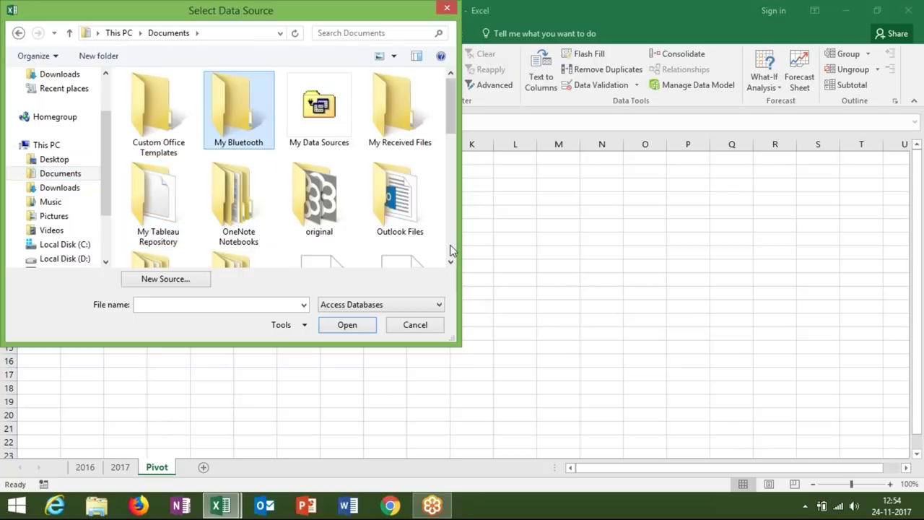
{"action": "scroll", "coordinate": [451, 249], "scroll_direction": "down", "scroll_amount": 3}
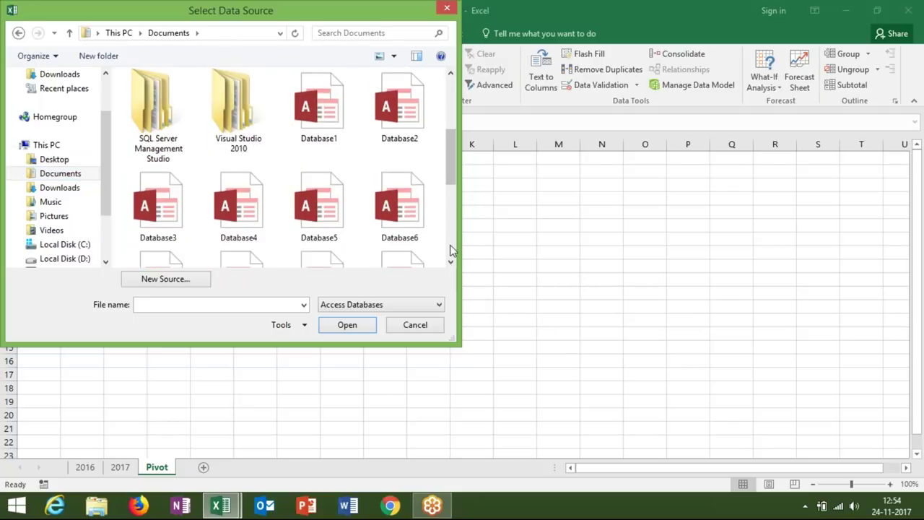
{"action": "scroll", "coordinate": [451, 249], "scroll_direction": "down", "scroll_amount": 3}
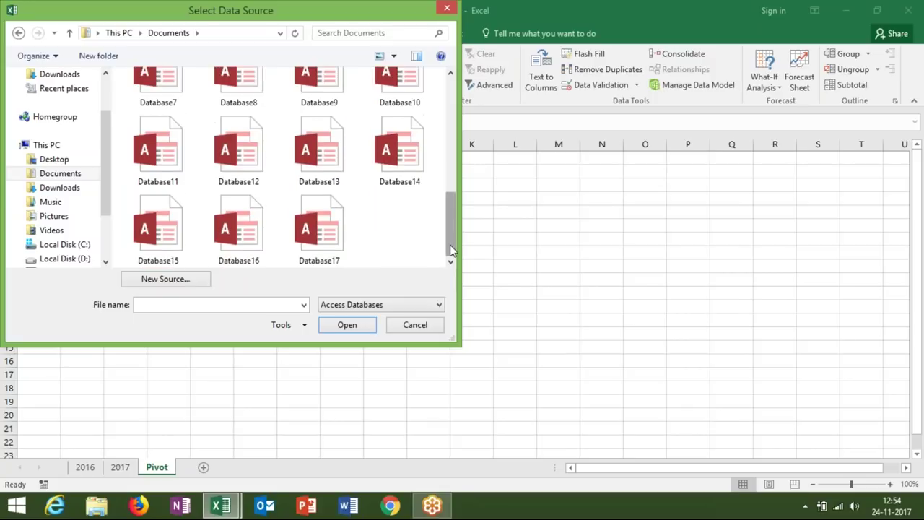
{"action": "left_click", "coordinate": [323, 242]}
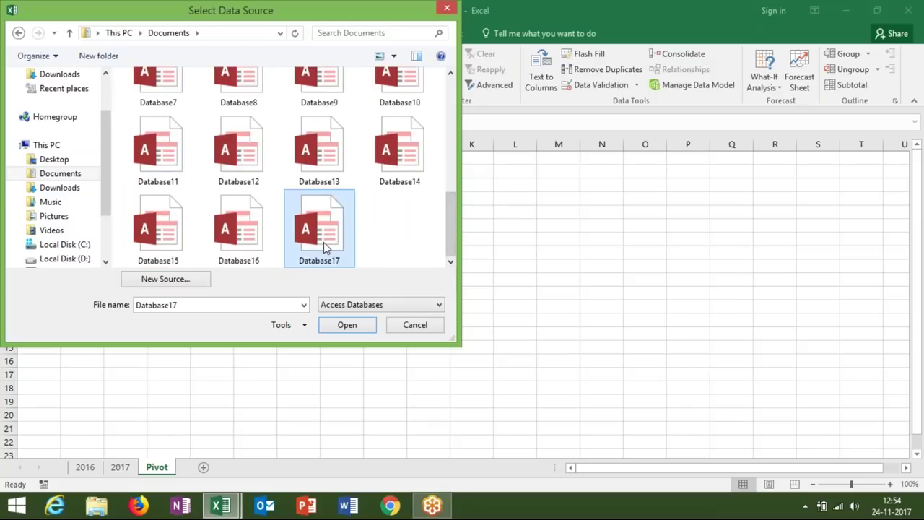
{"action": "left_click", "coordinate": [358, 328]}
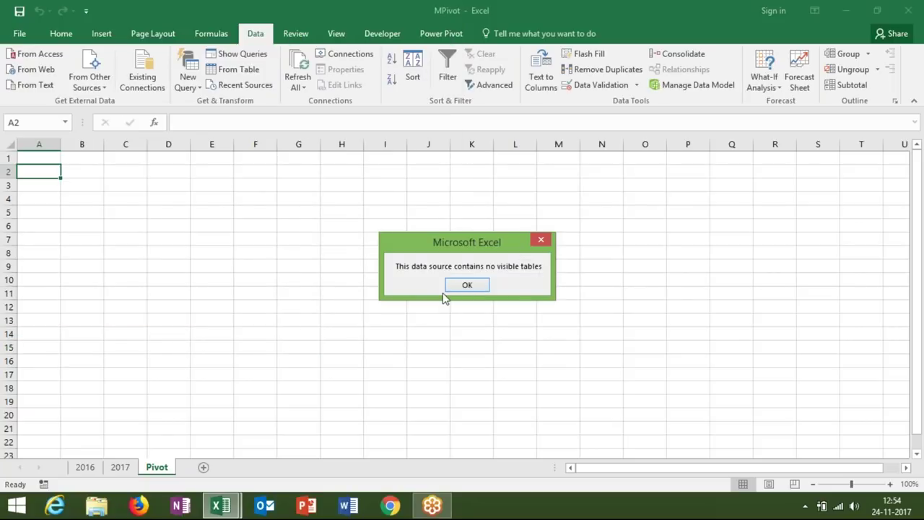
{"action": "left_click", "coordinate": [465, 285]}
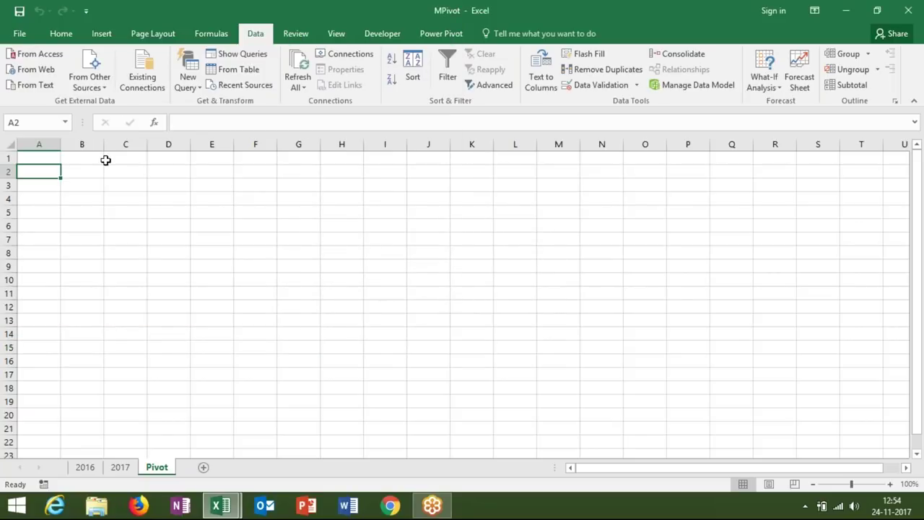
{"action": "left_click", "coordinate": [37, 154]}
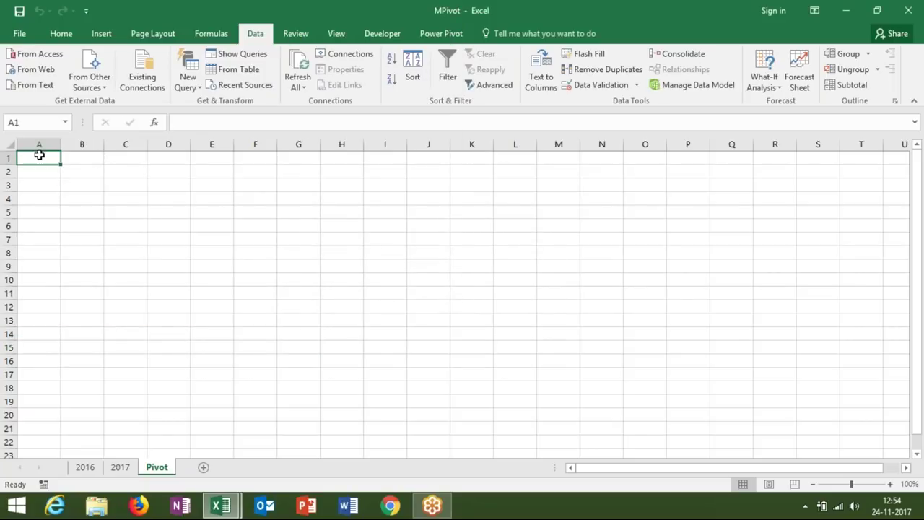
{"action": "left_click", "coordinate": [44, 54]}
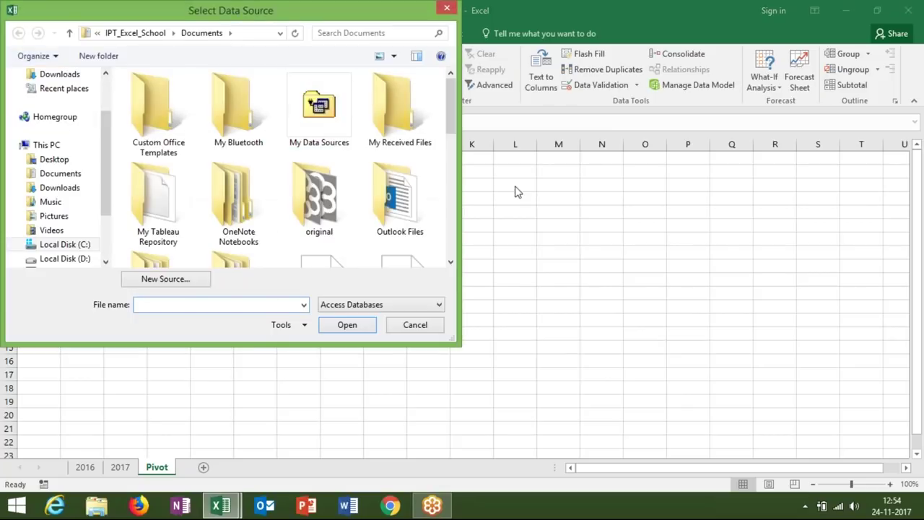
{"action": "left_click", "coordinate": [450, 184]}
{"action": "left_click", "coordinate": [449, 184]}
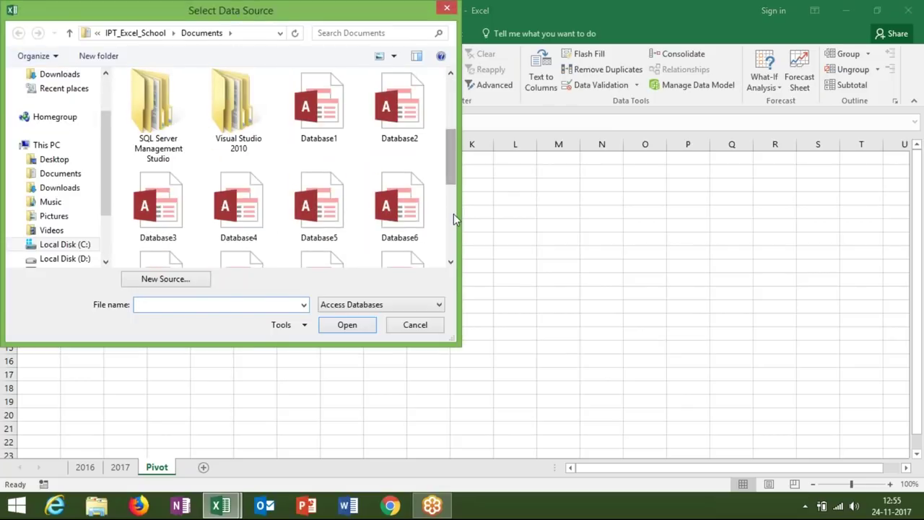
{"action": "left_click", "coordinate": [453, 214]}
{"action": "left_click", "coordinate": [450, 249]}
{"action": "left_click", "coordinate": [450, 260]}
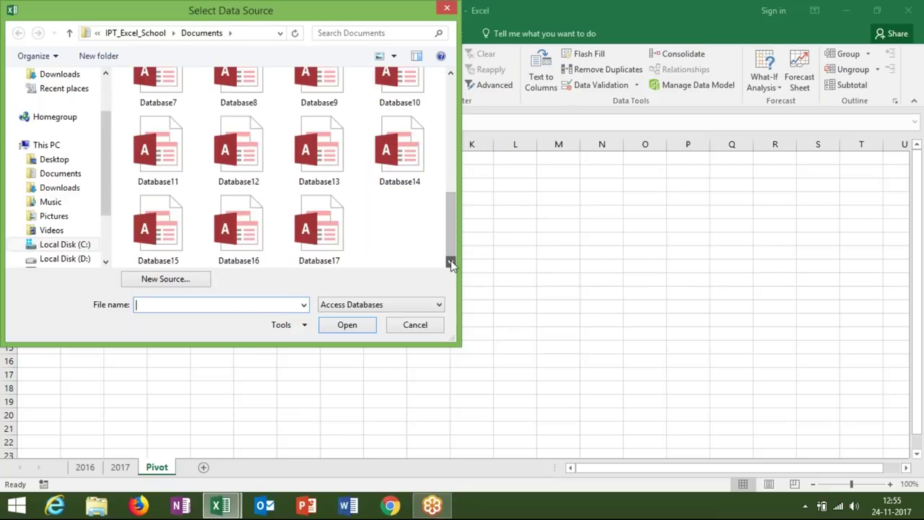
{"action": "left_click", "coordinate": [318, 225]}
{"action": "left_click", "coordinate": [358, 329]}
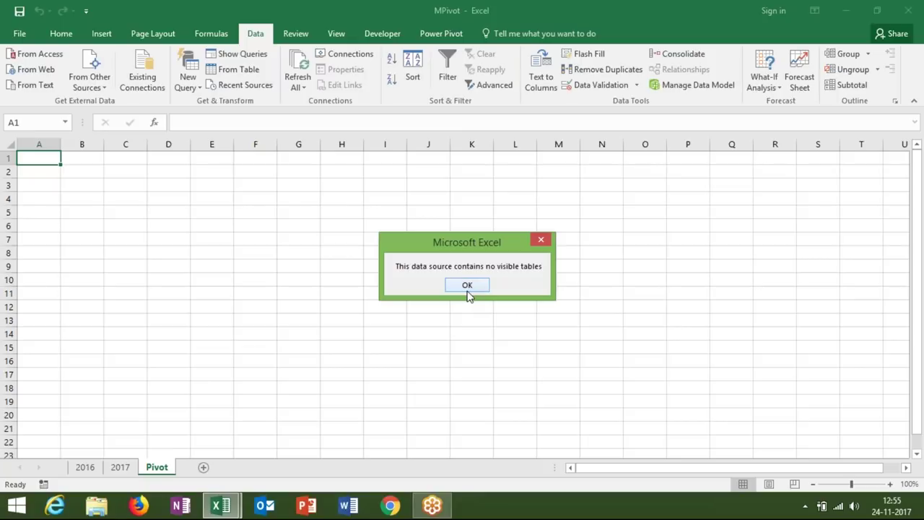
{"action": "left_click", "coordinate": [467, 293]}
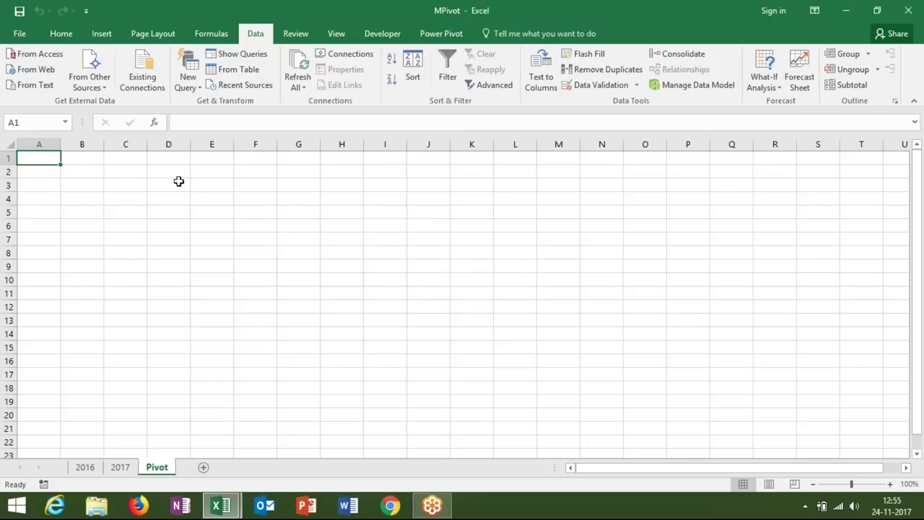
{"action": "left_click", "coordinate": [101, 33]}
Step: Start a PivotTable from an external connection and browse the Documents folder for Access files
{"action": "left_click", "coordinate": [23, 68]}
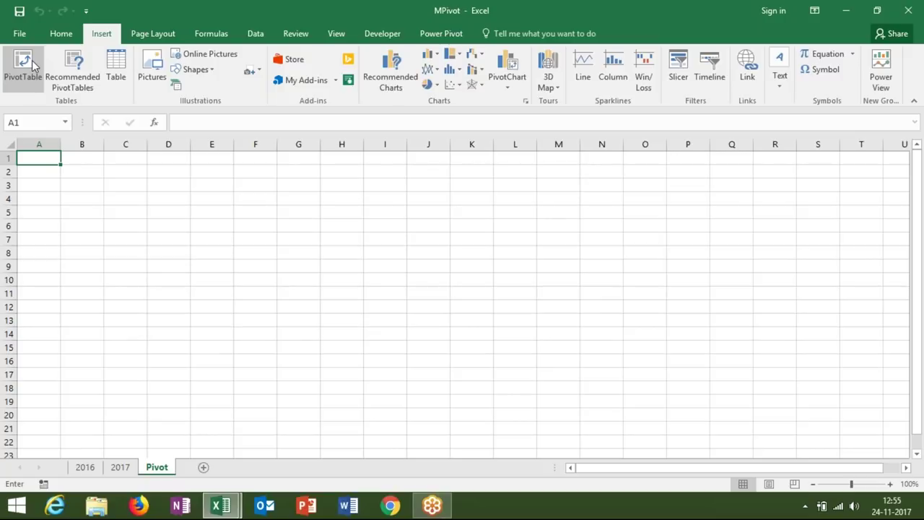
{"action": "left_click", "coordinate": [415, 214]}
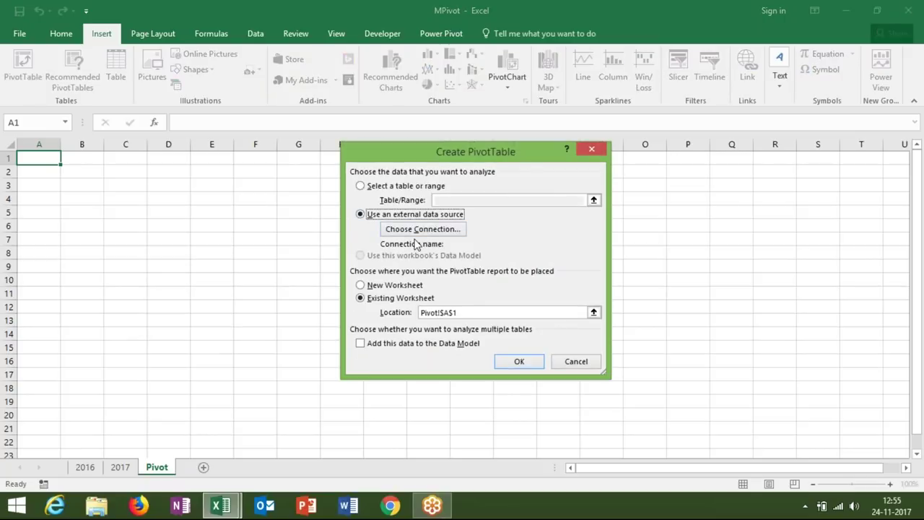
{"action": "left_click", "coordinate": [416, 230]}
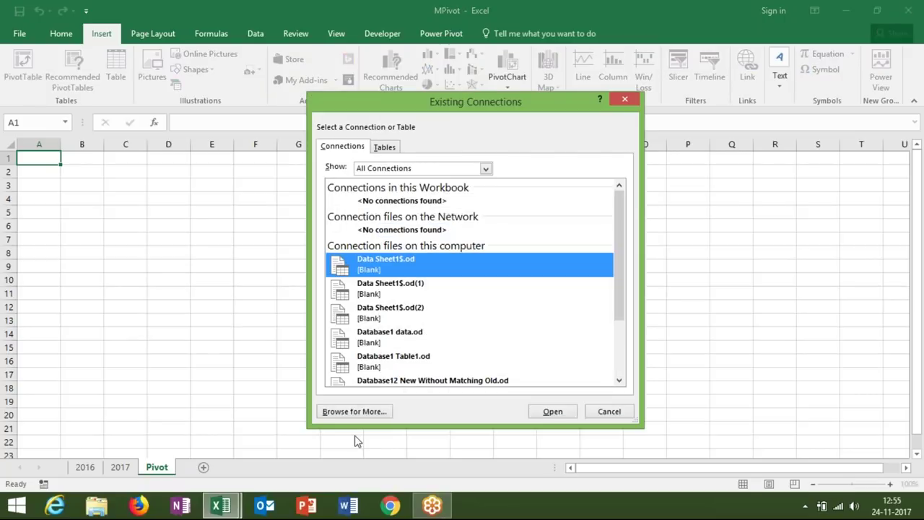
{"action": "left_click", "coordinate": [354, 411]}
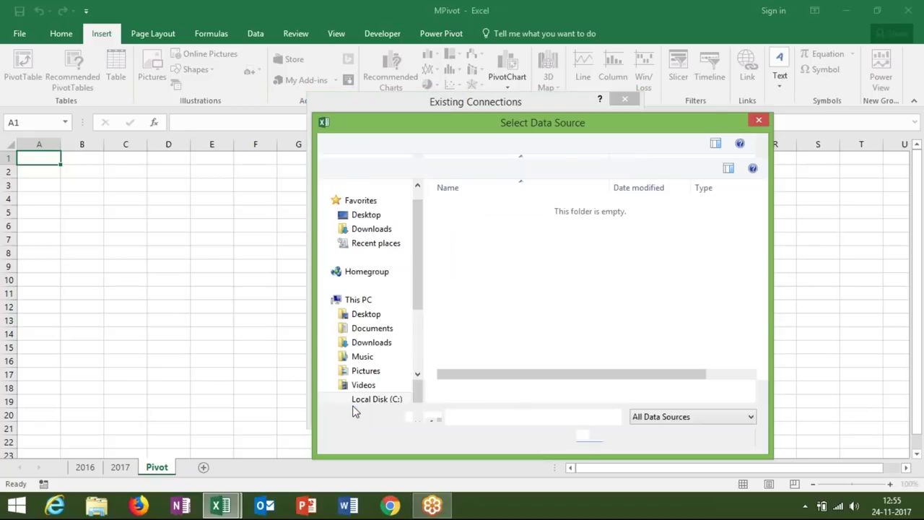
{"action": "left_click", "coordinate": [372, 275]}
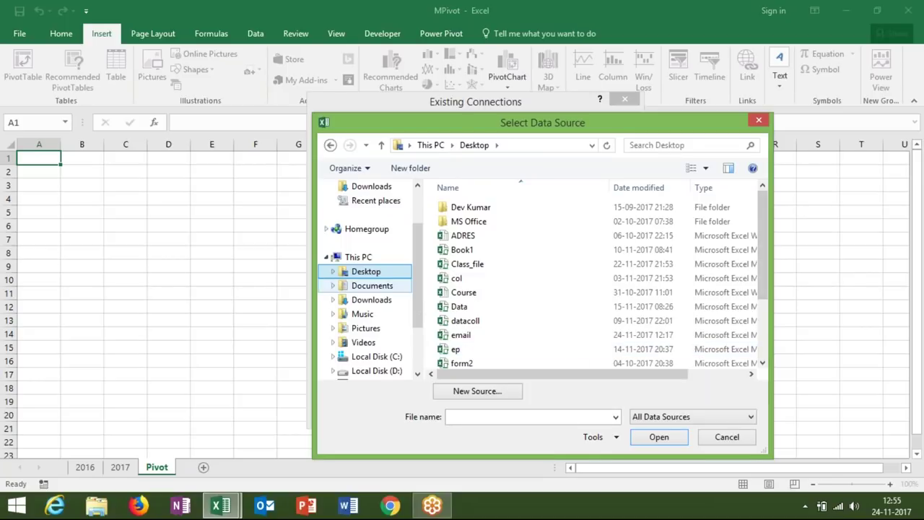
{"action": "left_click", "coordinate": [371, 300]}
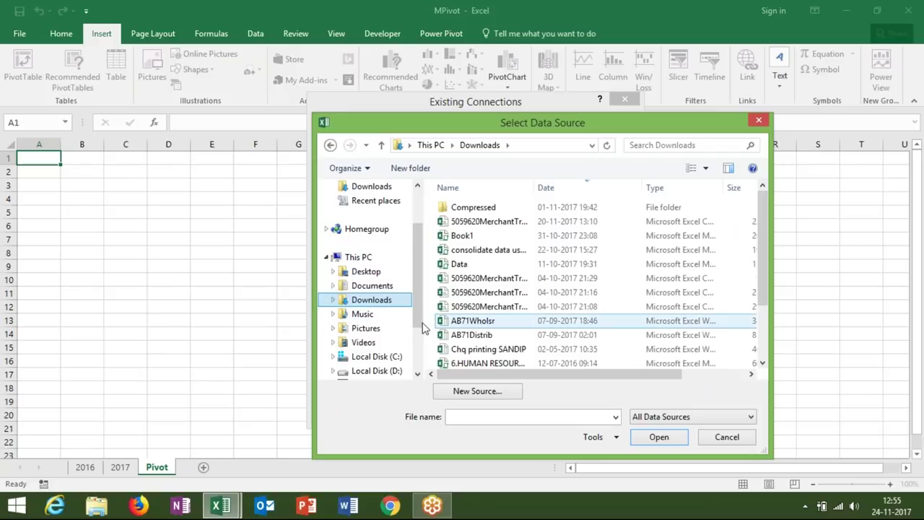
{"action": "left_click", "coordinate": [386, 287]}
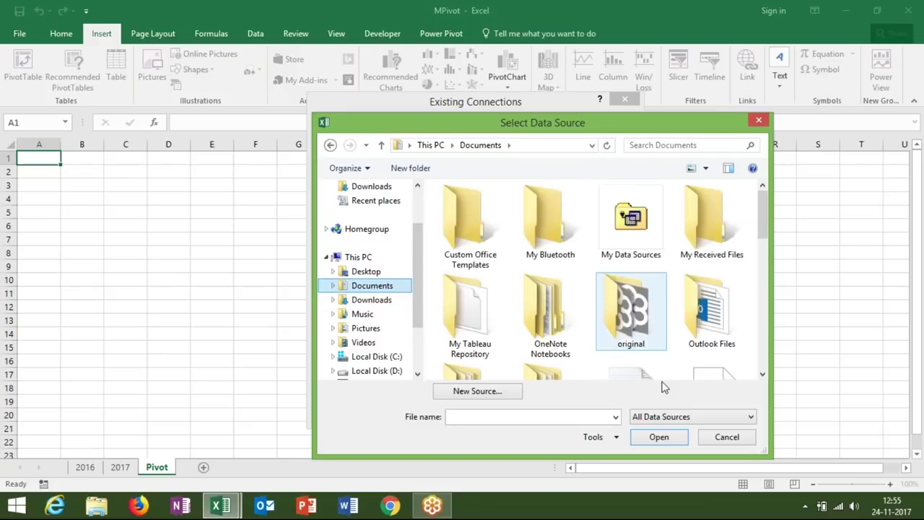
{"action": "left_click", "coordinate": [667, 421]}
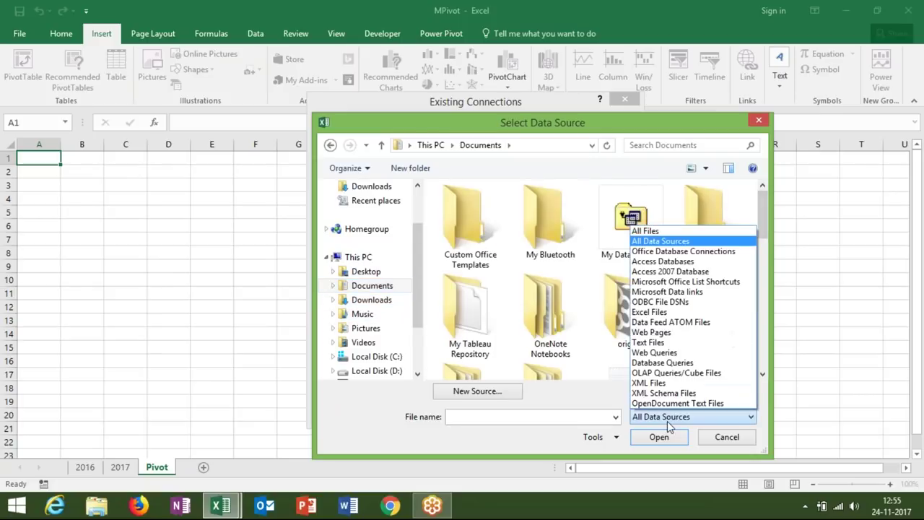
{"action": "left_click", "coordinate": [661, 262]}
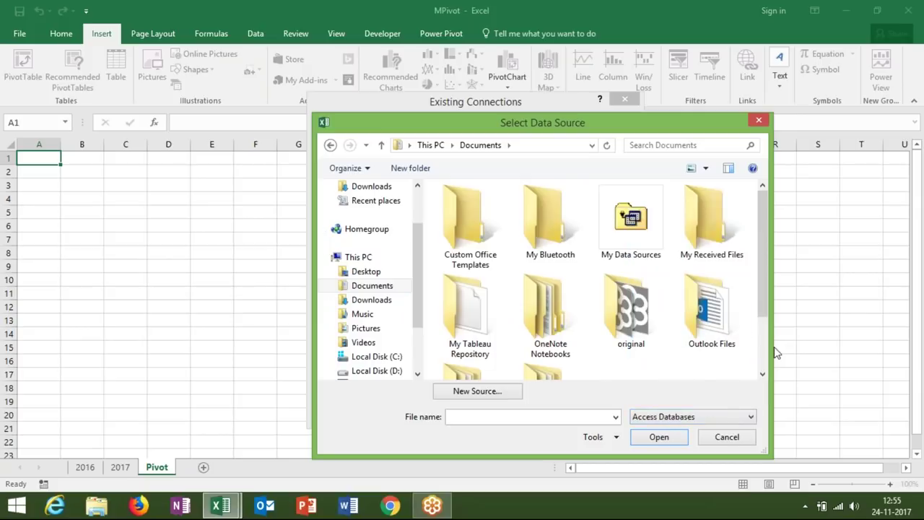
Step: Select and open Database17 as the PivotTable's data source
{"action": "left_click_drag", "start_coordinate": [767, 346], "coordinate": [767, 345]}
{"action": "scroll", "coordinate": [708, 324], "scroll_direction": "down", "scroll_amount": 1}
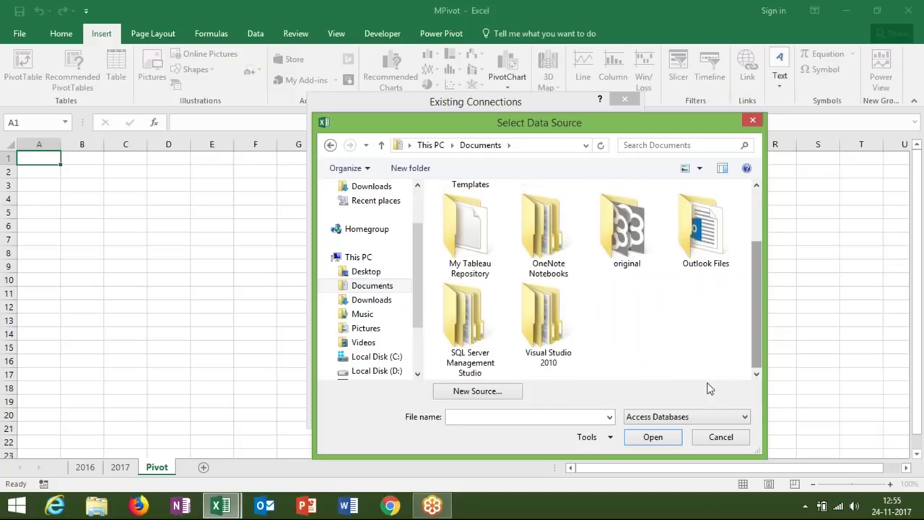
{"action": "left_click", "coordinate": [696, 416]}
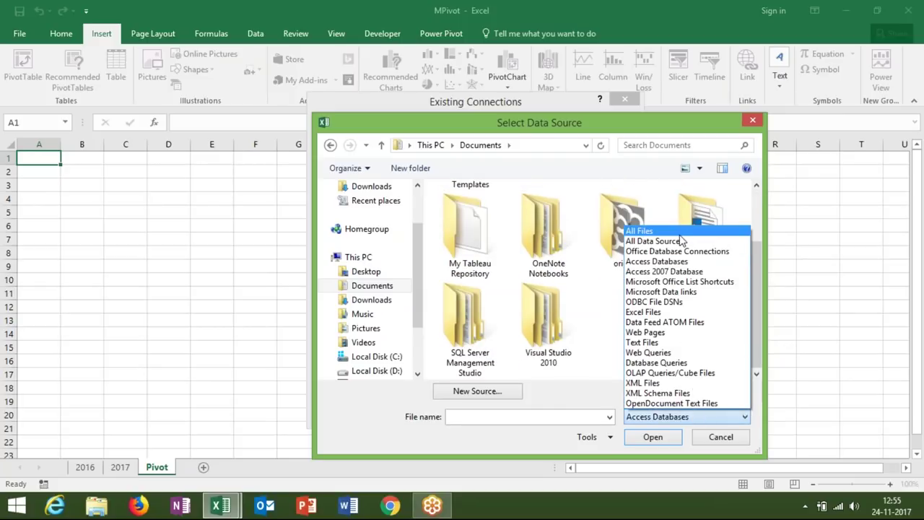
{"action": "left_click", "coordinate": [682, 241]}
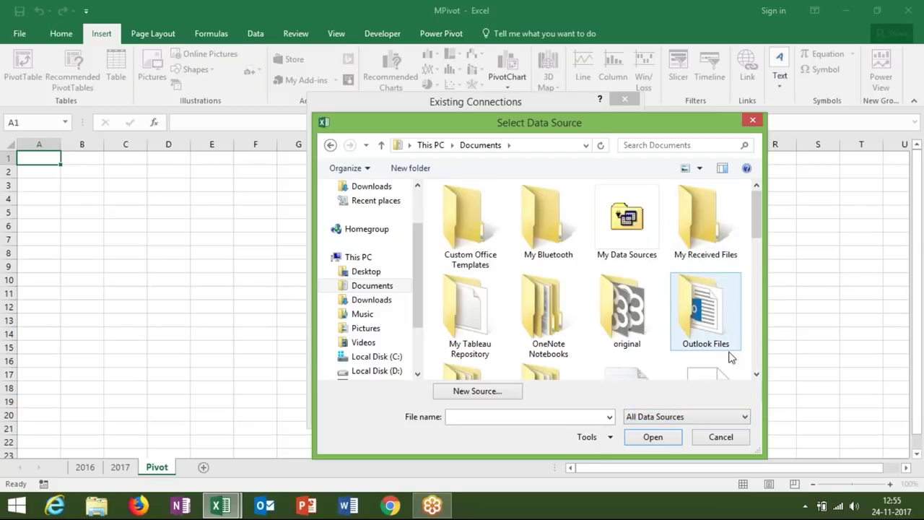
{"action": "left_click", "coordinate": [757, 361]}
{"action": "scroll", "coordinate": [758, 361], "scroll_direction": "down", "scroll_amount": 5}
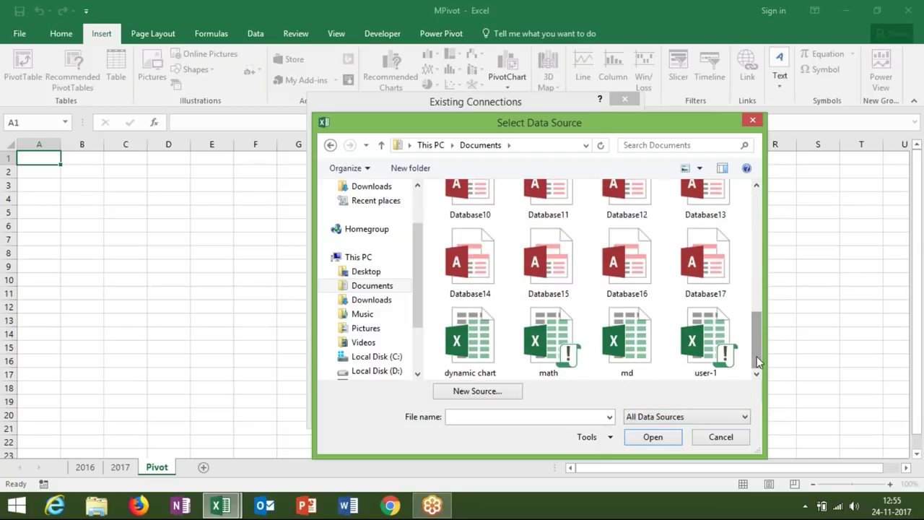
{"action": "left_click", "coordinate": [720, 294]}
{"action": "double_click", "coordinate": [714, 274]}
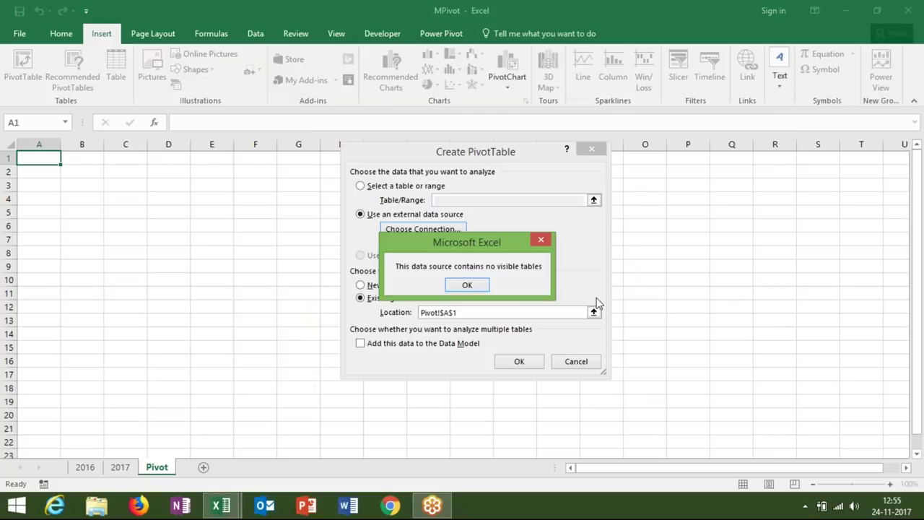
Step: Dismiss the no-visible-tables error, cancel the PivotTable, and close MPivot
{"action": "left_click", "coordinate": [467, 285]}
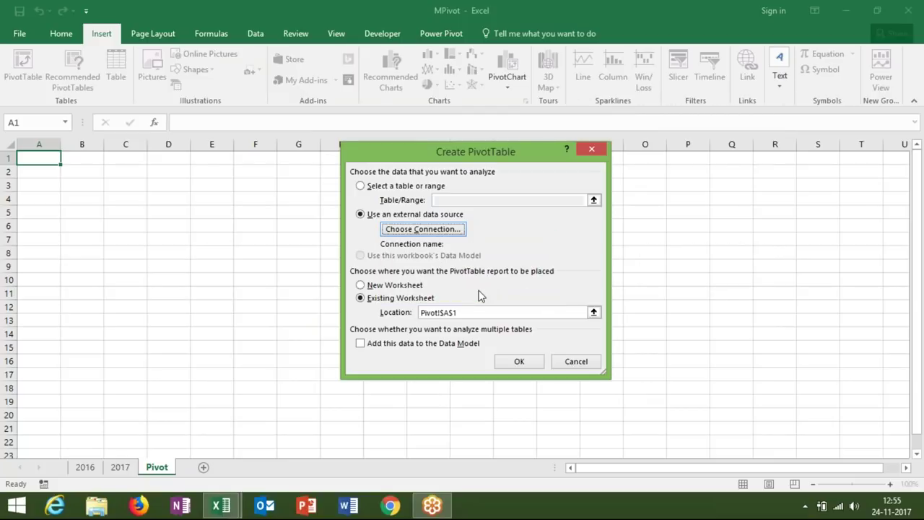
{"action": "left_click", "coordinate": [570, 365]}
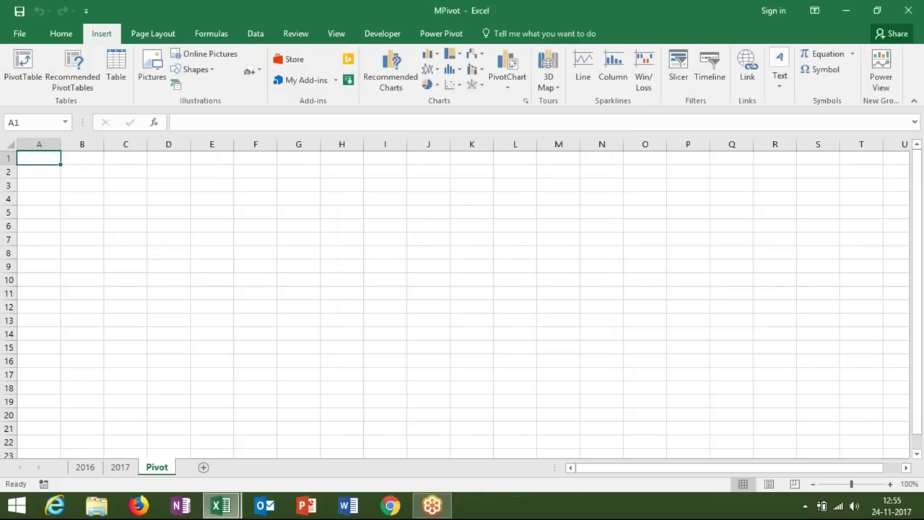
{"action": "double_click", "coordinate": [453, 20]}
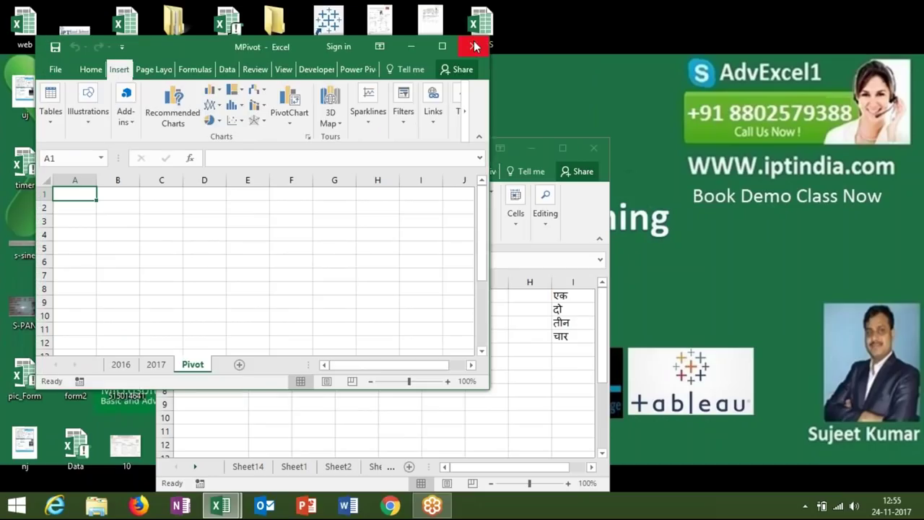
{"action": "left_click", "coordinate": [473, 46]}
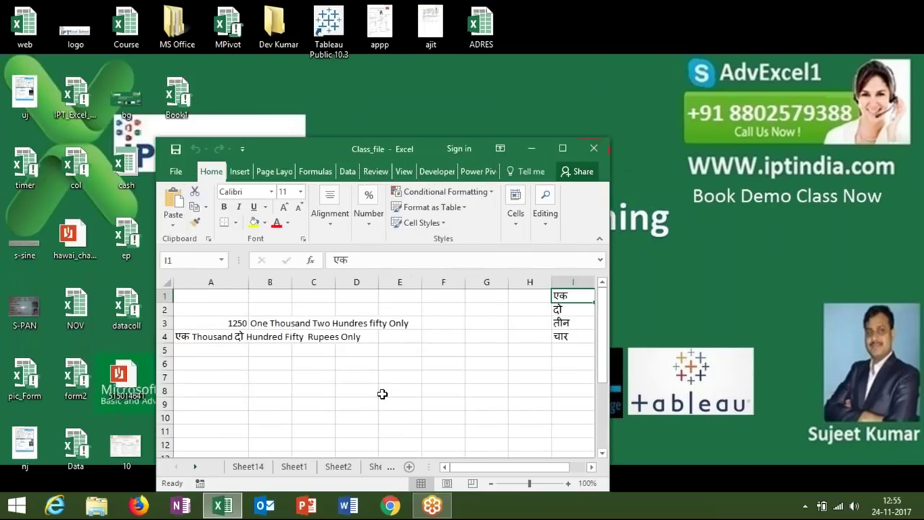
Step: Maximize Class_file and add a new blank worksheet
{"action": "left_click", "coordinate": [560, 149]}
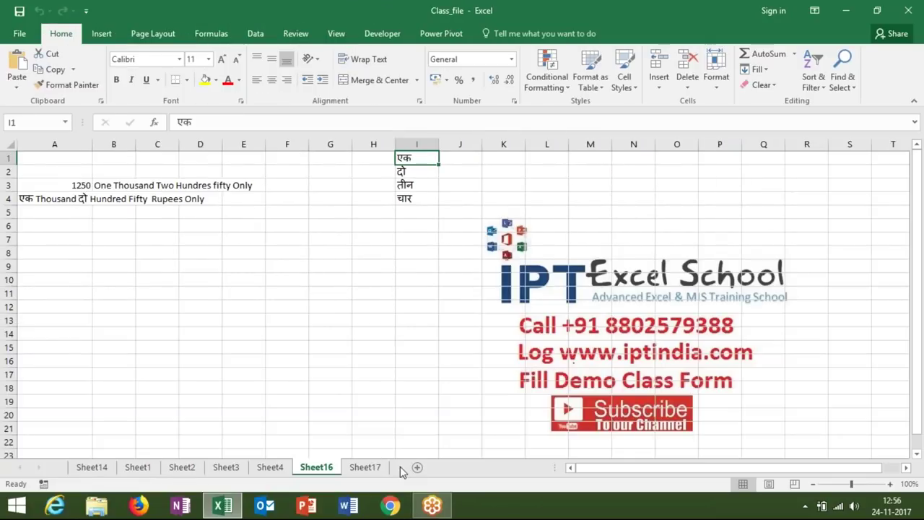
{"action": "left_click", "coordinate": [375, 470]}
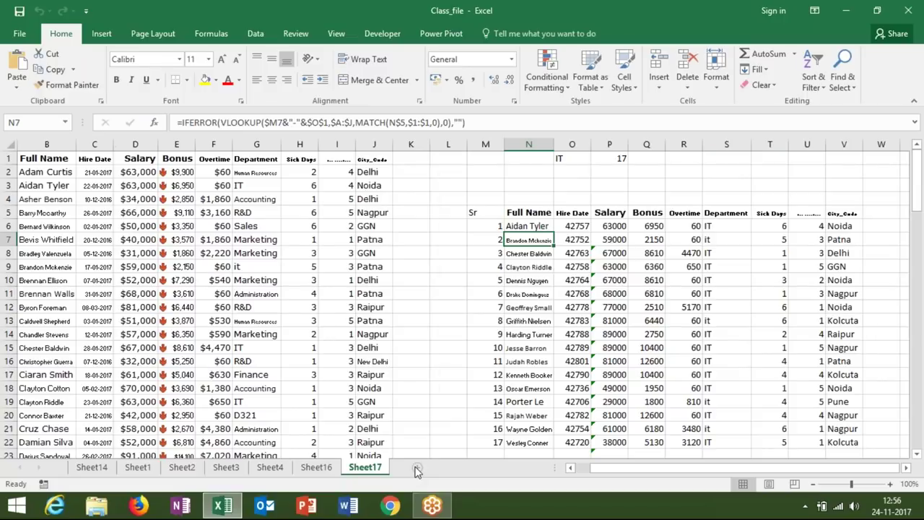
{"action": "left_click", "coordinate": [416, 469]}
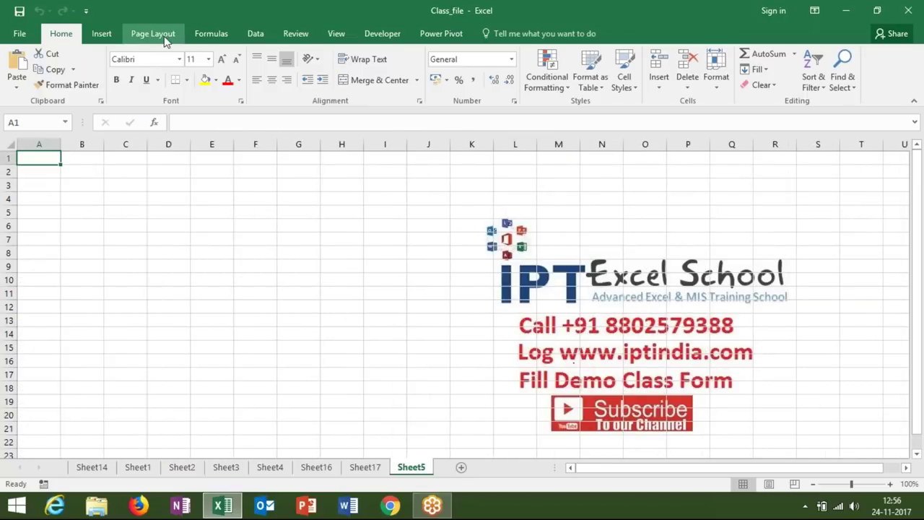
Step: Import Database17 from Documents via From Access and dismiss the no-visible-tables error
{"action": "left_click", "coordinate": [245, 36]}
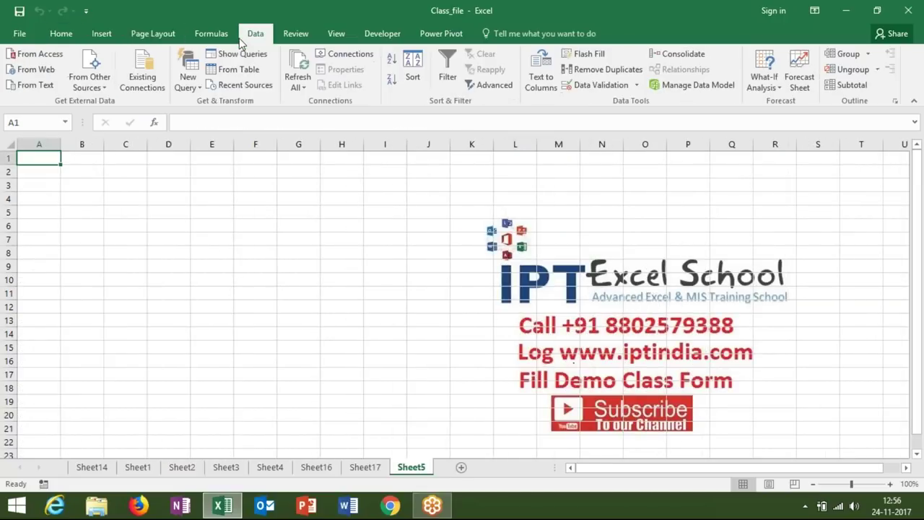
{"action": "left_click", "coordinate": [25, 58]}
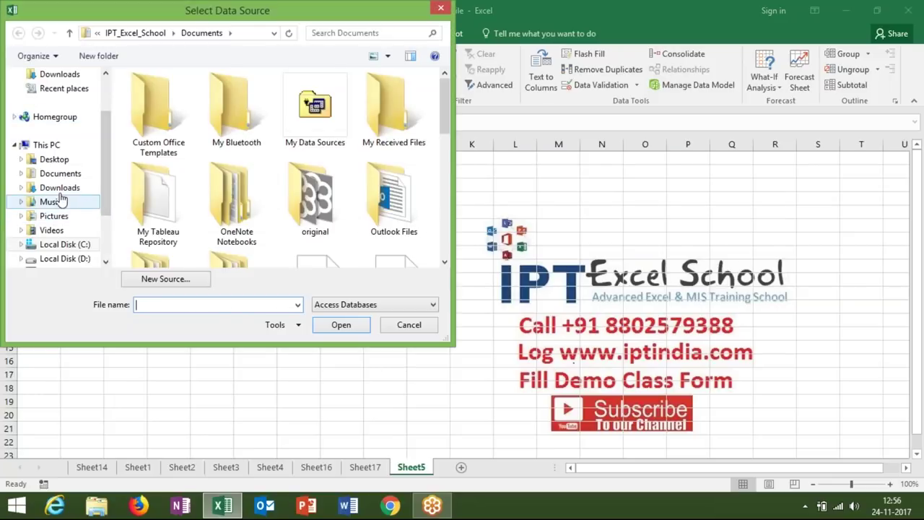
{"action": "left_click", "coordinate": [60, 189]}
{"action": "left_click", "coordinate": [63, 175]}
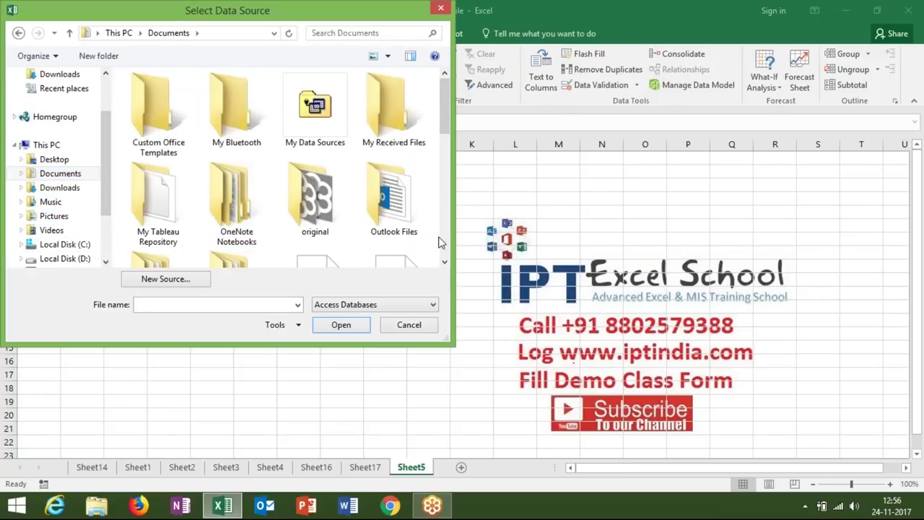
{"action": "scroll", "coordinate": [444, 233], "scroll_direction": "down", "scroll_amount": 5}
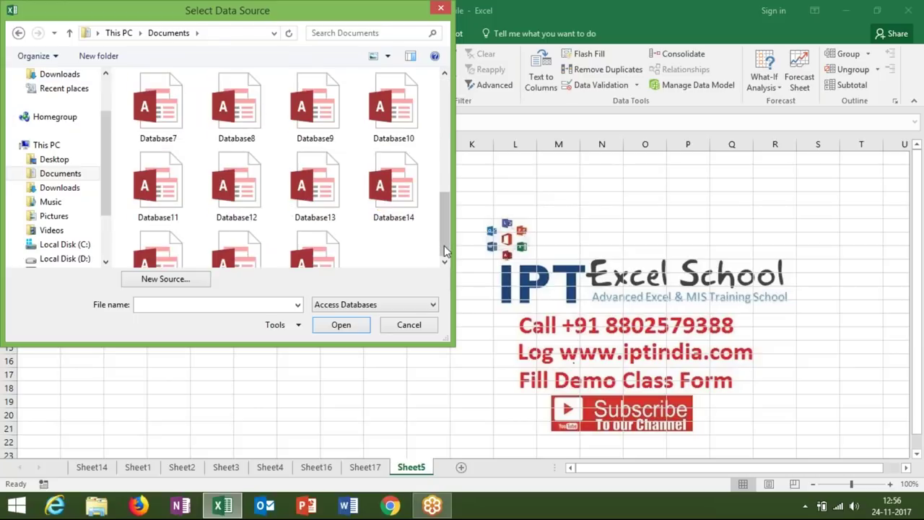
{"action": "left_click", "coordinate": [315, 230]}
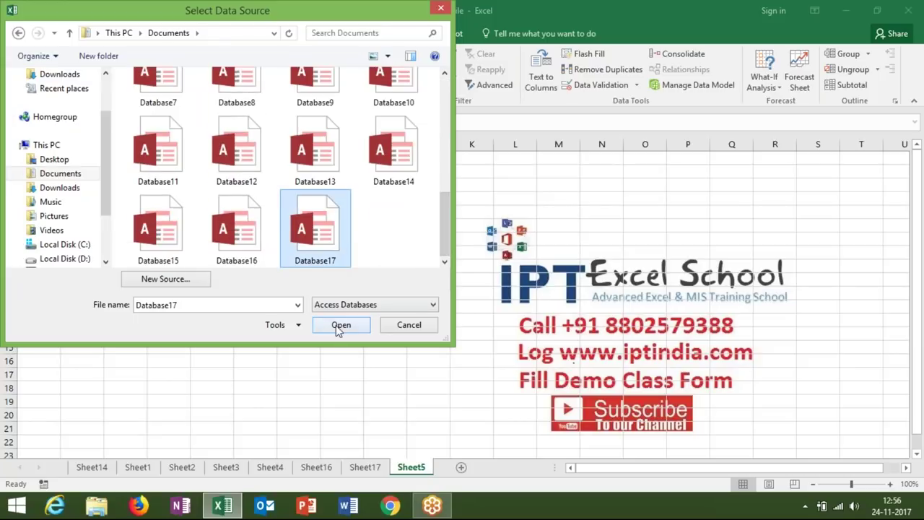
{"action": "left_click", "coordinate": [336, 325]}
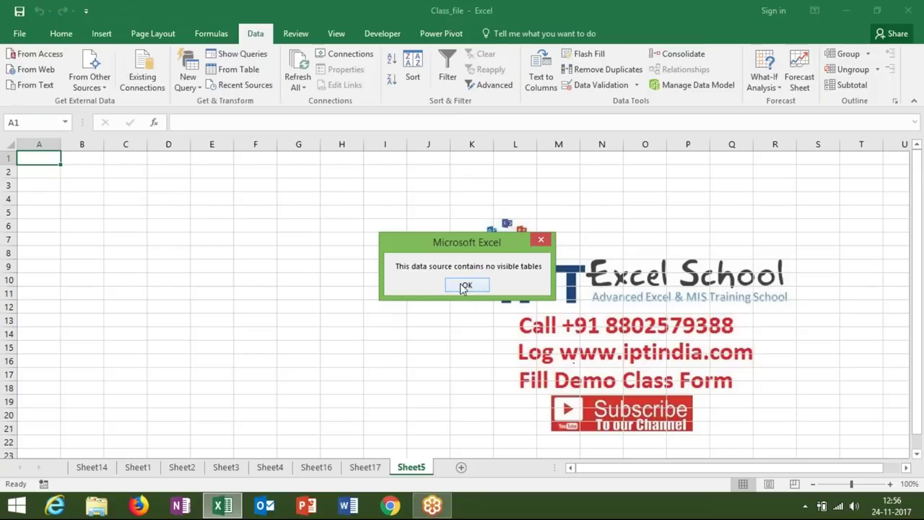
{"action": "left_click", "coordinate": [464, 286]}
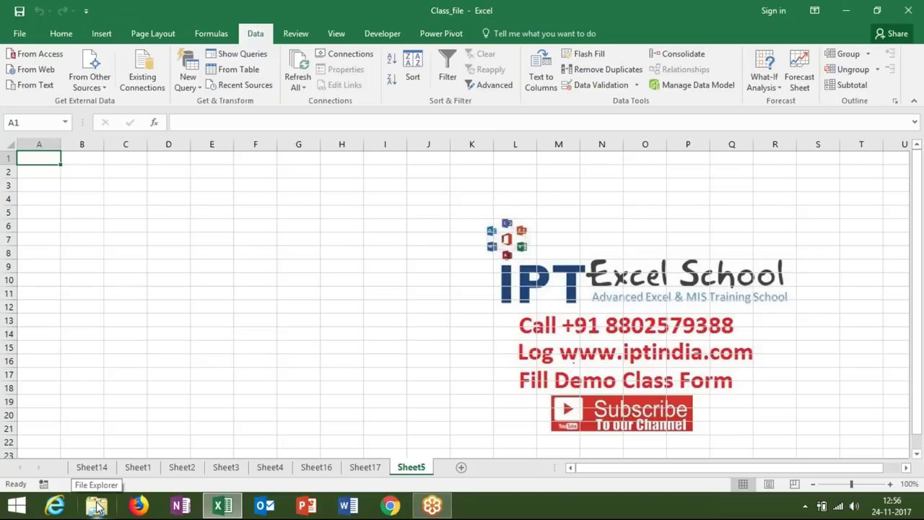
Step: Open Database17 in Access from File Explorer's Documents folder
{"action": "left_click", "coordinate": [99, 508]}
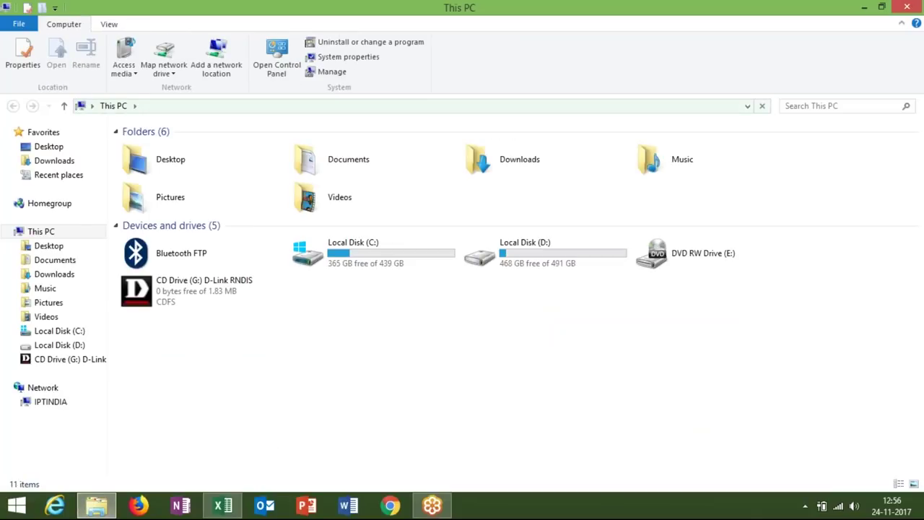
{"action": "left_click", "coordinate": [62, 264]}
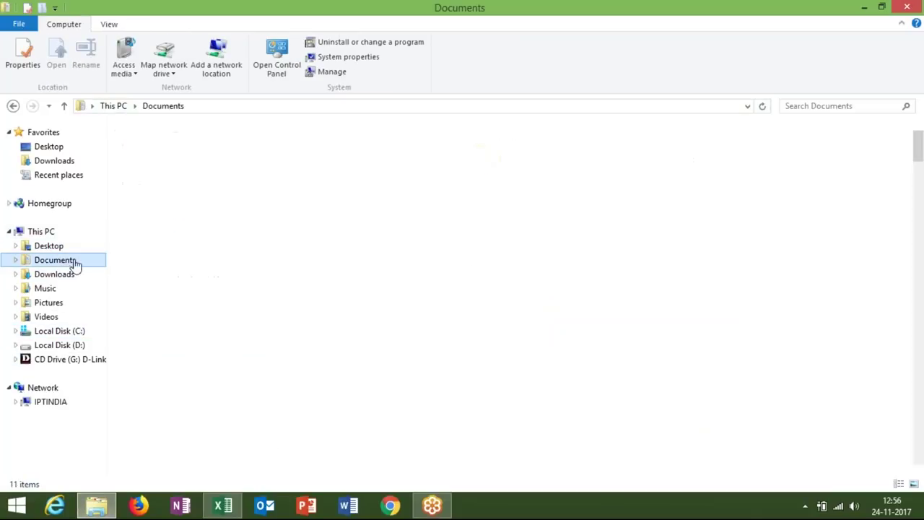
{"action": "left_click_drag", "start_coordinate": [919, 162], "coordinate": [918, 418]}
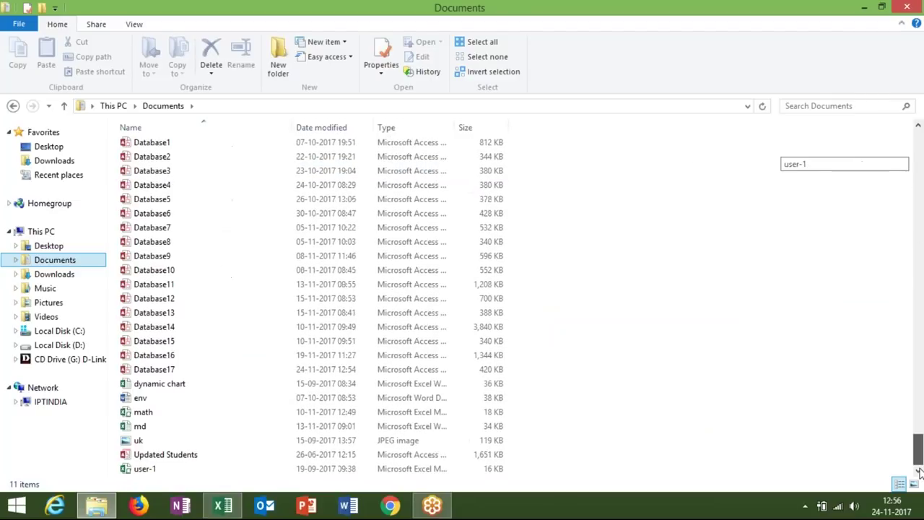
{"action": "left_click_drag", "start_coordinate": [919, 417], "coordinate": [919, 456]}
{"action": "left_click", "coordinate": [496, 392]}
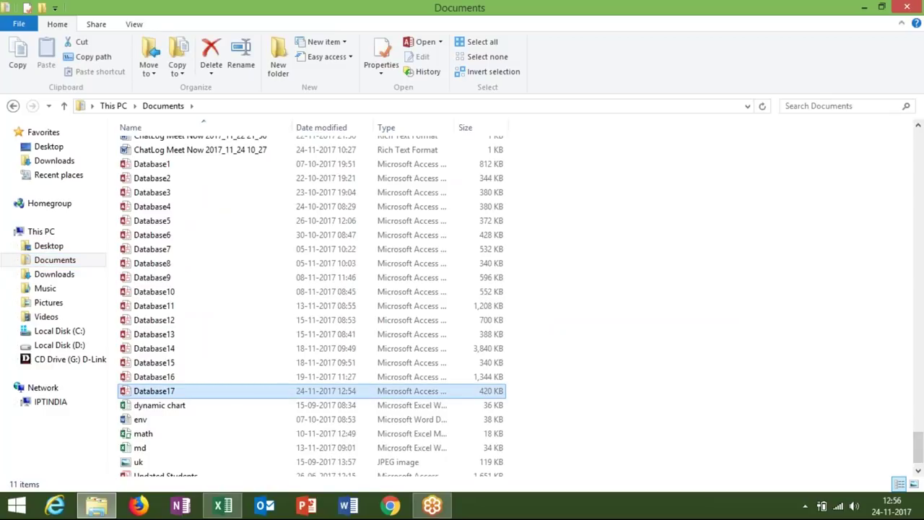
{"action": "key", "text": "Return"}
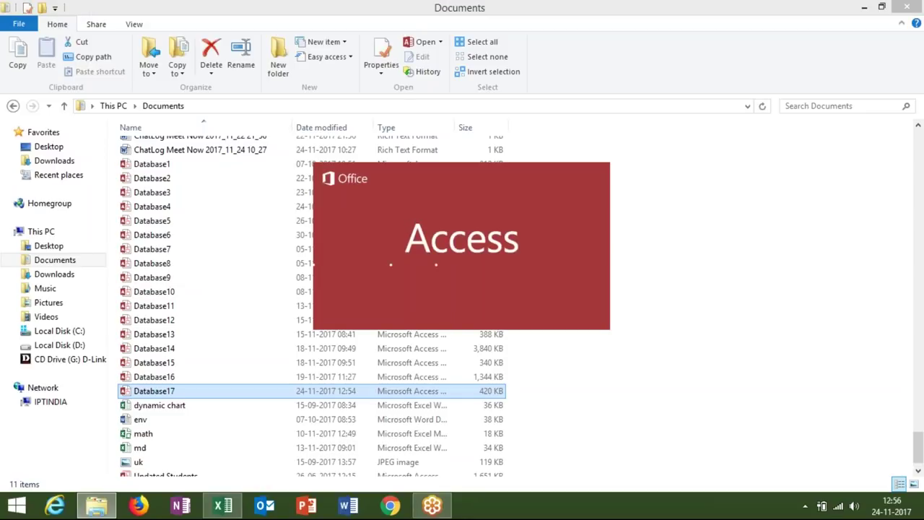
Step: Enable Database17's content, maximize Access, and open Query1's combined results
{"action": "left_click", "coordinate": [417, 148]}
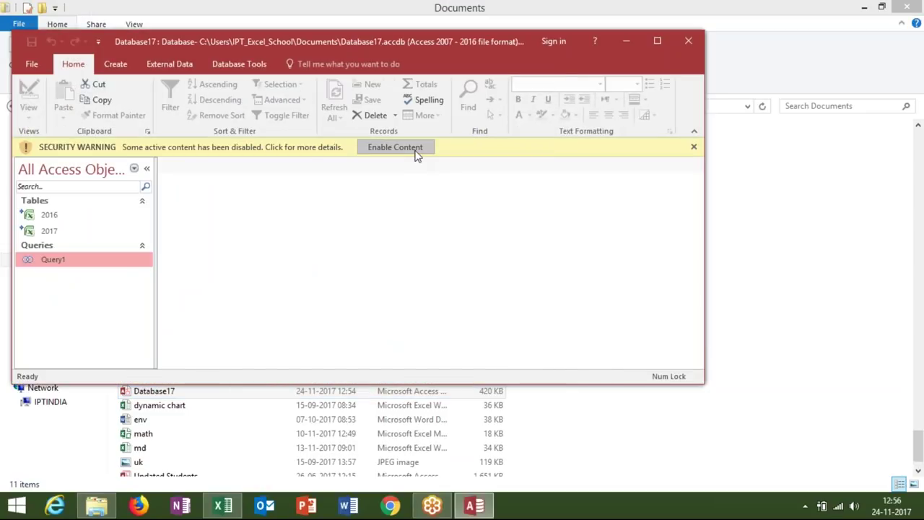
{"action": "left_click", "coordinate": [656, 44]}
{"action": "left_click", "coordinate": [46, 213]}
{"action": "double_click", "coordinate": [46, 214]}
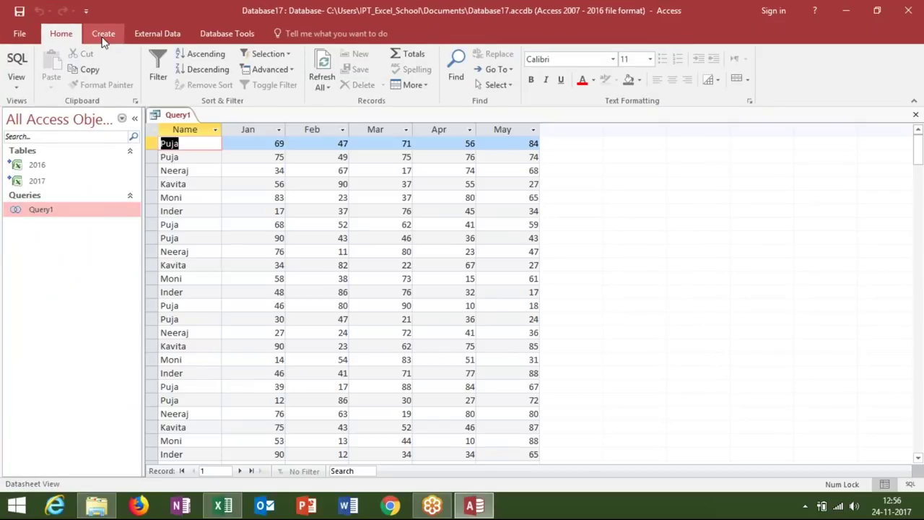
Step: Try the Excel export options for Query1, cancel the export, and close the Query1 datasheet
{"action": "left_click", "coordinate": [103, 36]}
{"action": "left_click", "coordinate": [164, 36]}
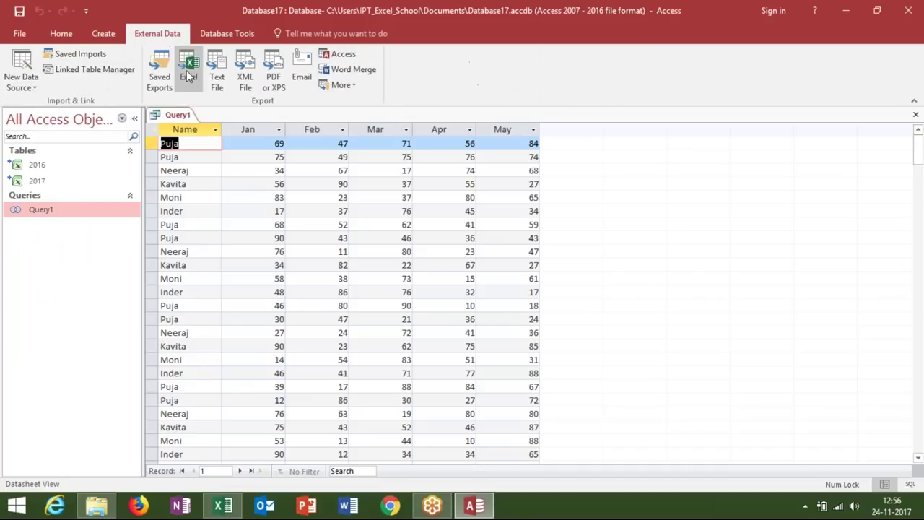
{"action": "left_click", "coordinate": [188, 67]}
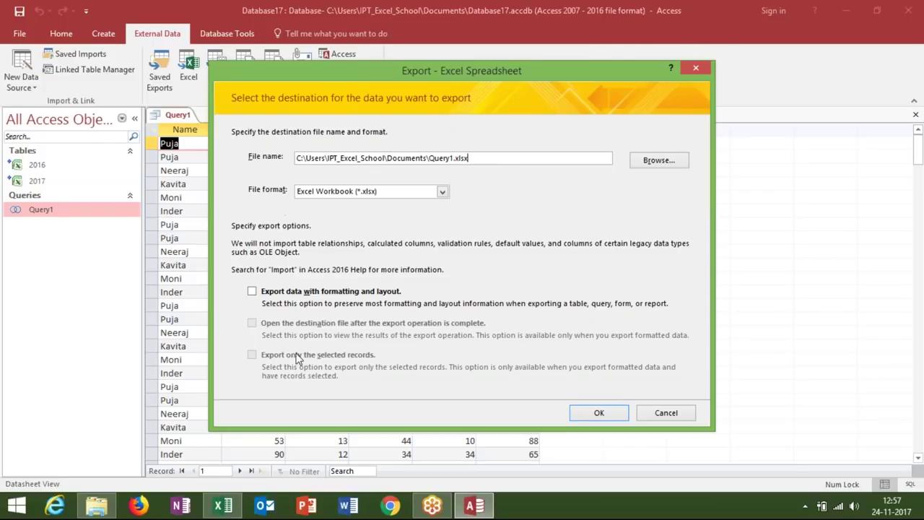
{"action": "left_click", "coordinate": [252, 292]}
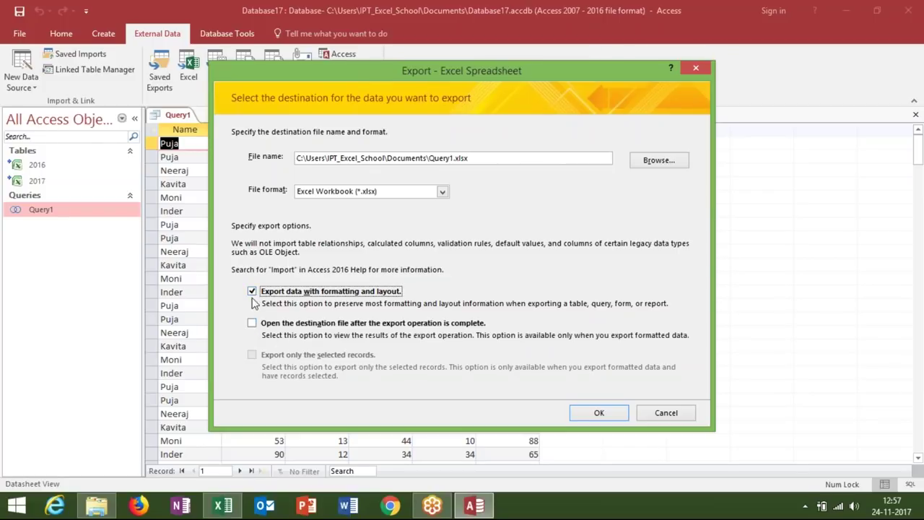
{"action": "left_click", "coordinate": [252, 291]}
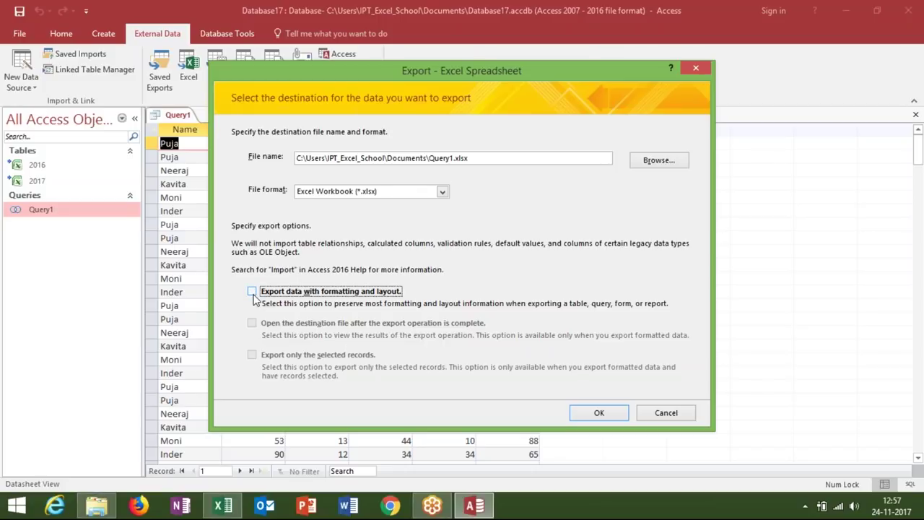
{"action": "left_click", "coordinate": [252, 292]}
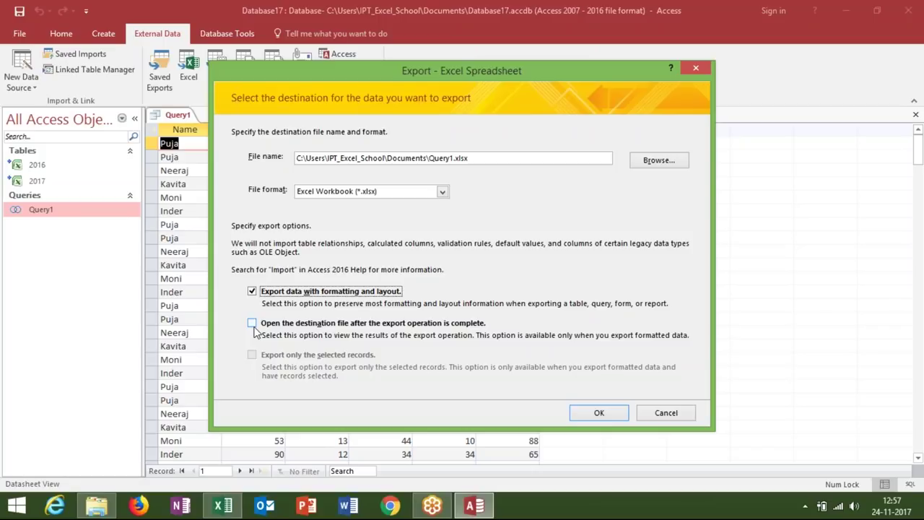
{"action": "left_click", "coordinate": [253, 325]}
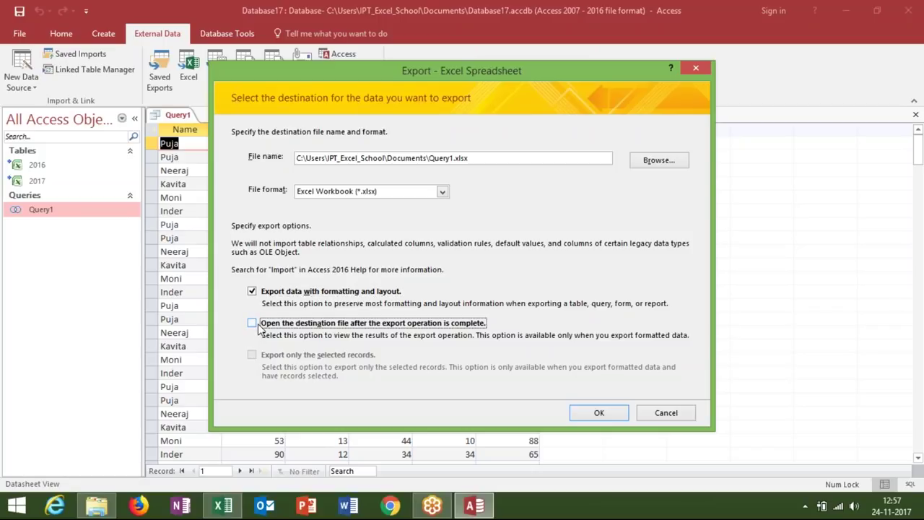
{"action": "left_click", "coordinate": [252, 291]}
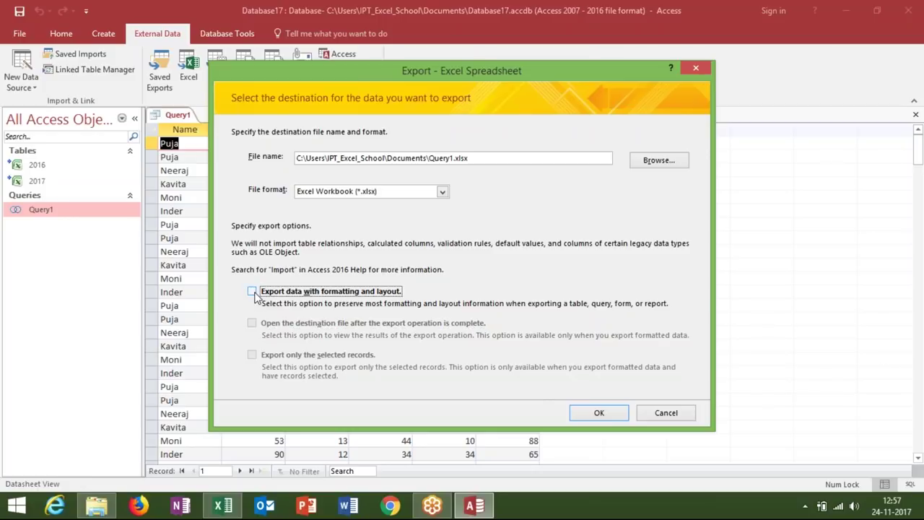
{"action": "left_click", "coordinate": [654, 415]}
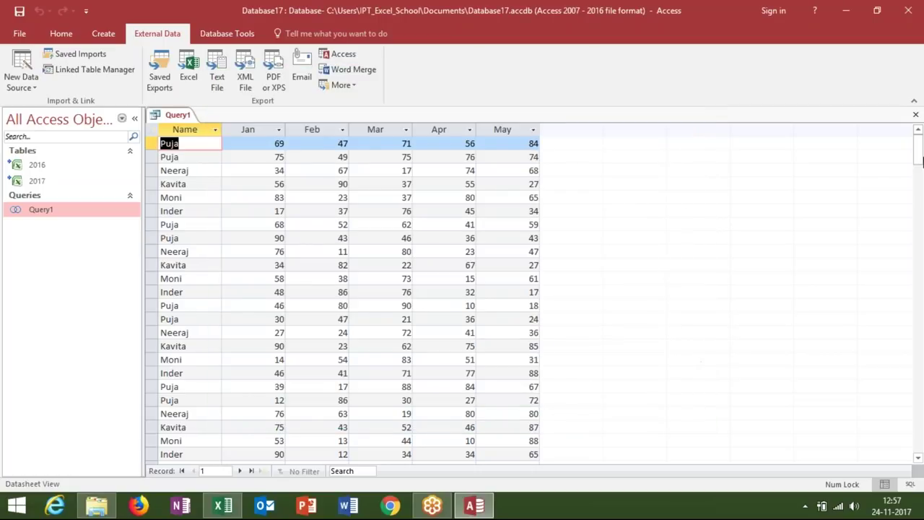
{"action": "left_click", "coordinate": [916, 115]}
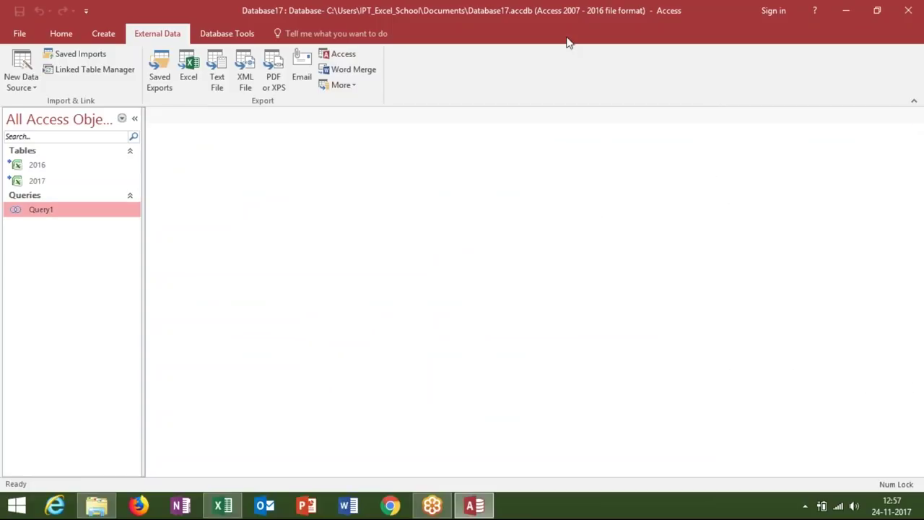
Step: Build 'Query1 Query' with the Simple Query Wizard using all fields from Query1
{"action": "left_click", "coordinate": [104, 40]}
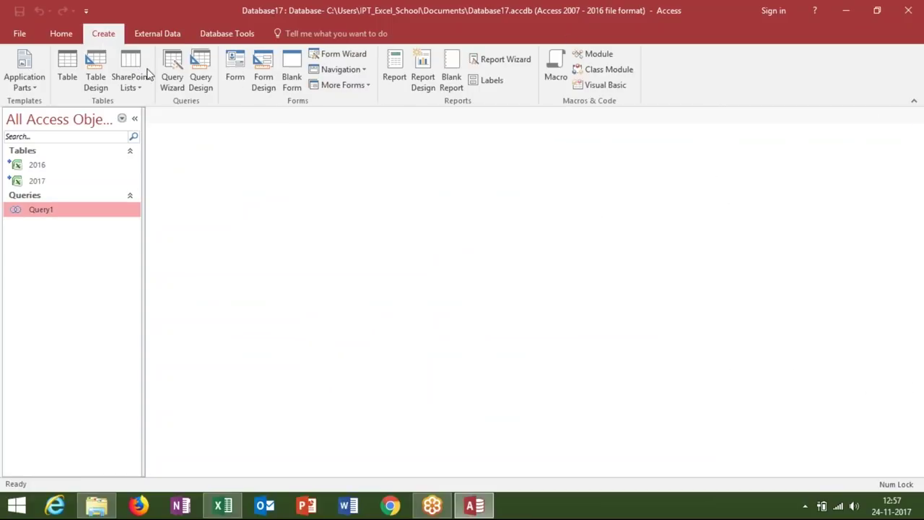
{"action": "left_click", "coordinate": [174, 88]}
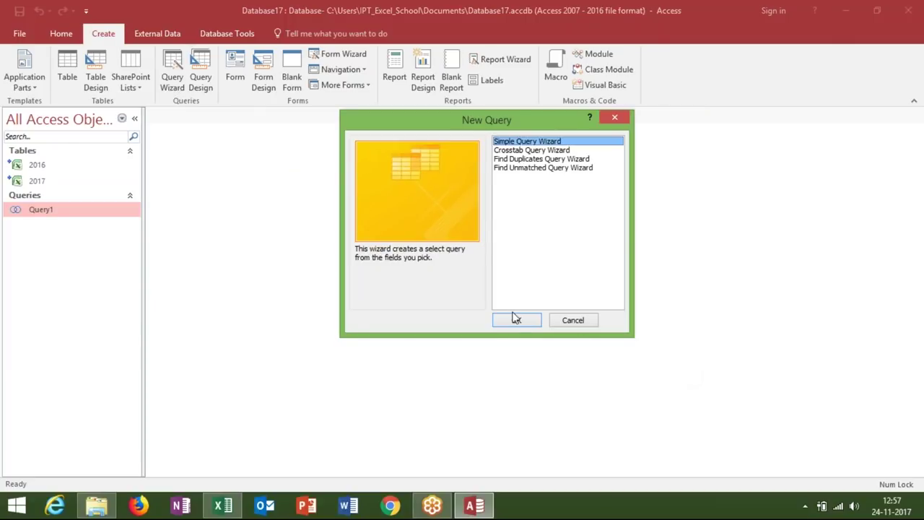
{"action": "left_click", "coordinate": [518, 325]}
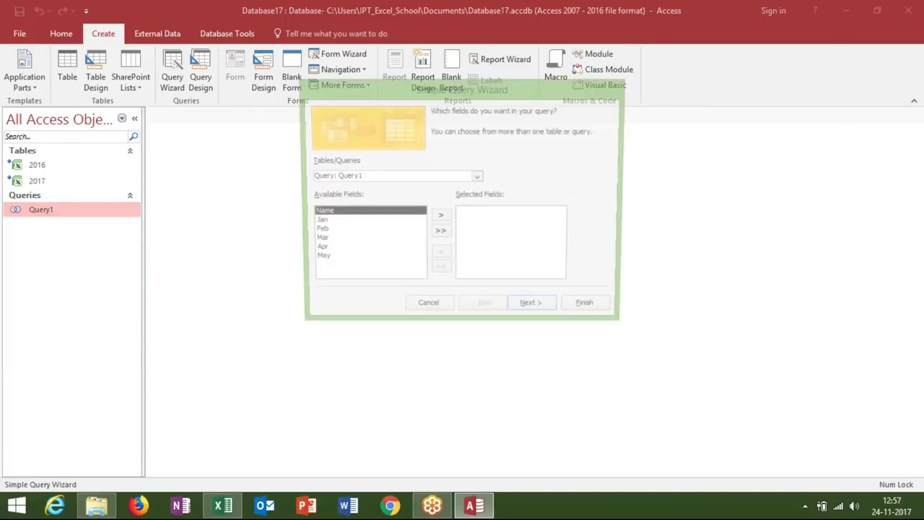
{"action": "left_click", "coordinate": [411, 178]}
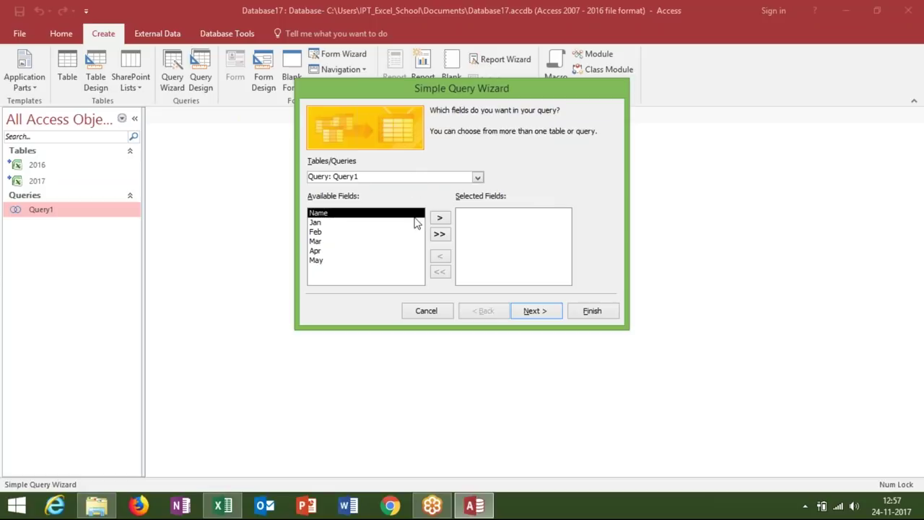
{"action": "left_click", "coordinate": [439, 234]}
{"action": "left_click", "coordinate": [540, 315]}
{"action": "left_click", "coordinate": [541, 315]}
{"action": "left_click", "coordinate": [592, 312]}
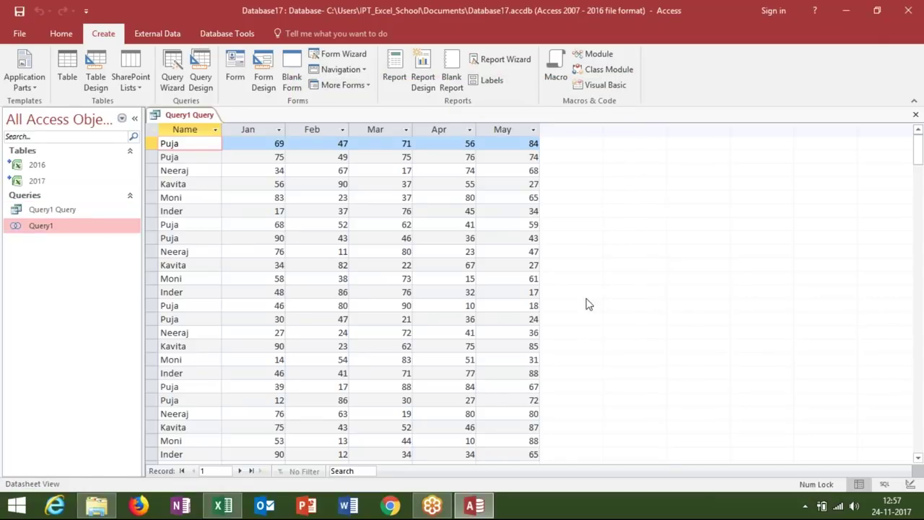
Step: Close Access and bring the Class_file workbook back to the front
{"action": "double_click", "coordinate": [599, 16]}
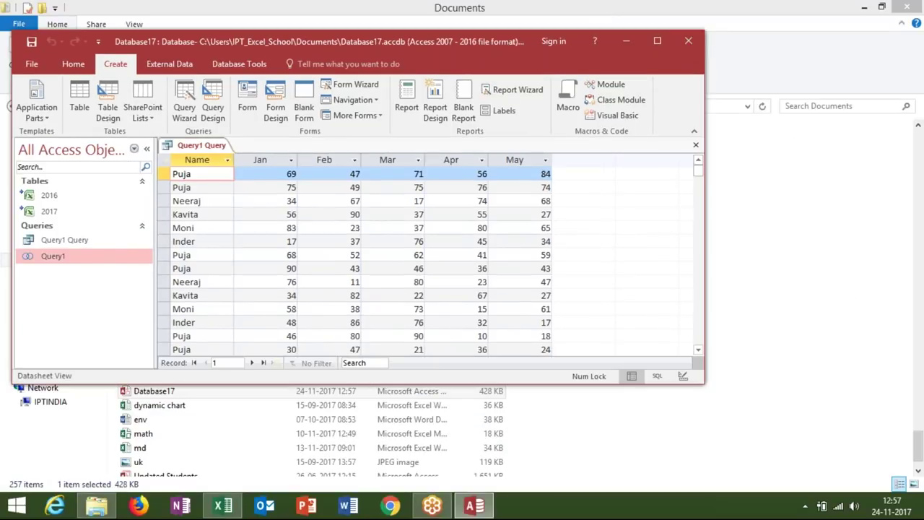
{"action": "left_click", "coordinate": [694, 46]}
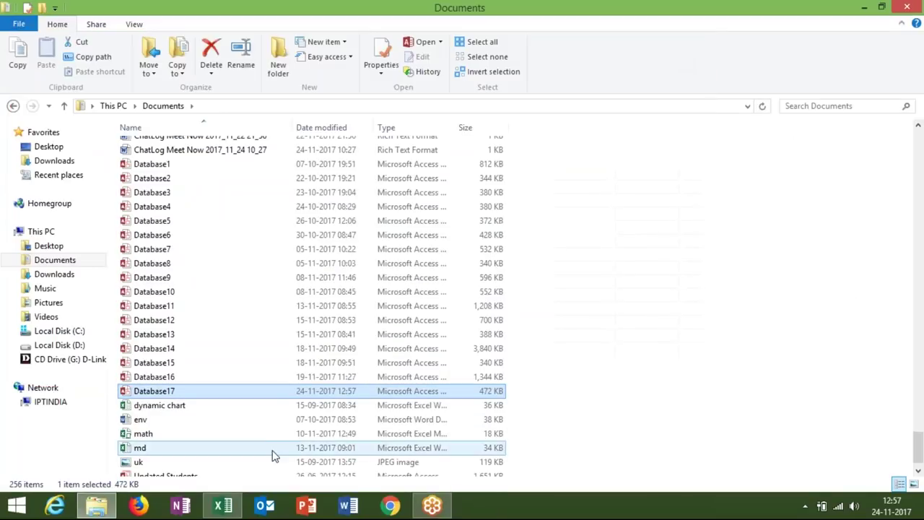
{"action": "left_click", "coordinate": [221, 508]}
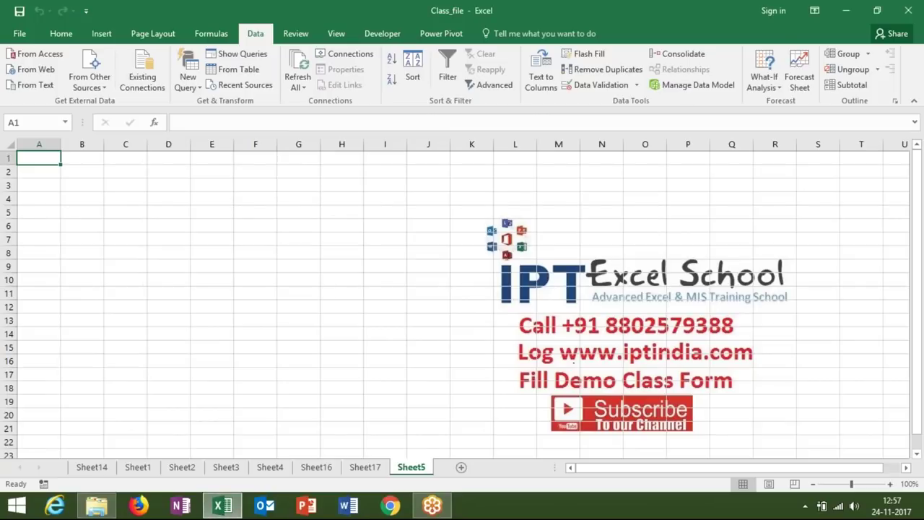
Step: Import Database17 from Documents into Sheet5 as a table at cell $A$1
{"action": "left_click", "coordinate": [36, 53]}
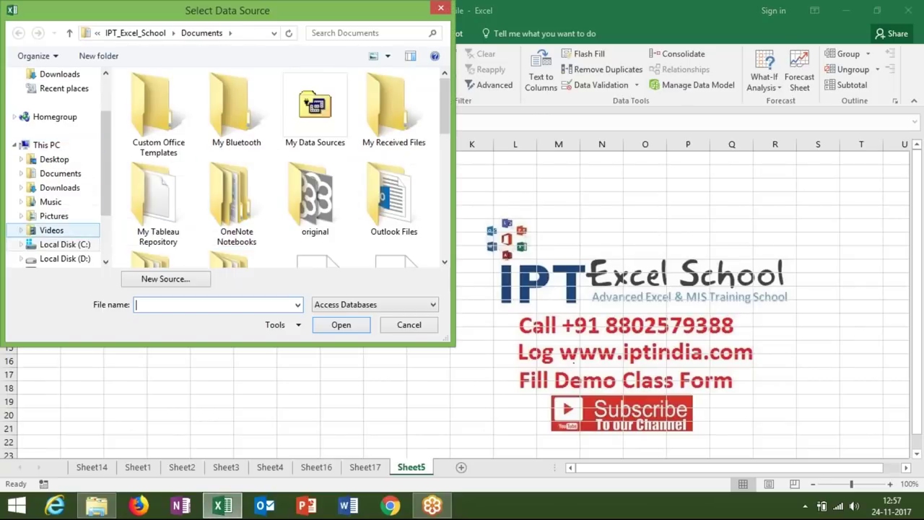
{"action": "left_click", "coordinate": [63, 177]}
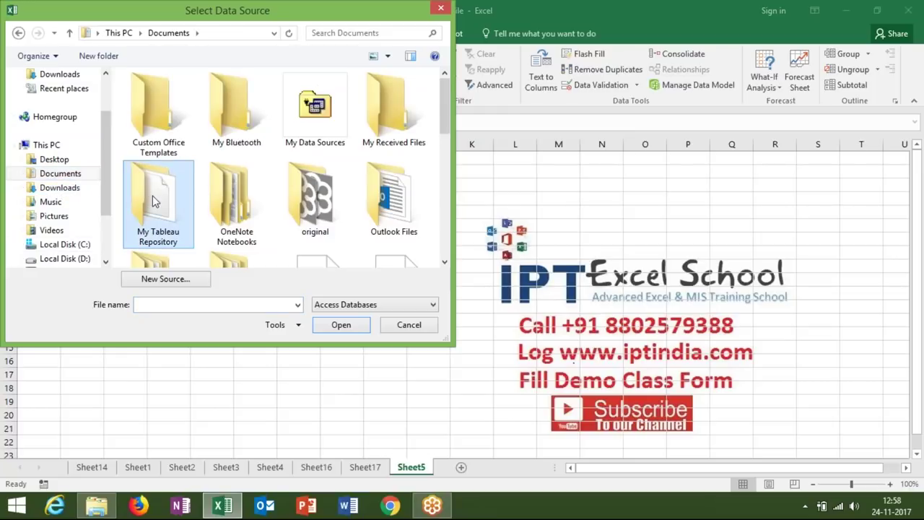
{"action": "key", "text": "d"}
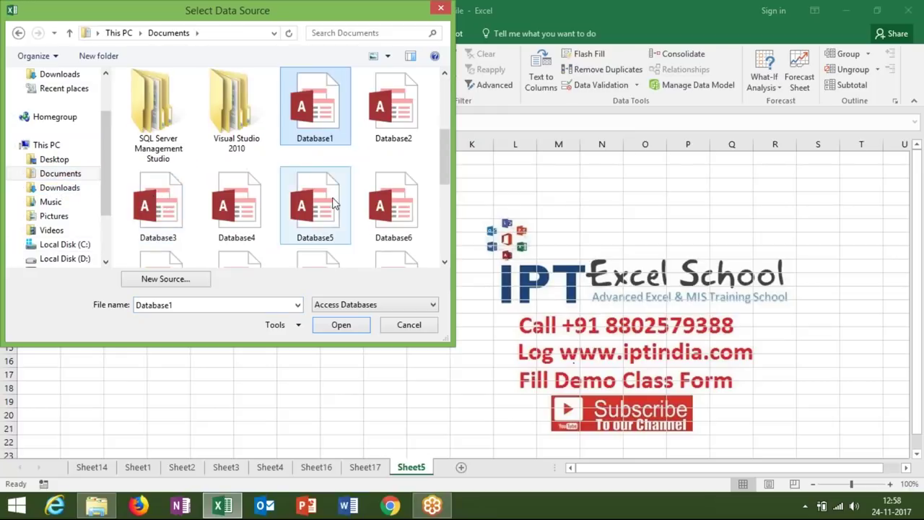
{"action": "left_click_drag", "start_coordinate": [443, 167], "coordinate": [445, 229]}
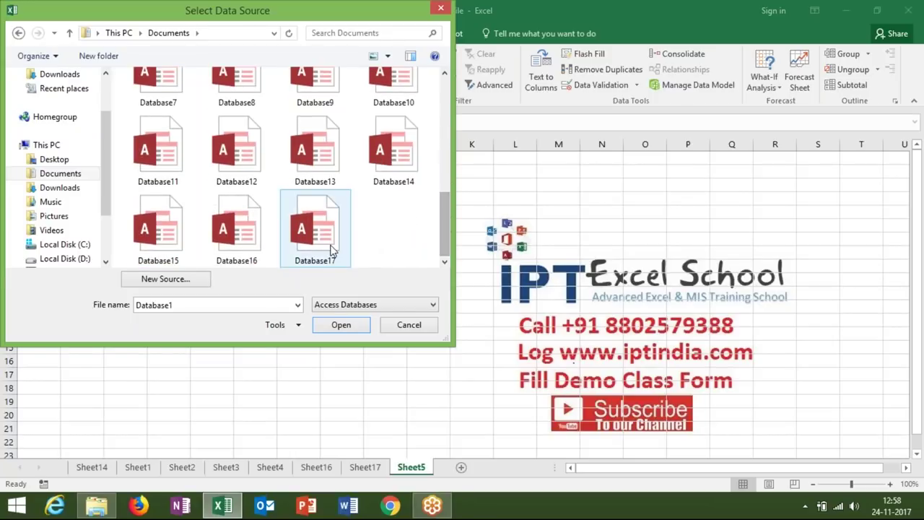
{"action": "double_click", "coordinate": [333, 249]}
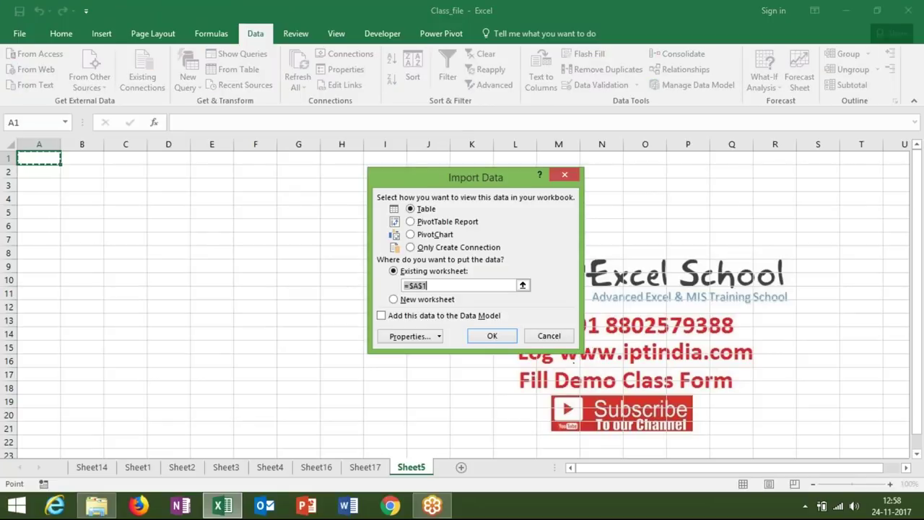
{"action": "left_click", "coordinate": [492, 336]}
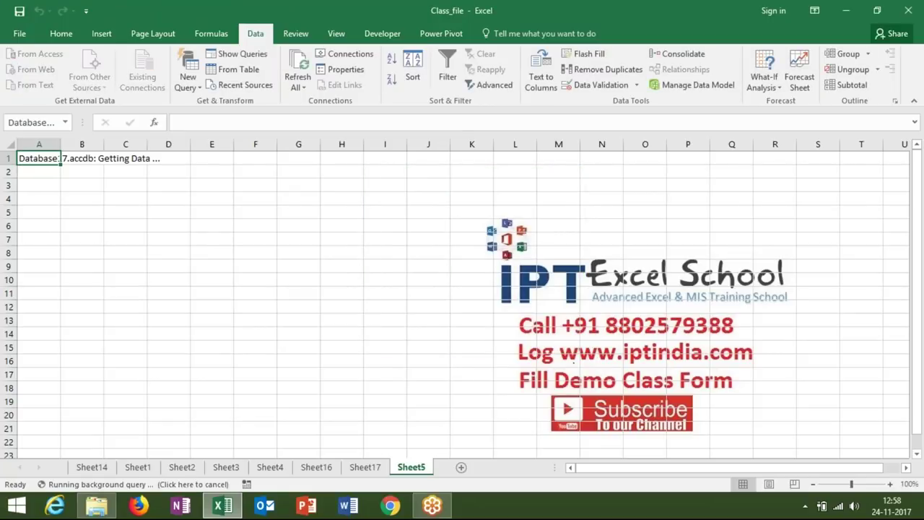
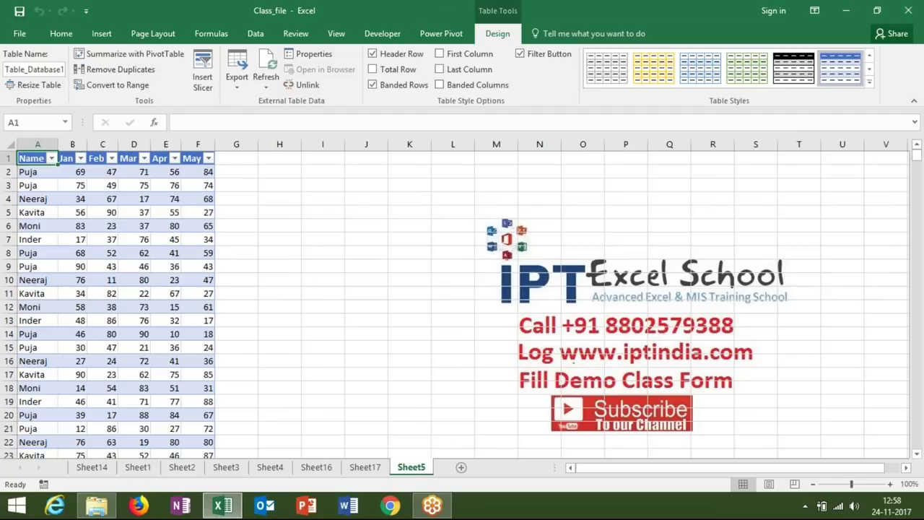
Step: Launch the Database17 database from the Documents folder and bring its Access window forward
{"action": "left_click", "coordinate": [97, 505]}
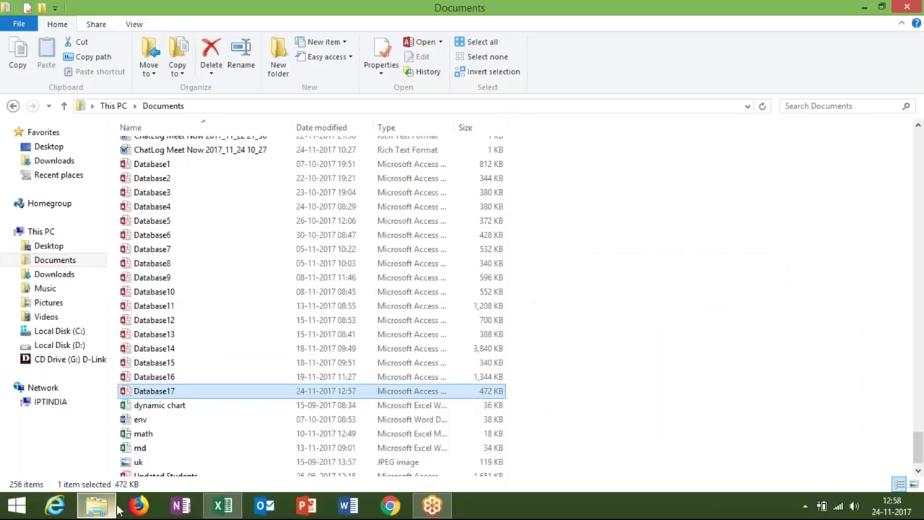
{"action": "double_click", "coordinate": [174, 392]}
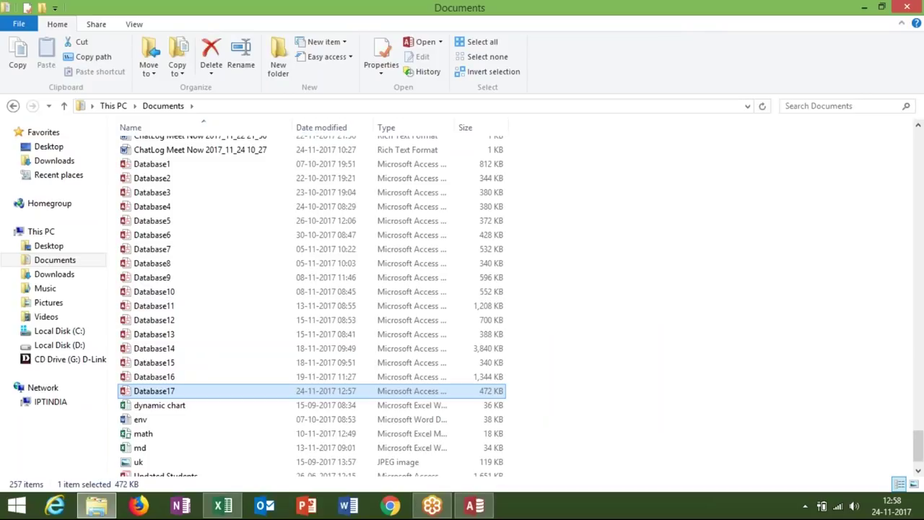
{"action": "left_click", "coordinate": [467, 508]}
Step: Cancel saving an editable copy of Database17, dismiss the read-only notice, and close the database
{"action": "left_click", "coordinate": [648, 150]}
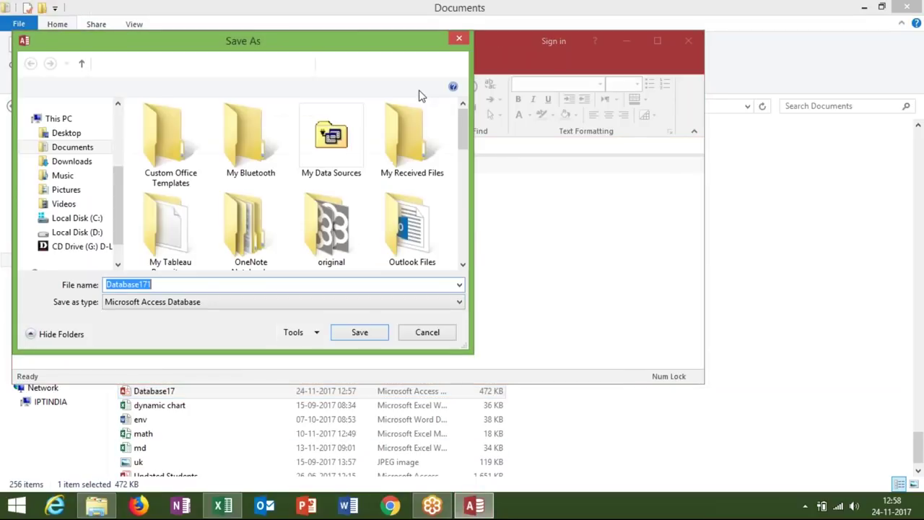
{"action": "left_click", "coordinate": [459, 38]}
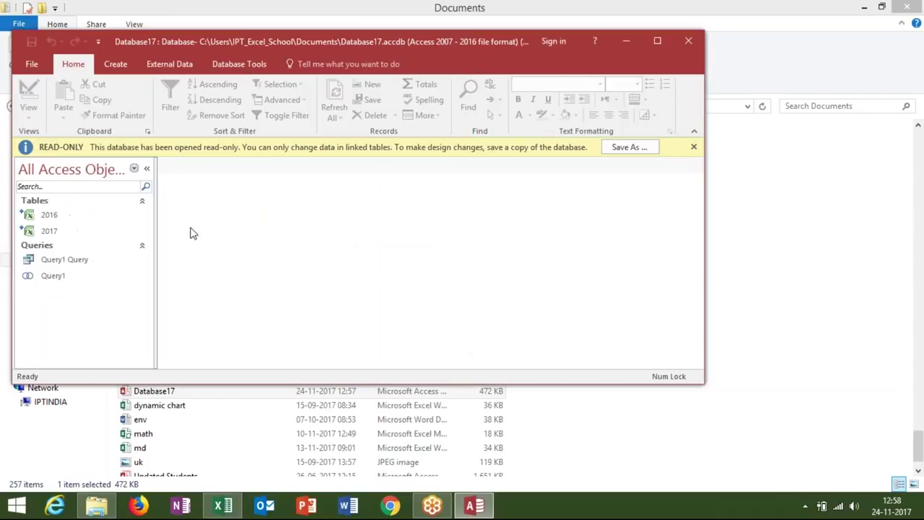
{"action": "left_click", "coordinate": [694, 147]}
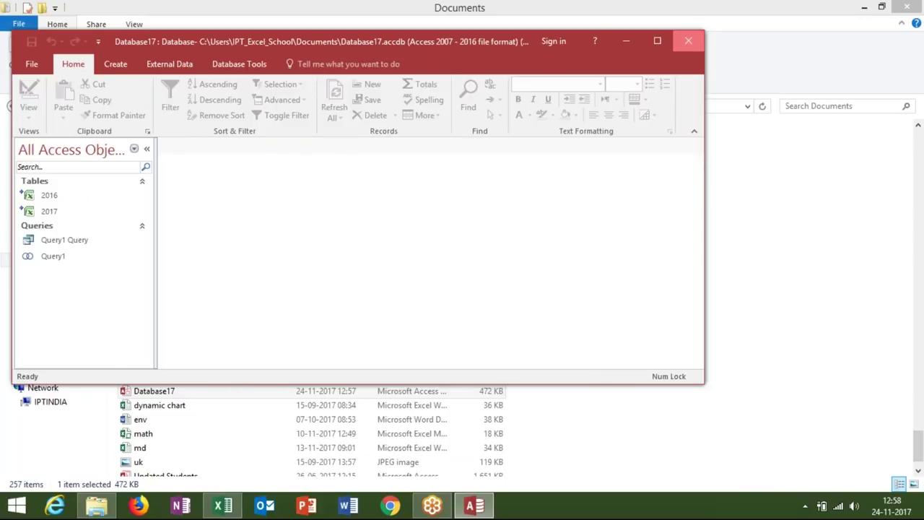
{"action": "left_click", "coordinate": [688, 40]}
Step: Close the Documents folder window and close Class_file without saving
{"action": "double_click", "coordinate": [648, 13]}
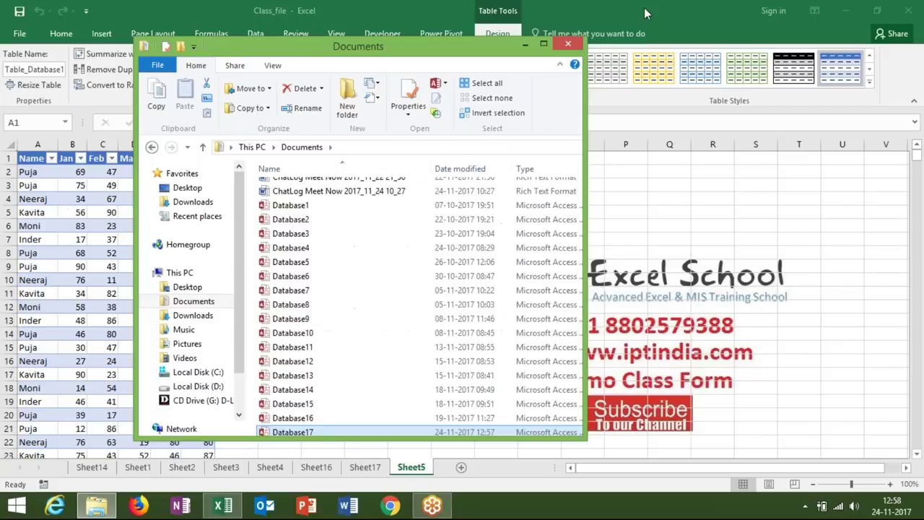
{"action": "left_click", "coordinate": [568, 44]}
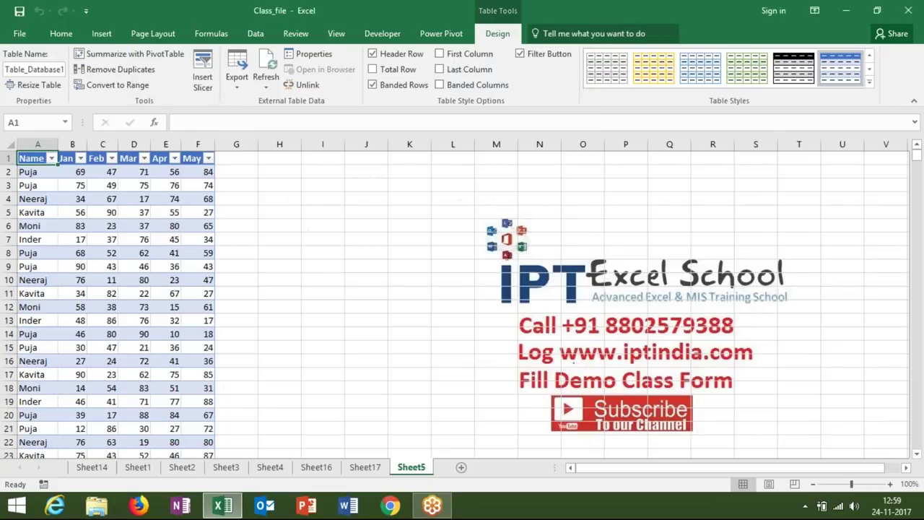
{"action": "double_click", "coordinate": [560, 11]}
{"action": "left_click", "coordinate": [594, 150]}
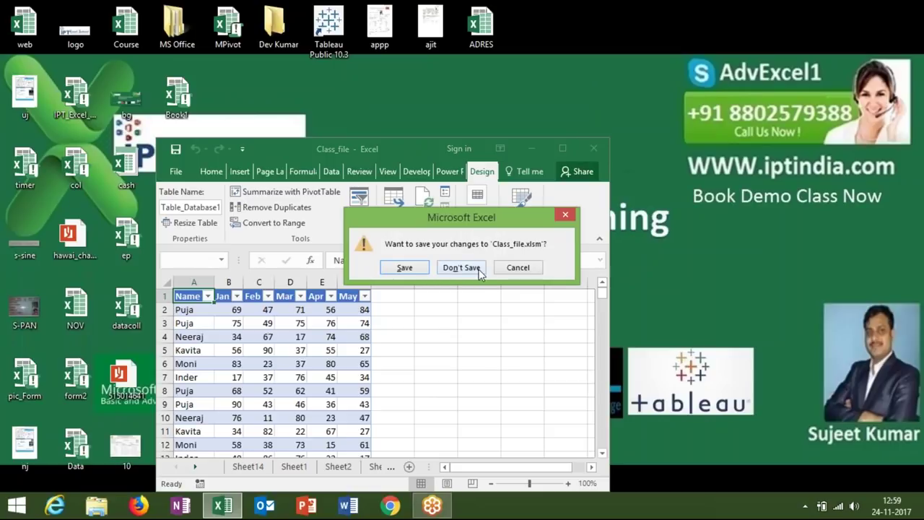
{"action": "left_click", "coordinate": [476, 269]}
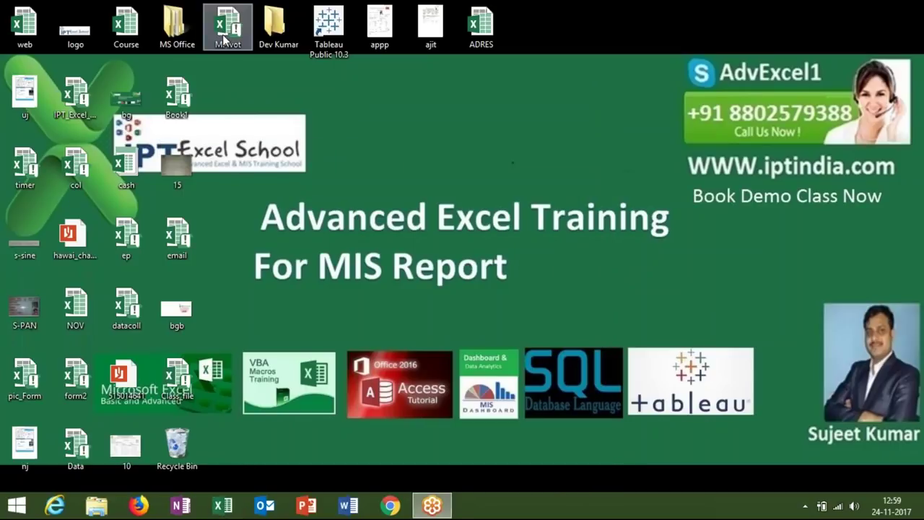
Step: Open the MPivot workbook from the desktop and maximize its window
{"action": "left_click", "coordinate": [223, 35]}
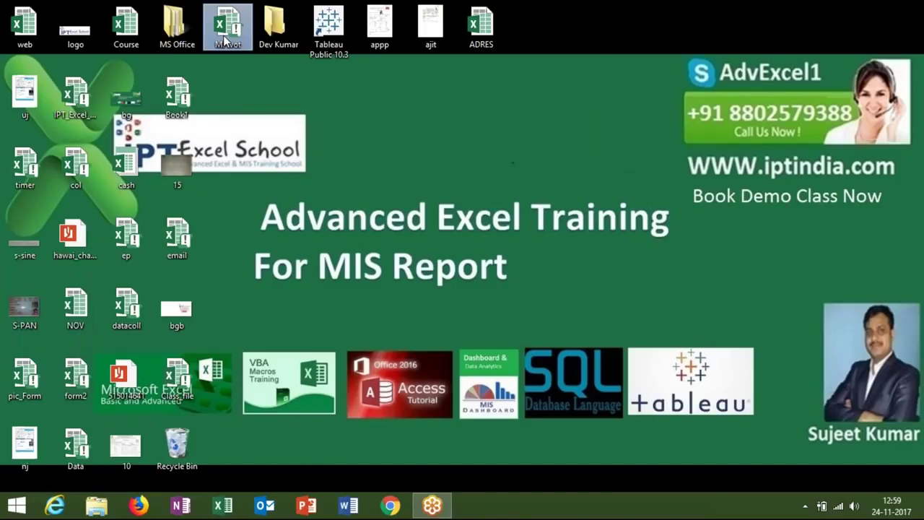
{"action": "double_click", "coordinate": [224, 37]}
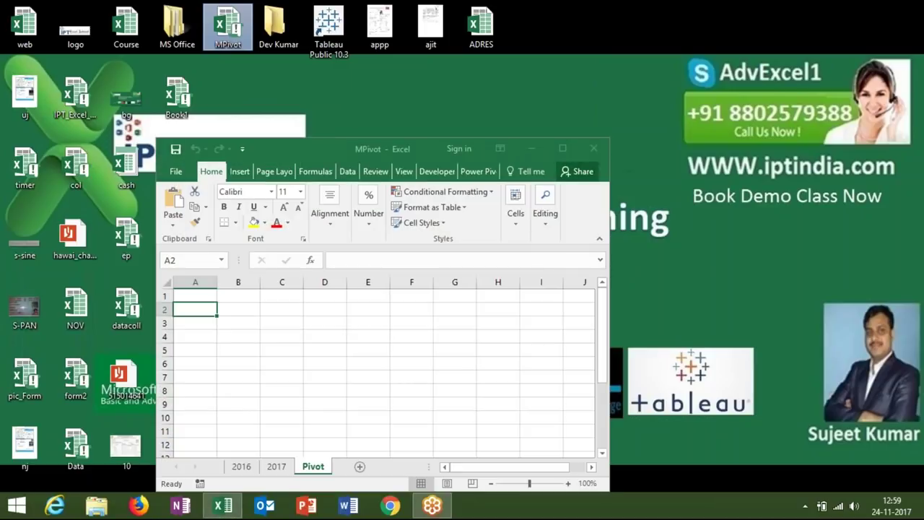
{"action": "left_click", "coordinate": [562, 148]}
Step: Start a Microsoft Query import using the Excel Files data source
{"action": "left_click", "coordinate": [251, 35]}
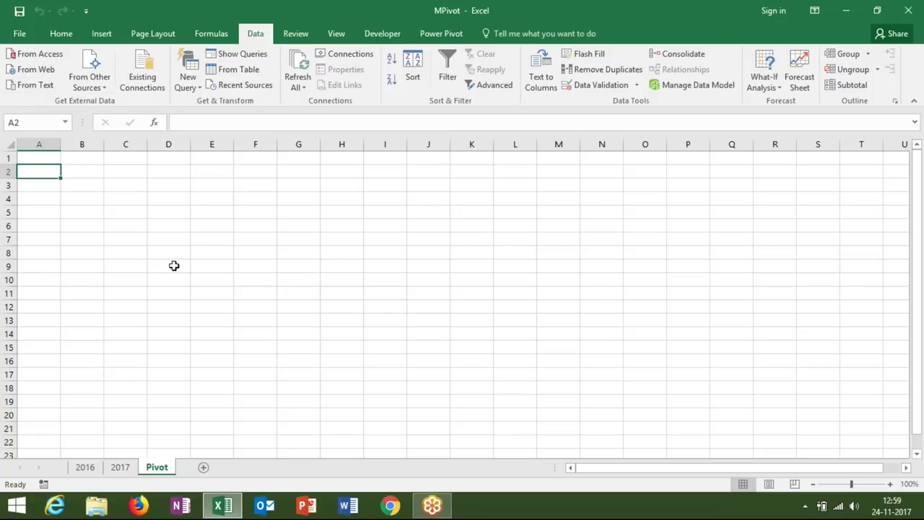
{"action": "left_click", "coordinate": [90, 79]}
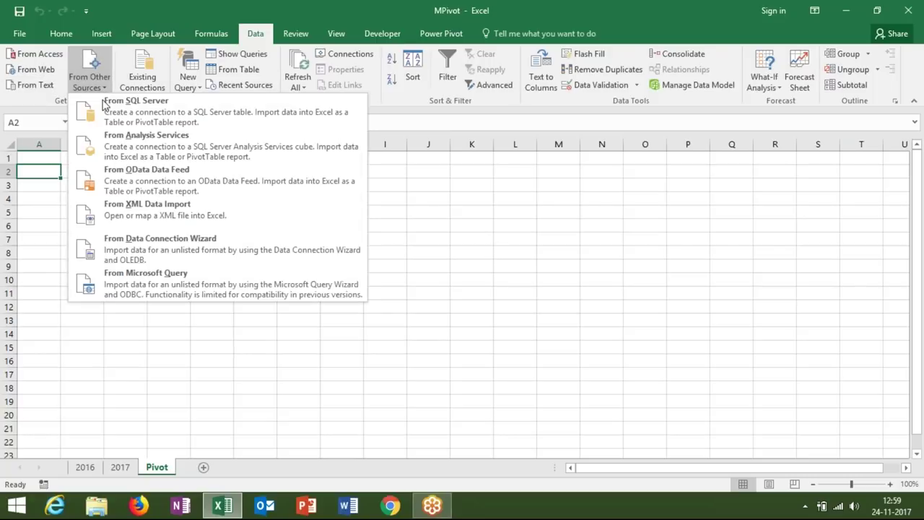
{"action": "left_click", "coordinate": [115, 286]}
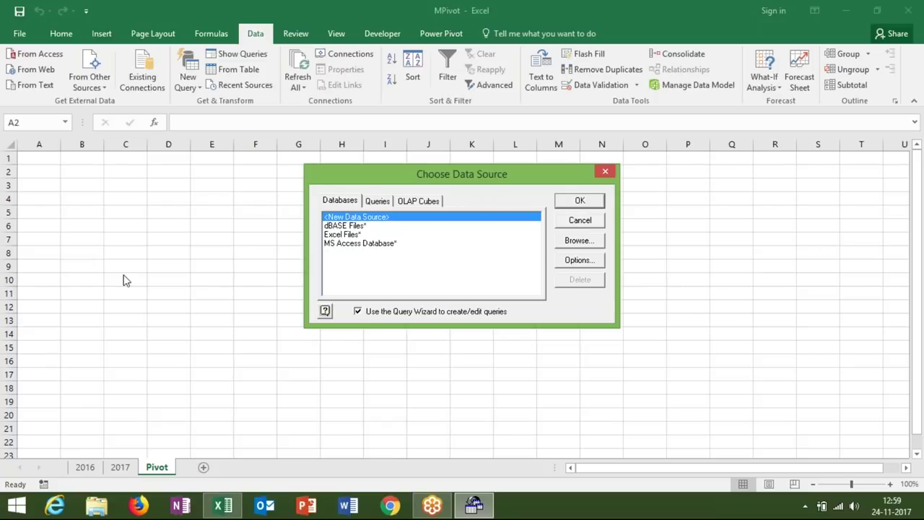
{"action": "left_click", "coordinate": [334, 235]}
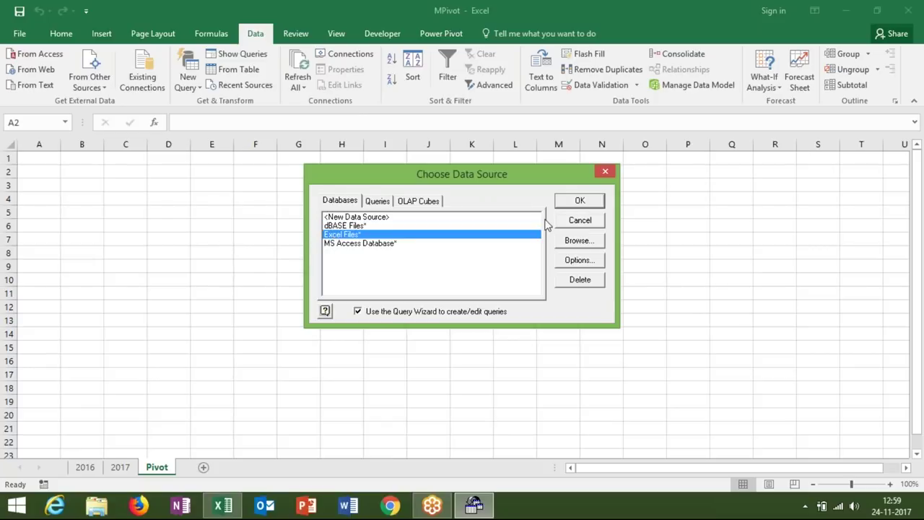
{"action": "left_click", "coordinate": [576, 204]}
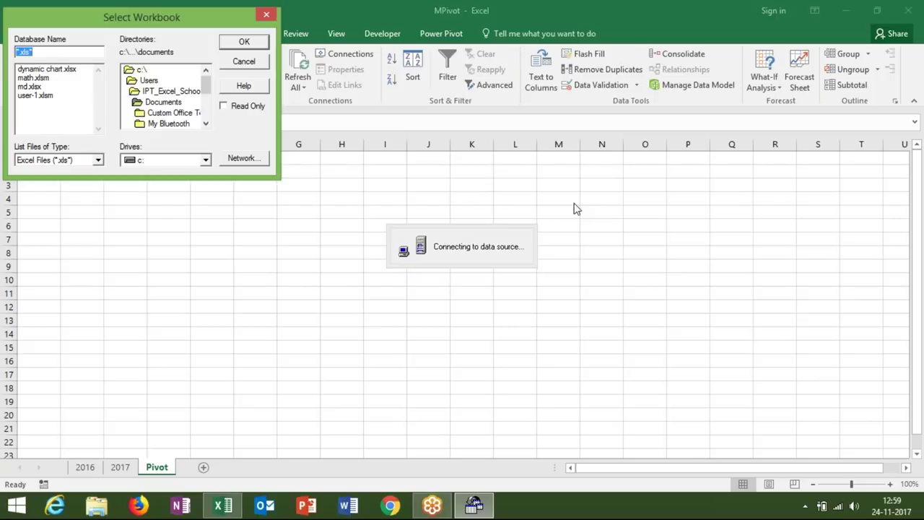
Step: Browse to the Desktop folder and select MPivot.xlsm as the source workbook
{"action": "double_click", "coordinate": [150, 103]}
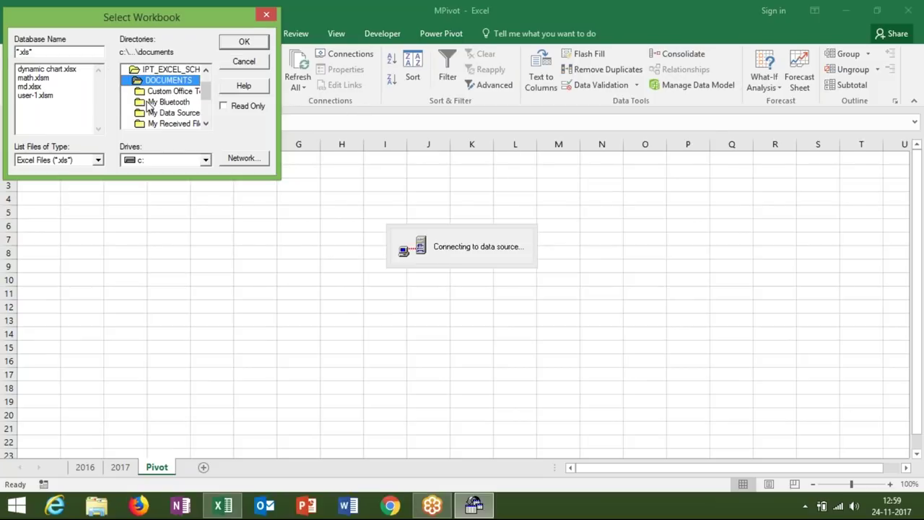
{"action": "left_click", "coordinate": [206, 124]}
{"action": "left_click", "coordinate": [207, 125]}
{"action": "left_click", "coordinate": [207, 125]}
{"action": "left_click", "coordinate": [206, 125]}
{"action": "left_click", "coordinate": [211, 95]}
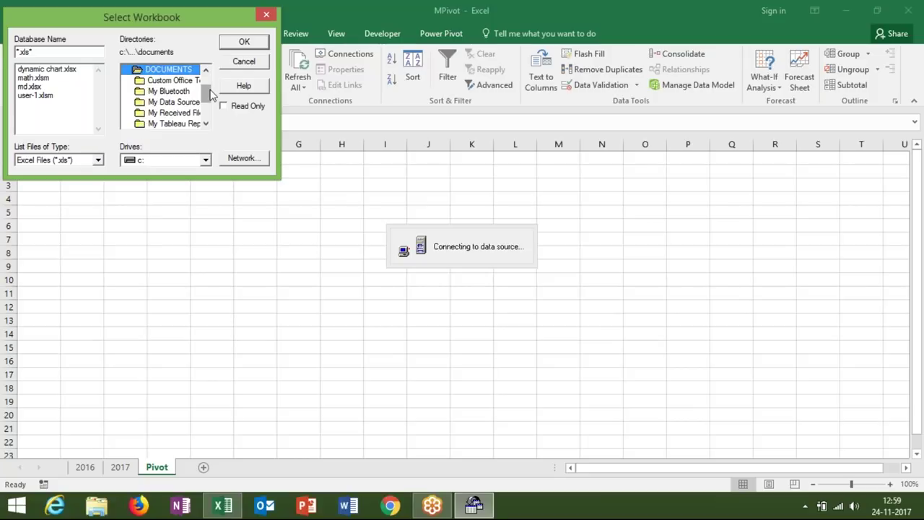
{"action": "left_click", "coordinate": [206, 78]}
{"action": "double_click", "coordinate": [176, 91]}
{"action": "double_click", "coordinate": [173, 104]}
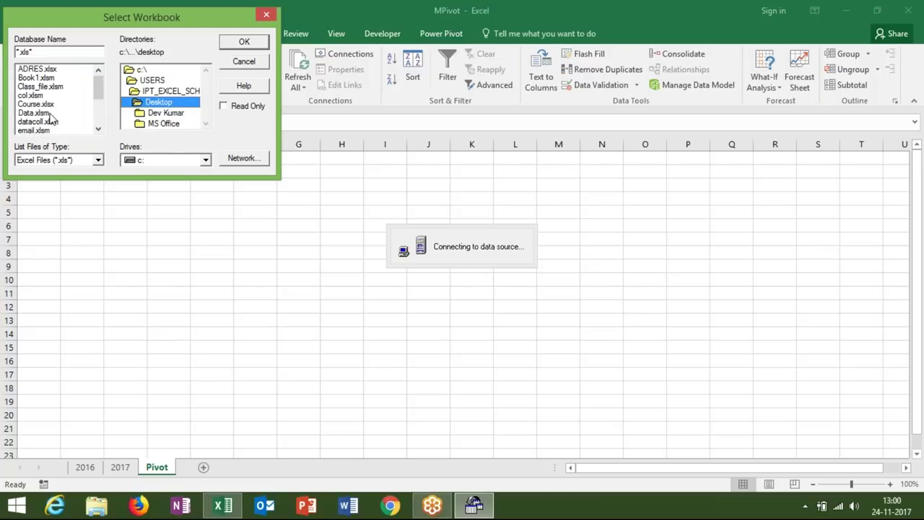
{"action": "left_click", "coordinate": [97, 131]}
{"action": "left_click", "coordinate": [97, 131]}
{"action": "left_click", "coordinate": [98, 131]}
{"action": "left_click", "coordinate": [98, 131]}
{"action": "left_click", "coordinate": [98, 131]}
{"action": "left_click", "coordinate": [37, 95]}
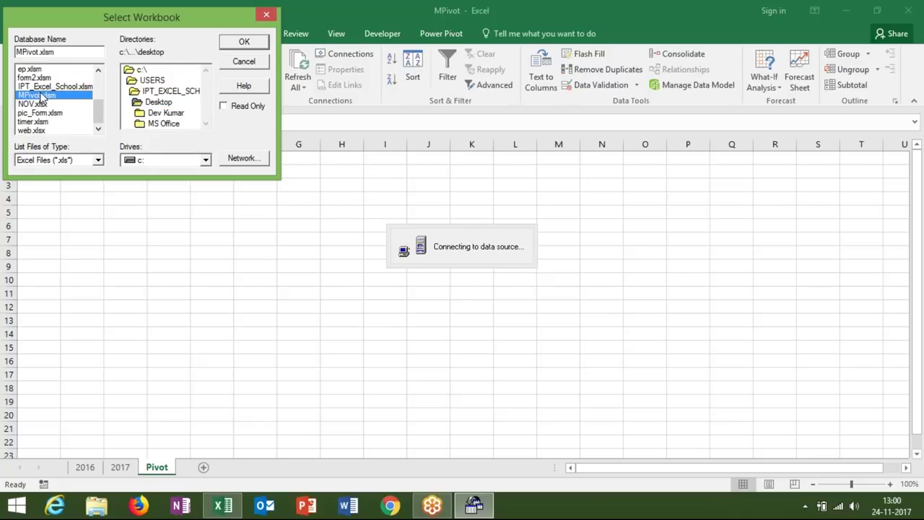
{"action": "left_click", "coordinate": [245, 43]}
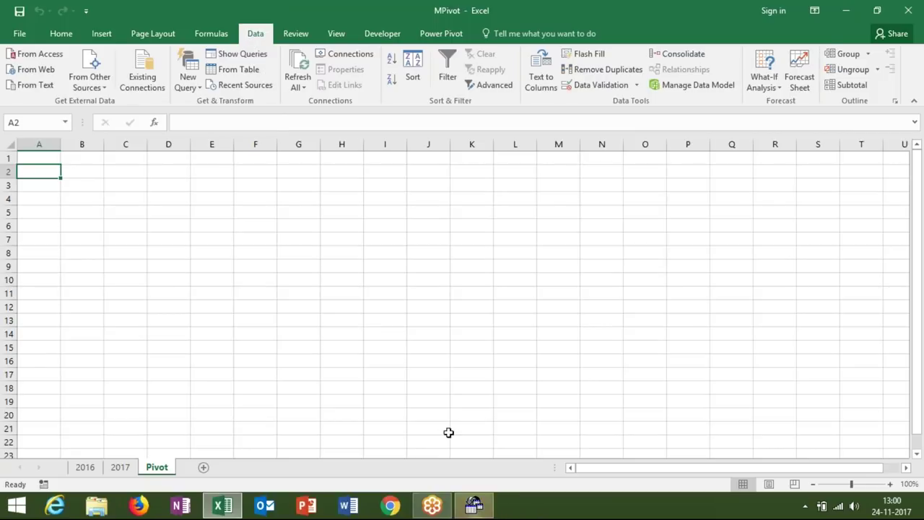
Step: Turn on System Tables in Query options so the workbook's sheets are listed
{"action": "left_click", "coordinate": [475, 505]}
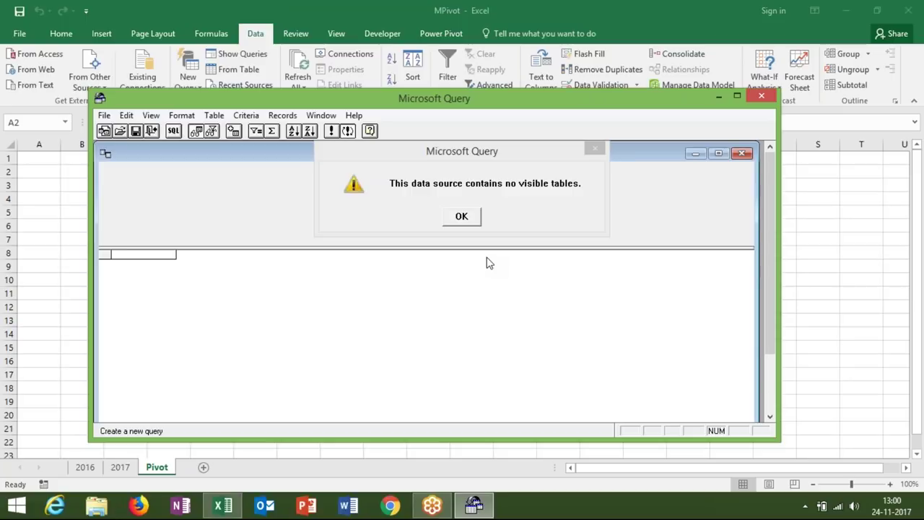
{"action": "left_click", "coordinate": [468, 226]}
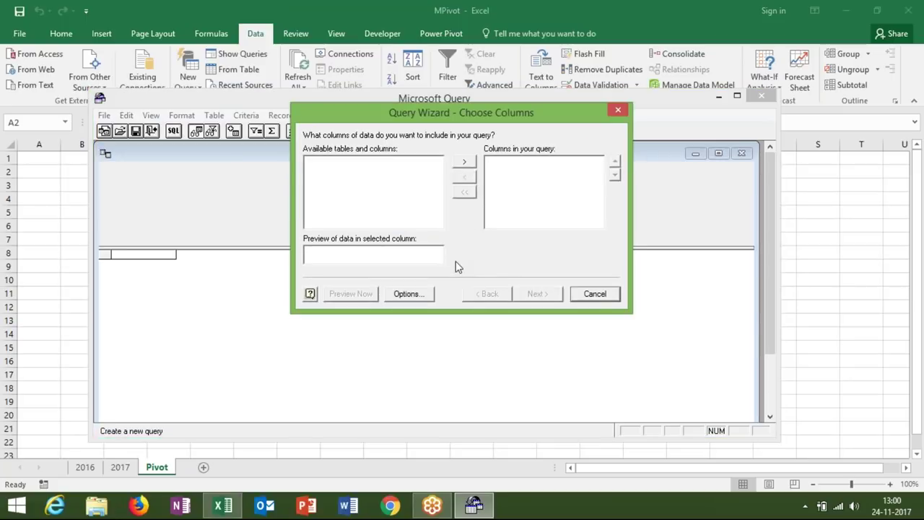
{"action": "left_click", "coordinate": [409, 294]}
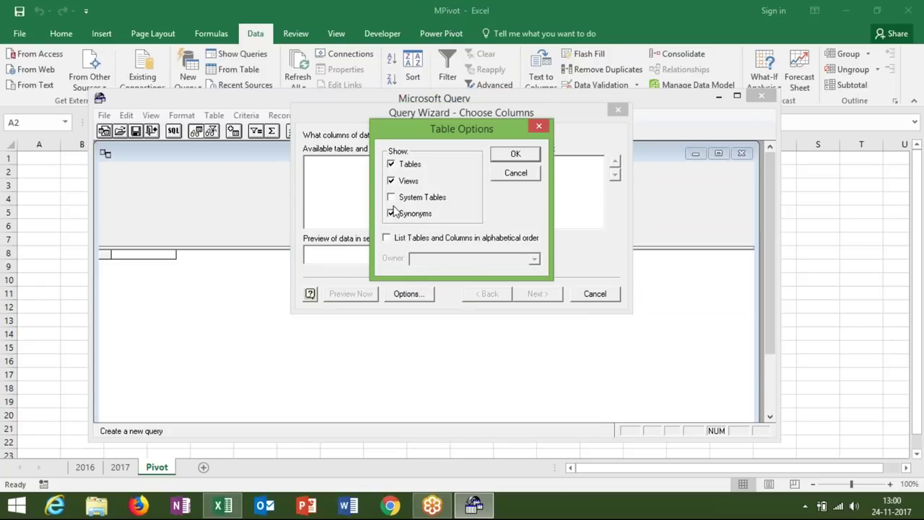
{"action": "left_click", "coordinate": [394, 201]}
{"action": "left_click", "coordinate": [516, 159]}
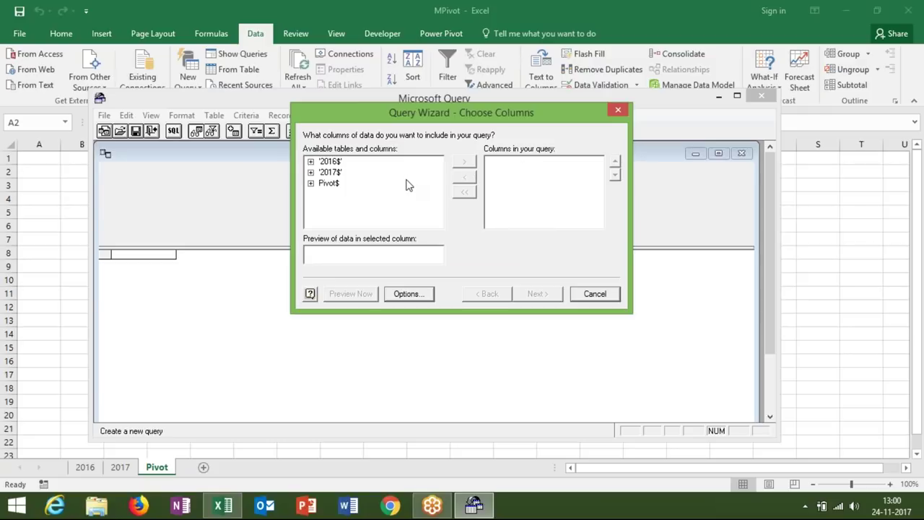
Step: Add the Name and Jan–May columns of 2016$ to the query and advance
{"action": "double_click", "coordinate": [331, 161]}
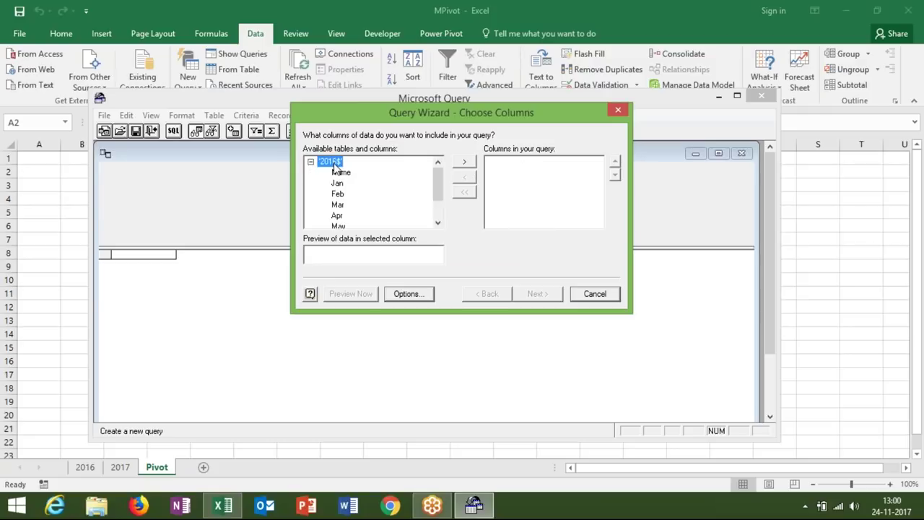
{"action": "left_click", "coordinate": [340, 172]}
{"action": "left_click", "coordinate": [464, 161]}
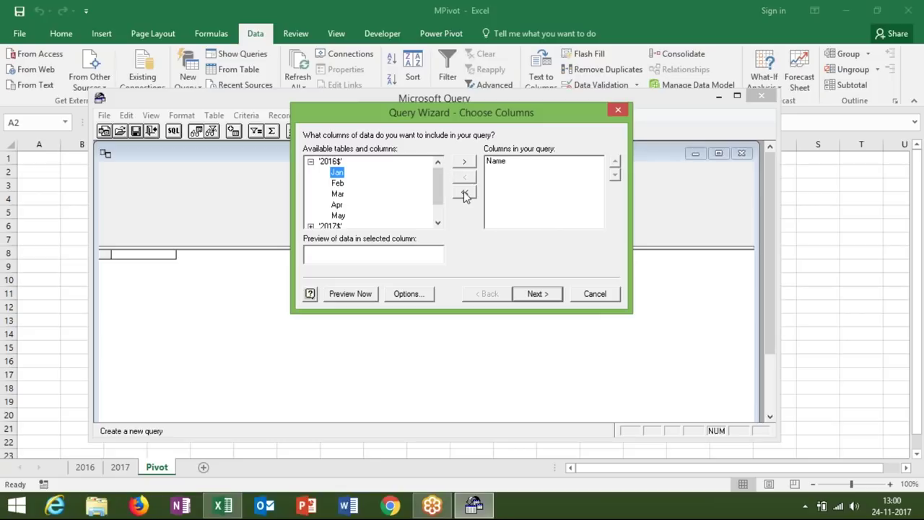
{"action": "left_click", "coordinate": [466, 164]}
{"action": "left_click", "coordinate": [464, 161]}
{"action": "left_click", "coordinate": [464, 162]}
{"action": "left_click", "coordinate": [464, 161]}
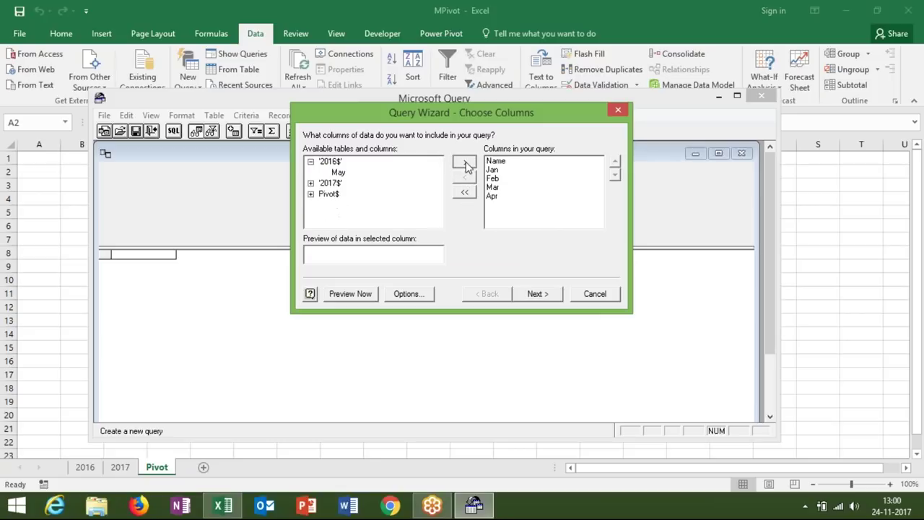
{"action": "left_click", "coordinate": [464, 162]}
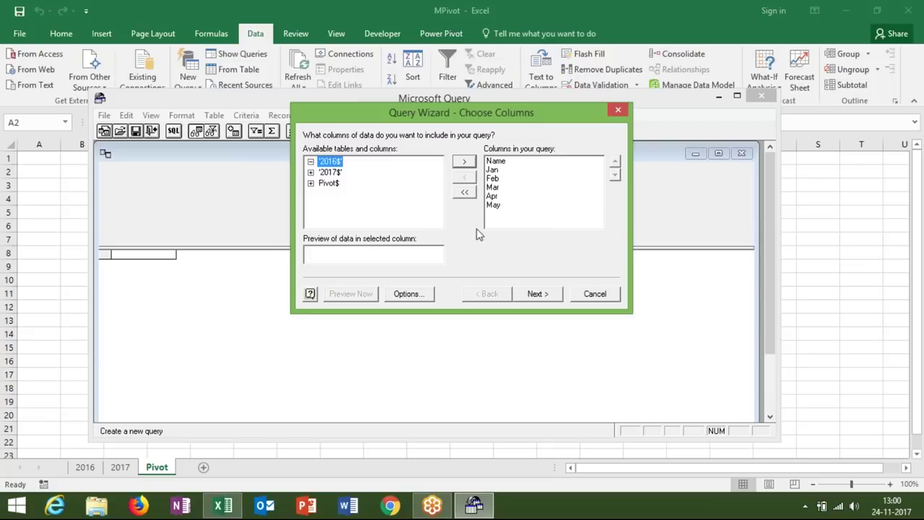
{"action": "left_click", "coordinate": [536, 296]}
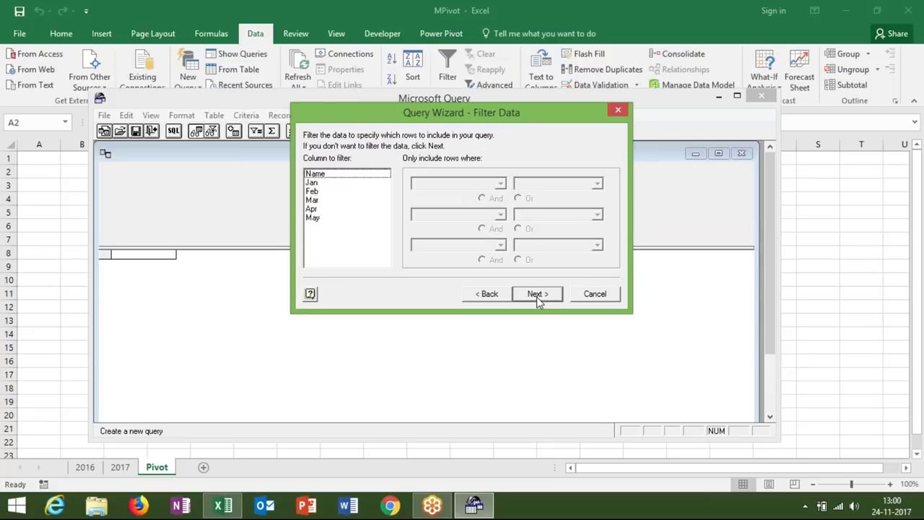
Step: Finish the Query wizard and change the SQL column list to SELECT *
{"action": "left_click", "coordinate": [536, 297]}
{"action": "left_click", "coordinate": [537, 297]}
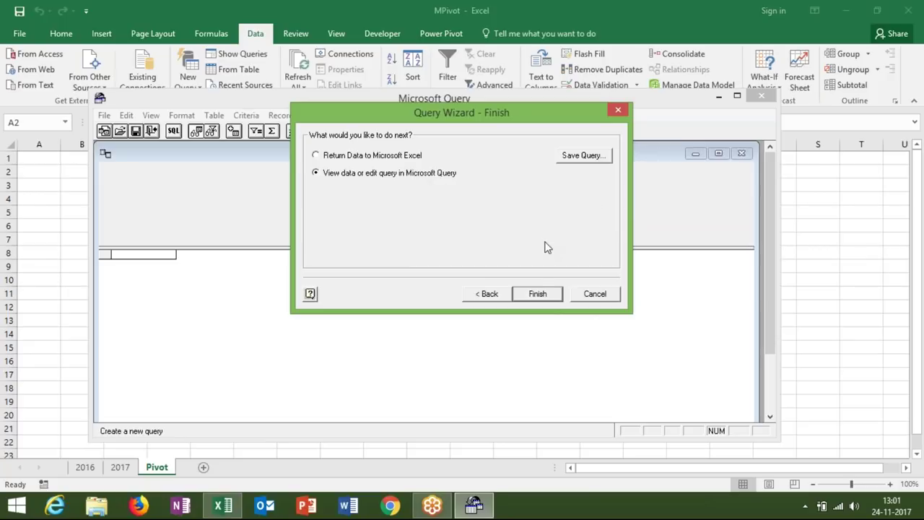
{"action": "left_click", "coordinate": [540, 293]}
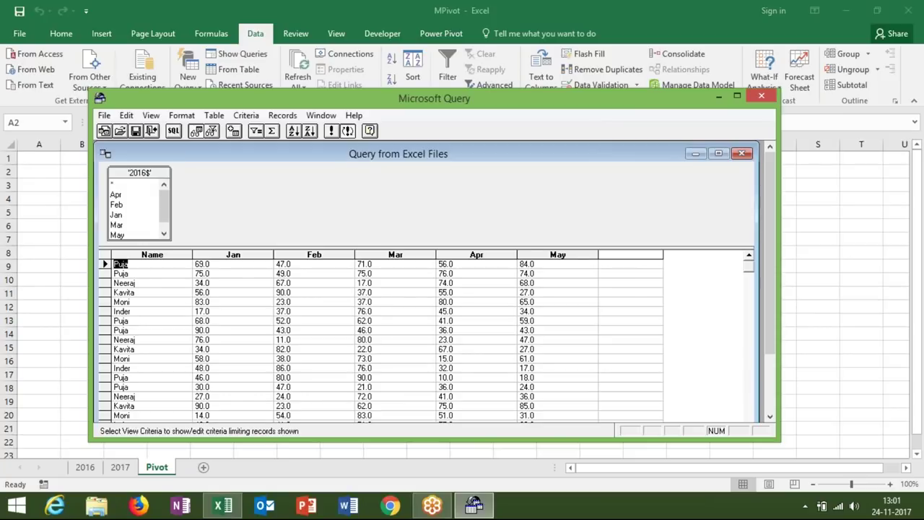
{"action": "left_click", "coordinate": [174, 131]}
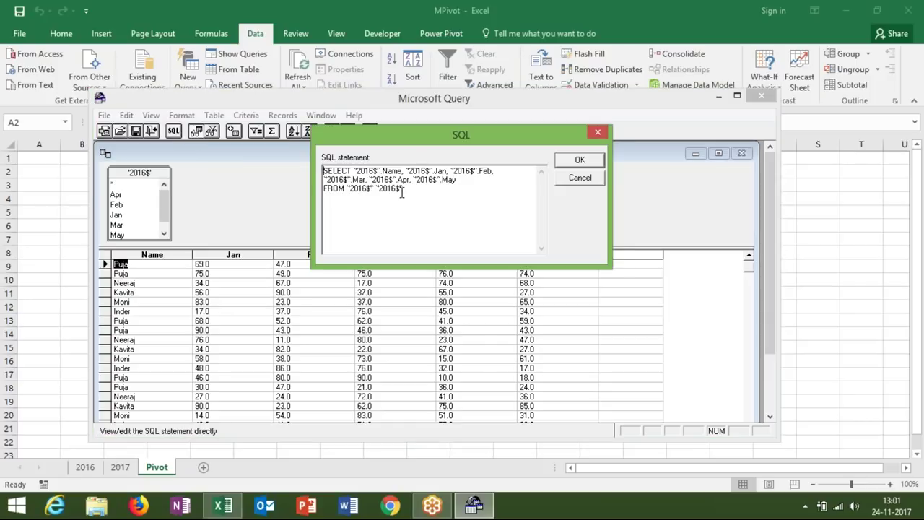
{"action": "left_click_drag", "start_coordinate": [402, 189], "coordinate": [322, 163]}
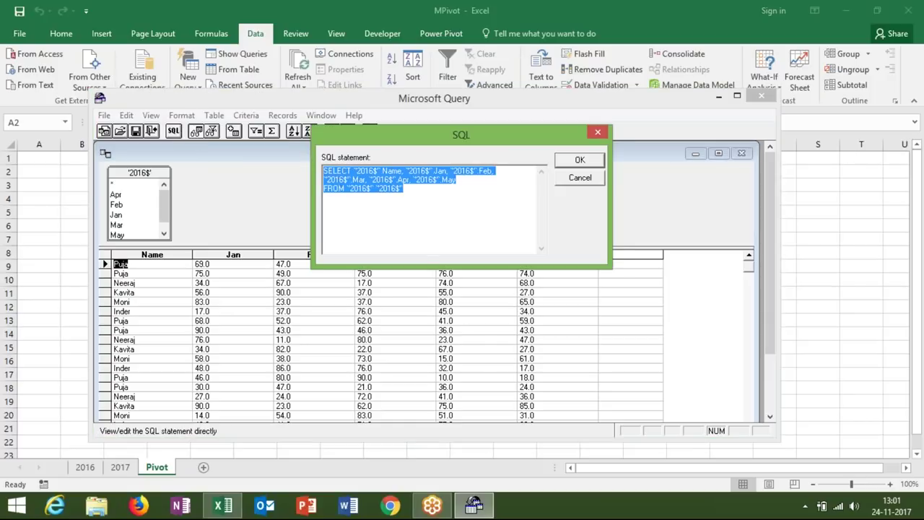
{"action": "left_click", "coordinate": [420, 221]}
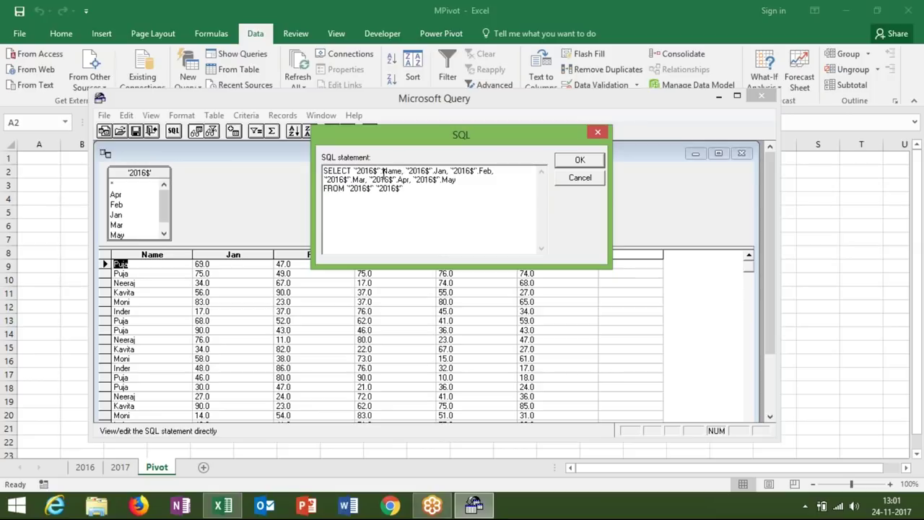
{"action": "left_click", "coordinate": [353, 171], "text": "shift"}
{"action": "left_click_drag", "start_coordinate": [353, 170], "coordinate": [469, 179]}
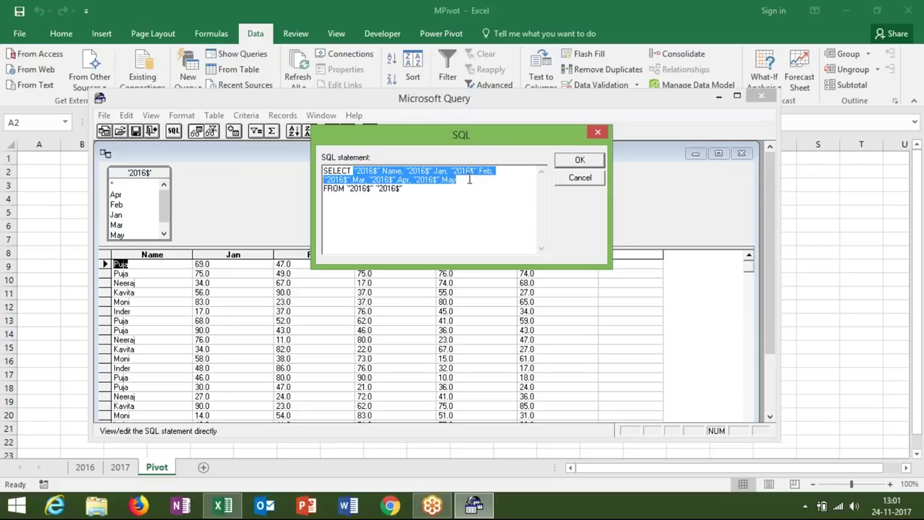
{"action": "type", "text": "*"}
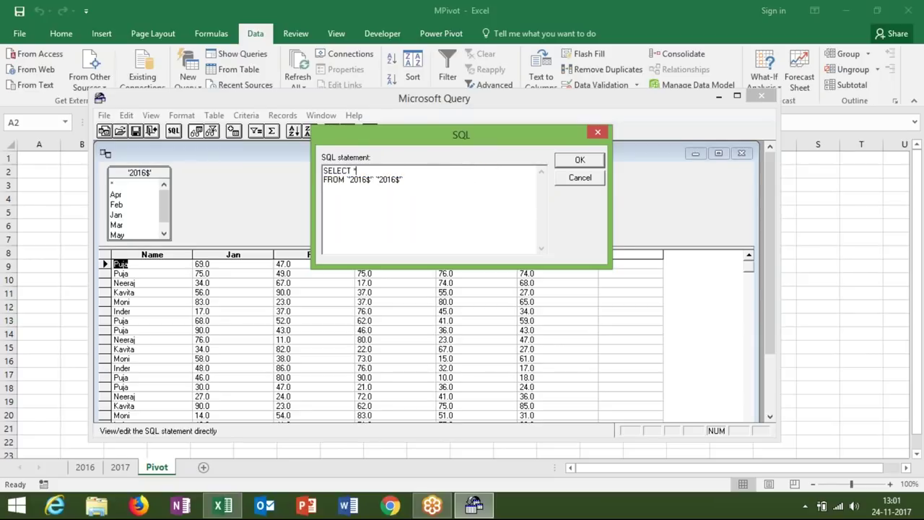
Step: Append UNION ALL with a copy of the statement reading from 2017$, then run it
{"action": "left_click", "coordinate": [422, 189]}
{"action": "left_click_drag", "start_coordinate": [415, 188], "coordinate": [303, 158]}
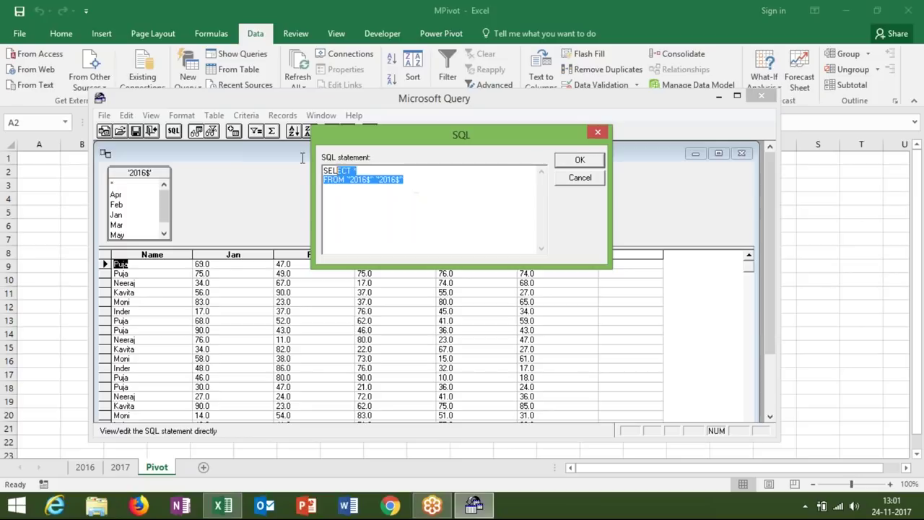
{"action": "left_click", "coordinate": [335, 196]}
{"action": "left_click", "coordinate": [413, 179]}
{"action": "key", "text": "Return"}
{"action": "key", "text": "Return"}
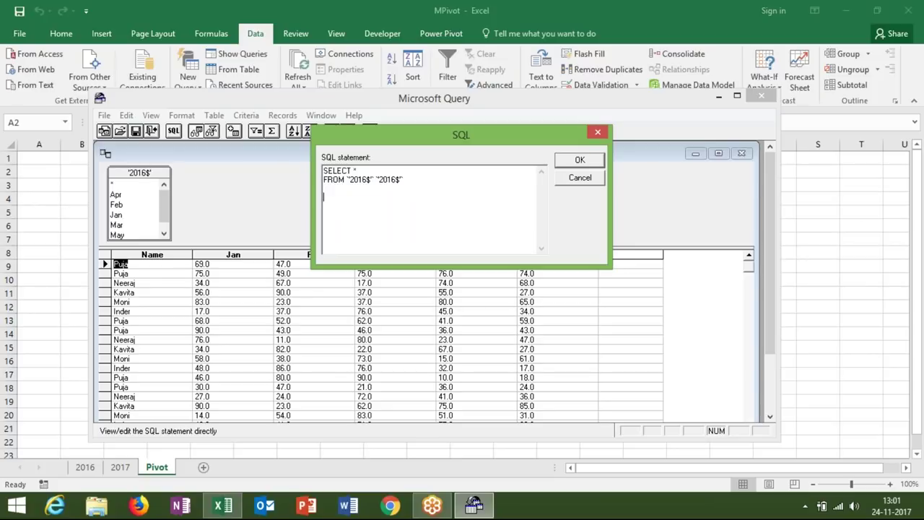
{"action": "type", "text": "unio"}
{"action": "type", "text": "n all"}
{"action": "key", "text": "Return"}
{"action": "key", "text": "Return"}
{"action": "type", "text": "SELECT * FROM `2016$` `2016$`"}
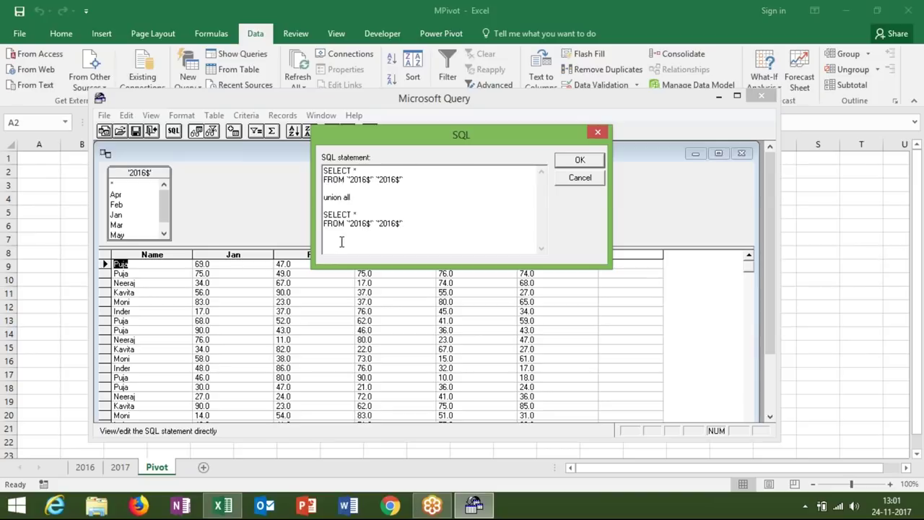
{"action": "key", "text": "BackSpace"}
{"action": "type", "text": "7"}
{"action": "left_click", "coordinate": [397, 224]}
{"action": "key", "text": "BackSpace"}
{"action": "type", "text": "7"}
{"action": "left_click", "coordinate": [582, 160]}
{"action": "left_click", "coordinate": [405, 220]}
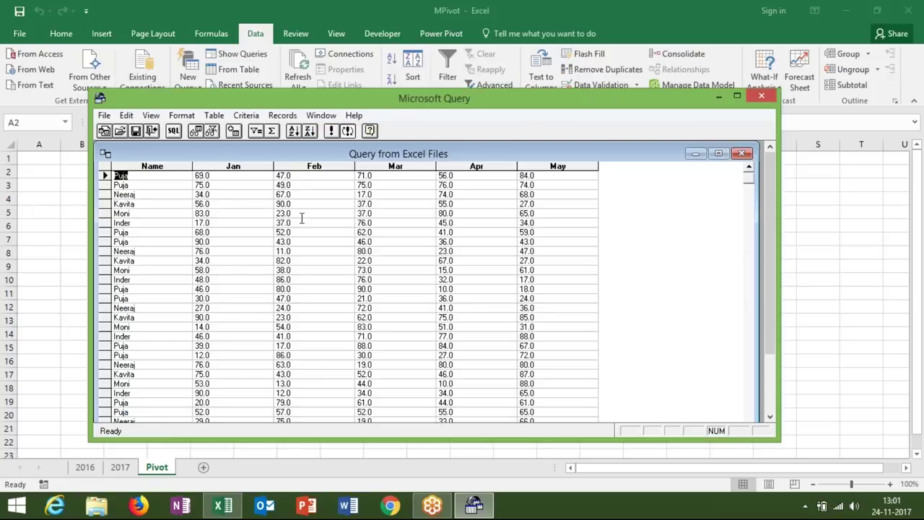
Step: Return the Microsoft Query results to Excel as a table at cell A2
{"action": "left_click", "coordinate": [105, 116]}
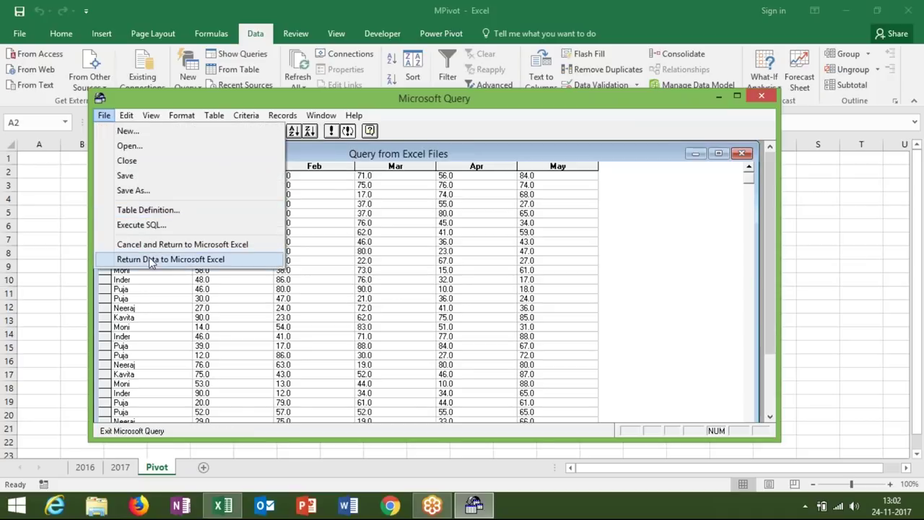
{"action": "left_click", "coordinate": [150, 260]}
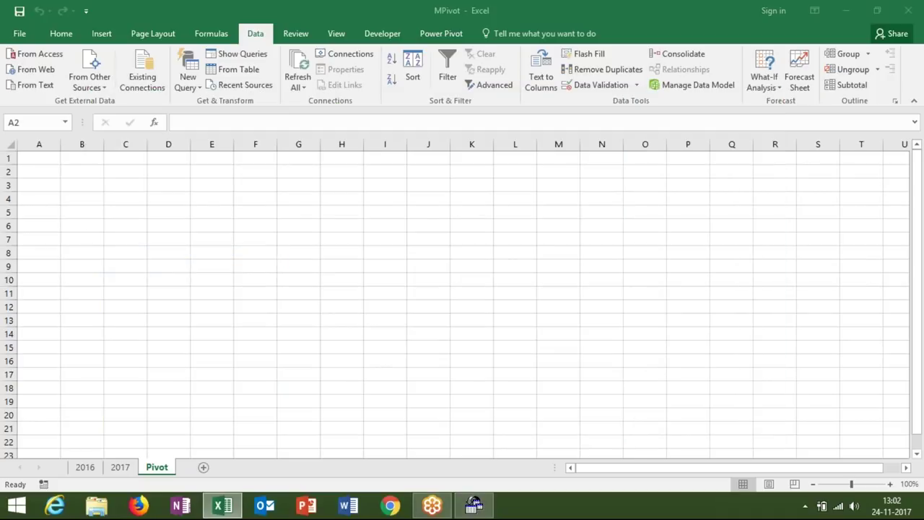
{"action": "left_click", "coordinate": [498, 338]}
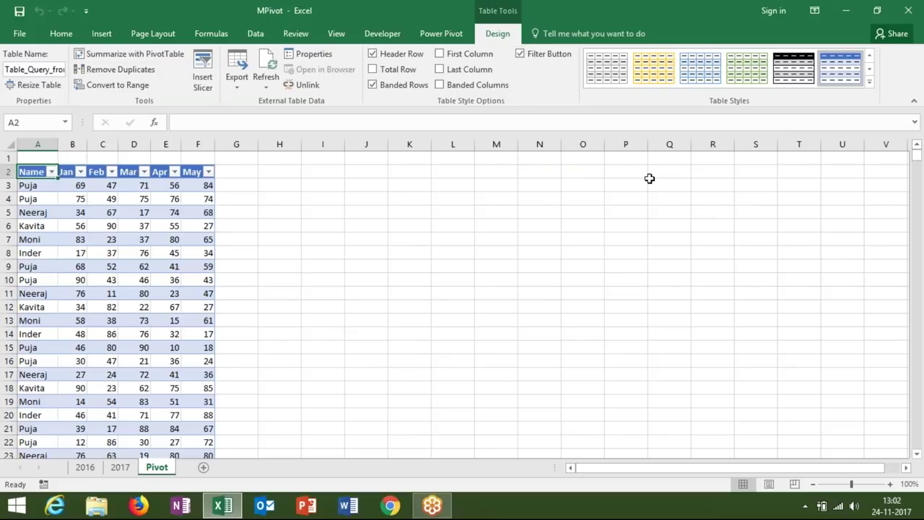
Step: Close the Excel window and launch Google Chrome from the taskbar
{"action": "left_click", "coordinate": [905, 20]}
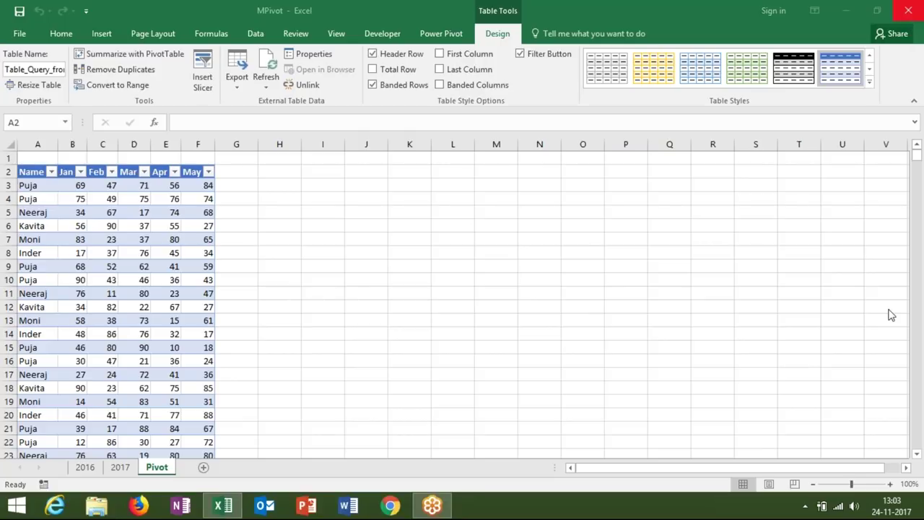
{"action": "left_click", "coordinate": [392, 507]}
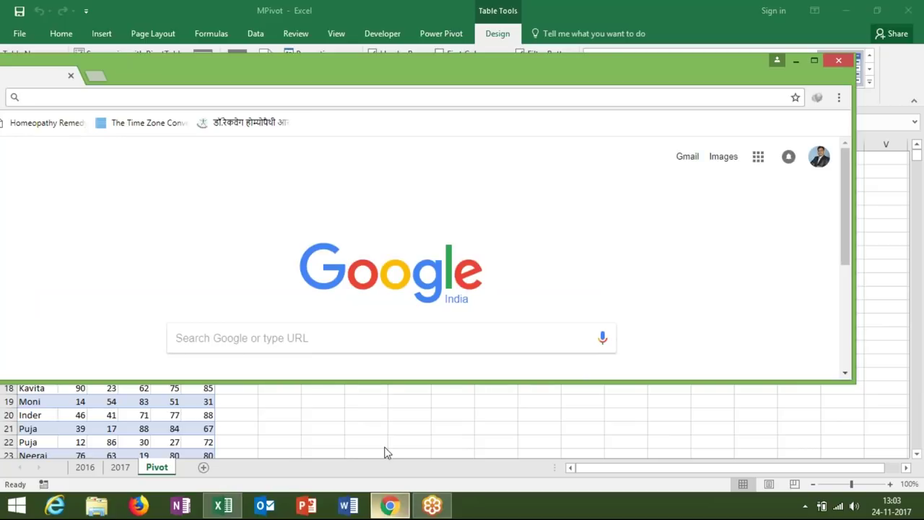
Step: Maximize Chrome and load the google.com homepage
{"action": "double_click", "coordinate": [373, 83]}
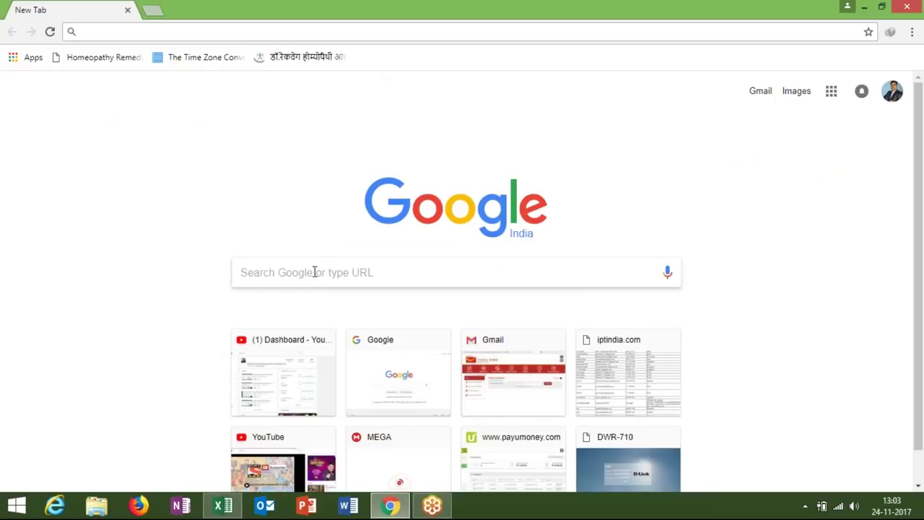
{"action": "left_click", "coordinate": [314, 271]}
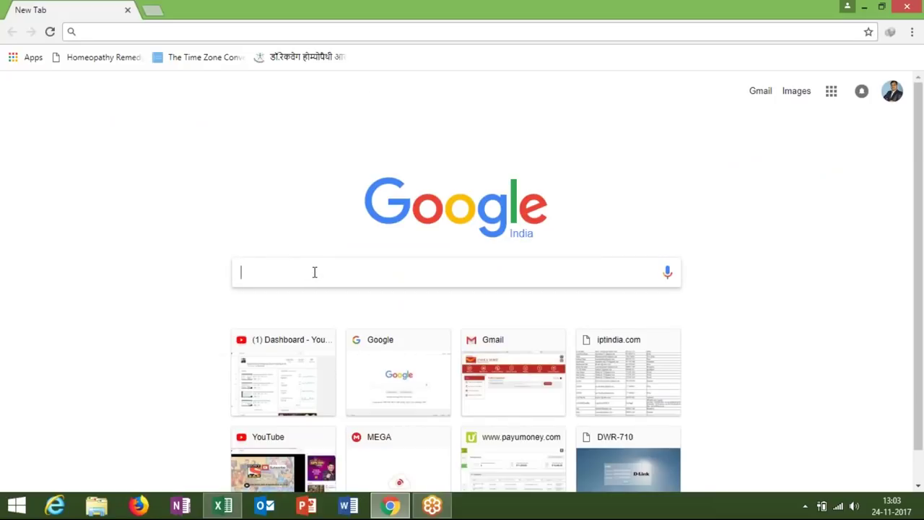
{"action": "type", "text": "sq"}
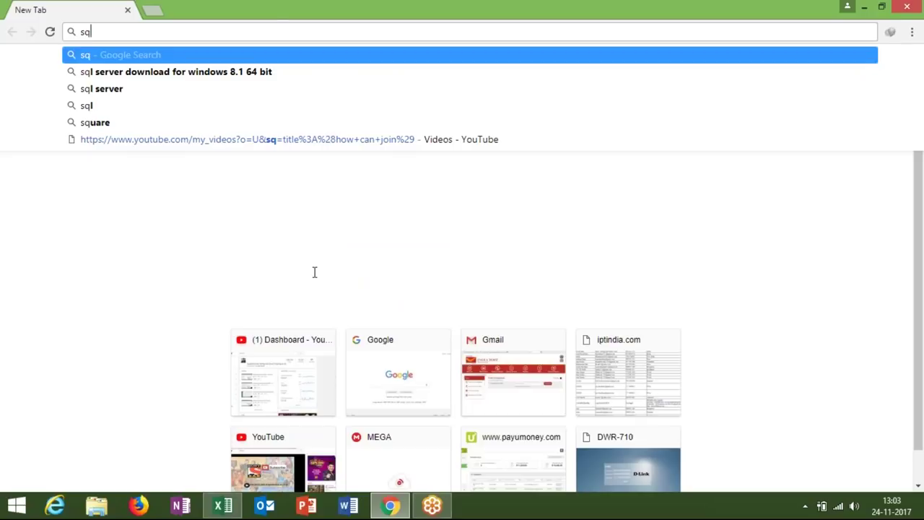
{"action": "type", "text": "l"}
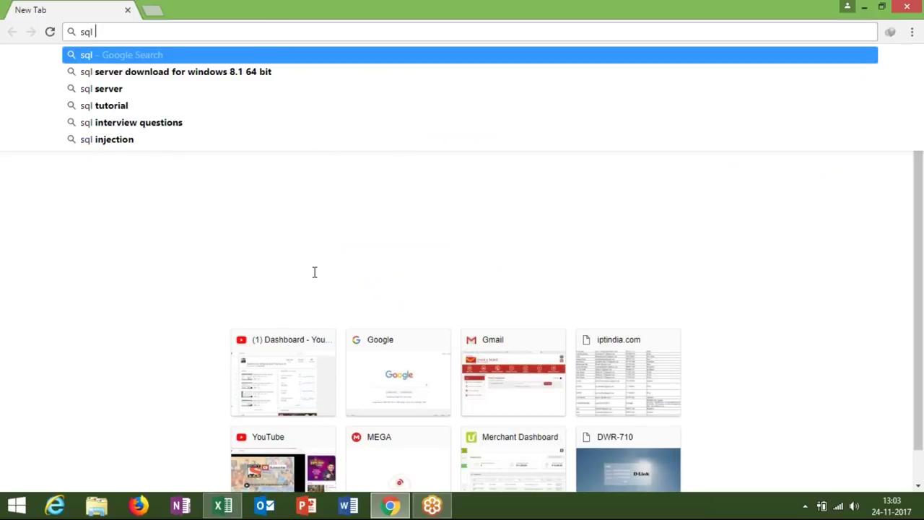
{"action": "key", "text": "BackSpace"}
{"action": "key", "text": "BackSpace"}
{"action": "key", "text": "BackSpace"}
{"action": "type", "text": "g"}
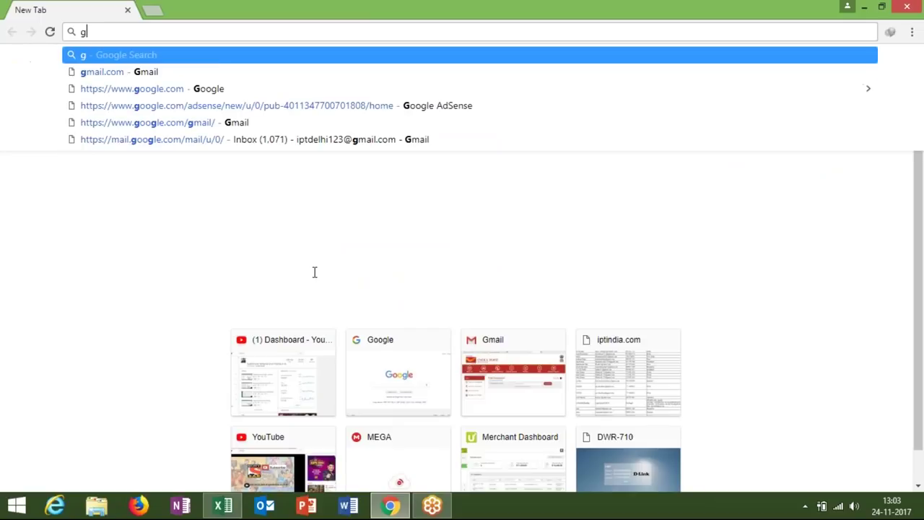
{"action": "type", "text": "oo"}
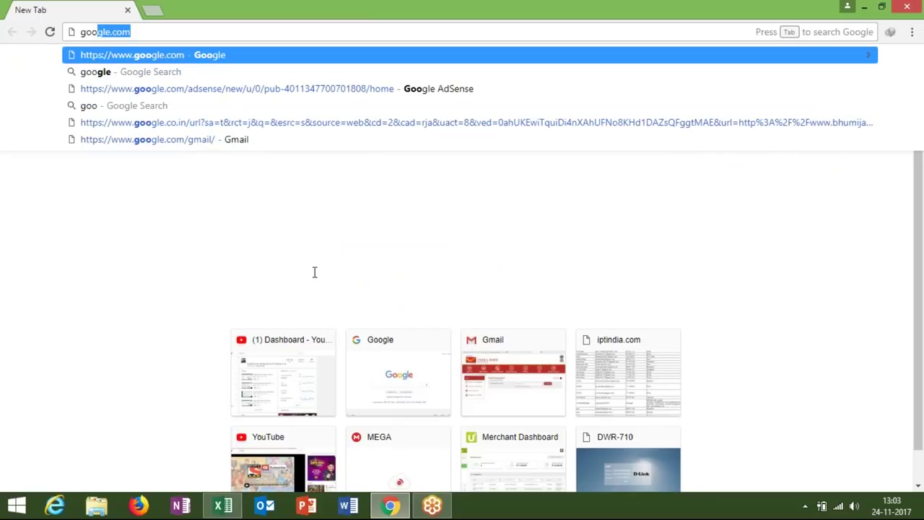
{"action": "key", "text": "Right"}
{"action": "key", "text": "Return"}
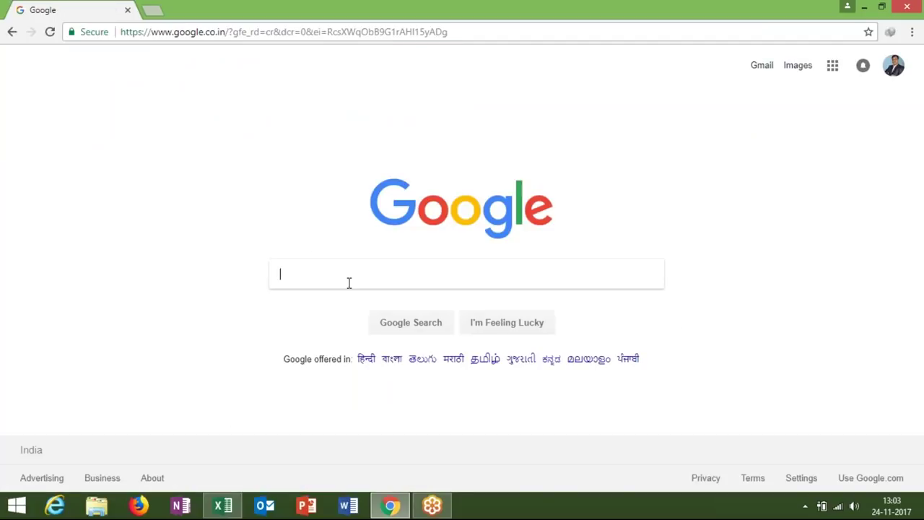
Step: Search Google for 'vba function list'
{"action": "type", "text": "sql"}
{"action": "key", "text": "BackSpace"}
{"action": "key", "text": "BackSpace"}
{"action": "key", "text": "BackSpace"}
{"action": "key", "text": "BackSpace"}
{"action": "type", "text": "sql"}
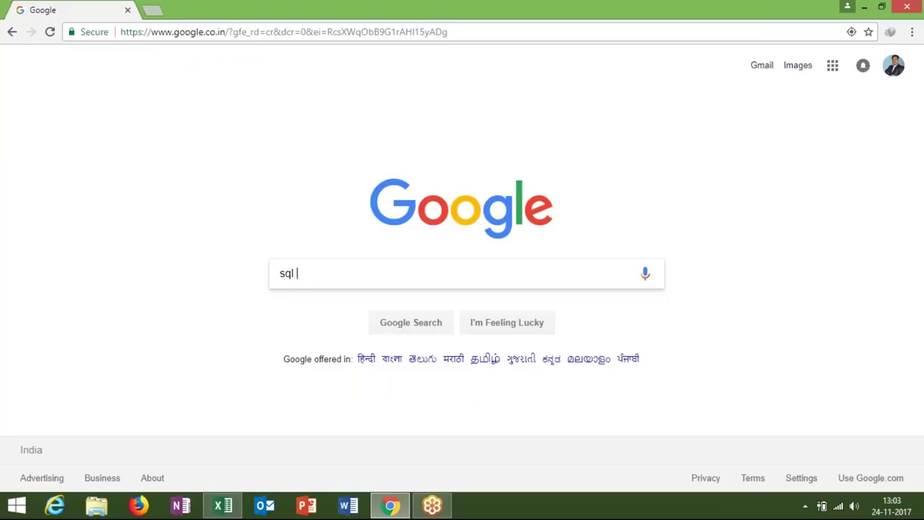
{"action": "key", "text": "BackSpace"}
{"action": "key", "text": "BackSpace"}
{"action": "key", "text": "BackSpace"}
{"action": "type", "text": "vba "}
{"action": "type", "text": "function list"}
{"action": "key", "text": "Return"}
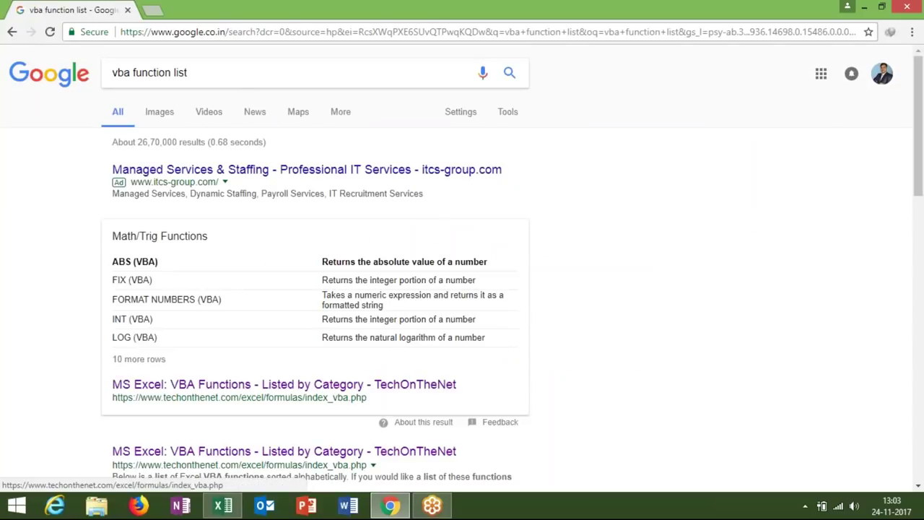
Step: Open and scroll TechOnTheNet's VBA Functions page, then select its page address
{"action": "left_click", "coordinate": [205, 453]}
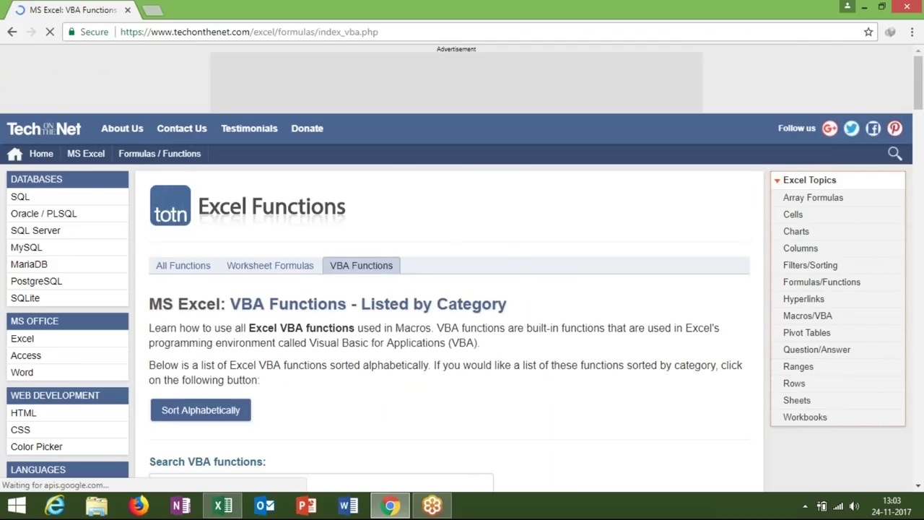
{"action": "scroll", "coordinate": [448, 289], "scroll_direction": "down", "scroll_amount": 2}
{"action": "scroll", "coordinate": [448, 288], "scroll_direction": "down", "scroll_amount": 2}
{"action": "scroll", "coordinate": [448, 289], "scroll_direction": "down", "scroll_amount": 2}
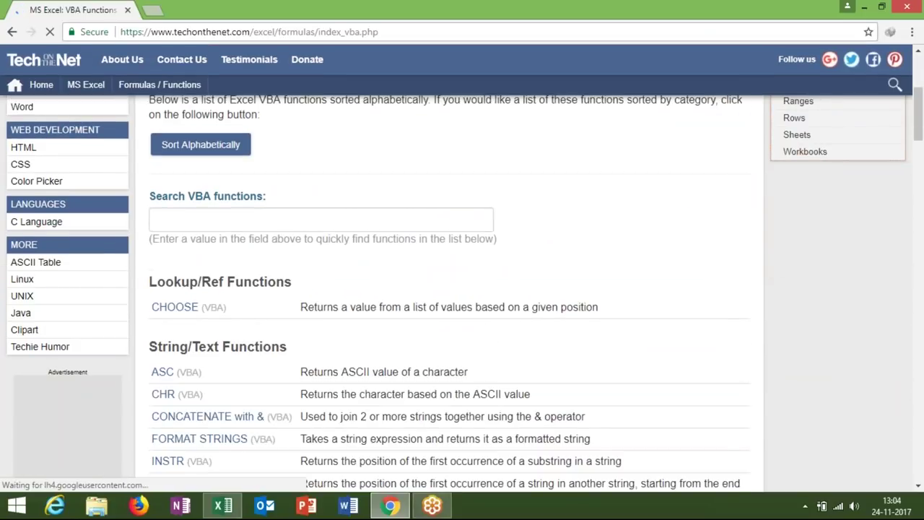
{"action": "scroll", "coordinate": [4, 269], "scroll_direction": "up", "scroll_amount": 5}
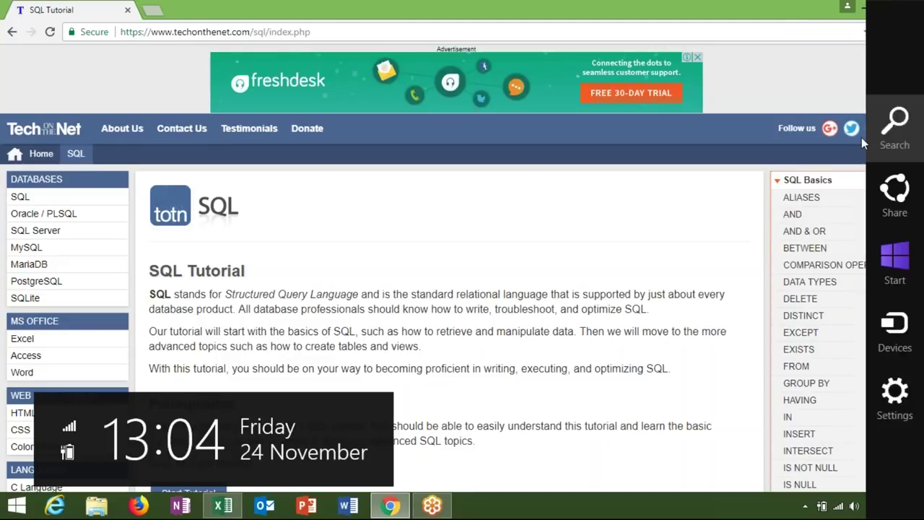
{"action": "mouse_move", "coordinate": [921, 136]}
{"action": "left_mouse_down"}
{"action": "mouse_move", "coordinate": [921, 200]}
{"action": "mouse_move", "coordinate": [921, 166]}
{"action": "left_mouse_up"}
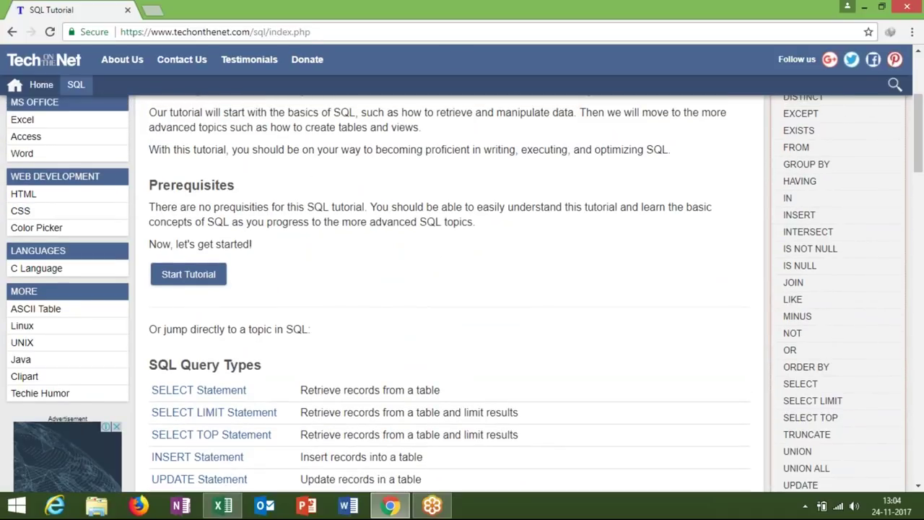
{"action": "triple_click", "coordinate": [414, 32]}
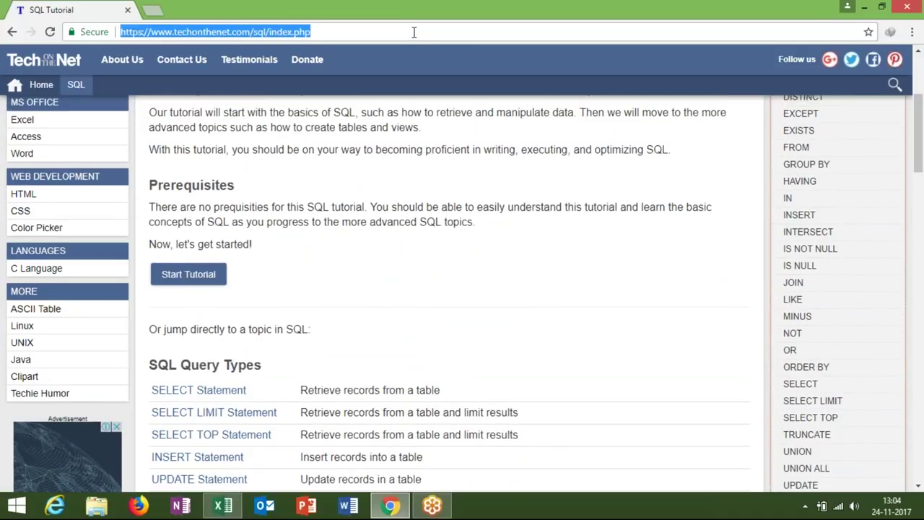
Step: Load gmail.com in a new browser tab, then switch back to the MPivot Excel workbook
{"action": "key", "text": "ctrl+t"}
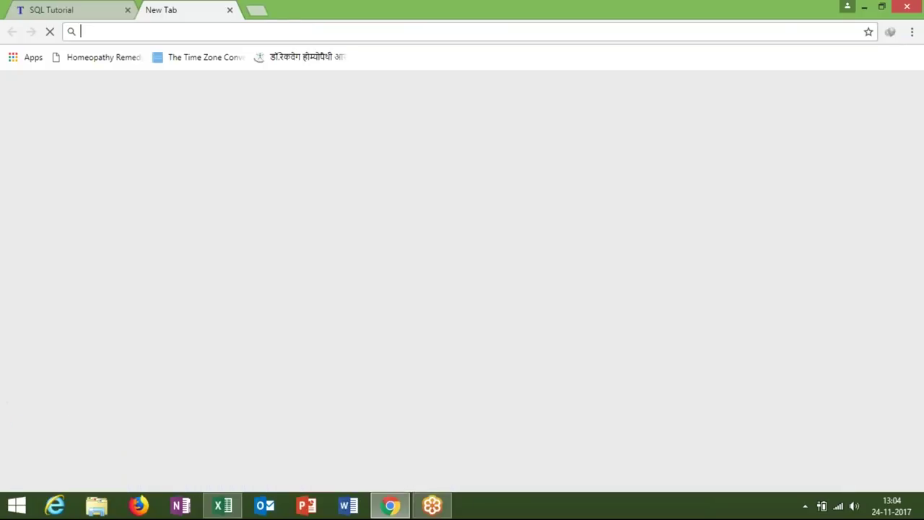
{"action": "type", "text": "gm"}
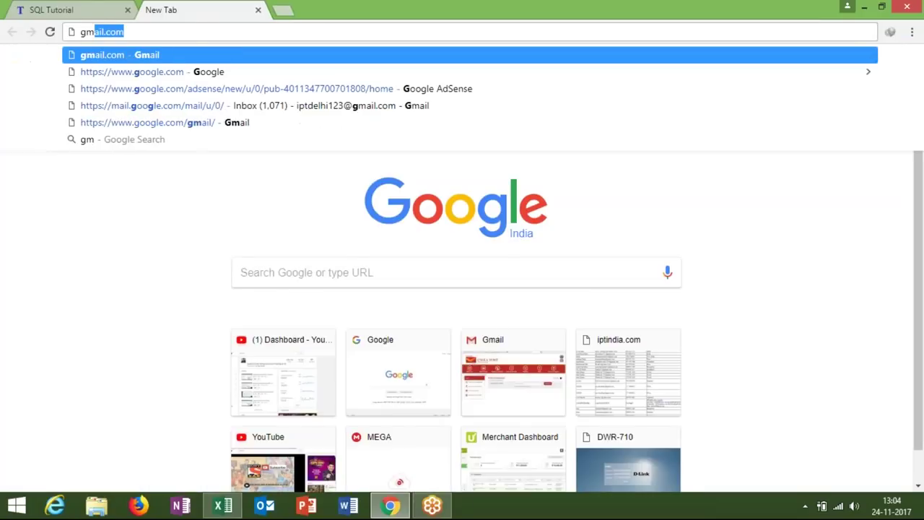
{"action": "type", "text": "ail.com"}
{"action": "key", "text": "Return"}
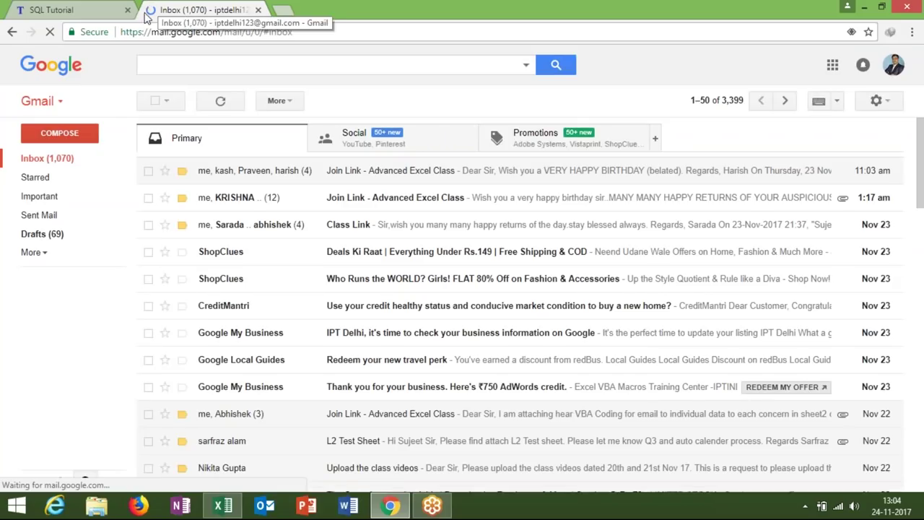
{"action": "left_click", "coordinate": [219, 505]}
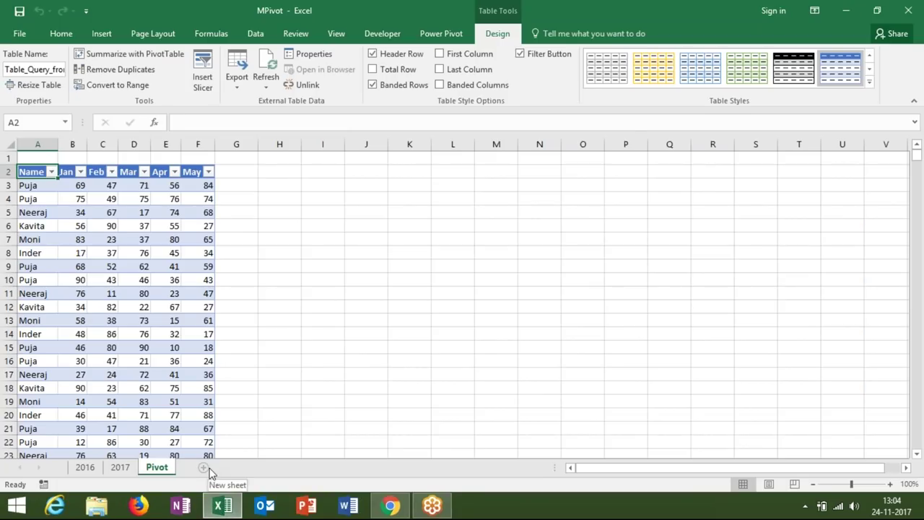
Step: Insert a blank Sheet1 after Pivot and show the Data ribbon's From Other Sources import list
{"action": "left_click", "coordinate": [207, 469]}
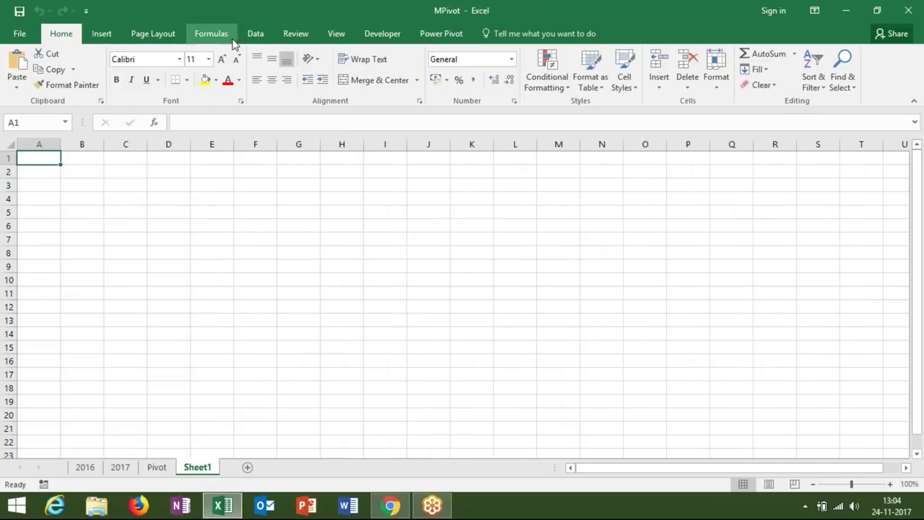
{"action": "left_click", "coordinate": [261, 36]}
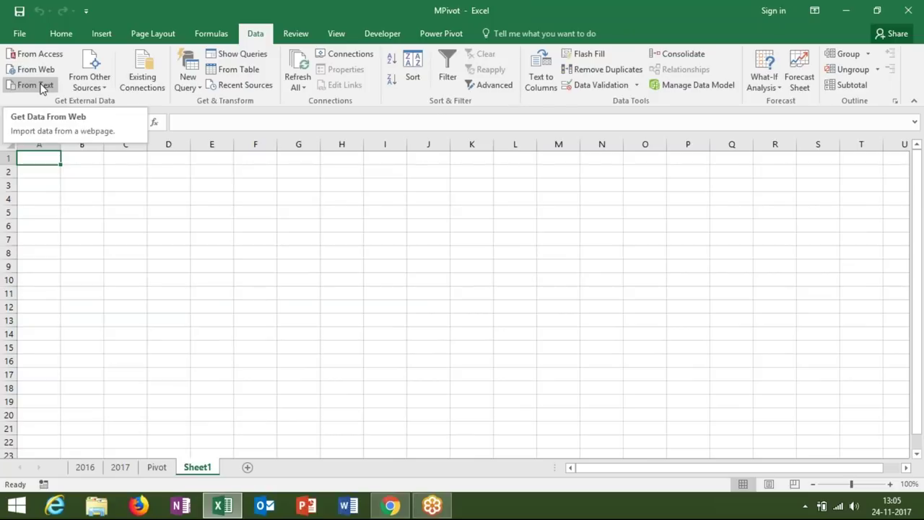
{"action": "left_click", "coordinate": [85, 86]}
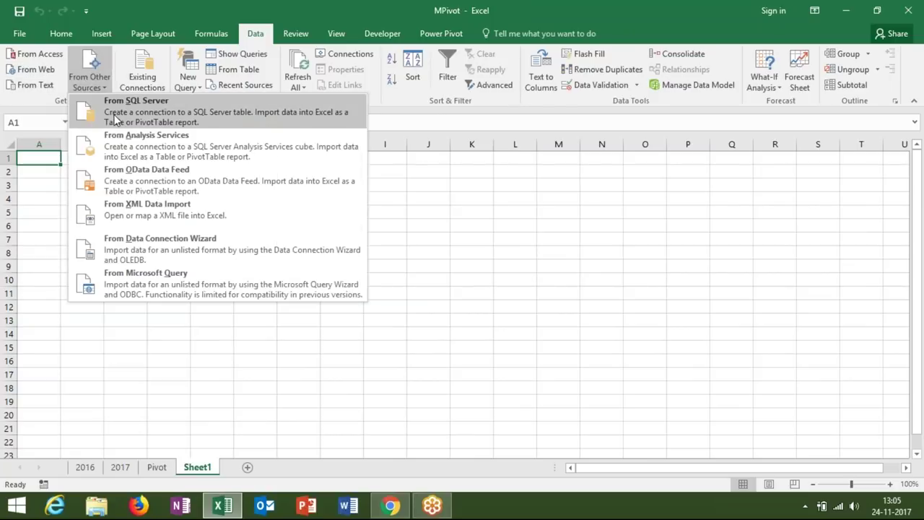